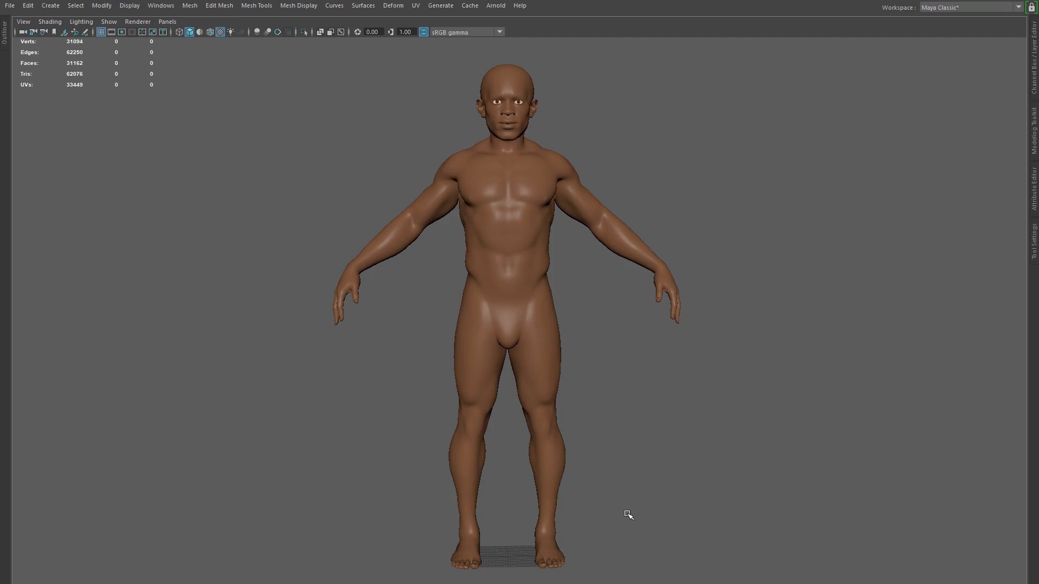
# Switch to the web browser and look over the Leather Boot product page on the 3D Scan Store site
pyautogui.keyDown('alt'); pyautogui.moveTo(596, 530); pyautogui.dragTo(134, 505); pyautogui.keyUp('alt')
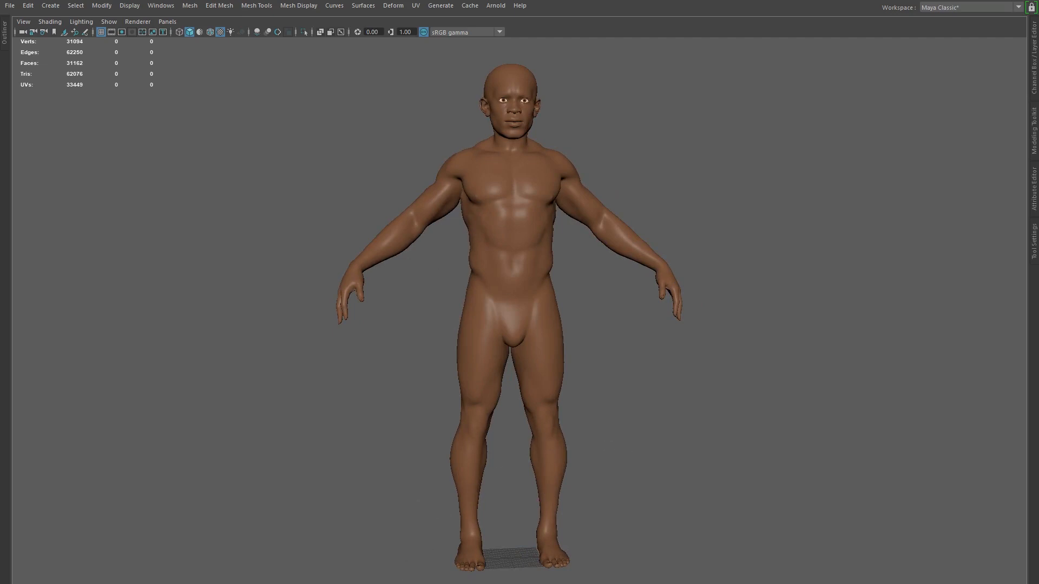
pyautogui.moveTo(305, 583)
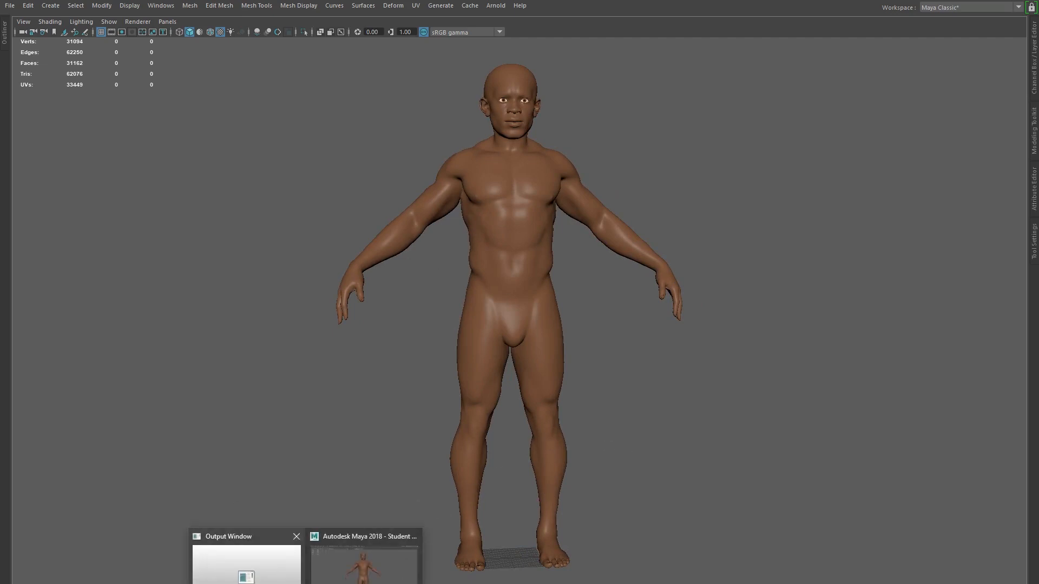
pyautogui.click(338, 562)
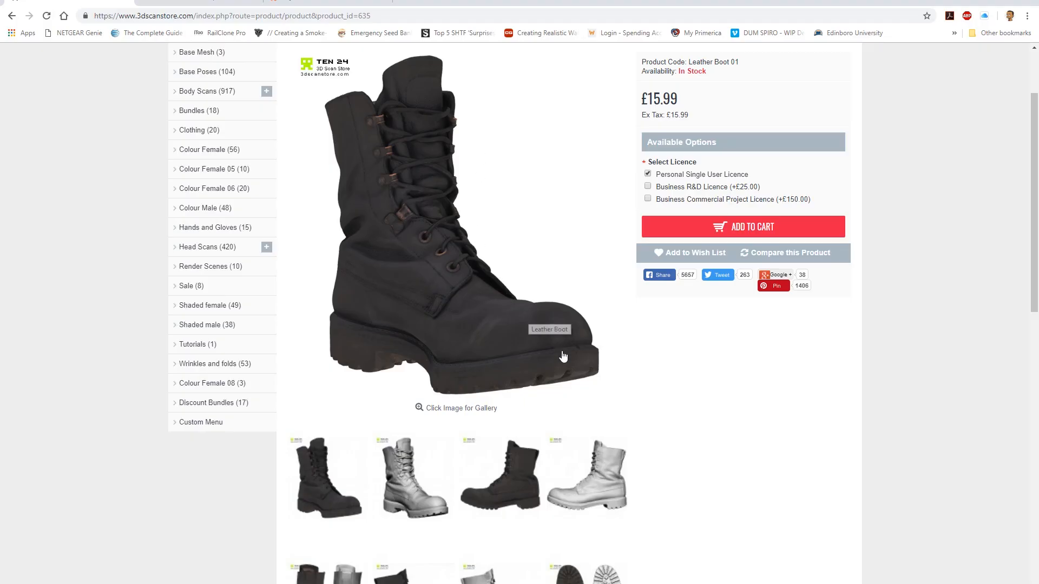
pyautogui.scroll(2, 292, 208)
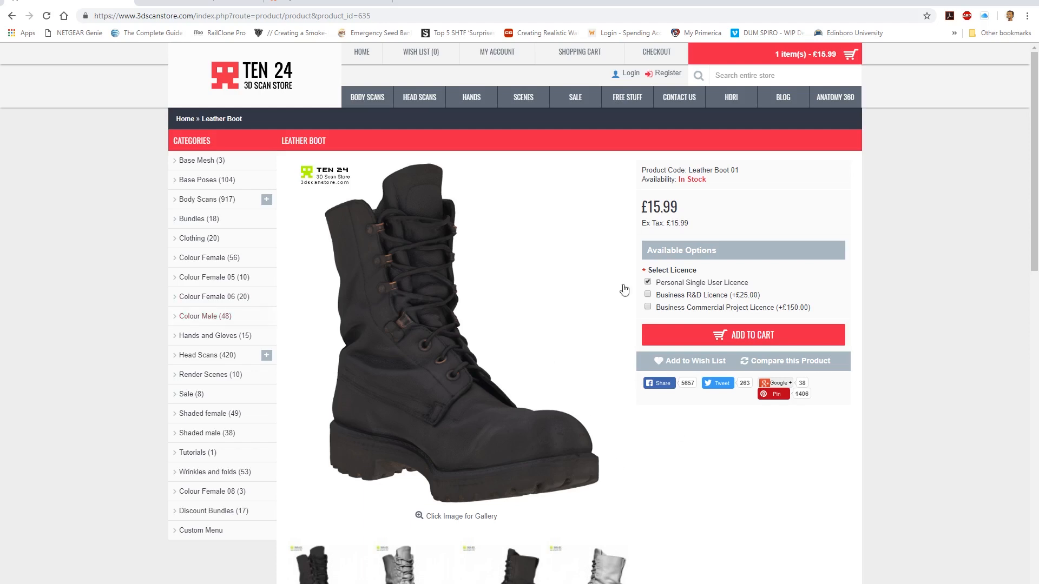
pyautogui.scroll(-2, 507, 382)
pyautogui.scroll(-1, 507, 382)
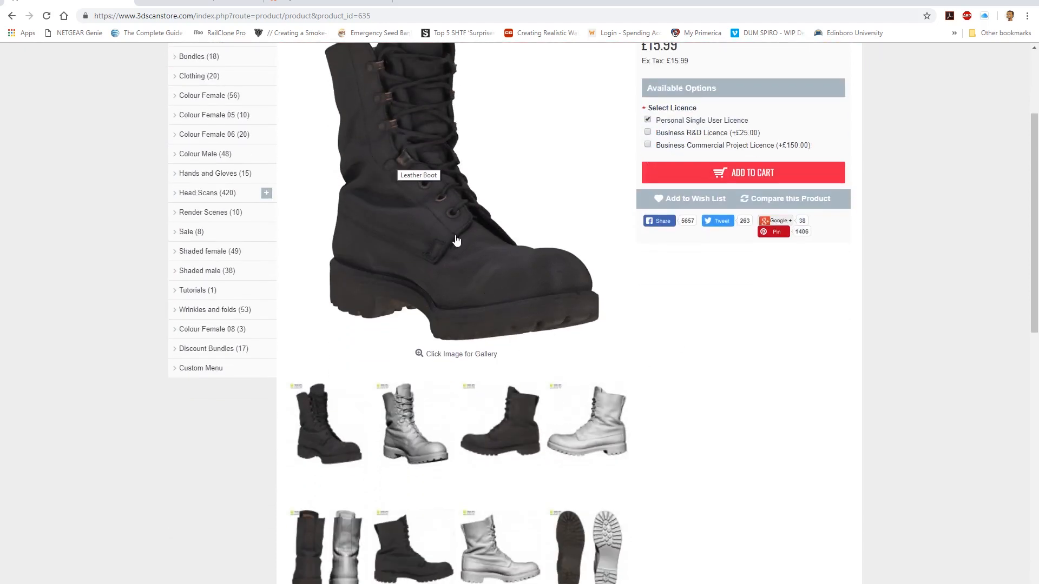
# Check the Tactical Research T360 Army Boot page, and view the Leather Boot's grey and textured preview images for comparison
pyautogui.click(315, 3)
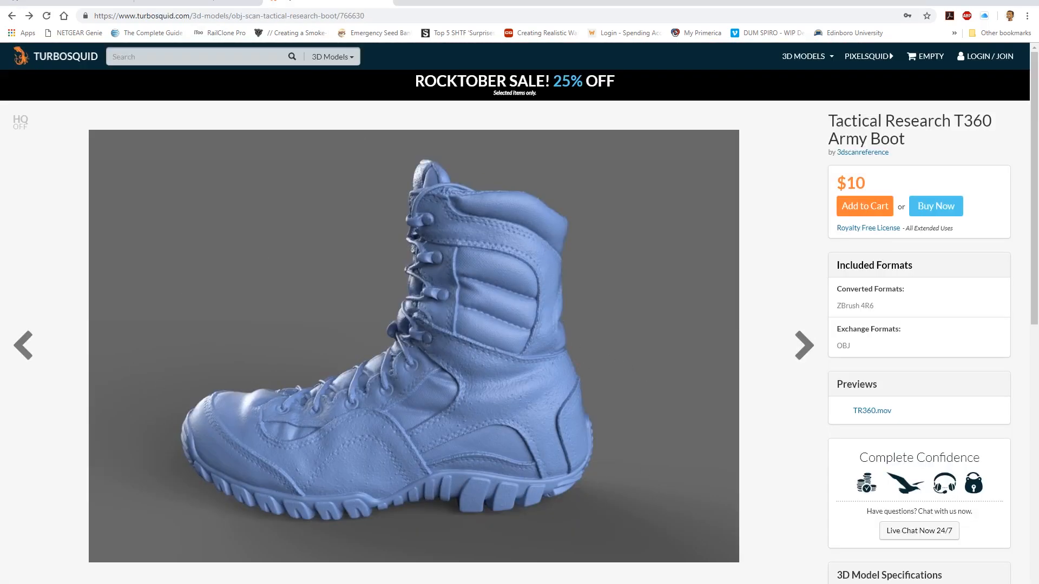
pyautogui.click(70, 4)
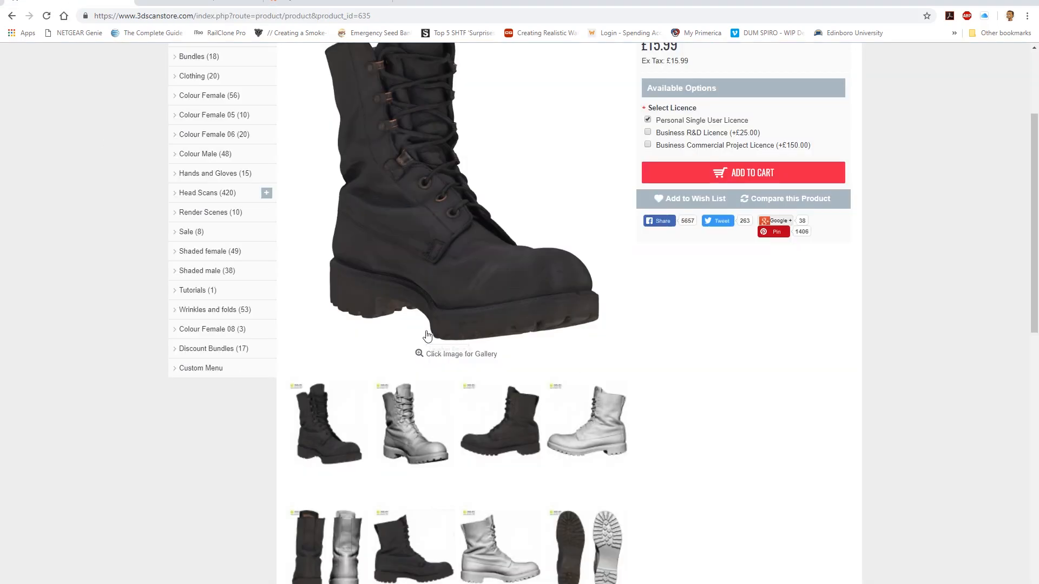
pyautogui.scroll(2, 425, 334)
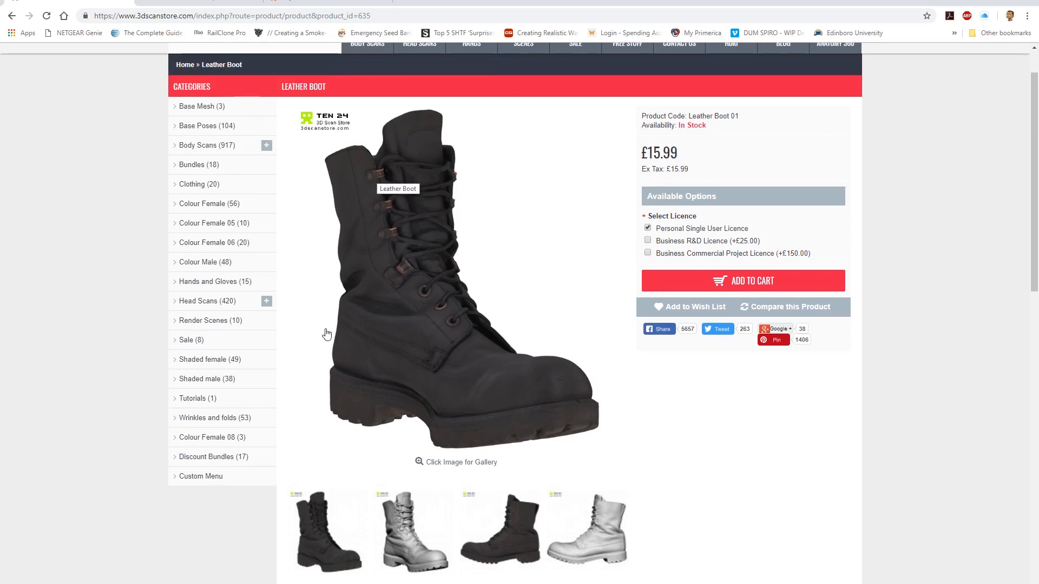
pyautogui.click(417, 555)
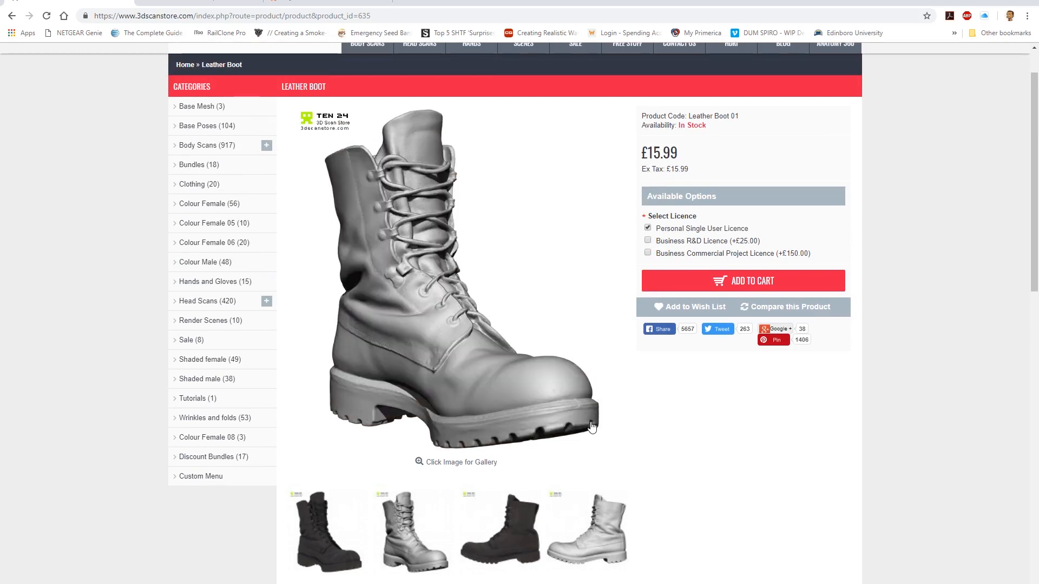
pyautogui.click(326, 563)
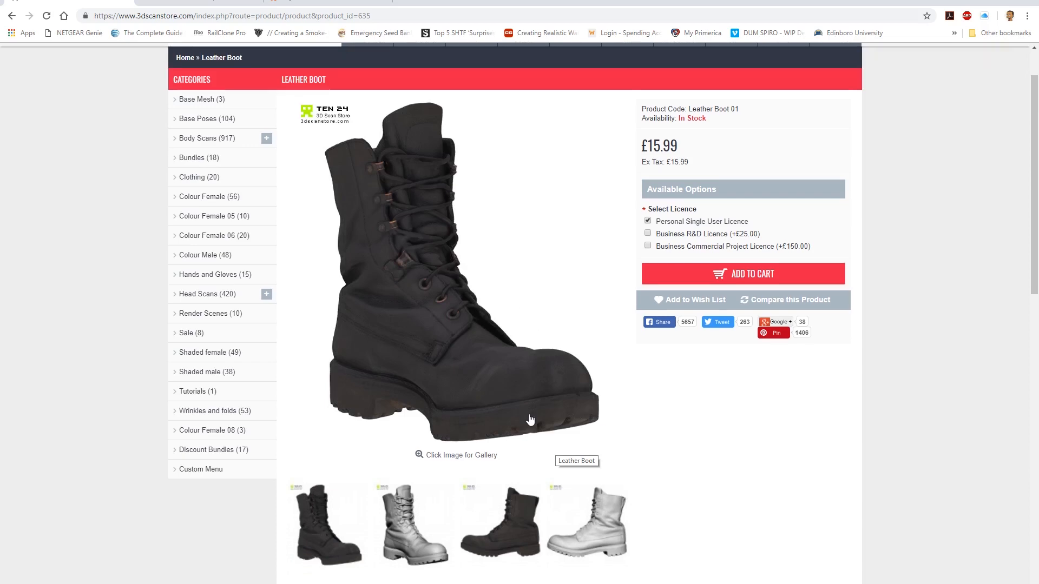
pyautogui.scroll(-4, 530, 419)
pyautogui.scroll(6, 530, 420)
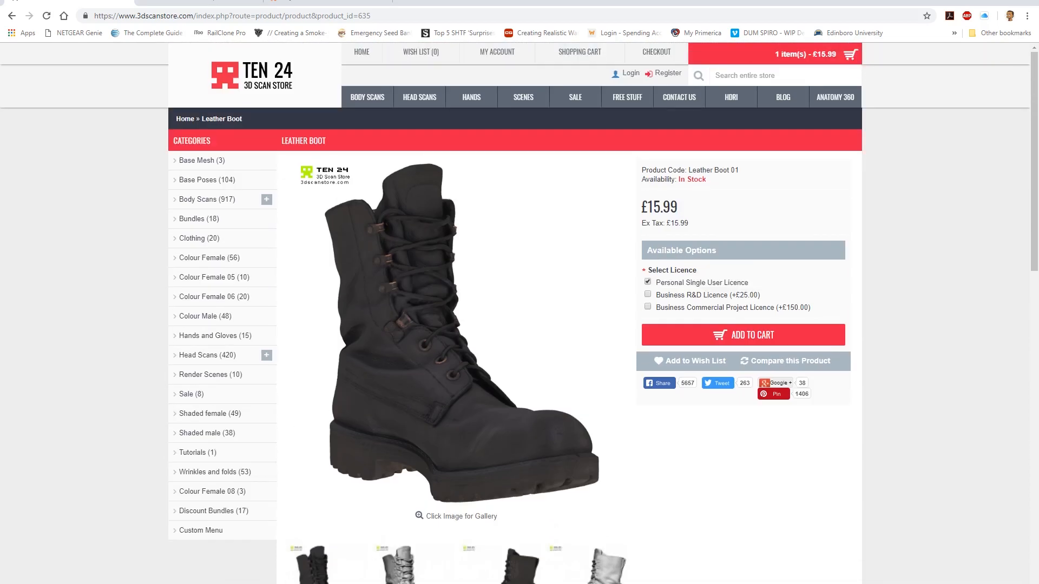
# Revisit the T360 Army Boot page, and examine the Leather Boot's close-up images of the laces and stitched eyelet area
pyautogui.hotkey('ctrl', 'Tab')
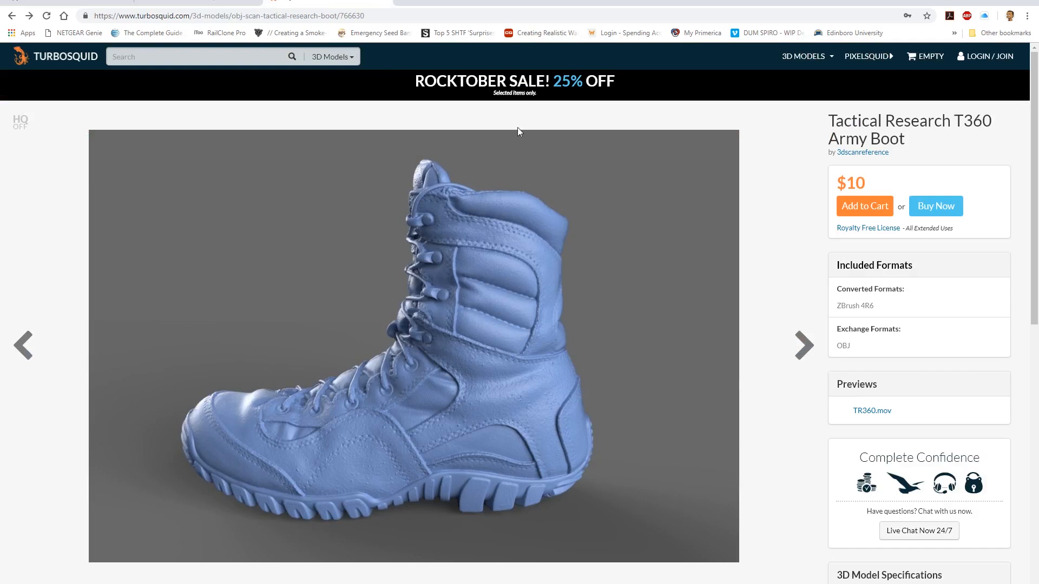
pyautogui.scroll(-1, 544, 427)
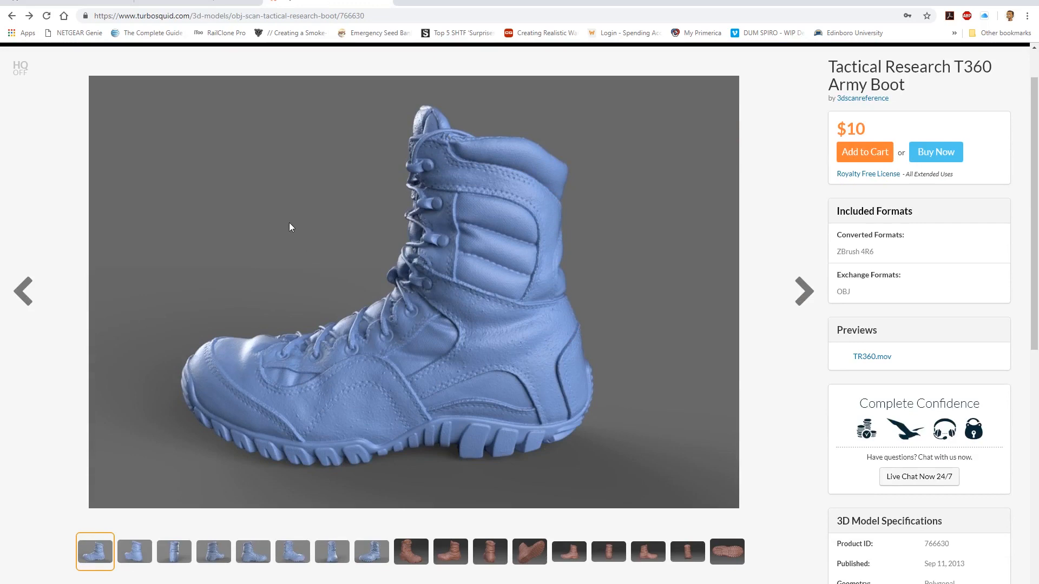
pyautogui.click(54, 5)
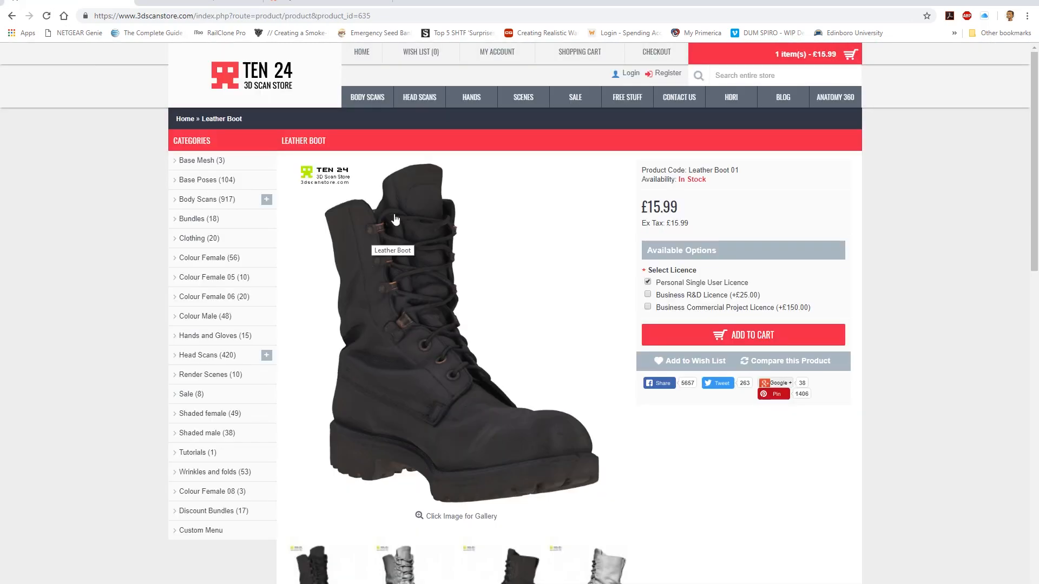
pyautogui.scroll(-7, 469, 414)
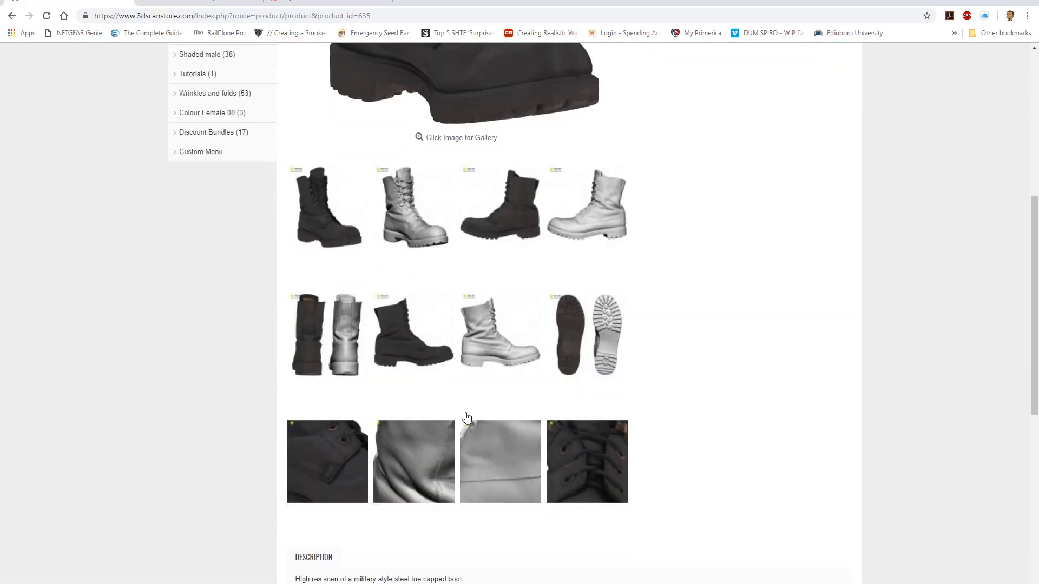
pyautogui.click(579, 417)
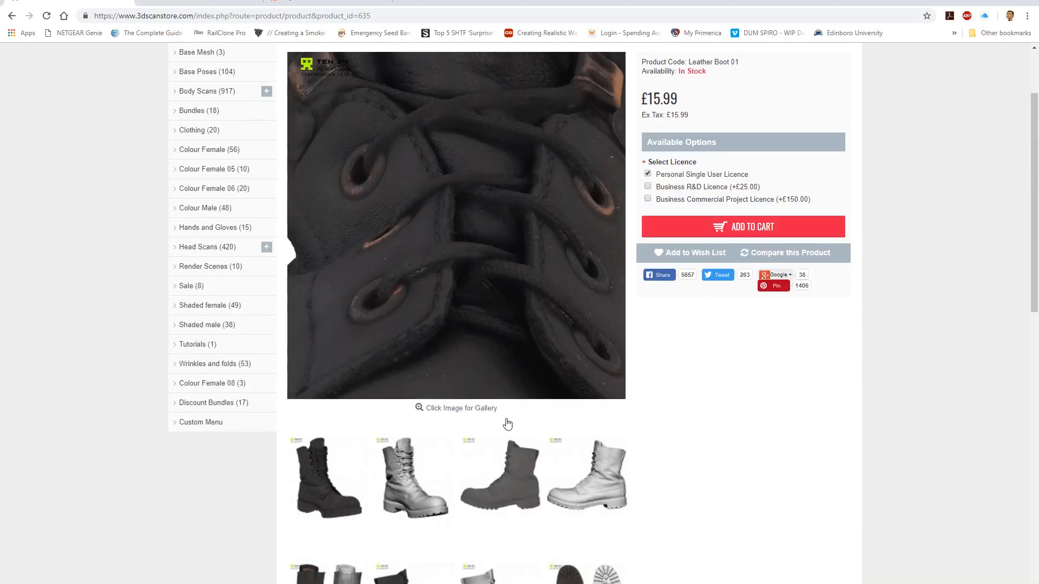
pyautogui.scroll(-4, 408, 319)
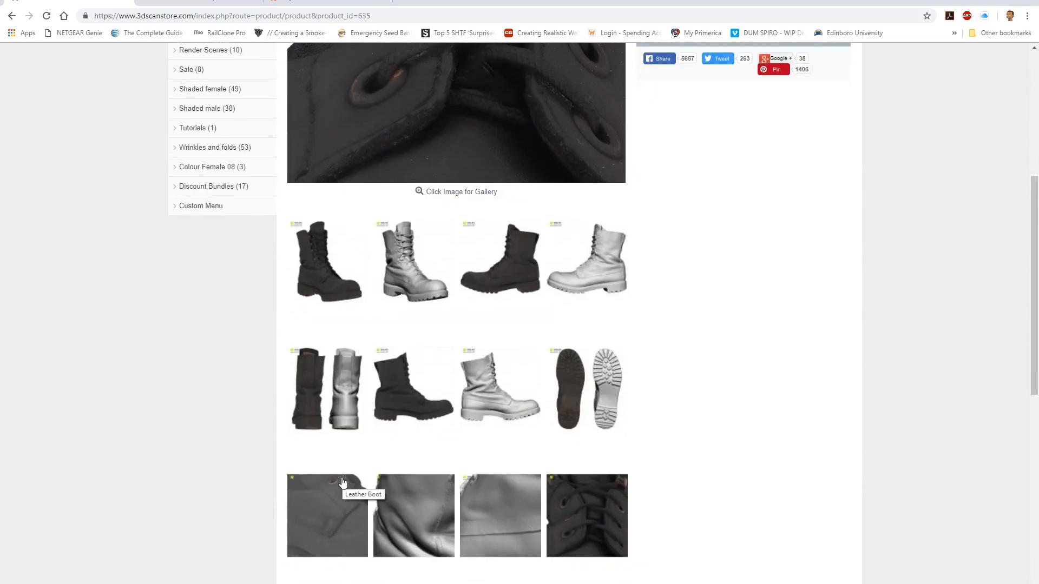
pyautogui.click(342, 481)
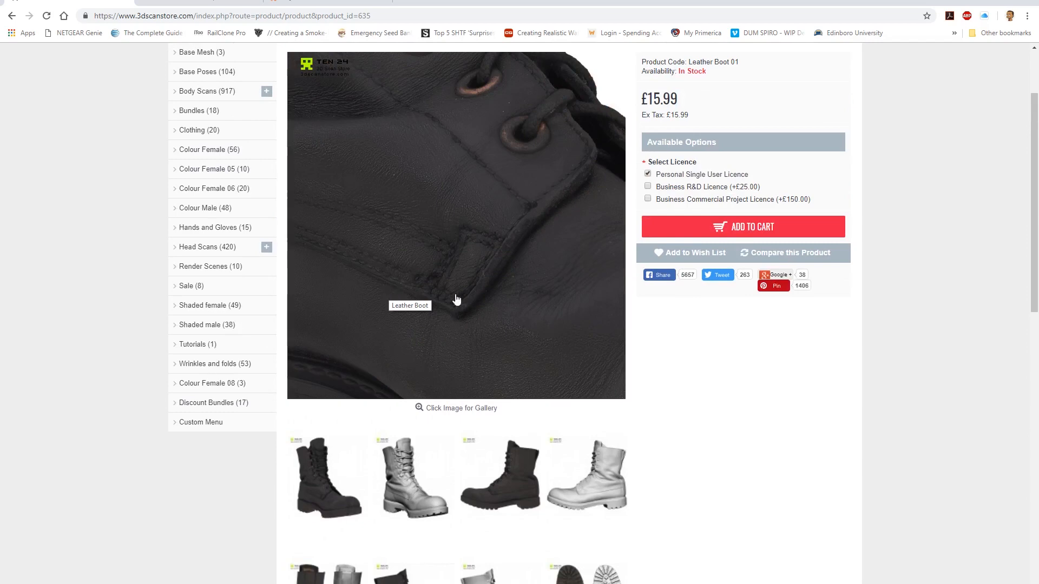
pyautogui.scroll(2, 525, 297)
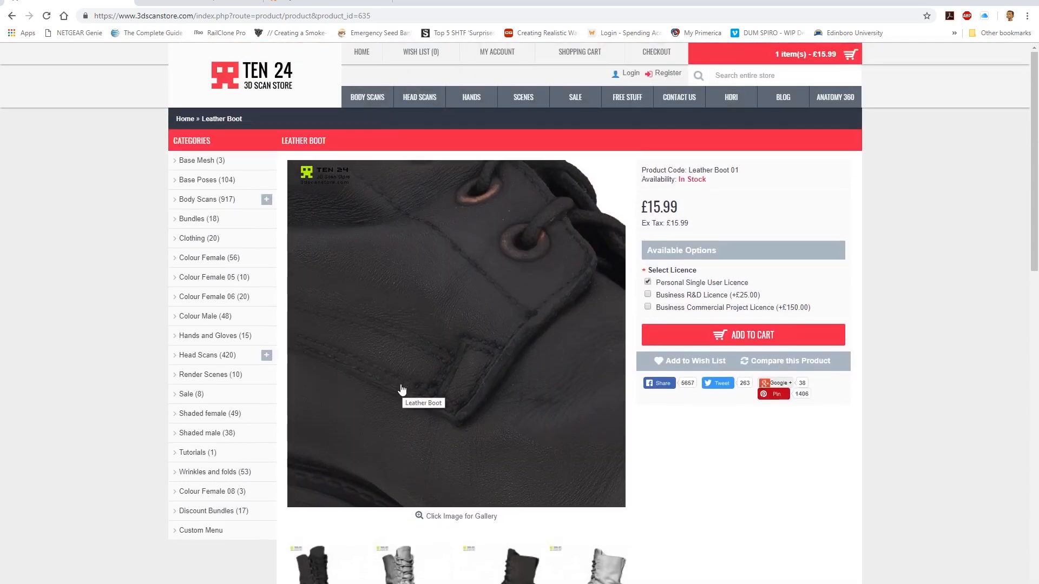
# Examine the blue and red-brown gallery renders of the T360 Army Boot against the Leather Boot page
pyautogui.click(271, 4)
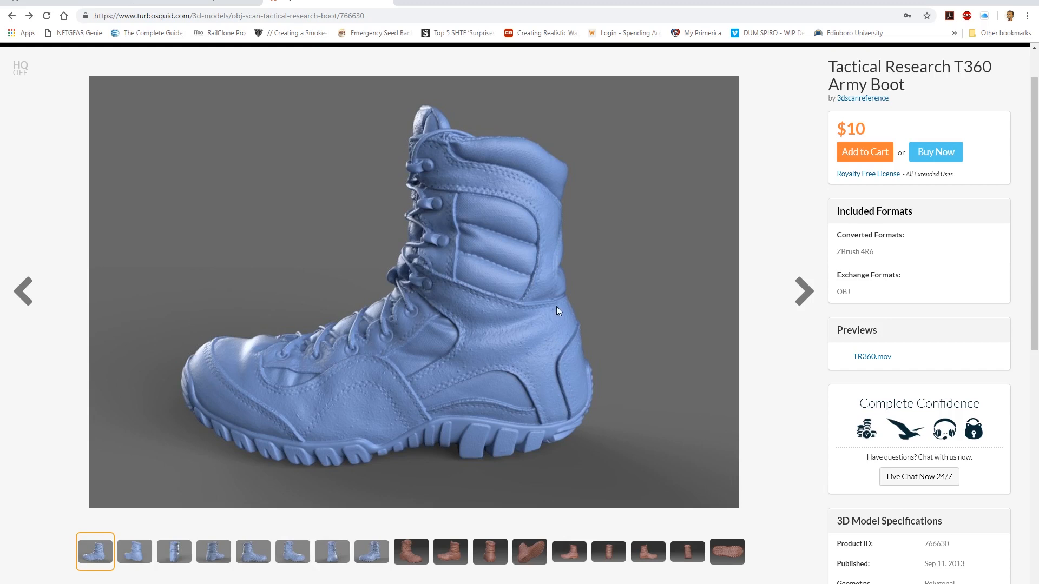
pyautogui.click(341, 553)
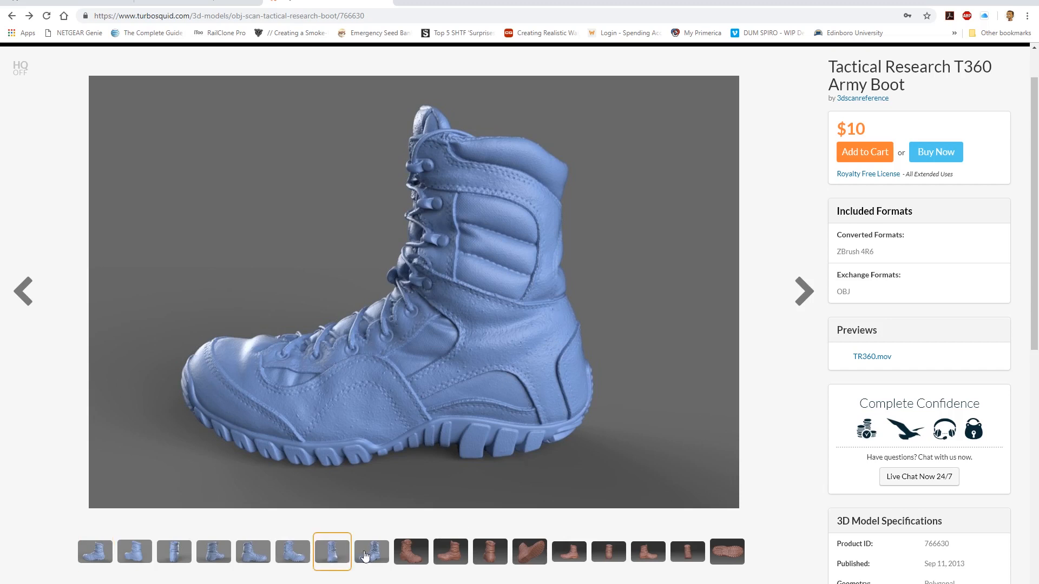
pyautogui.click(369, 555)
pyautogui.click(422, 553)
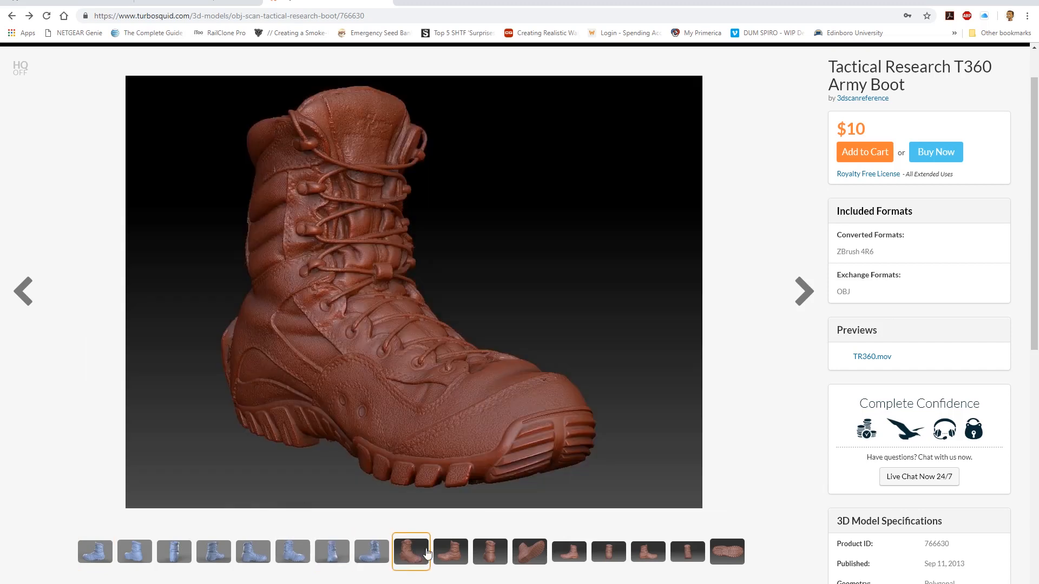
pyautogui.click(443, 553)
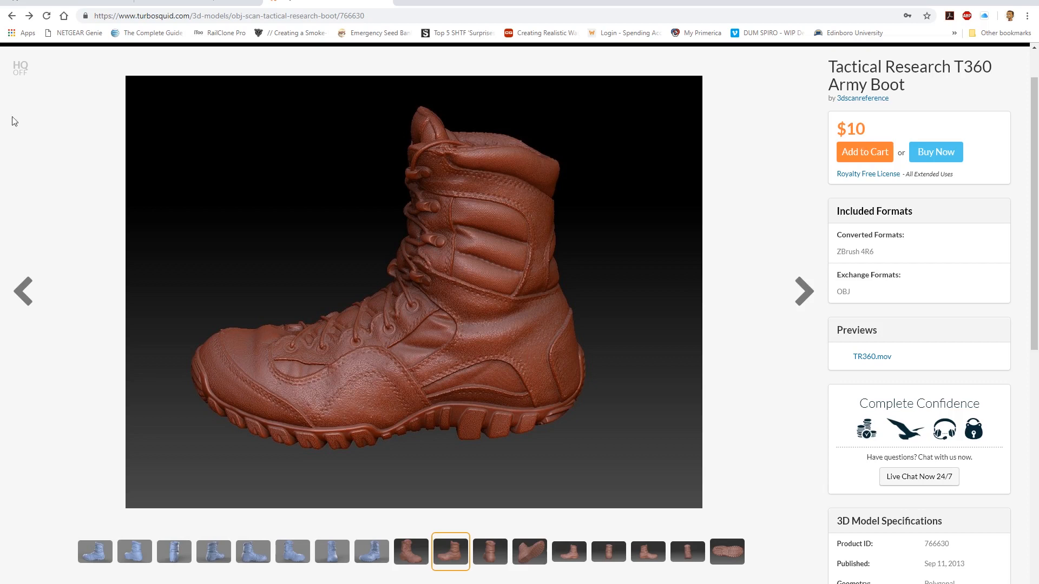
pyautogui.click(70, 3)
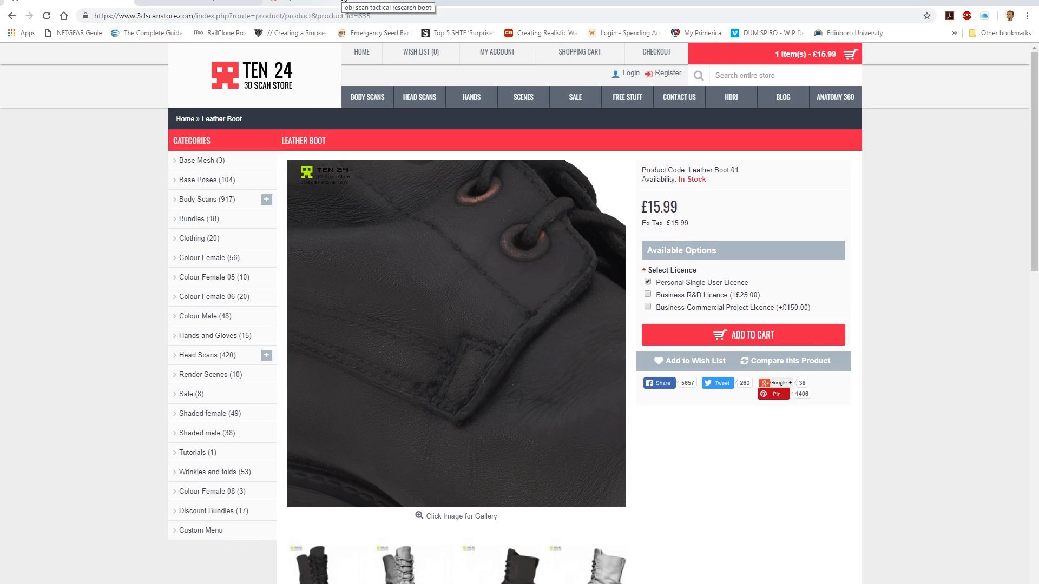
pyautogui.click(344, 3)
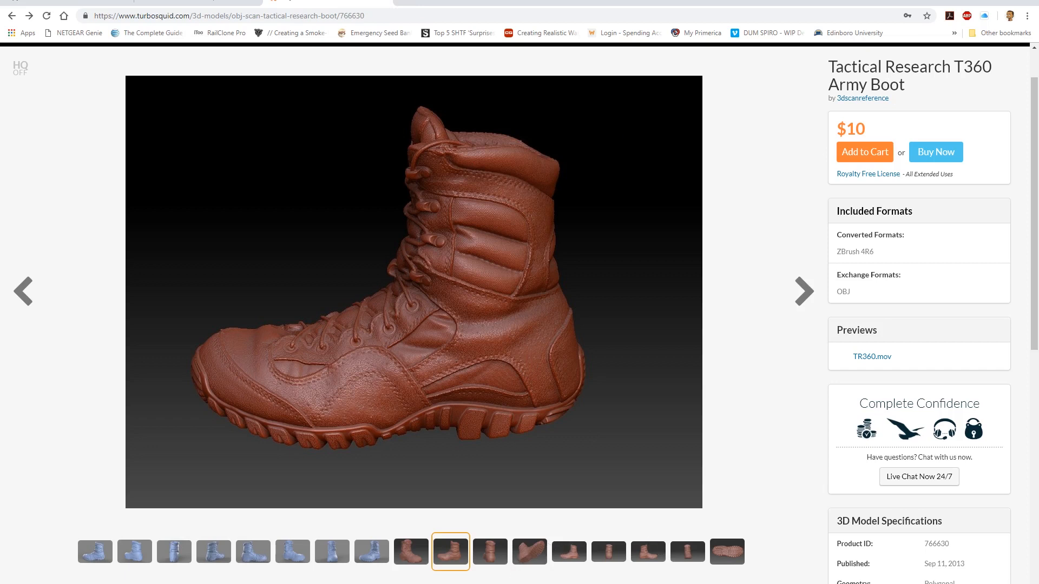
# Switch to Maya, open the Outliner and unhide the Boots group on the character
pyautogui.click(361, 564)
pyautogui.moveTo(624, 345)
pyautogui.keyDown('alt'); pyautogui.mouseDown()
pyautogui.moveTo(654, 336)
pyautogui.moveTo(645, 343)
pyautogui.mouseUp(); pyautogui.keyUp('alt')
pyautogui.moveTo(580, 343)
pyautogui.keyDown('alt'); pyautogui.mouseDown()
pyautogui.moveTo(628, 356)
pyautogui.moveTo(586, 353)
pyautogui.mouseUp(); pyautogui.keyUp('alt')
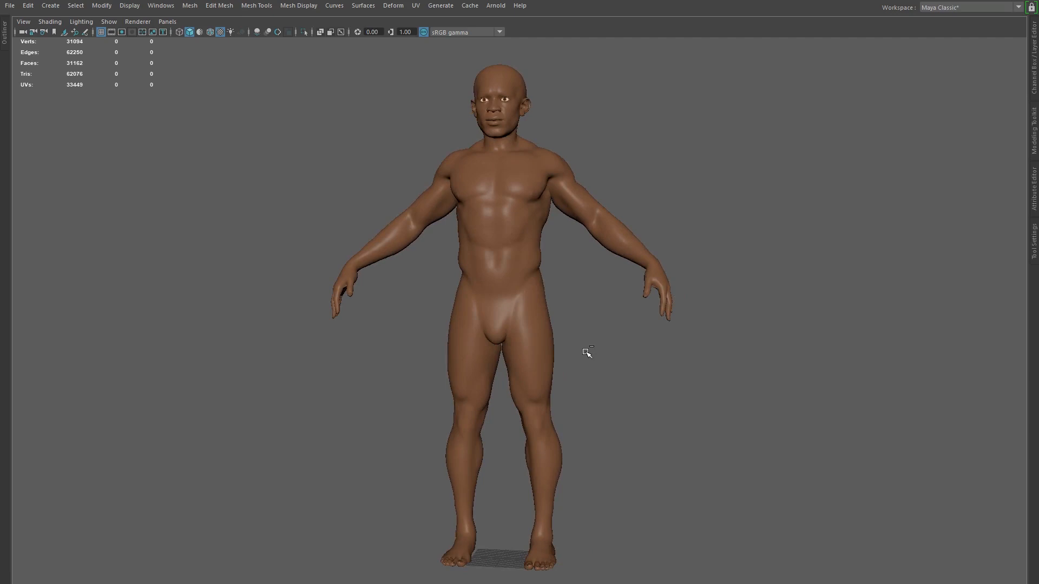
pyautogui.hotkey('ctrl', '1')
pyautogui.hotkey('ctrl', '1')
pyautogui.click(5, 52)
pyautogui.click(44, 207)
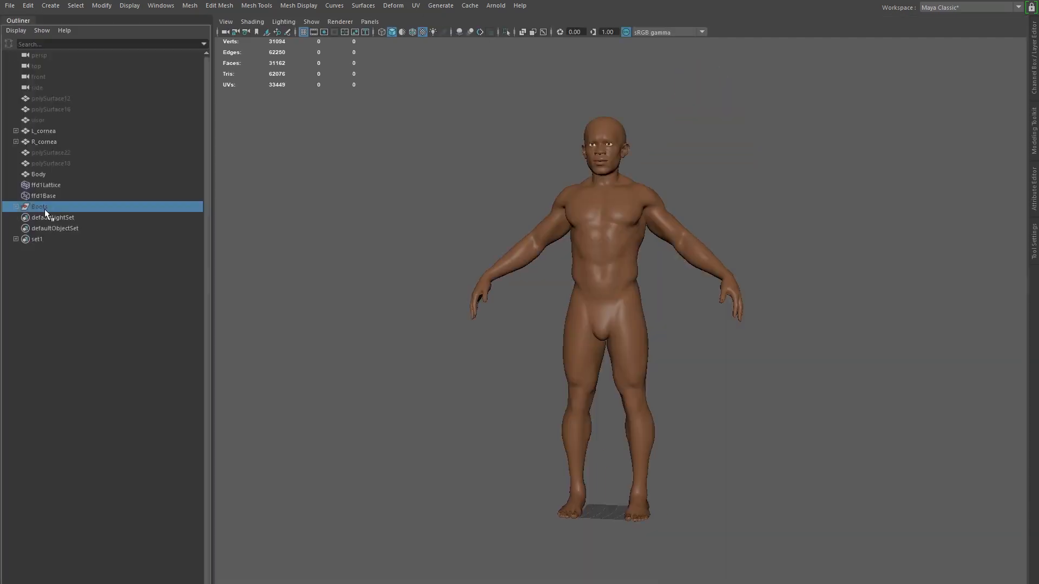
pyautogui.hotkey('shift', 'h')
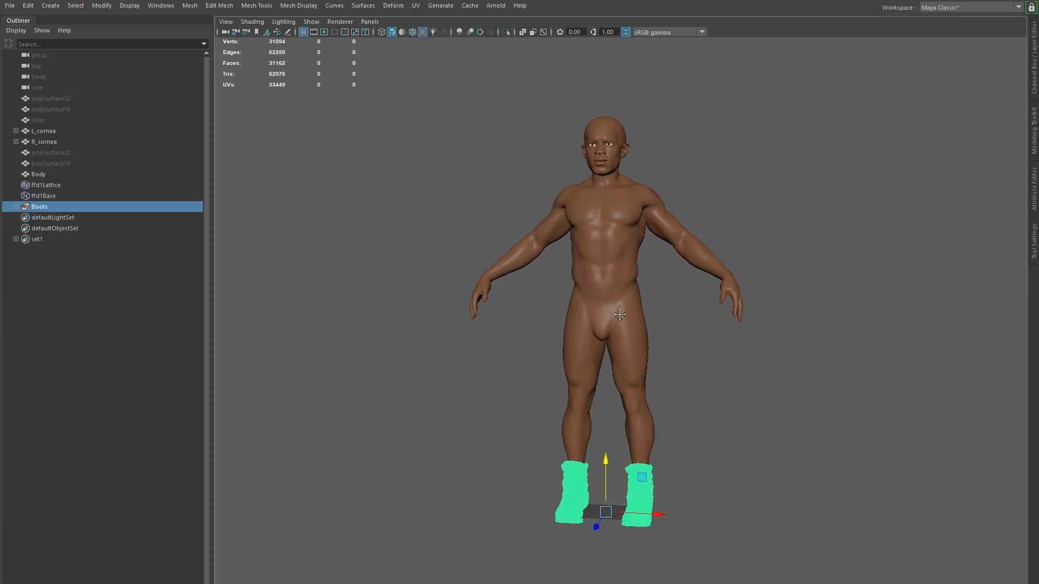
# Turn on the viewport display of the lattice deformer around the character's left boot
pyautogui.keyDown('alt'); pyautogui.moveTo(640, 323); pyautogui.dragTo(572, 282, button='middle'); pyautogui.keyUp('alt')
pyautogui.click(741, 435)
pyautogui.keyDown('alt'); pyautogui.moveTo(617, 422); pyautogui.dragTo(595, 429); pyautogui.keyUp('alt')
pyautogui.keyDown('alt'); pyautogui.moveTo(615, 429); pyautogui.dragTo(650, 374, button='middle'); pyautogui.keyUp('alt')
pyautogui.keyDown('alt'); pyautogui.moveTo(663, 422); pyautogui.dragTo(779, 433, button='right'); pyautogui.keyUp('alt')
pyautogui.keyDown('alt'); pyautogui.moveTo(633, 390); pyautogui.dragTo(684, 314, button='middle'); pyautogui.keyUp('alt')
pyautogui.keyDown('alt'); pyautogui.moveTo(611, 454); pyautogui.dragTo(692, 465, button='right'); pyautogui.keyUp('alt')
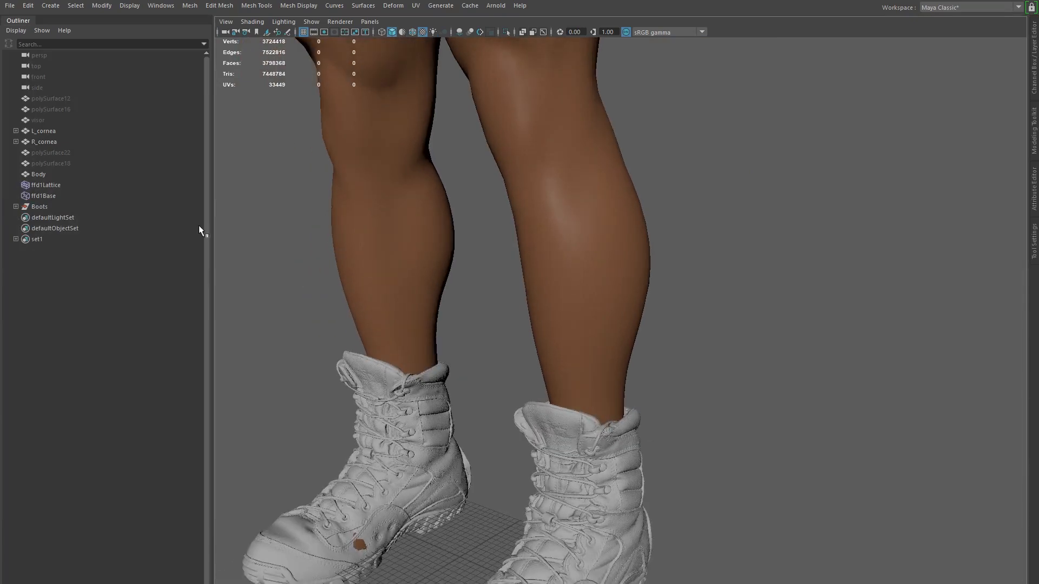
pyautogui.click(311, 22)
pyautogui.click(327, 219)
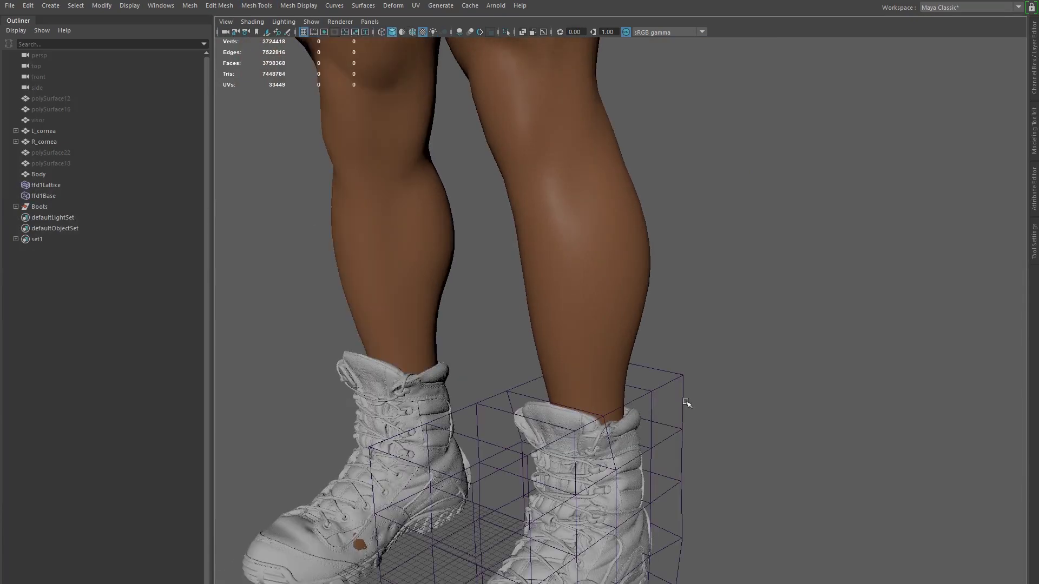
# Examine the scanned left boot inside its lattice cage from several angles, both close up and beside the other boot
pyautogui.keyDown('alt'); pyautogui.moveTo(631, 371); pyautogui.dragTo(737, 254, button='middle'); pyautogui.keyUp('alt')
pyautogui.keyDown('alt'); pyautogui.moveTo(762, 360); pyautogui.dragTo(876, 358); pyautogui.keyUp('alt')
pyautogui.keyDown('alt'); pyautogui.moveTo(684, 376); pyautogui.dragTo(698, 272, button='middle'); pyautogui.keyUp('alt')
pyautogui.keyDown('alt'); pyautogui.moveTo(661, 417); pyautogui.dragTo(731, 446, button='right'); pyautogui.keyUp('alt')
pyautogui.keyDown('alt'); pyautogui.moveTo(674, 452); pyautogui.dragTo(741, 469); pyautogui.keyUp('alt')
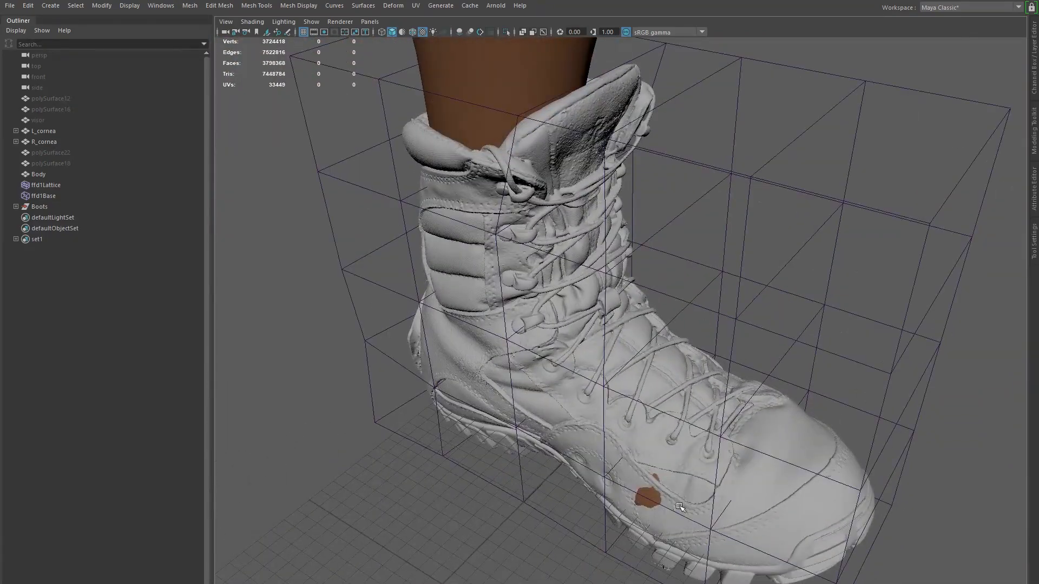
pyautogui.keyDown('alt'); pyautogui.moveTo(693, 478); pyautogui.dragTo(503, 404, button='right'); pyautogui.keyUp('alt')
pyautogui.keyDown('alt'); pyautogui.moveTo(601, 408); pyautogui.dragTo(540, 356); pyautogui.keyUp('alt')
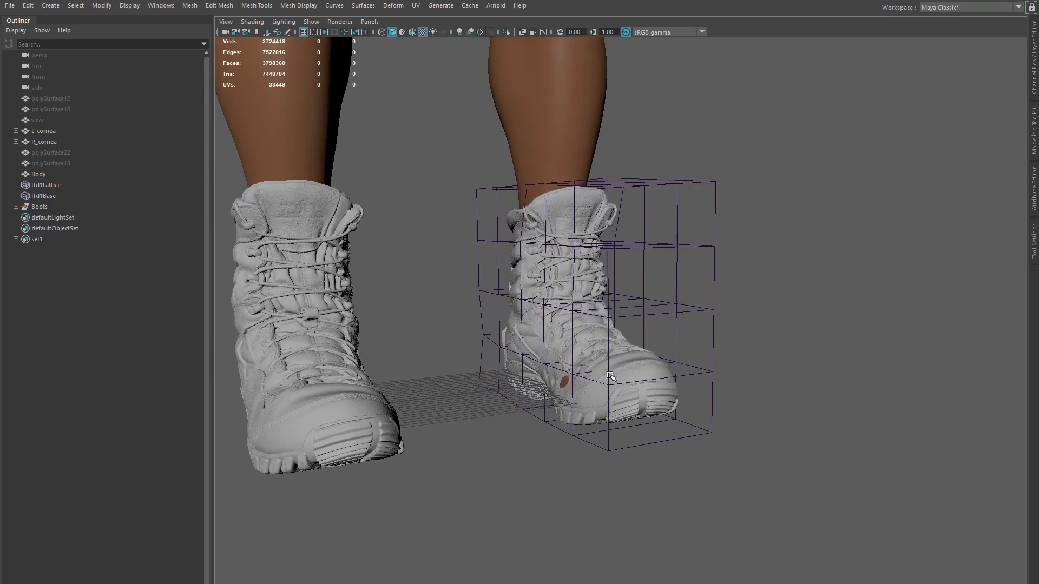
# Hide the Boots group to expose the character's bare feet
pyautogui.click(42, 205)
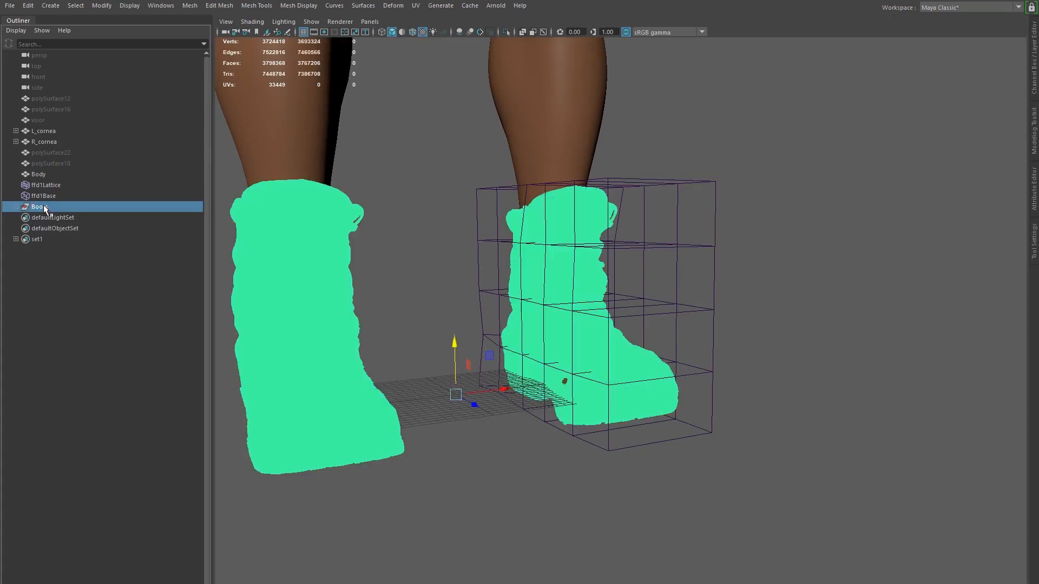
pyautogui.hotkey('ctrl', 'h')
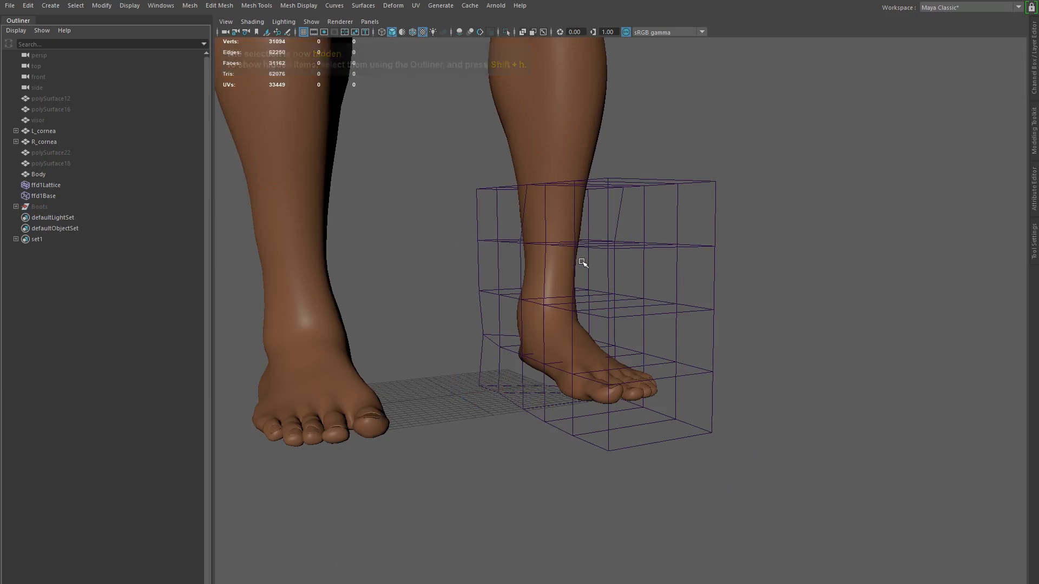
pyautogui.keyDown('alt'); pyautogui.moveTo(594, 402); pyautogui.dragTo(817, 400); pyautogui.keyUp('alt')
pyautogui.keyDown('alt'); pyautogui.moveTo(749, 348); pyautogui.dragTo(806, 401); pyautogui.keyUp('alt')
pyautogui.keyDown('alt'); pyautogui.moveTo(685, 364); pyautogui.dragTo(573, 380); pyautogui.keyUp('alt')
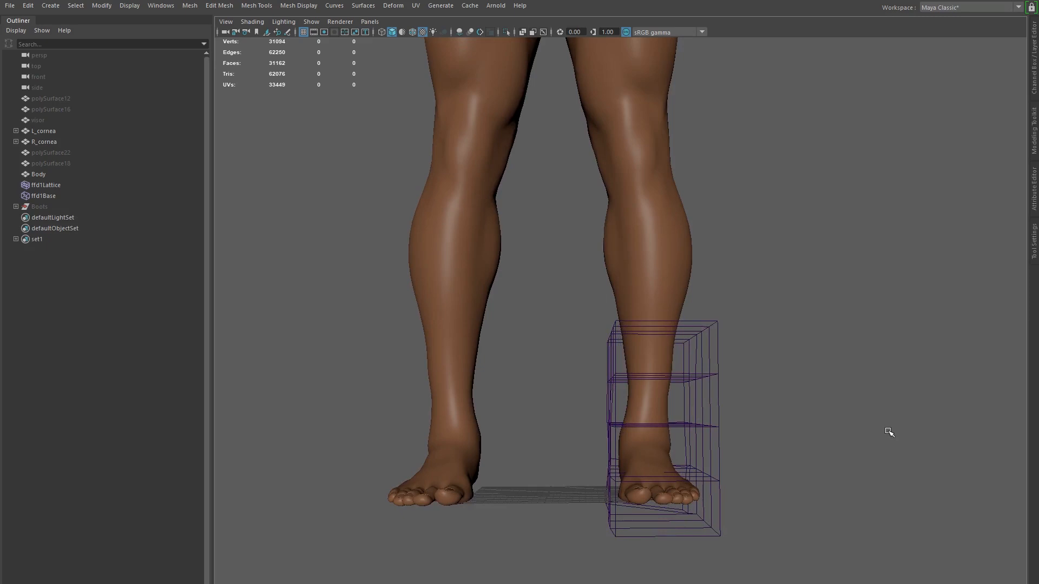
# Unhide the Boots group so both scanned boots cover the character's feet
pyautogui.keyDown('alt'); pyautogui.moveTo(803, 389); pyautogui.dragTo(649, 350, button='right'); pyautogui.keyUp('alt')
pyautogui.keyDown('alt'); pyautogui.moveTo(649, 350); pyautogui.dragTo(621, 377); pyautogui.keyUp('alt')
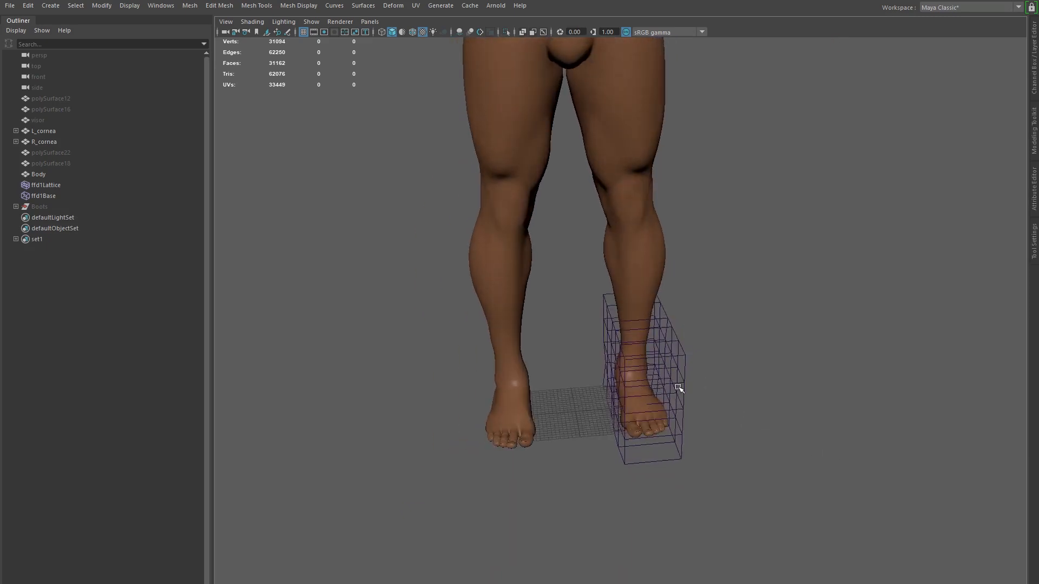
pyautogui.keyDown('alt'); pyautogui.moveTo(666, 347); pyautogui.dragTo(882, 438, button='right'); pyautogui.keyUp('alt')
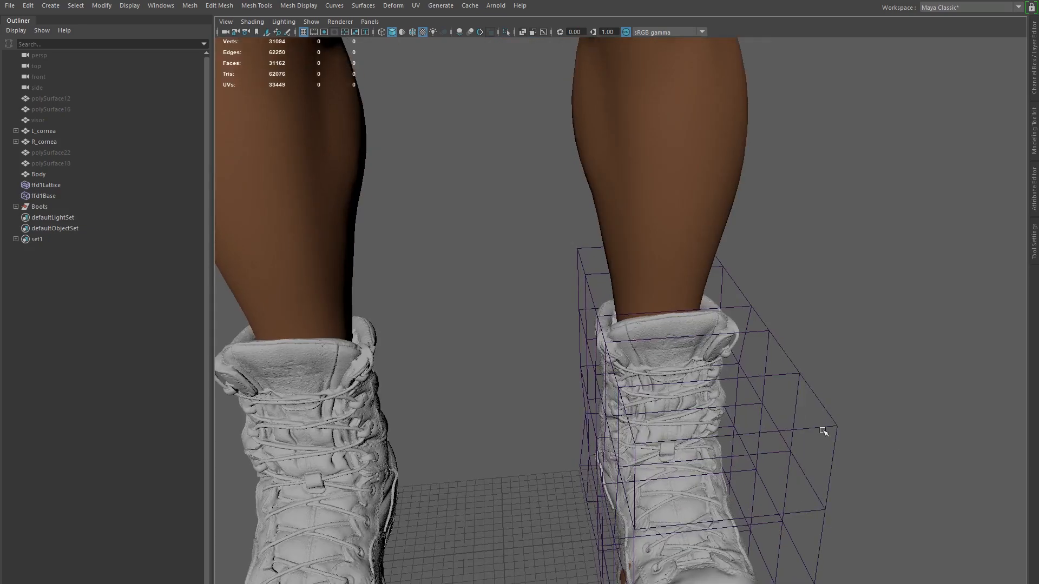
pyautogui.keyDown('alt'); pyautogui.moveTo(882, 438); pyautogui.dragTo(871, 222, button='middle'); pyautogui.keyUp('alt')
# Examine how the left boot encloses the foot around the toes, sole and ankle, both close up and from the side
pyautogui.keyDown('alt'); pyautogui.moveTo(519, 228); pyautogui.dragTo(670, 325); pyautogui.keyUp('alt')
pyautogui.keyDown('alt'); pyautogui.moveTo(670, 325); pyautogui.dragTo(587, 271, button='middle'); pyautogui.keyUp('alt')
pyautogui.keyDown('alt'); pyautogui.moveTo(587, 270); pyautogui.dragTo(601, 303, button='right'); pyautogui.keyUp('alt')
pyautogui.keyDown('alt'); pyautogui.moveTo(600, 303); pyautogui.dragTo(526, 202); pyautogui.keyUp('alt')
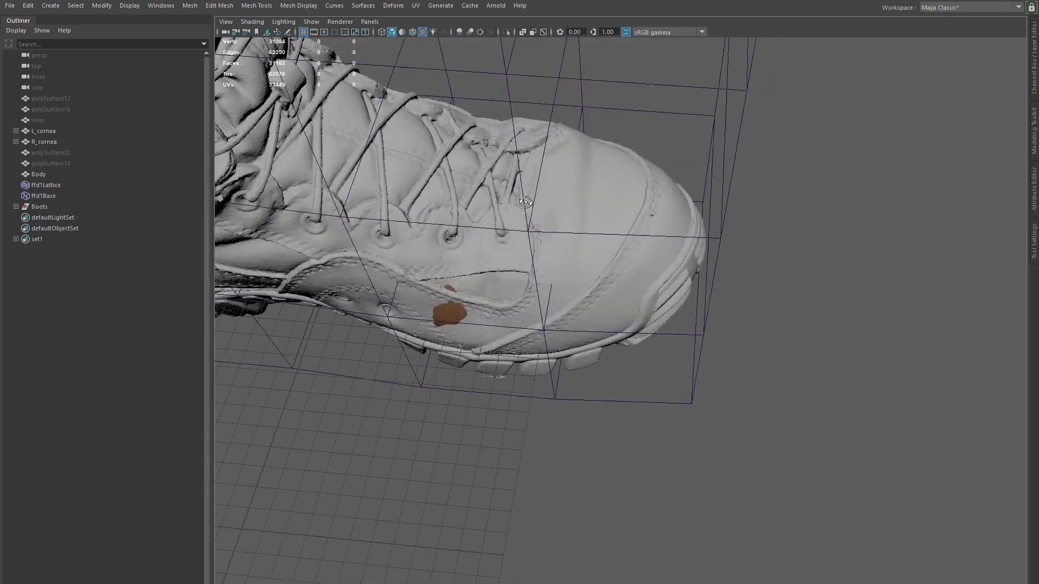
pyautogui.keyDown('alt'); pyautogui.moveTo(830, 283); pyautogui.dragTo(579, 217, button='right'); pyautogui.keyUp('alt')
pyautogui.keyDown('alt'); pyautogui.moveTo(703, 238); pyautogui.dragTo(459, 250); pyautogui.keyUp('alt')
pyautogui.keyDown('alt'); pyautogui.moveTo(459, 250); pyautogui.dragTo(687, 308, button='middle'); pyautogui.keyUp('alt')
pyautogui.keyDown('alt'); pyautogui.moveTo(687, 308); pyautogui.dragTo(590, 298); pyautogui.keyUp('alt')
pyautogui.keyDown('alt'); pyautogui.moveTo(643, 309); pyautogui.dragTo(790, 356, button='middle'); pyautogui.keyUp('alt')
pyautogui.keyDown('alt'); pyautogui.moveTo(790, 357); pyautogui.dragTo(768, 346); pyautogui.keyUp('alt')
pyautogui.keyDown('alt'); pyautogui.moveTo(811, 327); pyautogui.dragTo(658, 307, button='middle'); pyautogui.keyUp('alt')
pyautogui.keyDown('alt'); pyautogui.moveTo(657, 308); pyautogui.dragTo(593, 303); pyautogui.keyUp('alt')
# Inspect the selected Body mesh's foot inside the left boot in wireframe display and restore shaded display
pyautogui.click(638, 131)
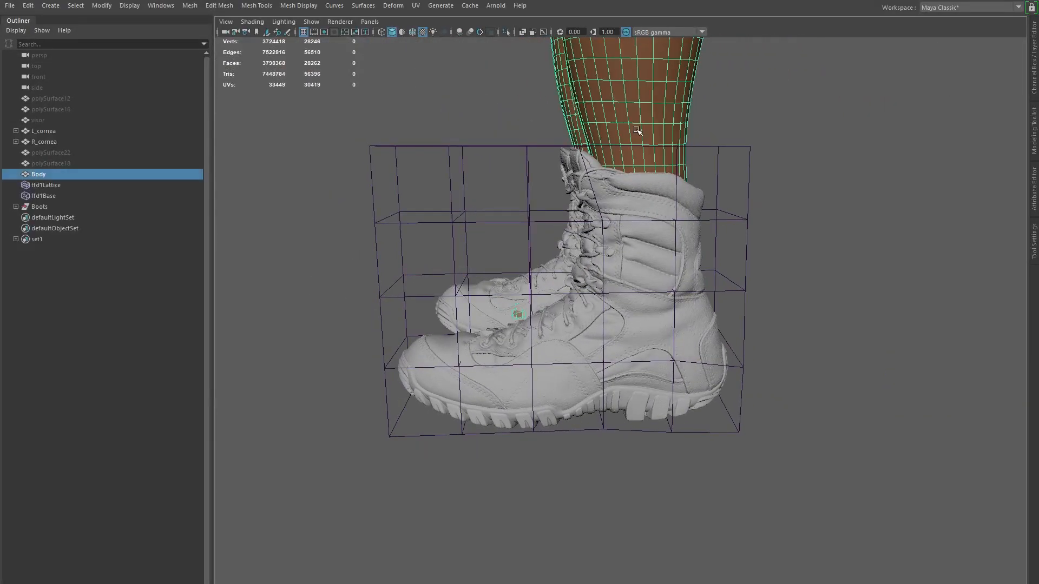
pyautogui.press('4')
pyautogui.keyDown('alt'); pyautogui.moveTo(672, 367); pyautogui.dragTo(800, 339, button='right'); pyautogui.keyUp('alt')
pyautogui.keyDown('alt'); pyautogui.moveTo(799, 339); pyautogui.dragTo(746, 333); pyautogui.keyUp('alt')
pyautogui.keyDown('alt'); pyautogui.moveTo(643, 379); pyautogui.dragTo(625, 428, button='middle'); pyautogui.keyUp('alt')
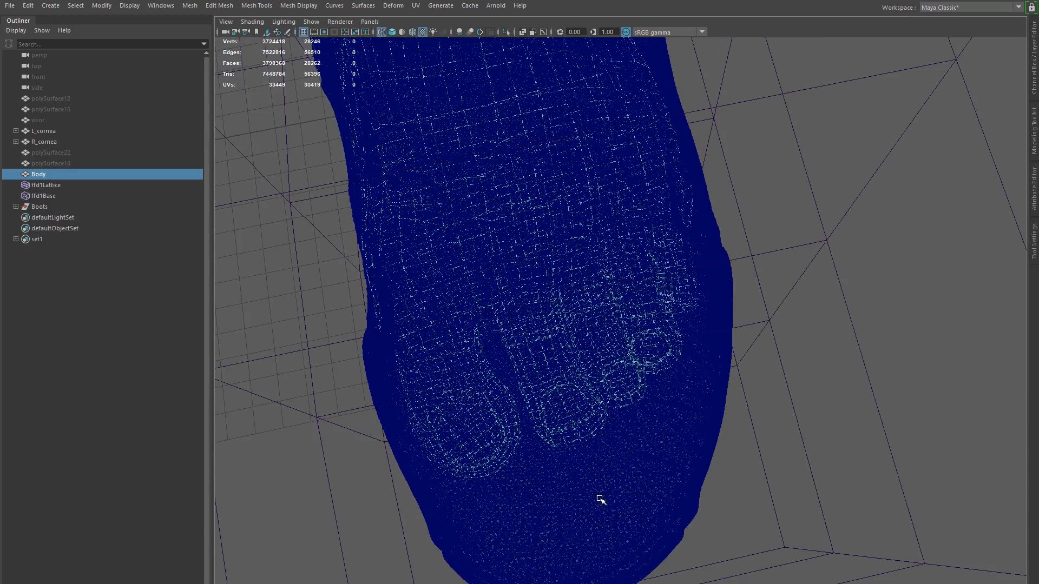
pyautogui.keyDown('alt'); pyautogui.moveTo(800, 508); pyautogui.dragTo(657, 420, button='right'); pyautogui.keyUp('alt')
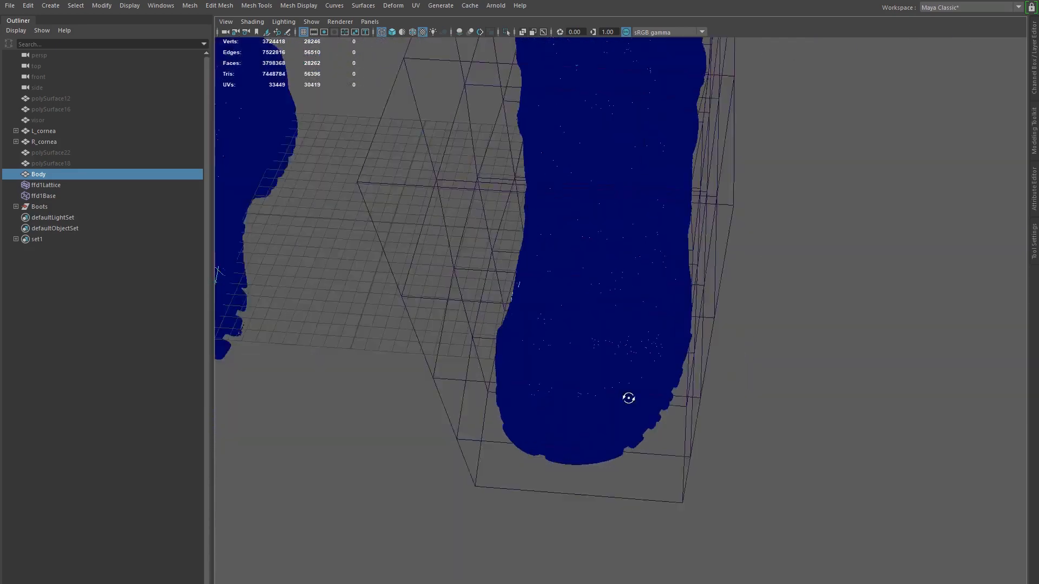
pyautogui.keyDown('alt'); pyautogui.moveTo(656, 420); pyautogui.dragTo(746, 383); pyautogui.keyUp('alt')
pyautogui.keyDown('alt'); pyautogui.moveTo(747, 383); pyautogui.dragTo(712, 437, button='middle'); pyautogui.keyUp('alt')
pyautogui.keyDown('alt'); pyautogui.moveTo(664, 249); pyautogui.dragTo(564, 132); pyautogui.keyUp('alt')
pyautogui.moveTo(657, 325)
pyautogui.keyDown('alt'); pyautogui.mouseDown()
pyautogui.moveTo(577, 345)
pyautogui.moveTo(725, 376)
pyautogui.moveTo(632, 385)
pyautogui.moveTo(736, 269)
pyautogui.moveTo(621, 227)
pyautogui.mouseUp(); pyautogui.keyUp('alt')
pyautogui.press('5')
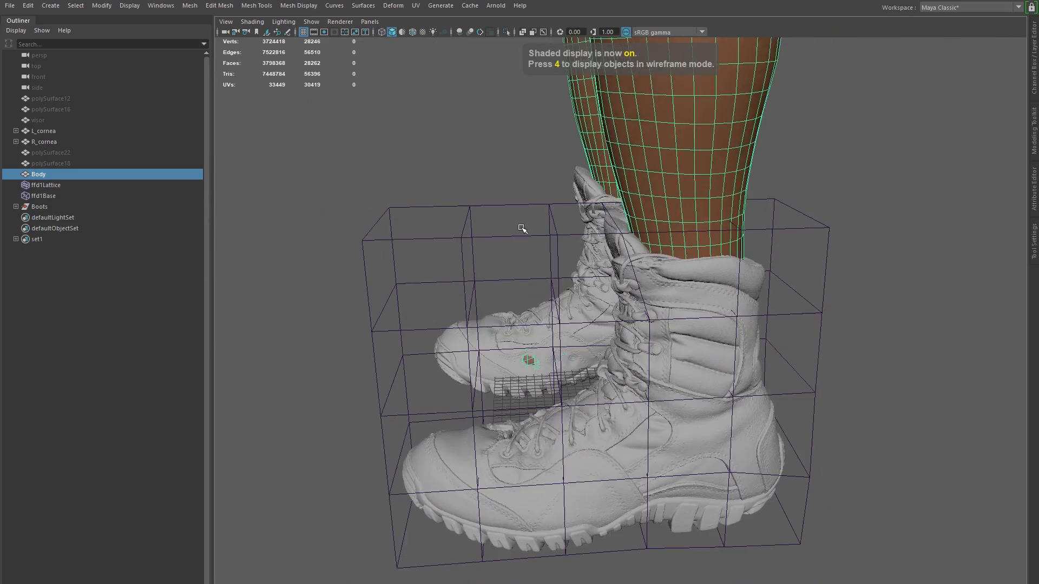
# Select the lattice around the left boot and examine the boot's fit within it from the side, back and front
pyautogui.moveTo(385, 164); pyautogui.dragTo(459, 241)
pyautogui.keyDown('alt'); pyautogui.moveTo(460, 240); pyautogui.dragTo(499, 245); pyautogui.keyUp('alt')
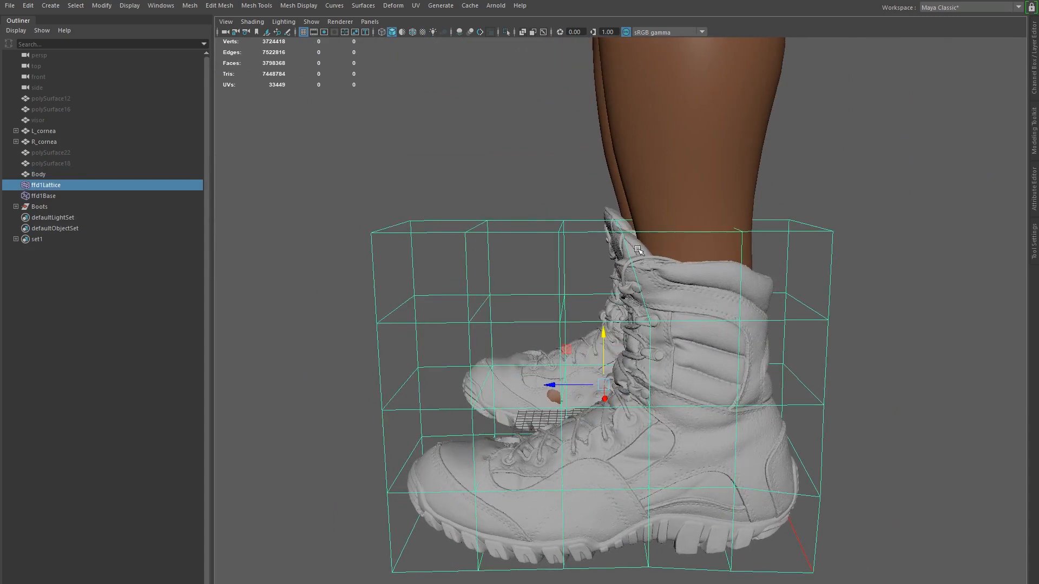
pyautogui.keyDown('alt'); pyautogui.moveTo(648, 250); pyautogui.dragTo(666, 208); pyautogui.keyUp('alt')
pyautogui.keyDown('alt'); pyautogui.moveTo(738, 249); pyautogui.dragTo(765, 267); pyautogui.keyUp('alt')
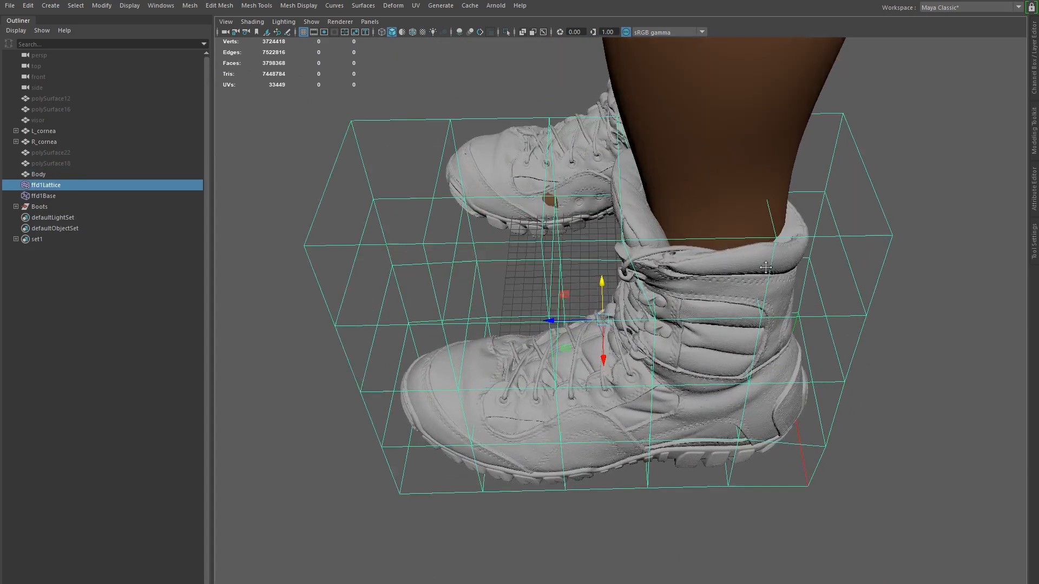
pyautogui.keyDown('alt'); pyautogui.moveTo(765, 267); pyautogui.dragTo(654, 271, button='middle'); pyautogui.keyUp('alt')
pyautogui.keyDown('alt'); pyautogui.moveTo(654, 271); pyautogui.dragTo(749, 319); pyautogui.keyUp('alt')
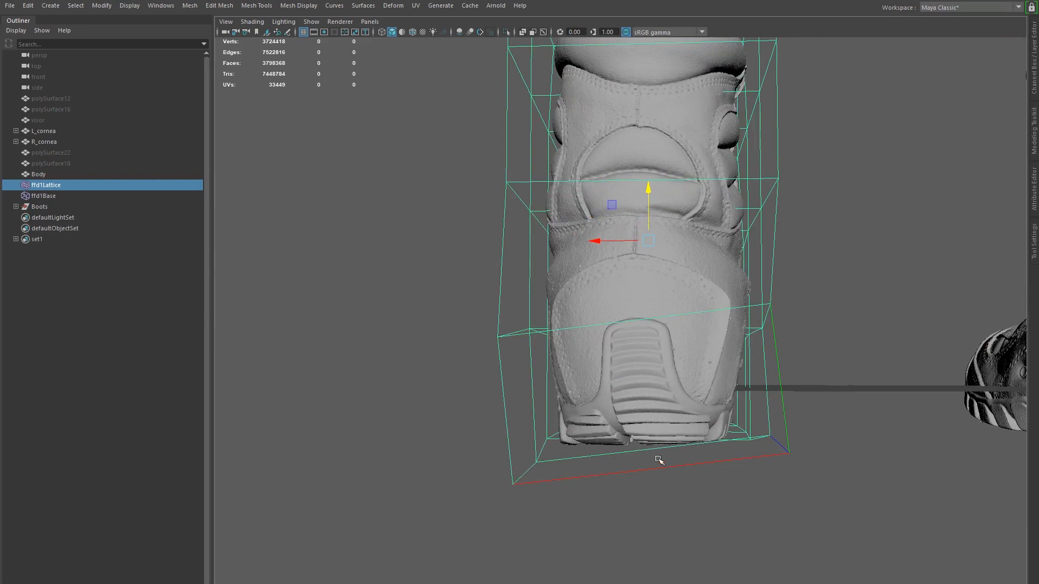
pyautogui.keyDown('alt'); pyautogui.moveTo(717, 448); pyautogui.dragTo(584, 428); pyautogui.keyUp('alt')
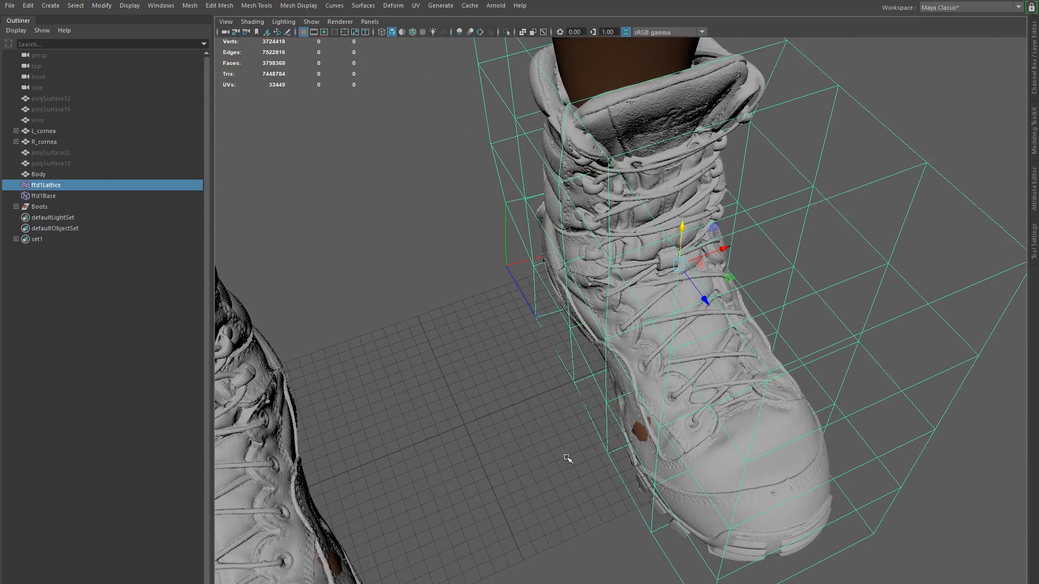
pyautogui.keyDown('alt'); pyautogui.moveTo(638, 450); pyautogui.dragTo(659, 403); pyautogui.keyUp('alt')
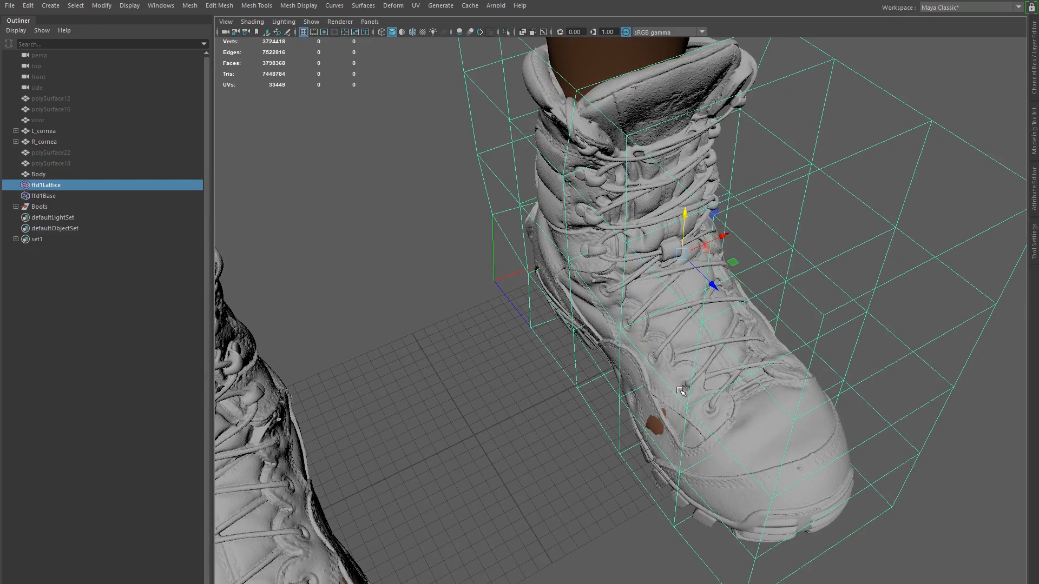
pyautogui.keyDown('alt'); pyautogui.moveTo(686, 383); pyautogui.dragTo(656, 238); pyautogui.keyUp('alt')
pyautogui.keyDown('alt'); pyautogui.moveTo(698, 358); pyautogui.dragTo(687, 394); pyautogui.keyUp('alt')
# Delete the scanned boot on the character's right foot, keeping only the left boot inside the lattice
pyautogui.scroll(-4, 688, 394)
pyautogui.keyDown('alt'); pyautogui.moveTo(688, 394); pyautogui.dragTo(707, 436, button='middle'); pyautogui.keyUp('alt')
pyautogui.scroll(-3, 707, 436)
pyautogui.keyDown('alt'); pyautogui.moveTo(707, 436); pyautogui.dragTo(670, 446); pyautogui.keyUp('alt')
pyautogui.click(540, 451)
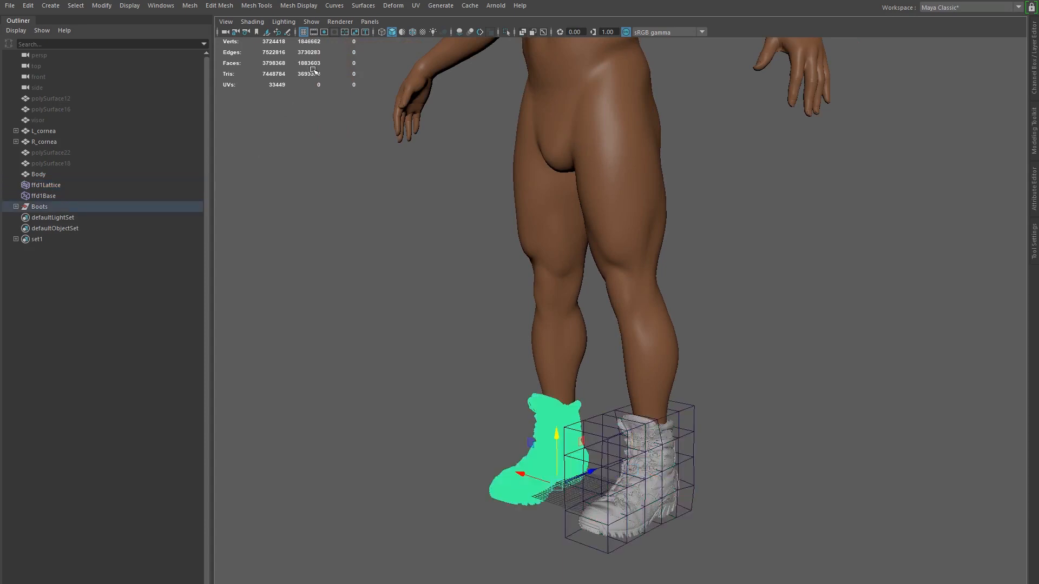
pyautogui.keyDown('alt'); pyautogui.moveTo(731, 453); pyautogui.dragTo(765, 465, button='right'); pyautogui.keyUp('alt')
pyautogui.keyDown('alt'); pyautogui.moveTo(601, 506); pyautogui.dragTo(607, 427, button='middle'); pyautogui.keyUp('alt')
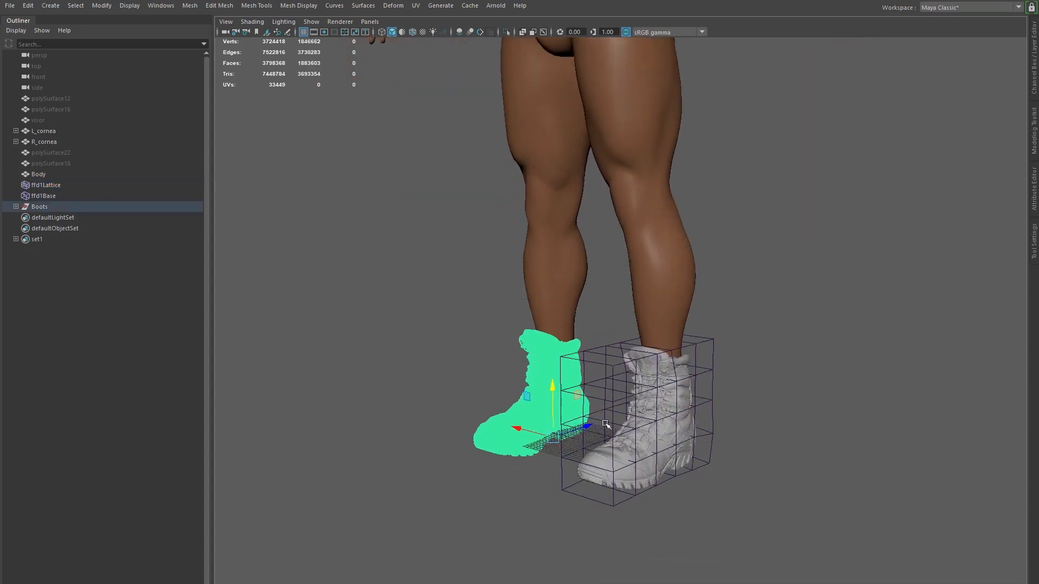
pyautogui.keyDown('alt'); pyautogui.moveTo(568, 446); pyautogui.dragTo(618, 464); pyautogui.keyUp('alt')
pyautogui.keyDown('alt'); pyautogui.moveTo(619, 464); pyautogui.dragTo(749, 504, button='right'); pyautogui.keyUp('alt')
pyautogui.keyDown('alt'); pyautogui.moveTo(740, 391); pyautogui.dragTo(822, 260, button='middle'); pyautogui.keyUp('alt')
pyautogui.keyDown('alt'); pyautogui.moveTo(703, 424); pyautogui.dragTo(772, 445, button='right'); pyautogui.keyUp('alt')
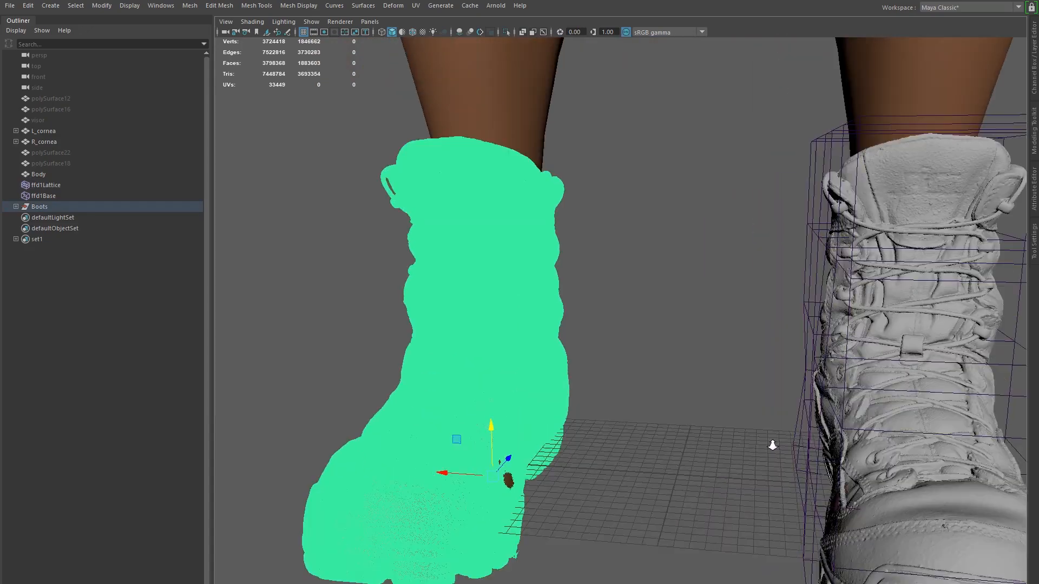
pyautogui.keyDown('alt'); pyautogui.moveTo(715, 441); pyautogui.dragTo(853, 446); pyautogui.keyUp('alt')
pyautogui.keyDown('alt'); pyautogui.moveTo(854, 446); pyautogui.dragTo(749, 438, button='right'); pyautogui.keyUp('alt')
pyautogui.keyDown('alt'); pyautogui.moveTo(749, 440); pyautogui.dragTo(557, 456); pyautogui.keyUp('alt')
pyautogui.keyDown('alt'); pyautogui.moveTo(823, 494); pyautogui.dragTo(593, 475, button='middle'); pyautogui.keyUp('alt')
pyautogui.keyDown('alt'); pyautogui.moveTo(593, 475); pyautogui.dragTo(539, 399); pyautogui.keyUp('alt')
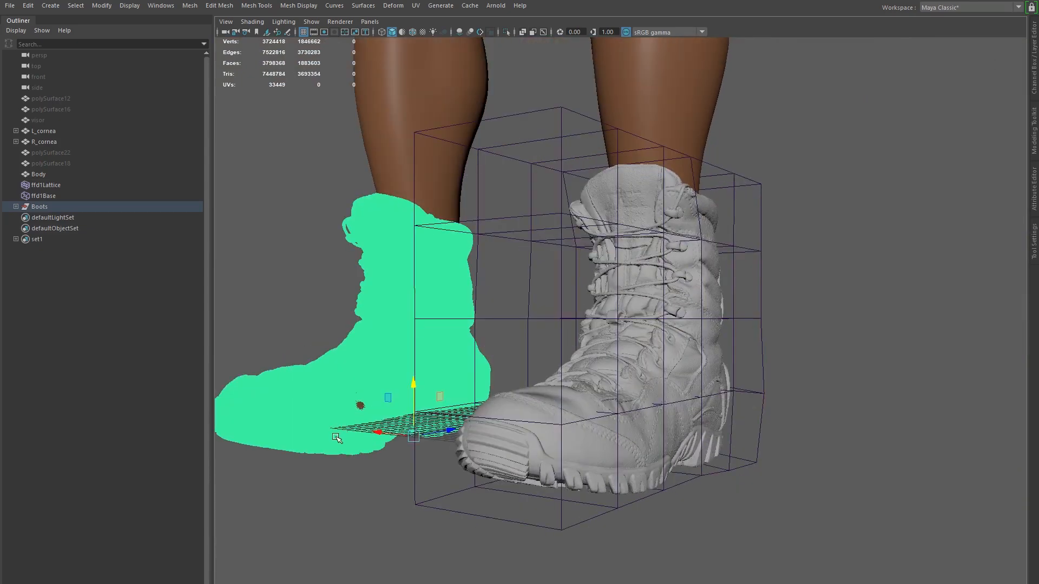
pyautogui.press('Delete')
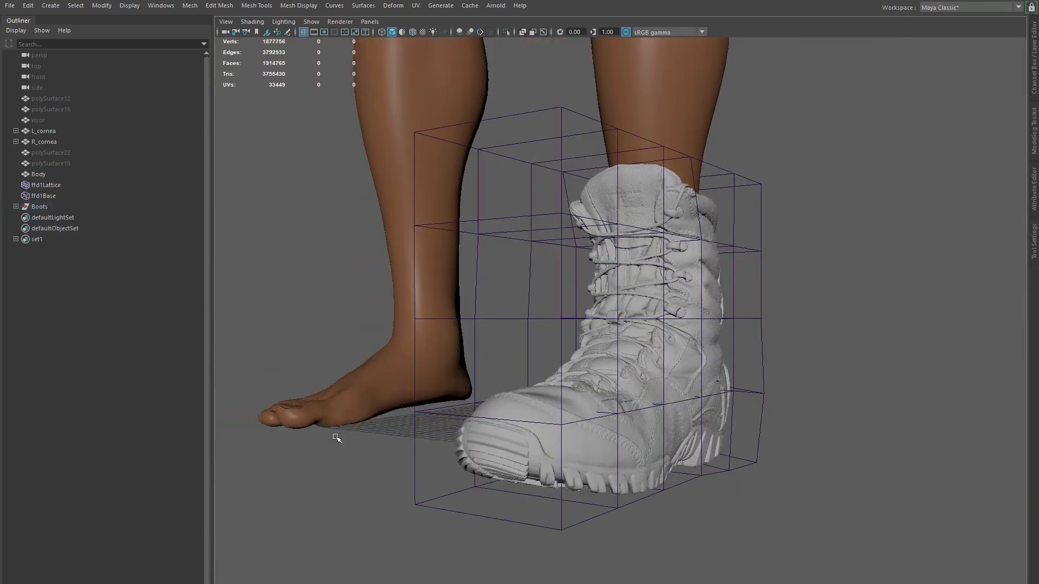
# Delete the left boot's construction history to bake in the deformation and remove the lattice
pyautogui.keyDown('alt'); pyautogui.moveTo(691, 427); pyautogui.dragTo(574, 387, button='right'); pyautogui.keyUp('alt')
pyautogui.keyDown('alt'); pyautogui.moveTo(574, 387); pyautogui.dragTo(610, 396); pyautogui.keyUp('alt')
pyautogui.keyDown('alt'); pyautogui.moveTo(622, 390); pyautogui.dragTo(620, 447, button='middle'); pyautogui.keyUp('alt')
pyautogui.keyDown('alt'); pyautogui.moveTo(620, 447); pyautogui.dragTo(648, 449, button='right'); pyautogui.keyUp('alt')
pyautogui.keyDown('alt'); pyautogui.moveTo(648, 450); pyautogui.dragTo(673, 448); pyautogui.keyUp('alt')
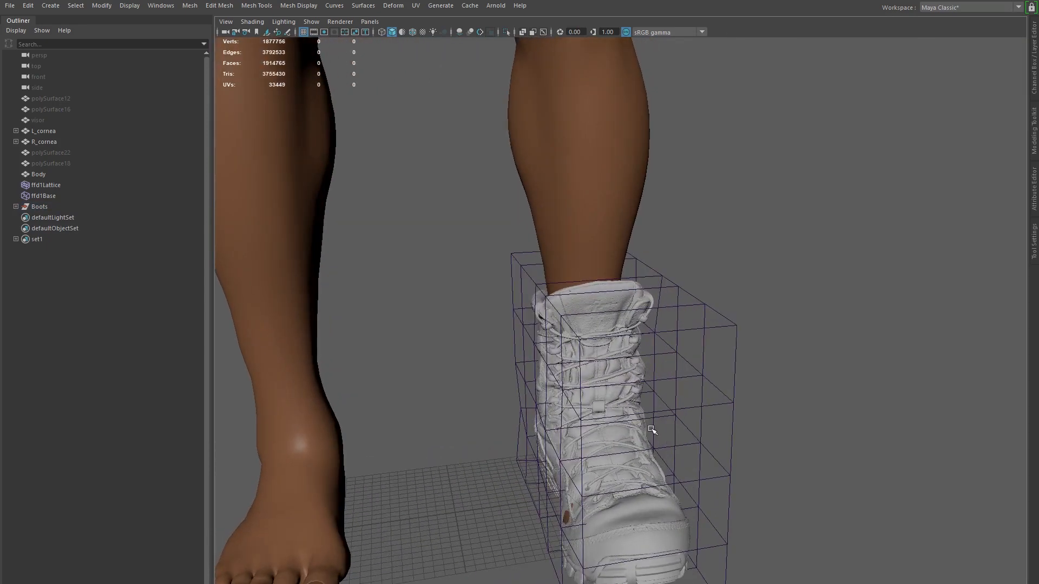
pyautogui.keyDown('alt'); pyautogui.moveTo(772, 461); pyautogui.dragTo(661, 452, button='right'); pyautogui.keyUp('alt')
pyautogui.keyDown('alt'); pyautogui.moveTo(660, 452); pyautogui.dragTo(679, 492); pyautogui.keyUp('alt')
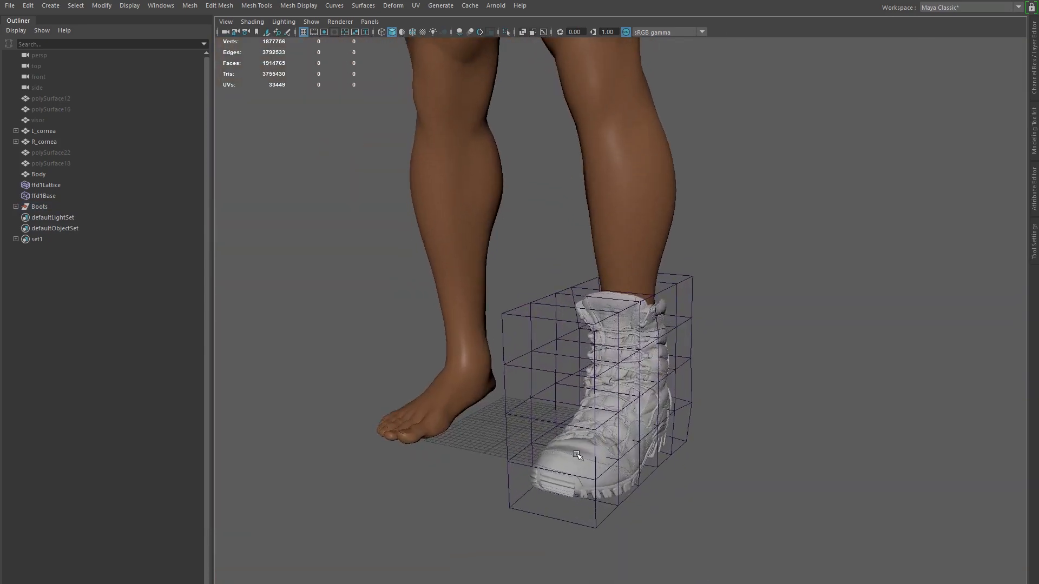
pyautogui.click(639, 484)
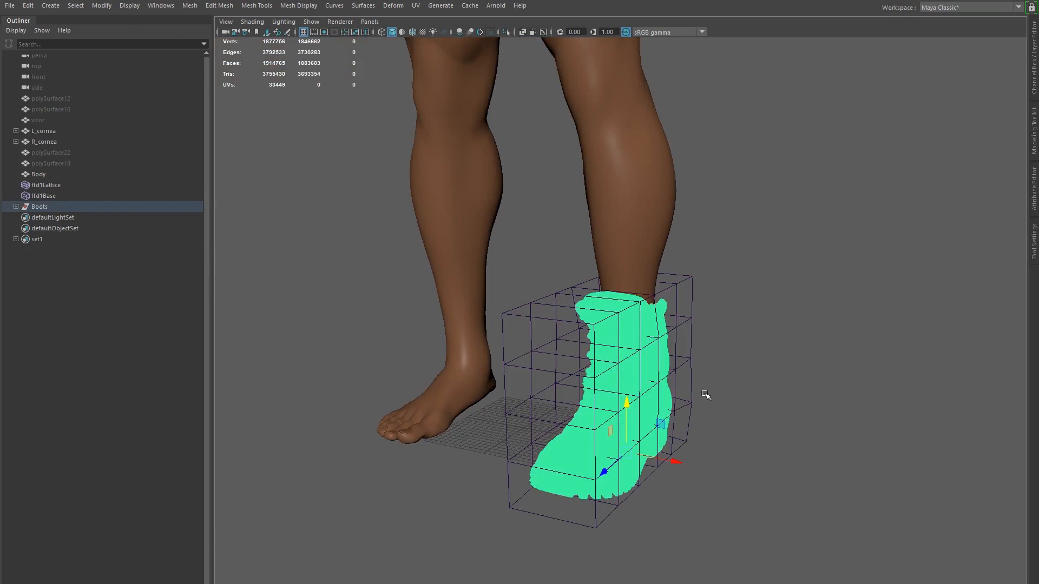
pyautogui.hotkey('alt', 'shift', 'd')
pyautogui.keyDown('alt'); pyautogui.moveTo(737, 344); pyautogui.dragTo(781, 336); pyautogui.keyUp('alt')
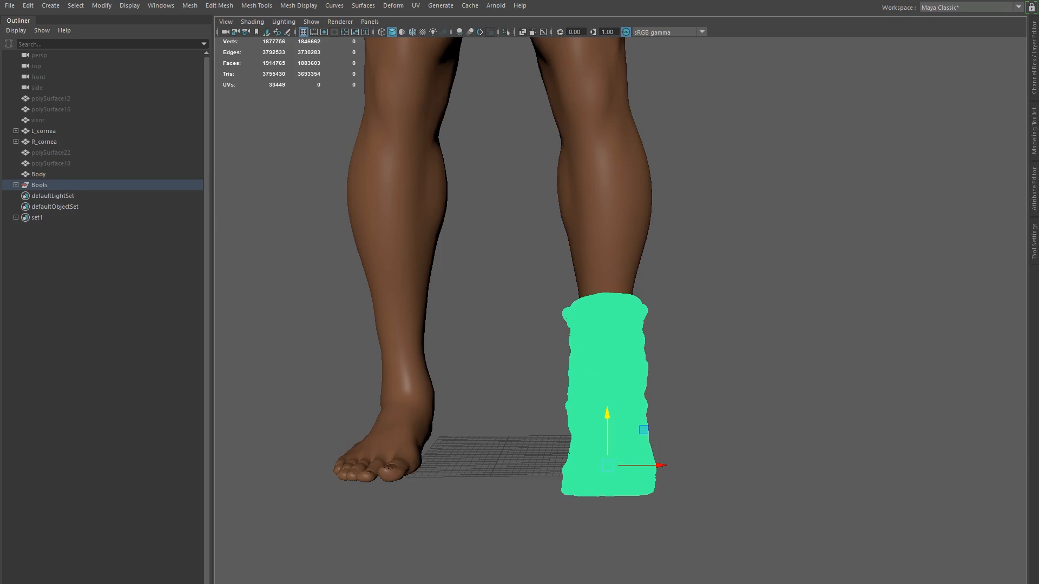
# Export the selected left boot to the project's Boots folder as a Maya ASCII file named Boot_001
pyautogui.click(10, 7)
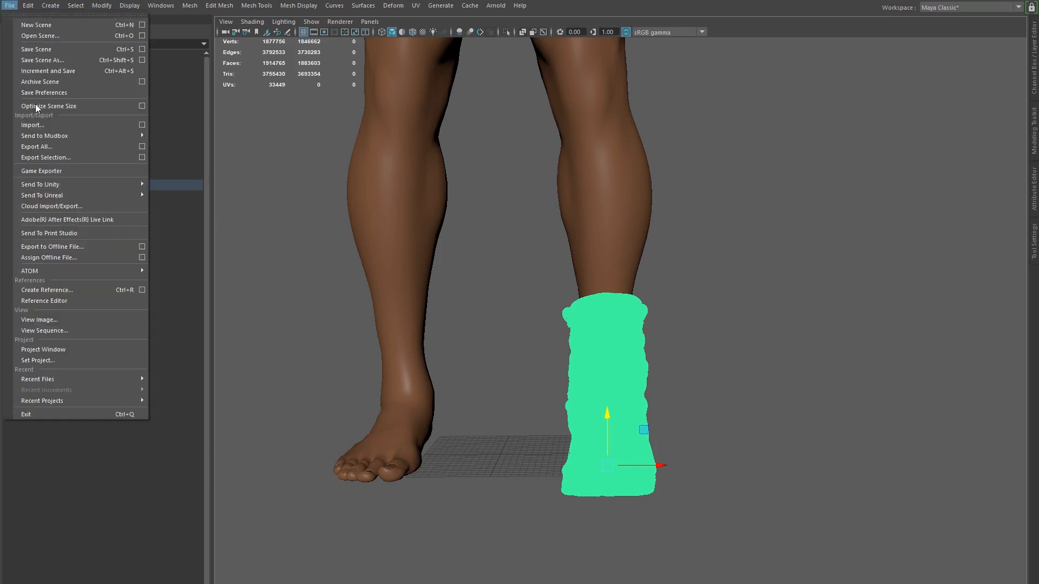
pyautogui.click(85, 156)
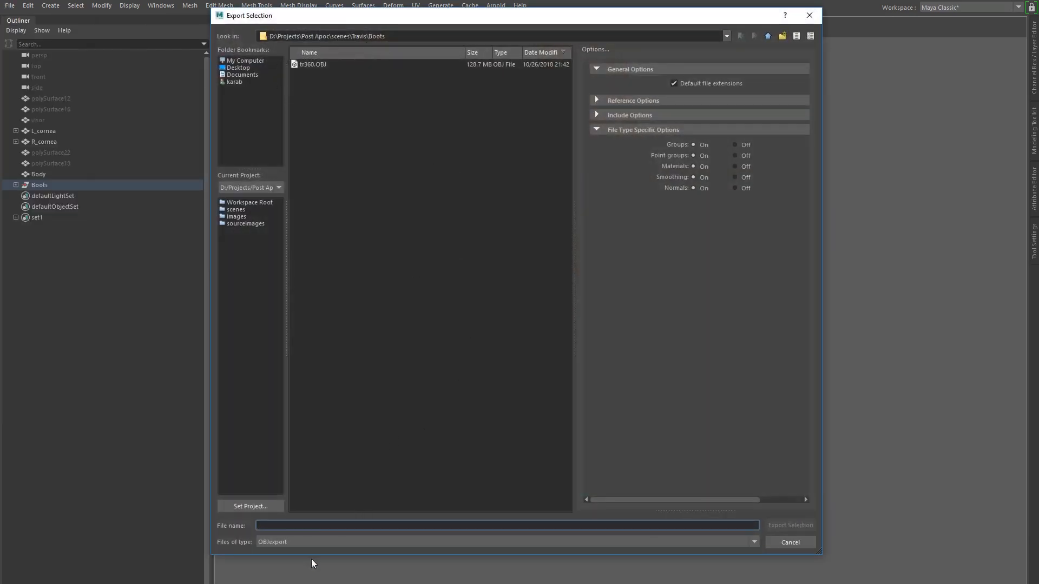
pyautogui.click(307, 543)
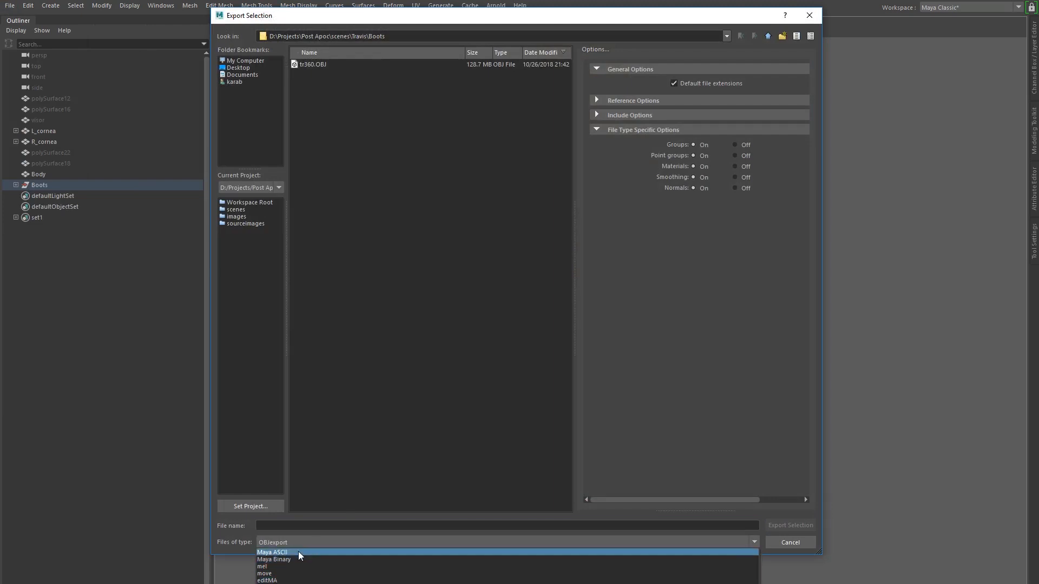
pyautogui.click(298, 553)
pyautogui.write('Boot_001')
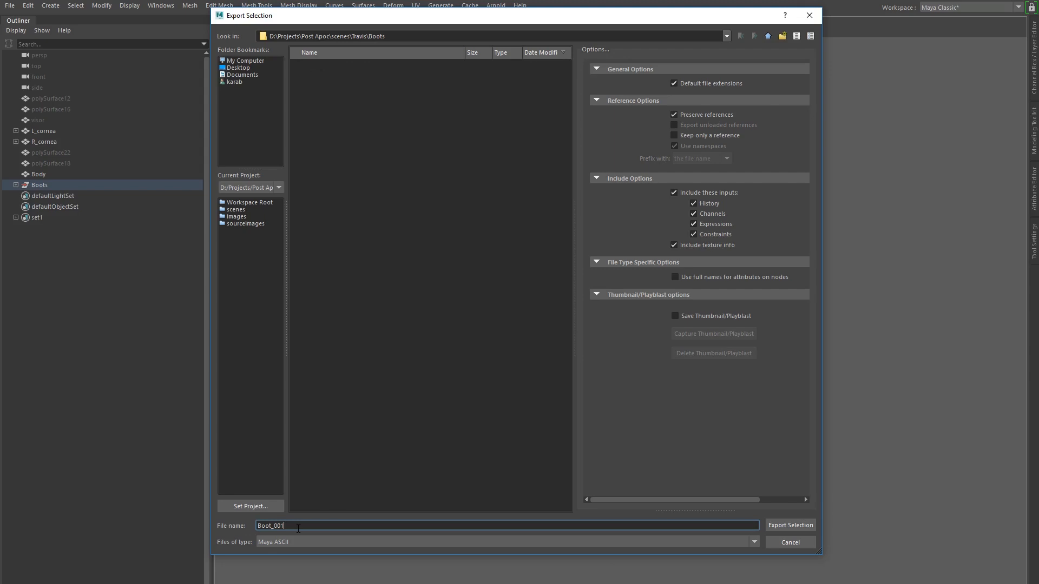
pyautogui.click(797, 527)
pyautogui.click(505, 315)
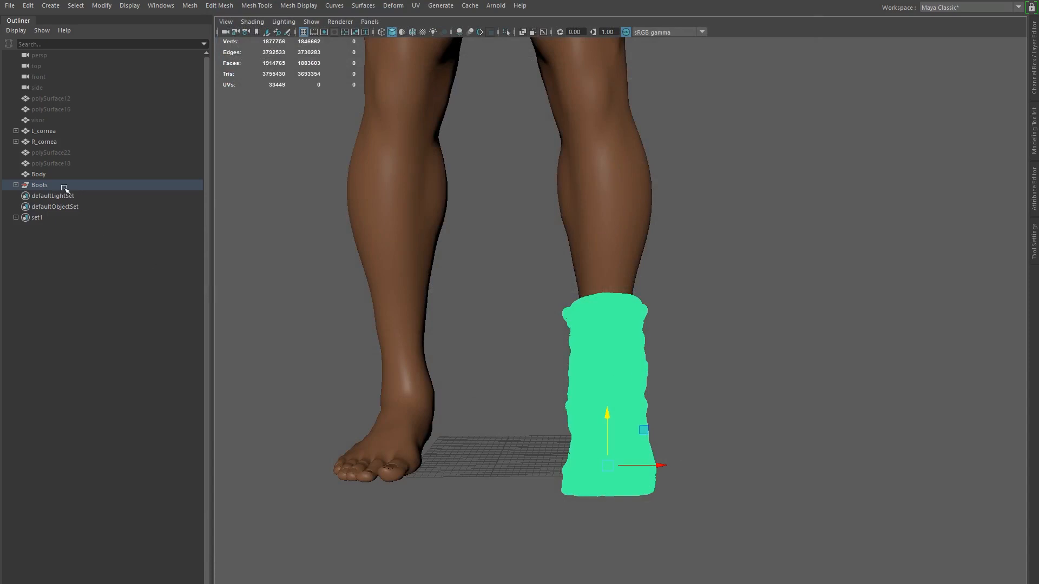
# Delete the remaining left boot from the character scene
pyautogui.press('Delete')
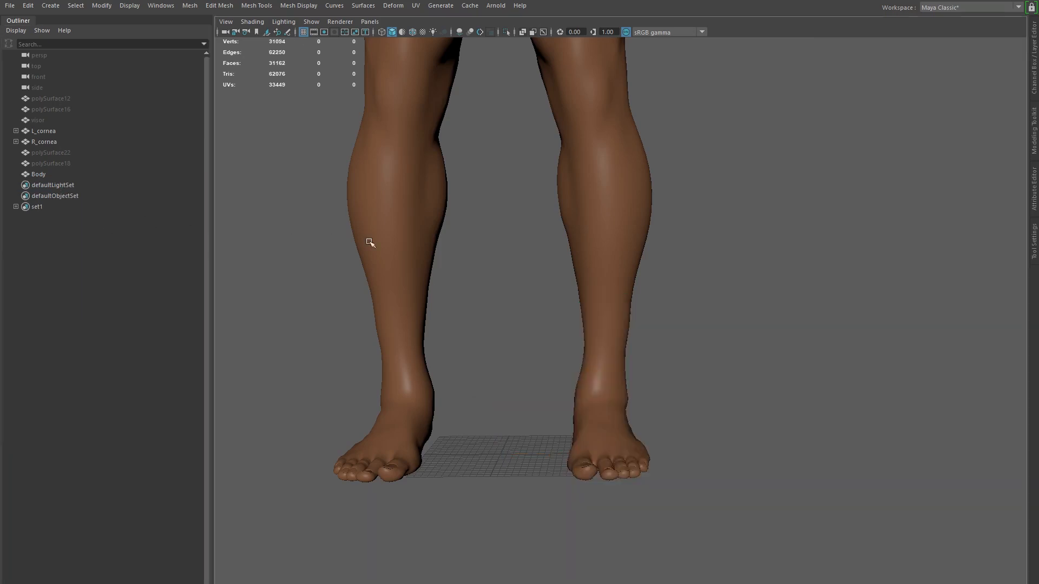
pyautogui.keyDown('alt'); pyautogui.moveTo(400, 263); pyautogui.dragTo(525, 423, button='middle'); pyautogui.keyUp('alt')
pyautogui.scroll(-3, 431, 218)
# Open the Boot_001.ma scene from the project's Boots folder and bring the whole boot into view
pyautogui.click(12, 6)
pyautogui.click(22, 33)
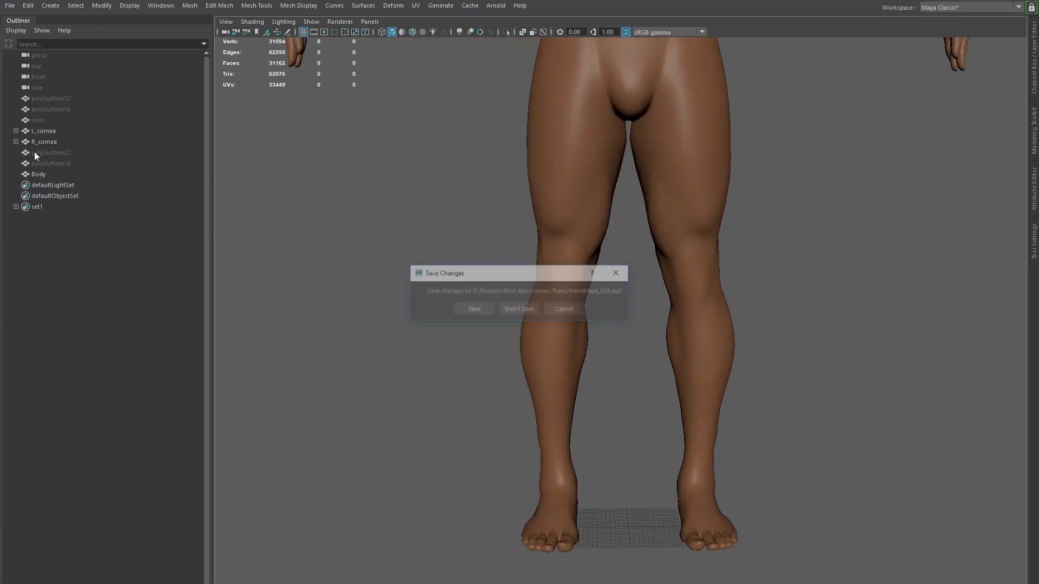
pyautogui.click(533, 309)
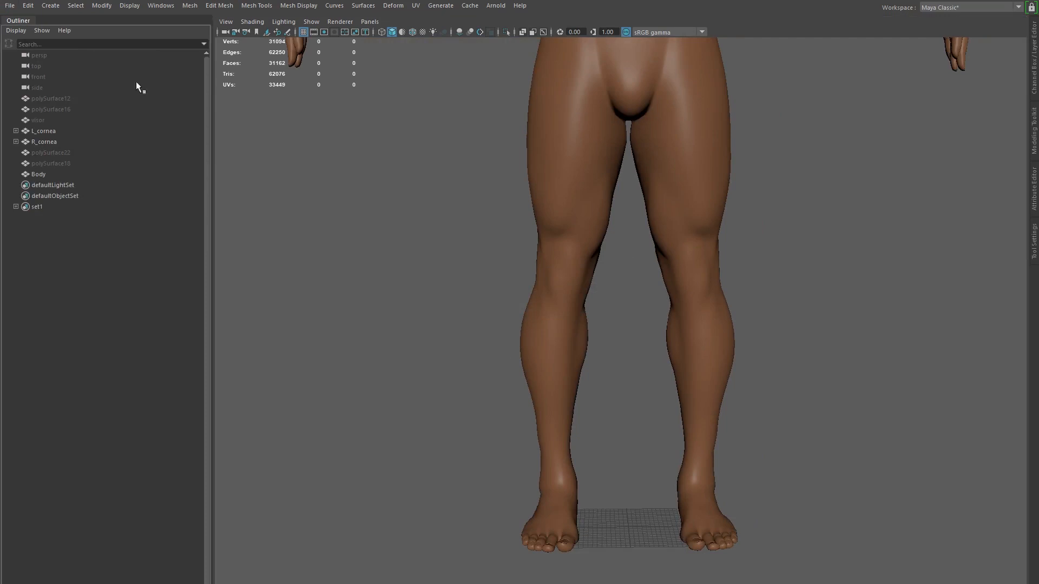
pyautogui.click(491, 317)
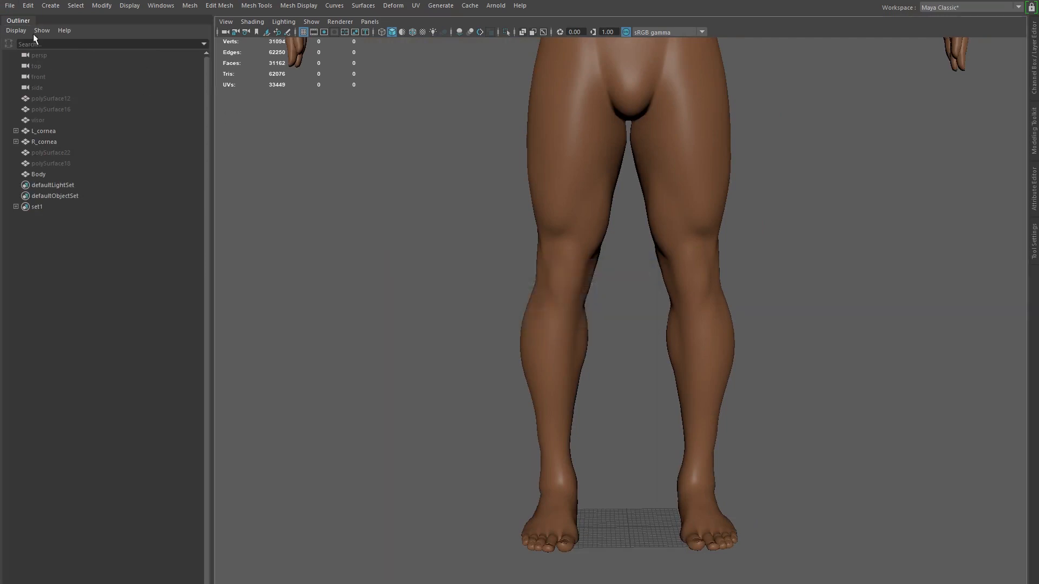
pyautogui.click(9, 5)
pyautogui.click(24, 36)
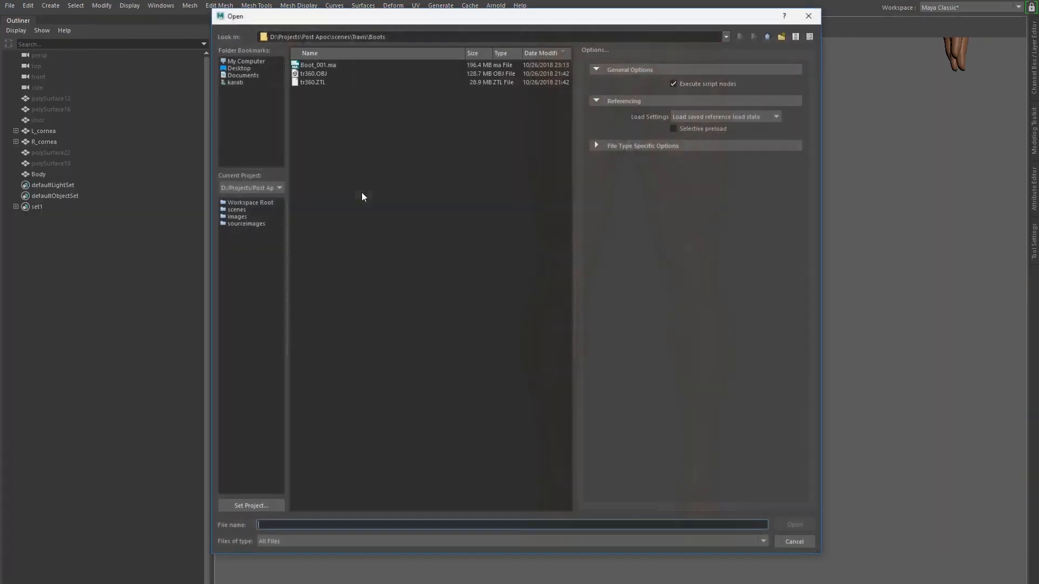
pyautogui.doubleClick(312, 64)
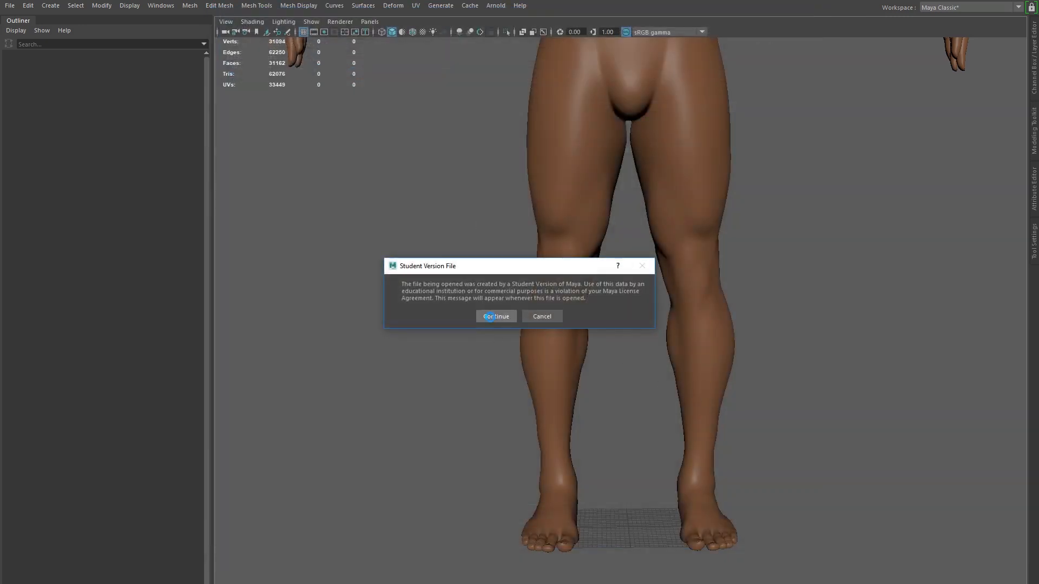
pyautogui.click(489, 316)
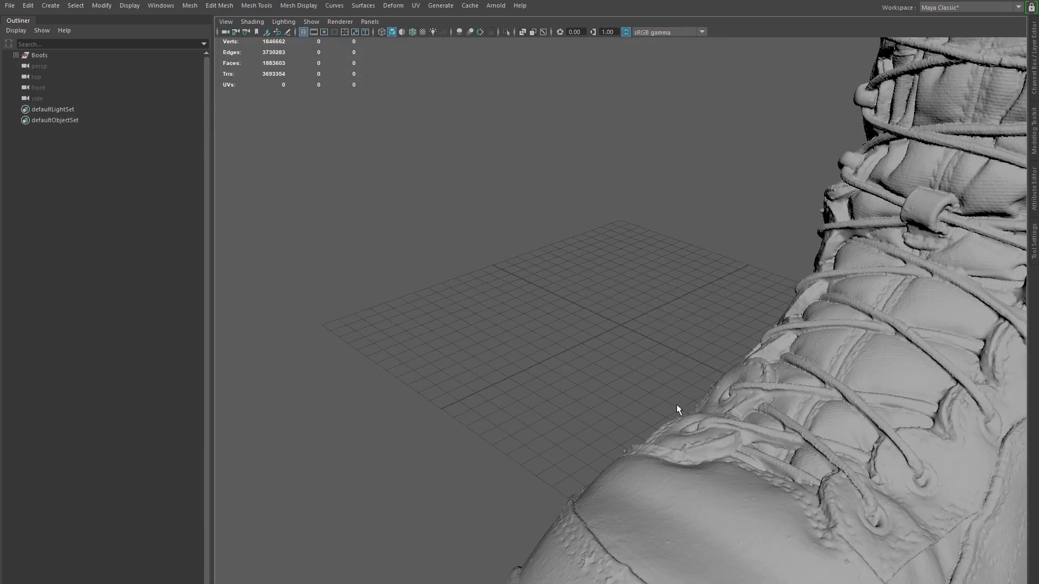
pyautogui.keyDown('alt'); pyautogui.moveTo(919, 495); pyautogui.dragTo(762, 454, button='right'); pyautogui.keyUp('alt')
pyautogui.keyDown('alt'); pyautogui.moveTo(762, 454); pyautogui.dragTo(621, 461); pyautogui.keyUp('alt')
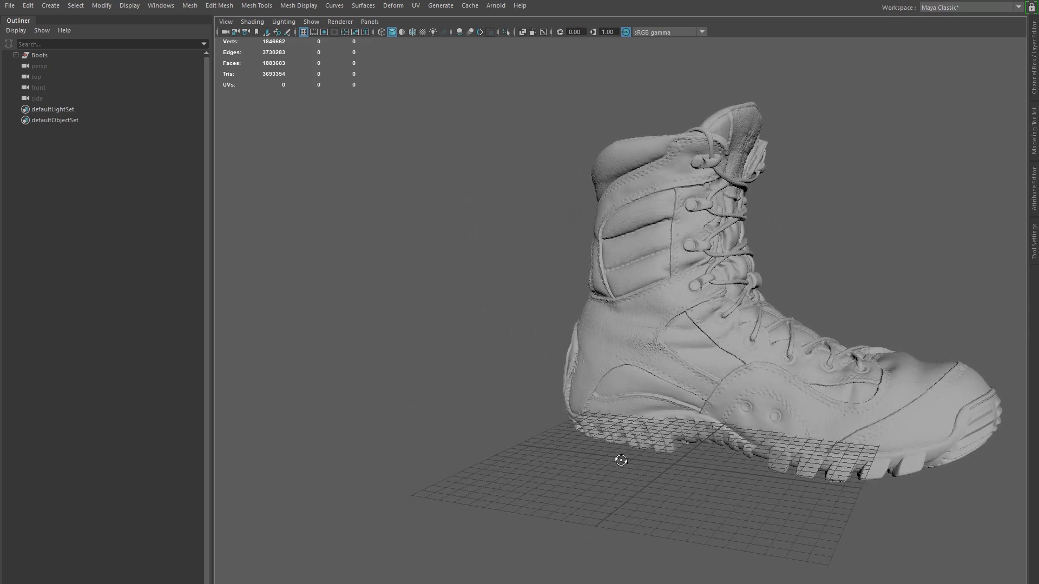
pyautogui.keyDown('alt'); pyautogui.moveTo(720, 436); pyautogui.dragTo(599, 433, button='middle'); pyautogui.keyUp('alt')
pyautogui.moveTo(416, 448)
pyautogui.keyDown('alt'); pyautogui.mouseDown()
pyautogui.moveTo(512, 459)
pyautogui.moveTo(425, 459)
pyautogui.mouseUp(); pyautogui.keyUp('alt')
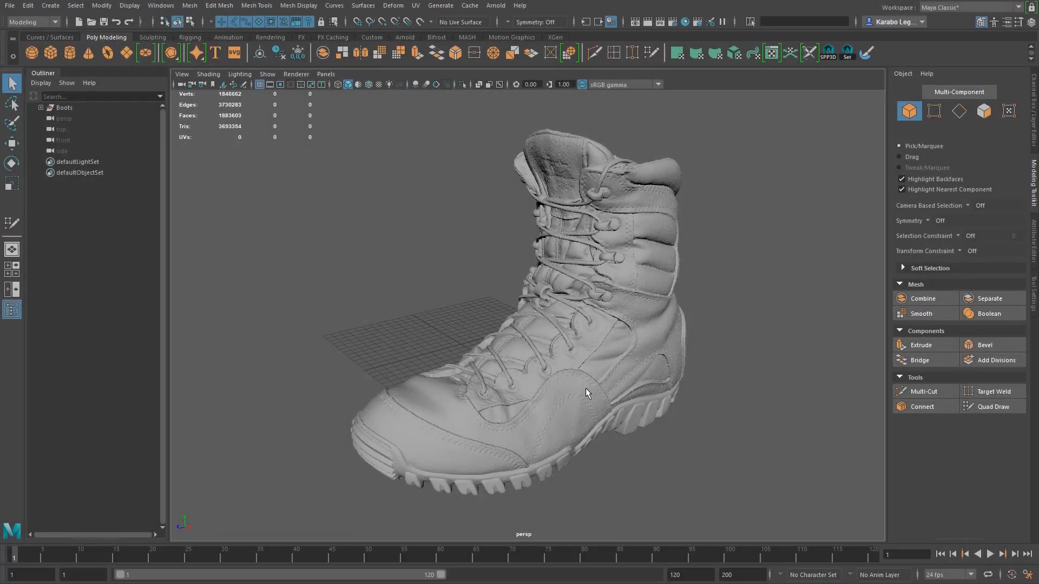
# Make the scanned boot mesh the live surface
pyautogui.moveTo(585, 387)
pyautogui.keyDown('alt'); pyautogui.mouseDown()
pyautogui.moveTo(442, 394)
pyautogui.moveTo(589, 382)
pyautogui.mouseUp(); pyautogui.keyUp('alt')
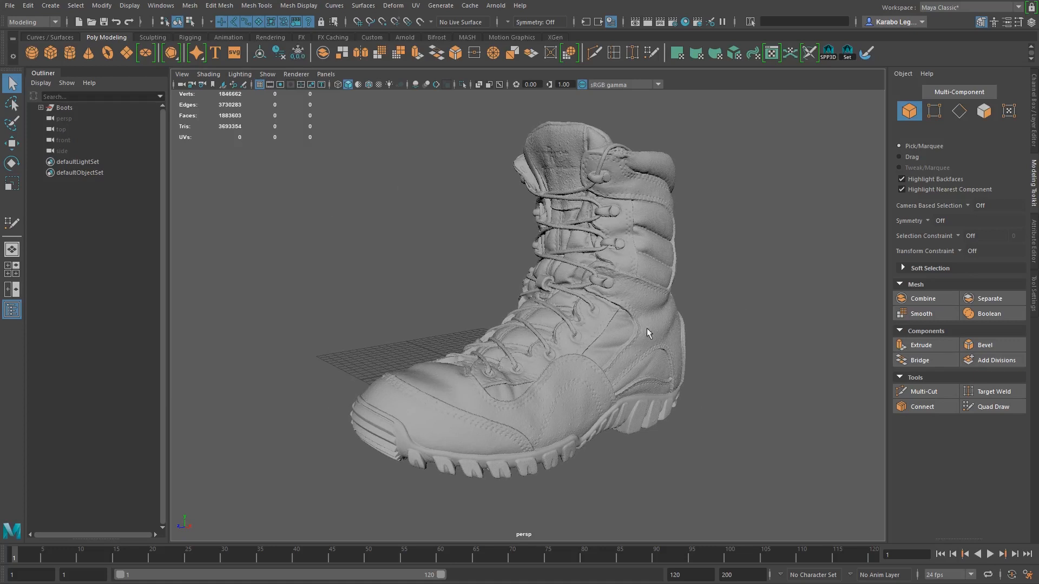
pyautogui.click(621, 321)
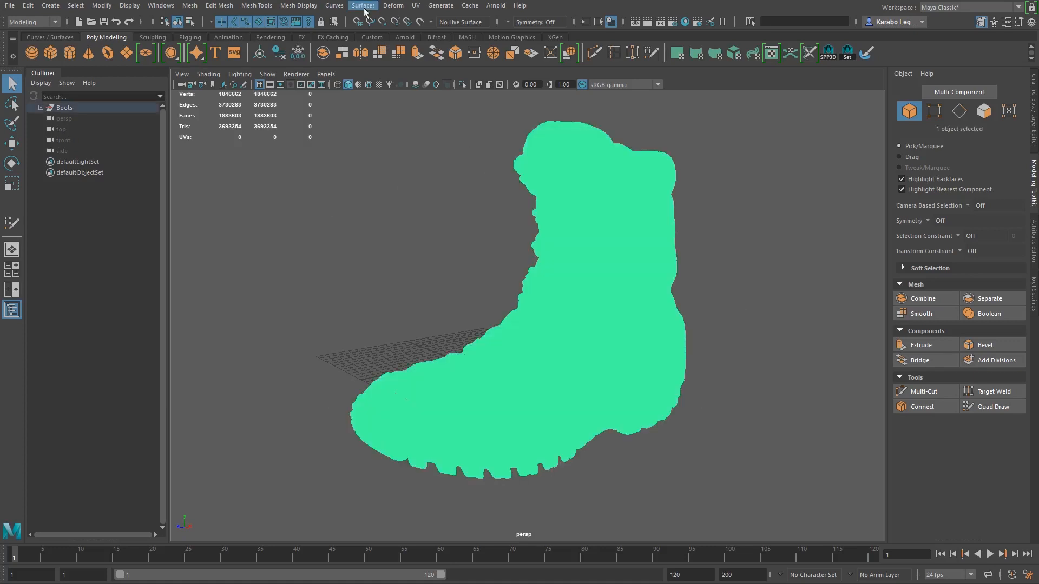
pyautogui.click(421, 23)
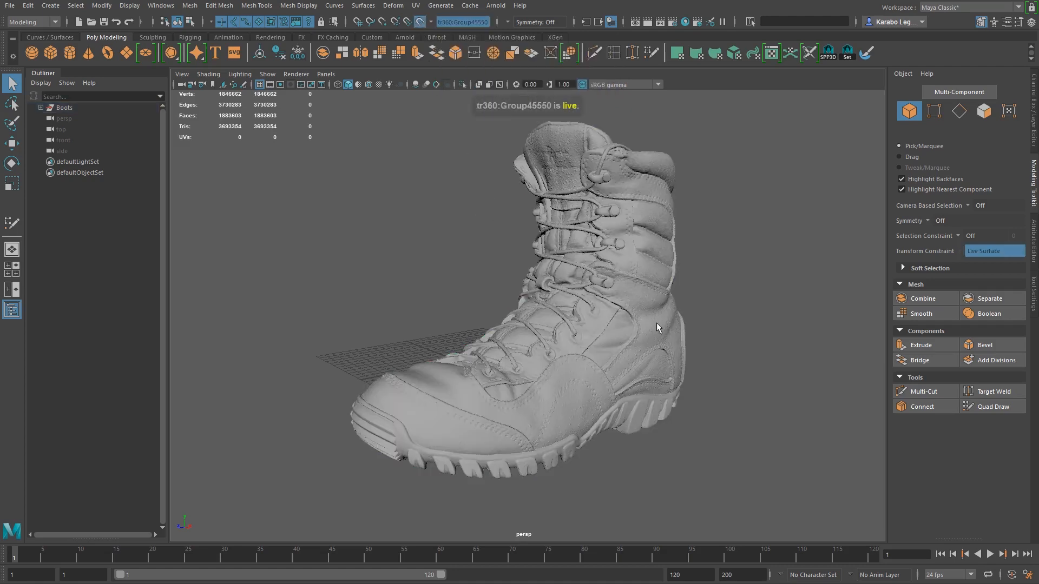
pyautogui.moveTo(658, 327)
pyautogui.keyDown('alt'); pyautogui.mouseDown()
pyautogui.moveTo(696, 353)
pyautogui.moveTo(658, 343)
pyautogui.moveTo(668, 341)
pyautogui.mouseUp(); pyautogui.keyUp('alt')
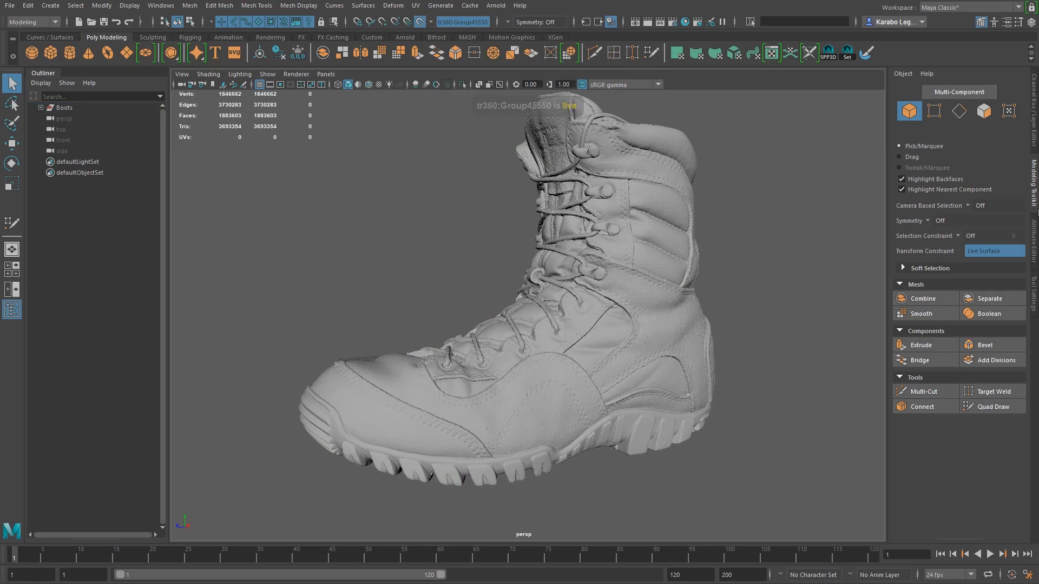
pyautogui.click(1034, 174)
pyautogui.click(1035, 184)
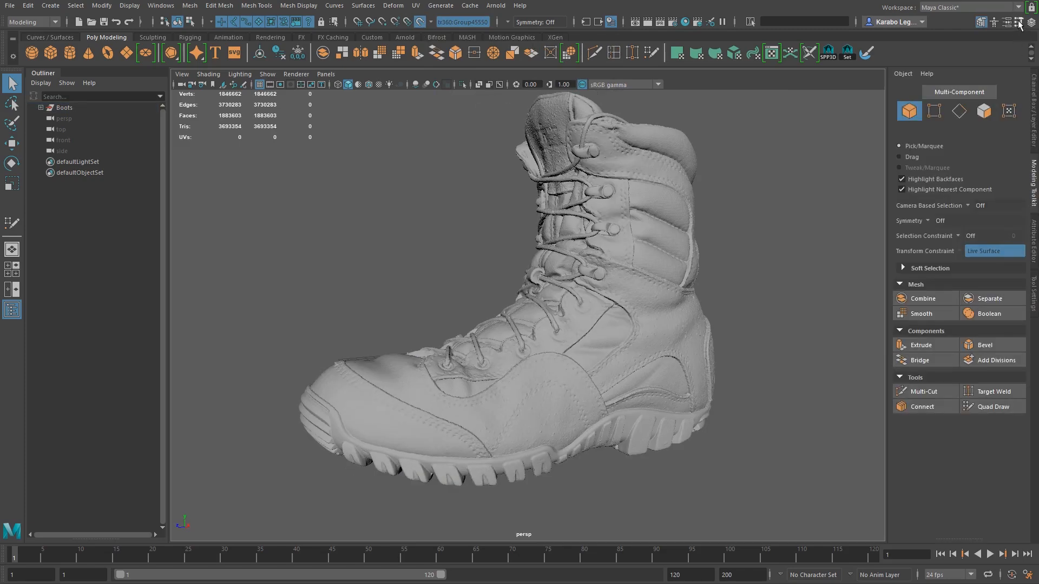
pyautogui.click(1019, 23)
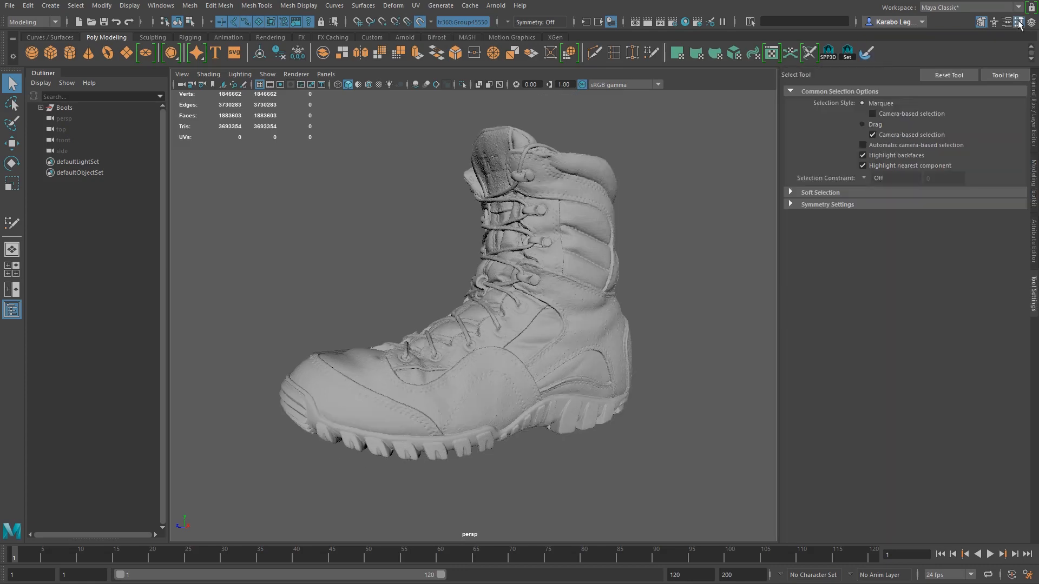
pyautogui.click(981, 22)
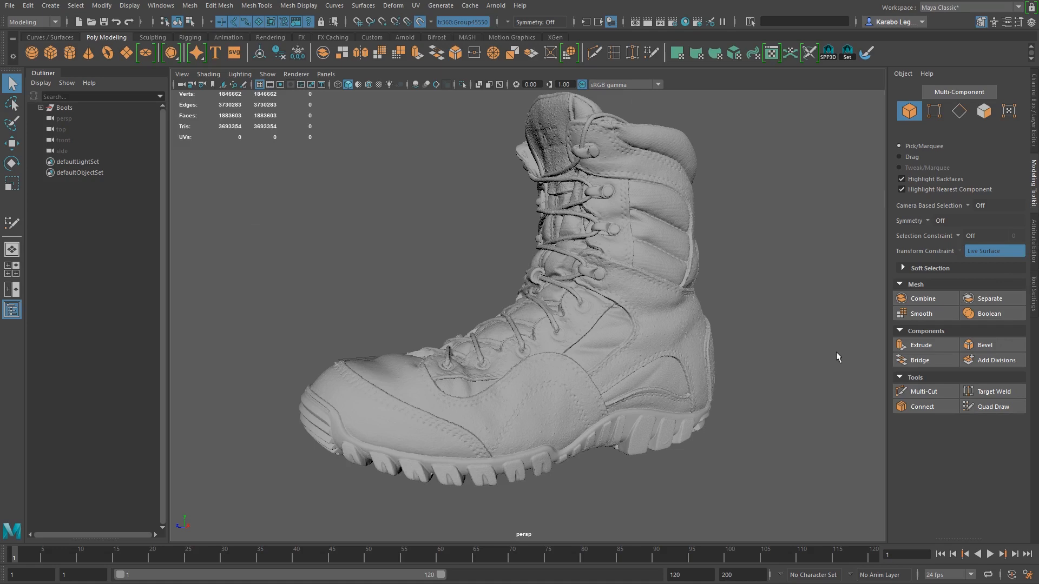
# Activate Quad Draw and bring its full list of keyboard and mouse shortcuts into view
pyautogui.click(992, 406)
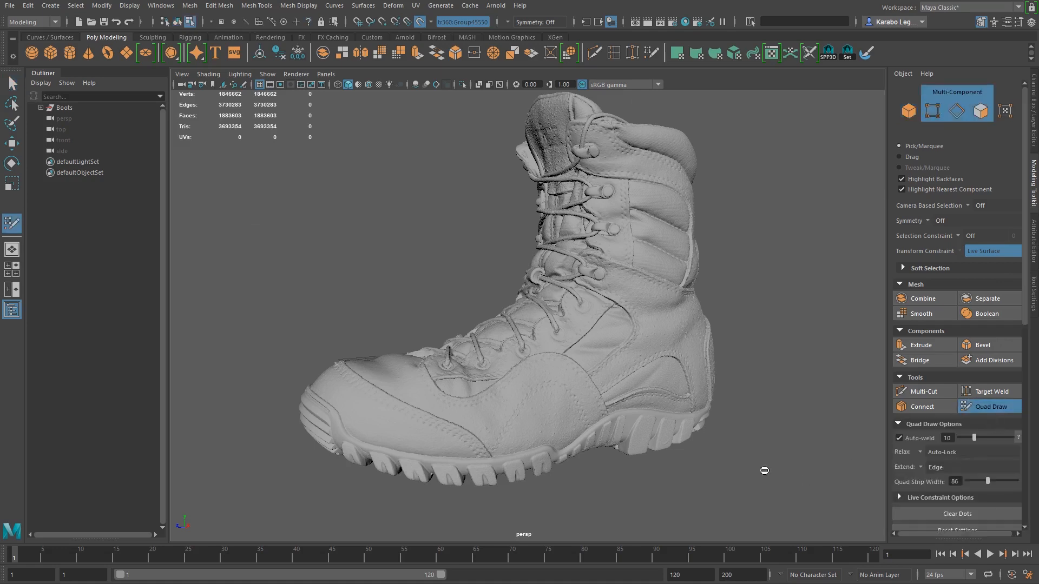
pyautogui.keyDown('alt'); pyautogui.moveTo(584, 453); pyautogui.dragTo(592, 411, button='middle'); pyautogui.keyUp('alt')
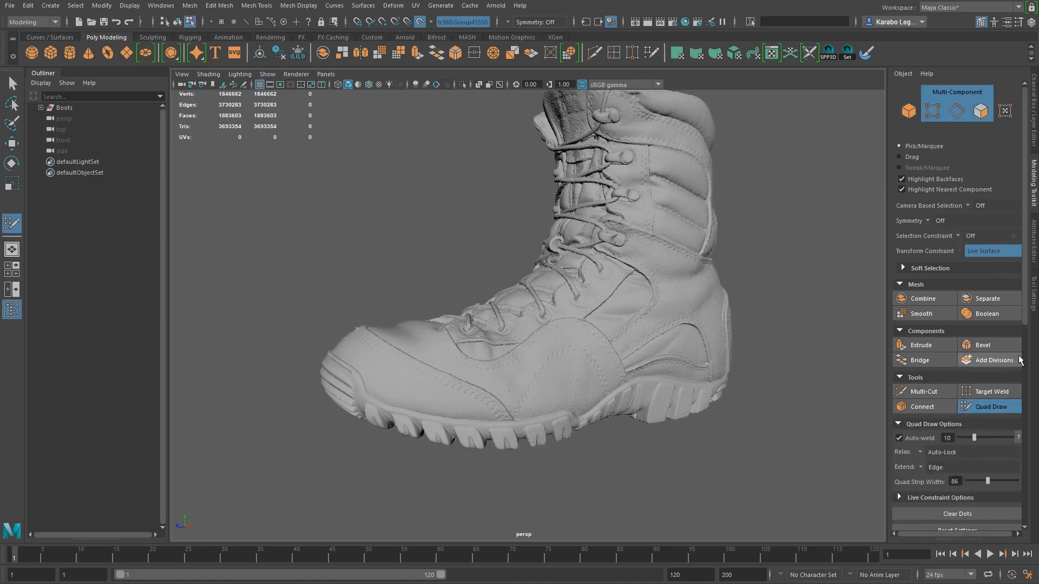
pyautogui.scroll(-3, 1022, 379)
pyautogui.scroll(-5, 1029, 330)
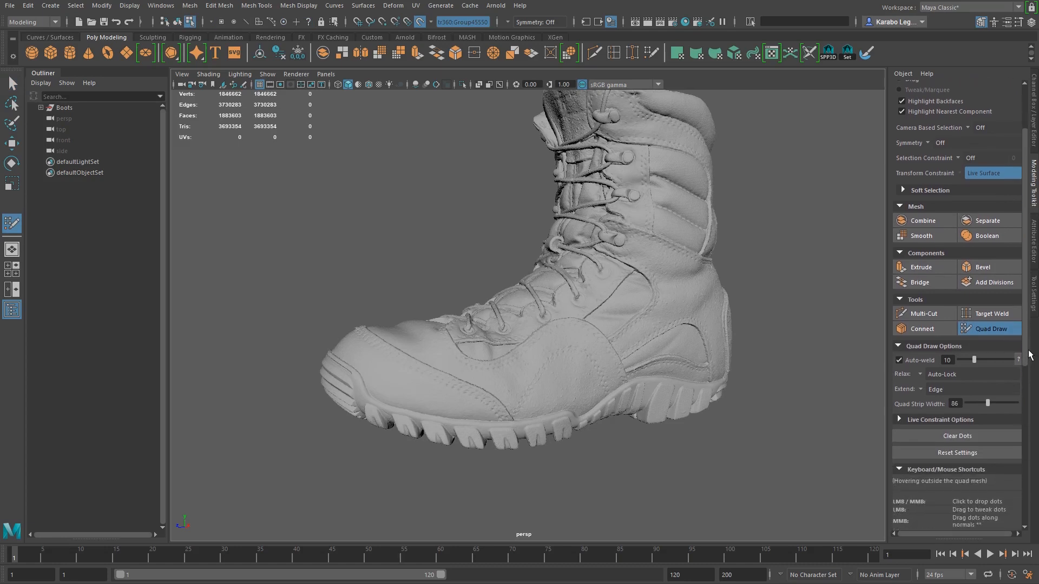
pyautogui.click(896, 379)
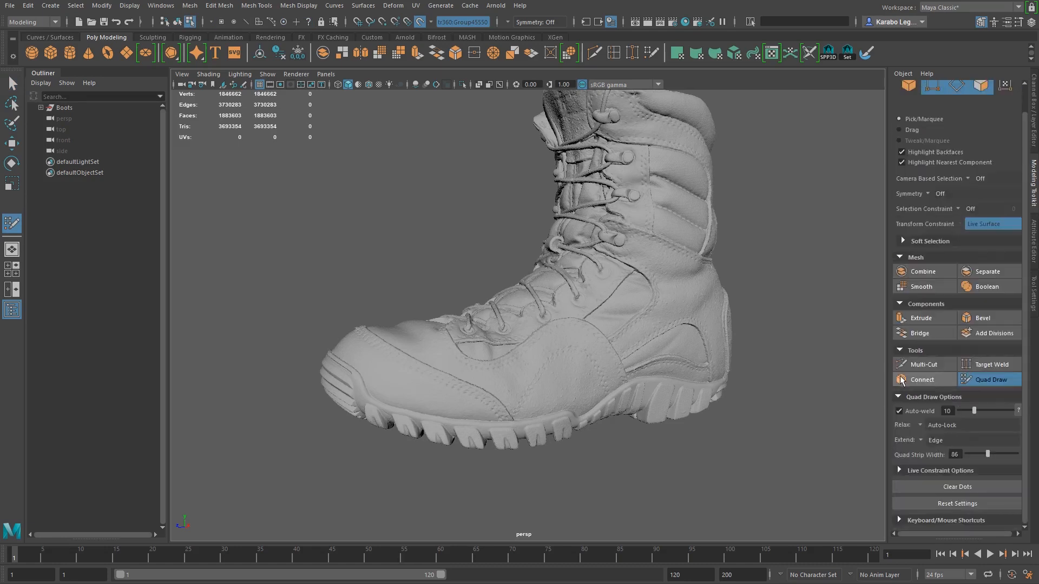
pyautogui.click(911, 518)
pyautogui.scroll(-5, 932, 481)
pyautogui.scroll(-3, 940, 456)
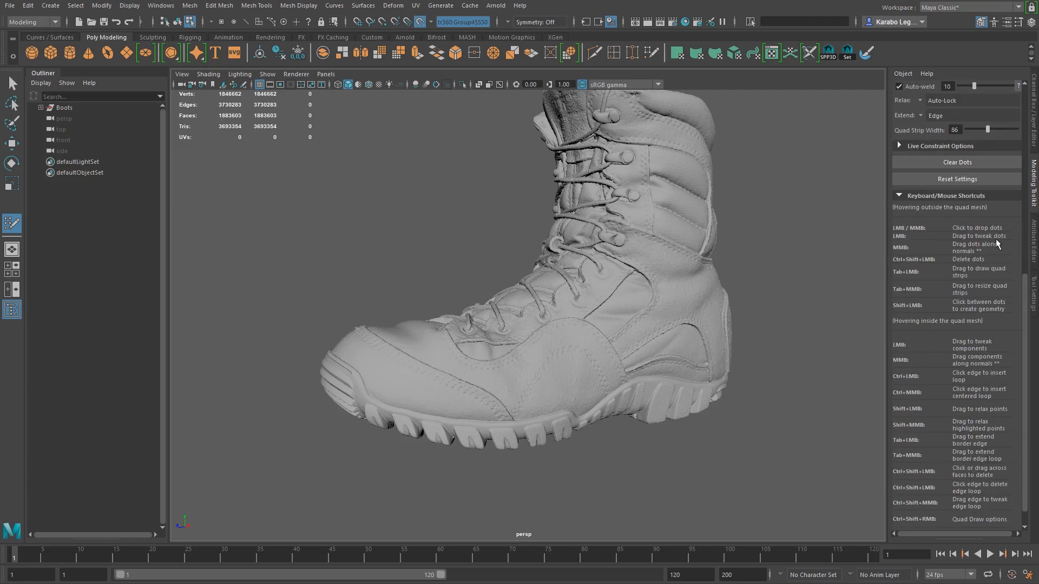
pyautogui.keyDown('alt'); pyautogui.moveTo(578, 398); pyautogui.dragTo(598, 377); pyautogui.keyUp('alt')
pyautogui.keyDown('alt'); pyautogui.moveTo(507, 321); pyautogui.dragTo(638, 345); pyautogui.keyUp('alt')
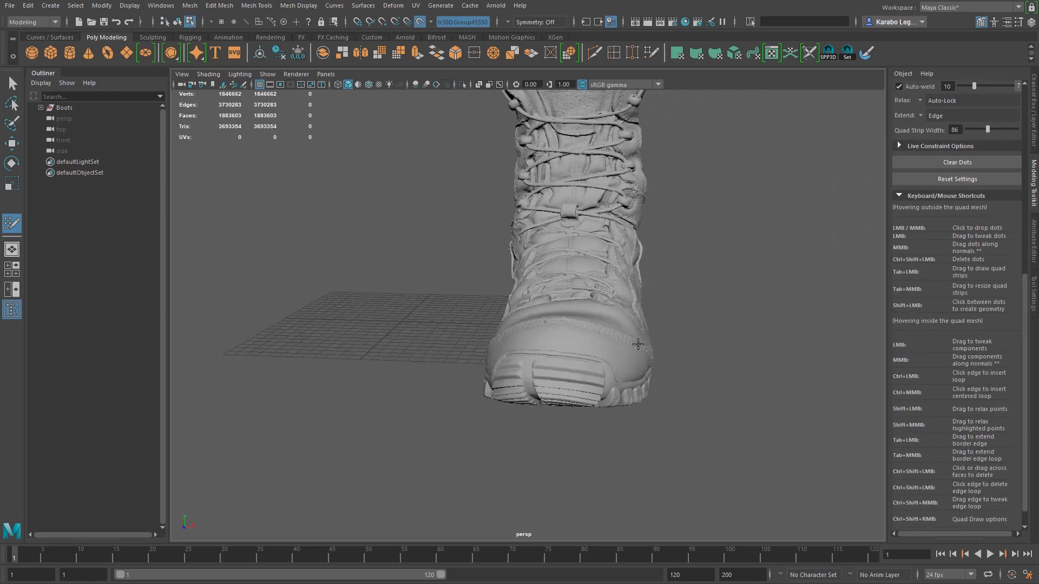
pyautogui.scroll(-1, 981, 333)
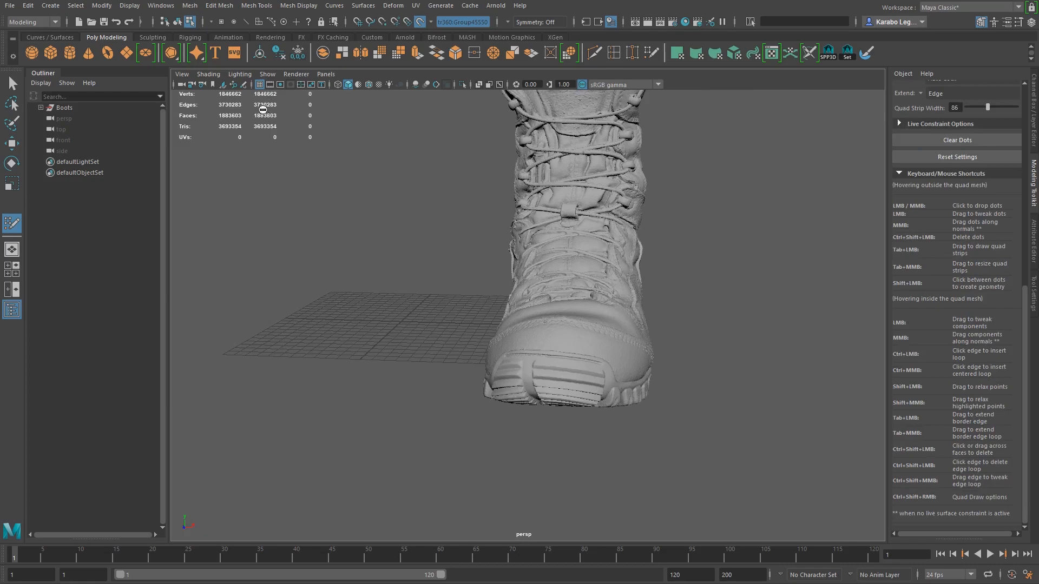
# Examine the boot's toe cap, side panels, laces and sole from several angles to plan the retopology
pyautogui.click(259, 86)
pyautogui.keyDown('alt'); pyautogui.moveTo(594, 314); pyautogui.dragTo(584, 325, button='middle'); pyautogui.keyUp('alt')
pyautogui.keyDown('alt'); pyautogui.moveTo(584, 325); pyautogui.dragTo(619, 359, button='right'); pyautogui.keyUp('alt')
pyautogui.keyDown('alt'); pyautogui.moveTo(619, 359); pyautogui.dragTo(520, 369); pyautogui.keyUp('alt')
pyautogui.keyDown('alt'); pyautogui.moveTo(651, 380); pyautogui.dragTo(437, 361); pyautogui.keyUp('alt')
pyautogui.keyDown('alt'); pyautogui.moveTo(498, 329); pyautogui.dragTo(469, 339); pyautogui.keyUp('alt')
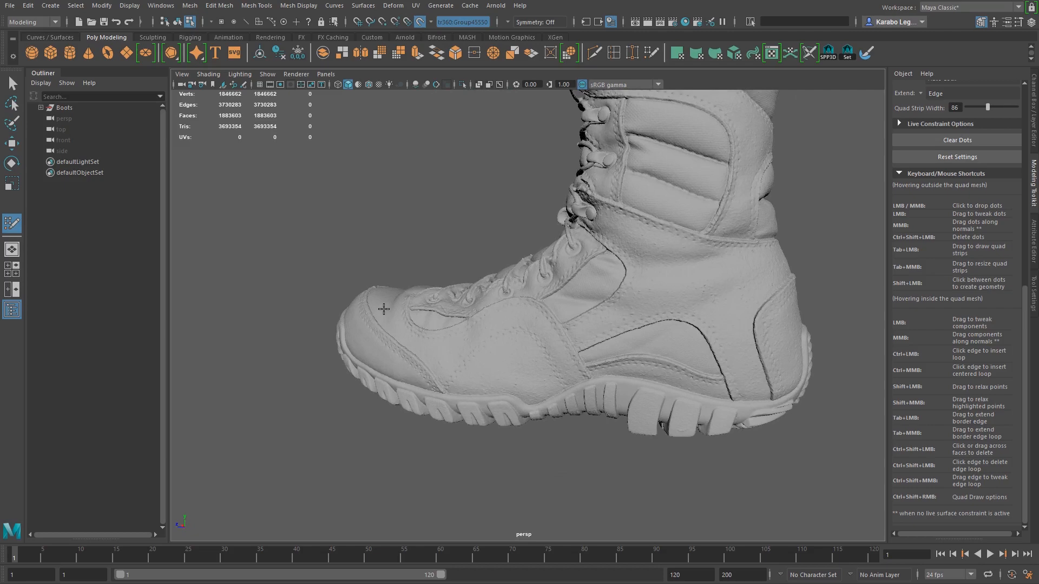
pyautogui.keyDown('alt'); pyautogui.moveTo(433, 326); pyautogui.dragTo(612, 370); pyautogui.keyUp('alt')
pyautogui.keyDown('alt'); pyautogui.moveTo(465, 384); pyautogui.dragTo(573, 383); pyautogui.keyUp('alt')
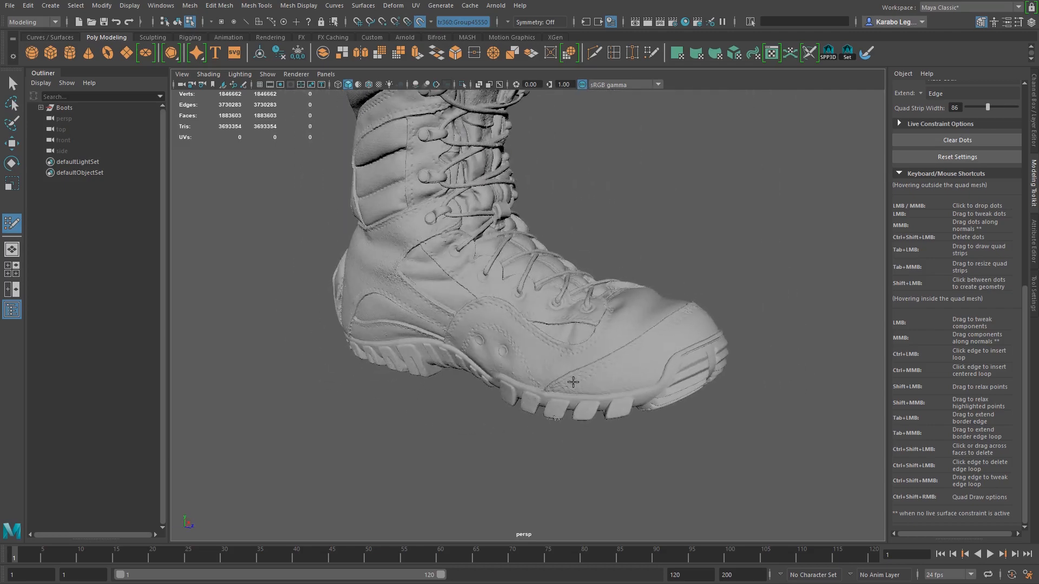
pyautogui.keyDown('alt'); pyautogui.moveTo(709, 326); pyautogui.dragTo(408, 339); pyautogui.keyUp('alt')
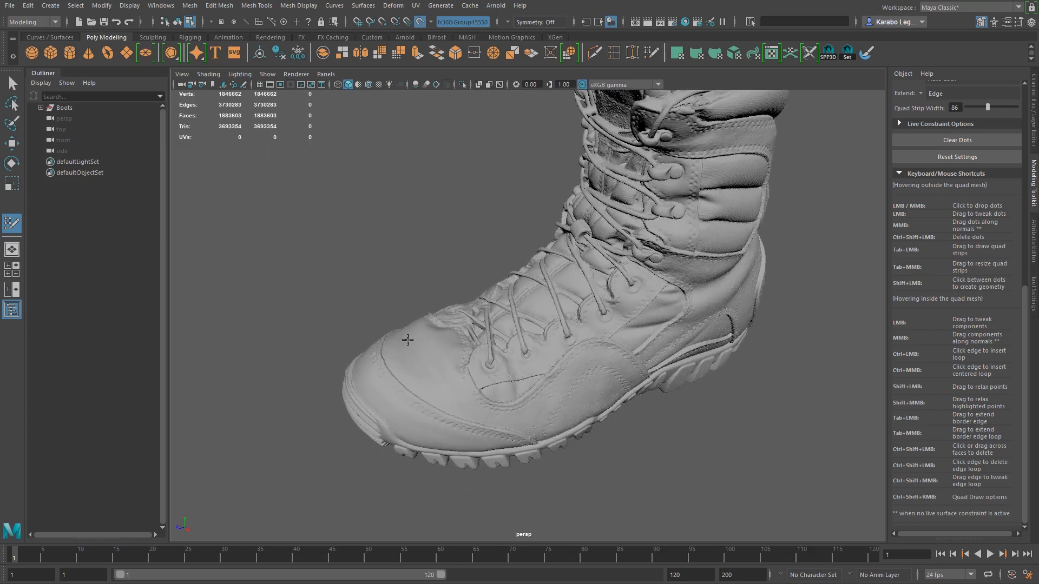
pyautogui.keyDown('alt'); pyautogui.moveTo(626, 369); pyautogui.dragTo(590, 354); pyautogui.keyUp('alt')
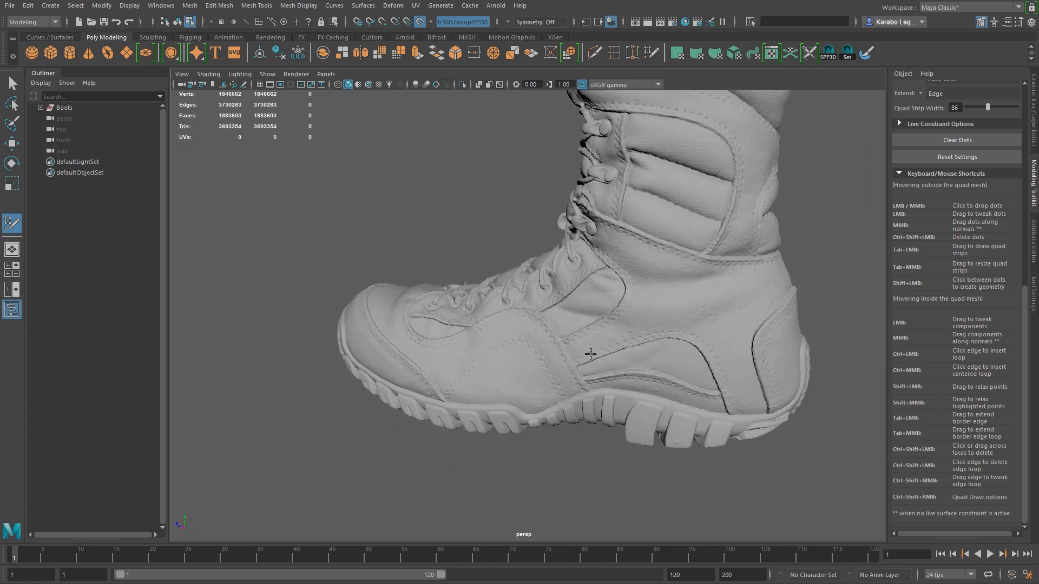
pyautogui.keyDown('alt'); pyautogui.moveTo(752, 386); pyautogui.dragTo(558, 382); pyautogui.keyUp('alt')
pyautogui.keyDown('alt'); pyautogui.moveTo(678, 366); pyautogui.dragTo(681, 406); pyautogui.keyUp('alt')
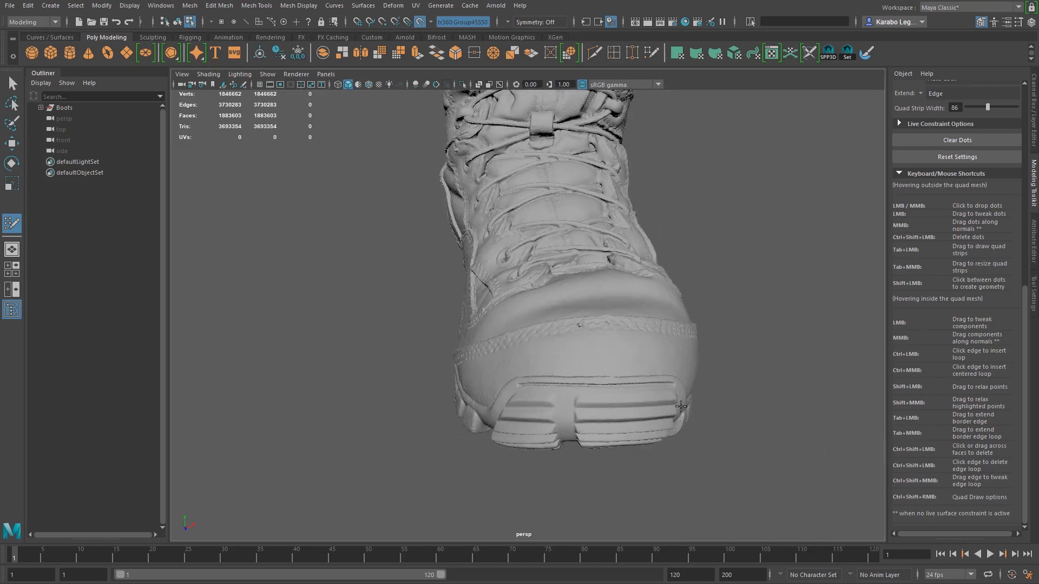
pyautogui.keyDown('alt'); pyautogui.moveTo(581, 362); pyautogui.dragTo(532, 413); pyautogui.keyUp('alt')
pyautogui.keyDown('alt'); pyautogui.moveTo(634, 356); pyautogui.dragTo(465, 361); pyautogui.keyUp('alt')
pyautogui.keyDown('alt'); pyautogui.moveTo(664, 459); pyautogui.dragTo(638, 438); pyautogui.keyUp('alt')
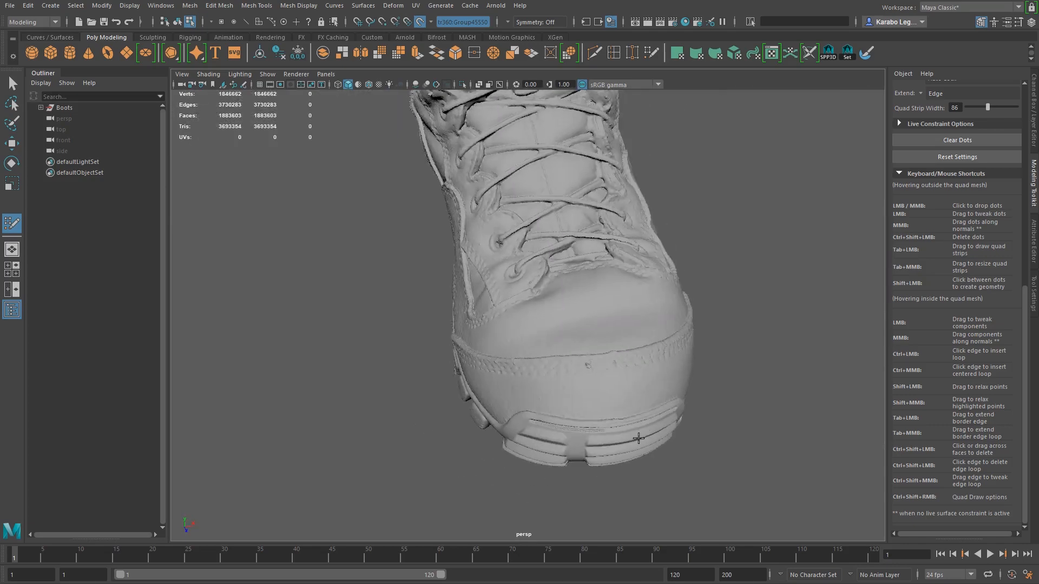
# Place Quad Draw dots for the first quad at the toe's front and along the toe cap's lower edge above the sole
pyautogui.keyDown('alt'); pyautogui.moveTo(545, 357); pyautogui.dragTo(474, 355); pyautogui.keyUp('alt')
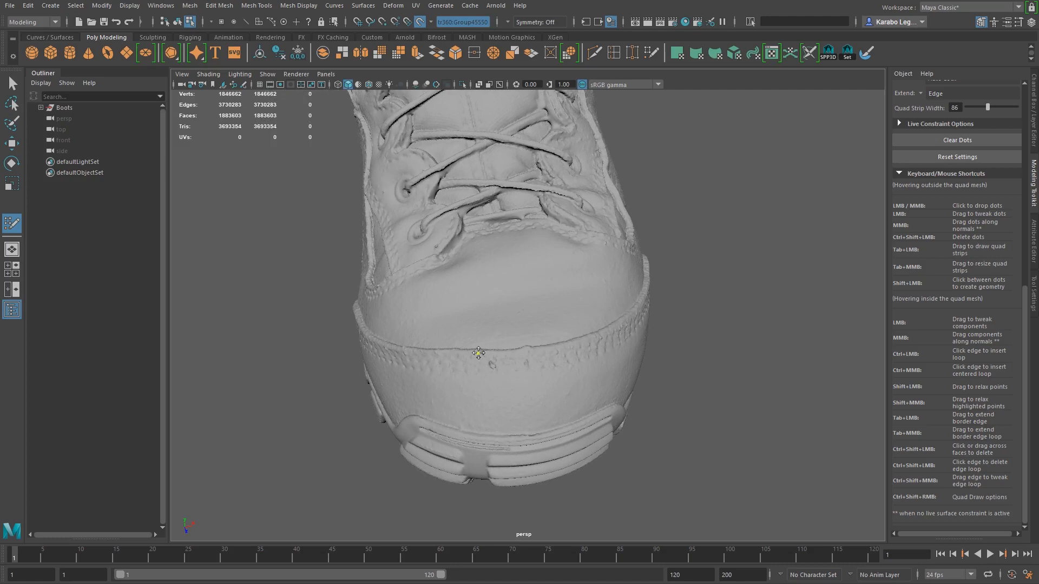
pyautogui.keyDown('alt'); pyautogui.moveTo(526, 434); pyautogui.dragTo(501, 420); pyautogui.keyUp('alt')
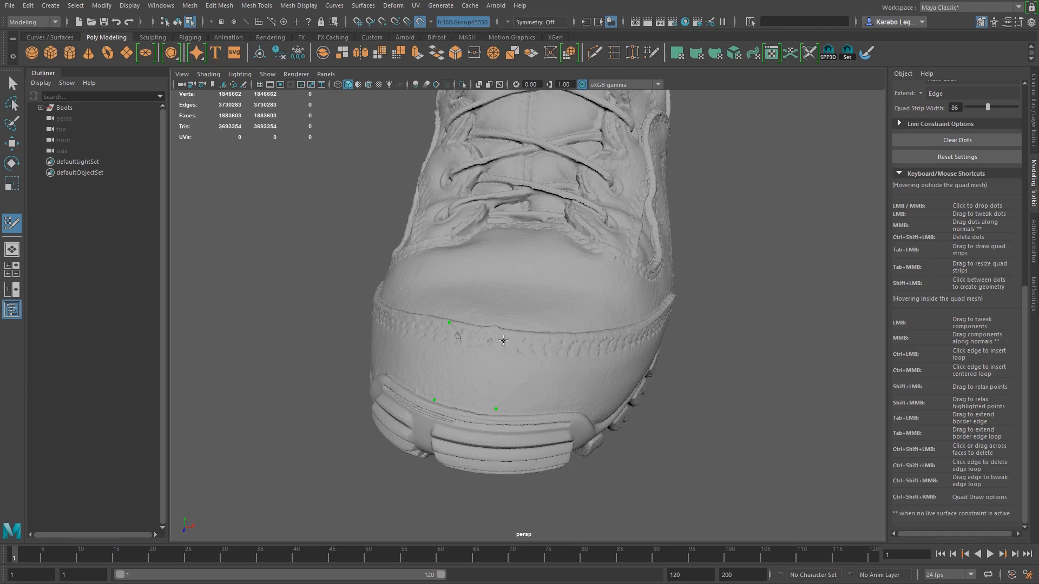
pyautogui.keyDown('alt'); pyautogui.moveTo(526, 394); pyautogui.dragTo(464, 382); pyautogui.keyUp('alt')
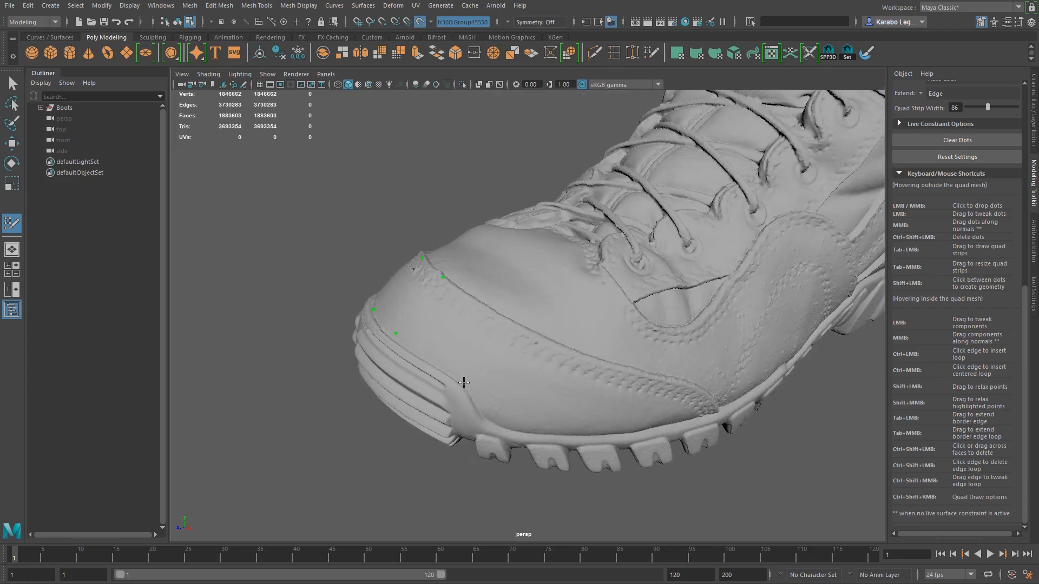
pyautogui.click(423, 360)
pyautogui.moveTo(487, 416)
pyautogui.keyDown('alt'); pyautogui.mouseDown()
pyautogui.moveTo(475, 403)
pyautogui.moveTo(502, 391)
pyautogui.mouseUp(); pyautogui.keyUp('alt')
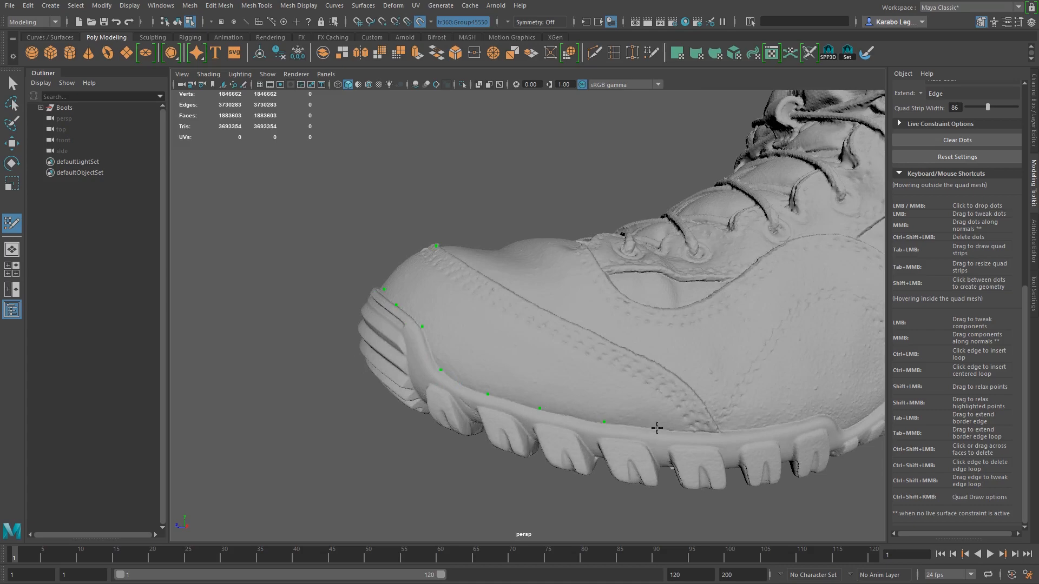
# Place a matching row of Quad Draw dots along the toe cap's upper stitched seam, back to its rear corner
pyautogui.moveTo(444, 335)
pyautogui.keyDown('alt'); pyautogui.mouseDown()
pyautogui.moveTo(489, 352)
pyautogui.moveTo(525, 334)
pyautogui.mouseUp(); pyautogui.keyUp('alt')
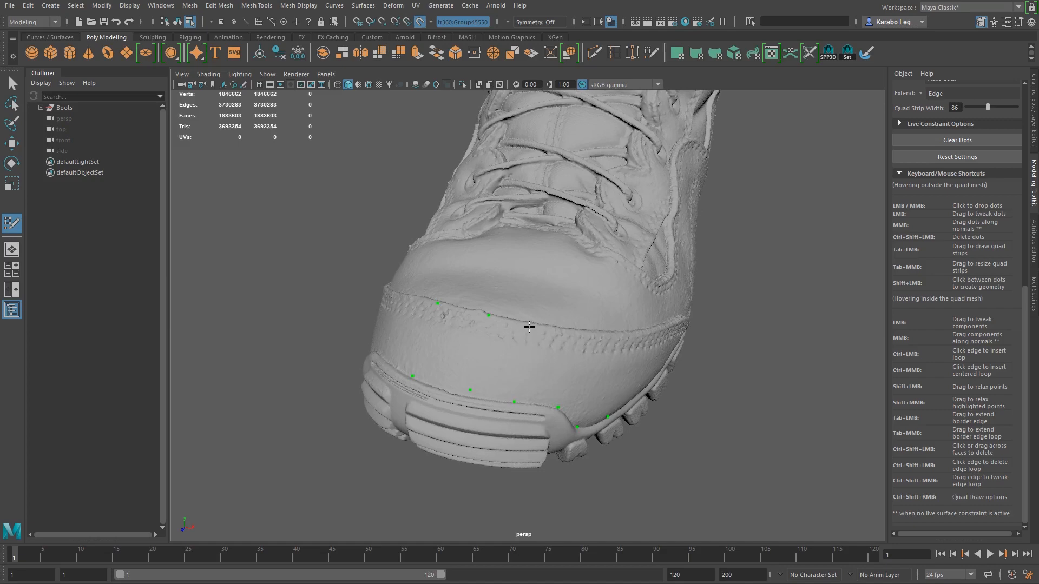
pyautogui.keyDown('alt'); pyautogui.moveTo(590, 349); pyautogui.dragTo(521, 339); pyautogui.keyUp('alt')
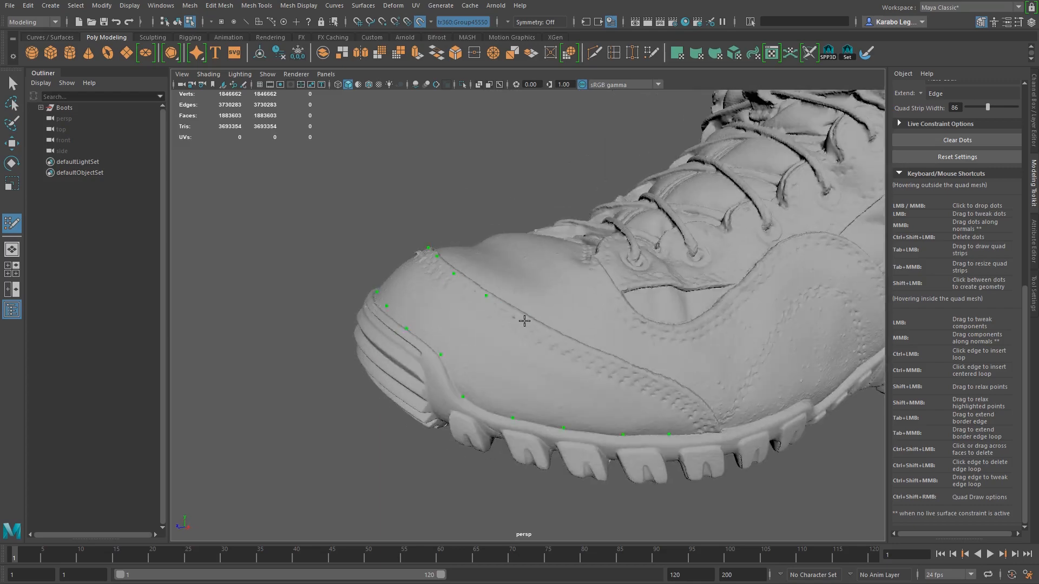
pyautogui.click(552, 335)
pyautogui.click(598, 356)
pyautogui.moveTo(681, 389)
pyautogui.keyDown('alt'); pyautogui.mouseDown()
pyautogui.moveTo(714, 427)
pyautogui.moveTo(787, 442)
pyautogui.mouseUp(); pyautogui.keyUp('alt')
pyautogui.keyDown('alt'); pyautogui.moveTo(569, 507); pyautogui.dragTo(671, 476); pyautogui.keyUp('alt')
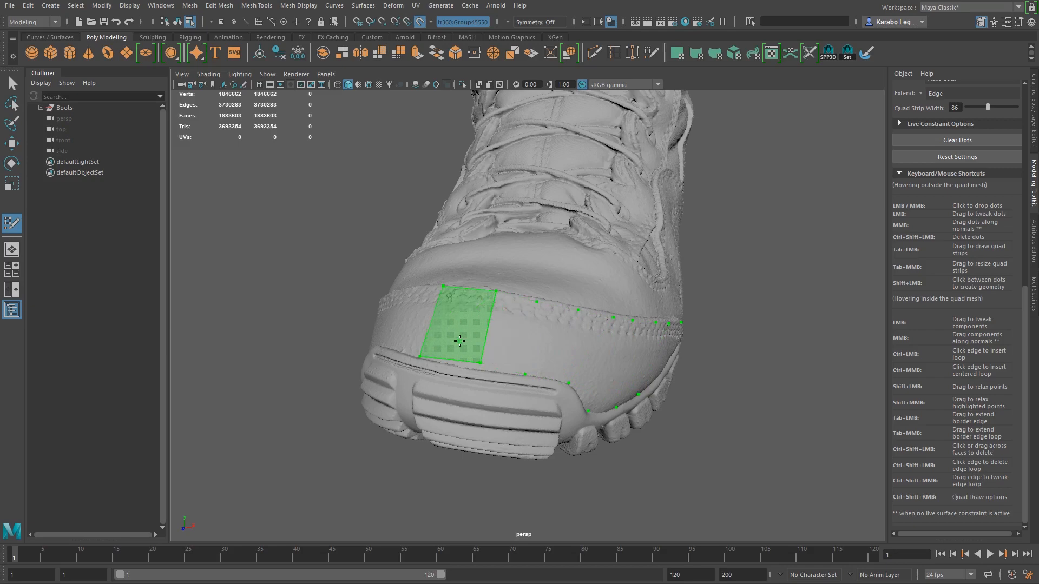
# Fill the first three quads between the two rows of dots across the front of the toe cap
pyautogui.keyDown('shift'); pyautogui.click(459, 341); pyautogui.keyUp('shift')
pyautogui.moveTo(487, 386)
pyautogui.keyDown('alt'); pyautogui.mouseDown()
pyautogui.moveTo(520, 419)
pyautogui.moveTo(536, 416)
pyautogui.moveTo(505, 400)
pyautogui.moveTo(491, 408)
pyautogui.moveTo(507, 409)
pyautogui.mouseUp(); pyautogui.keyUp('alt')
pyautogui.moveTo(419, 401); pyautogui.dragTo(454, 410)
pyautogui.keyDown('shift'); pyautogui.click(493, 381); pyautogui.keyUp('shift')
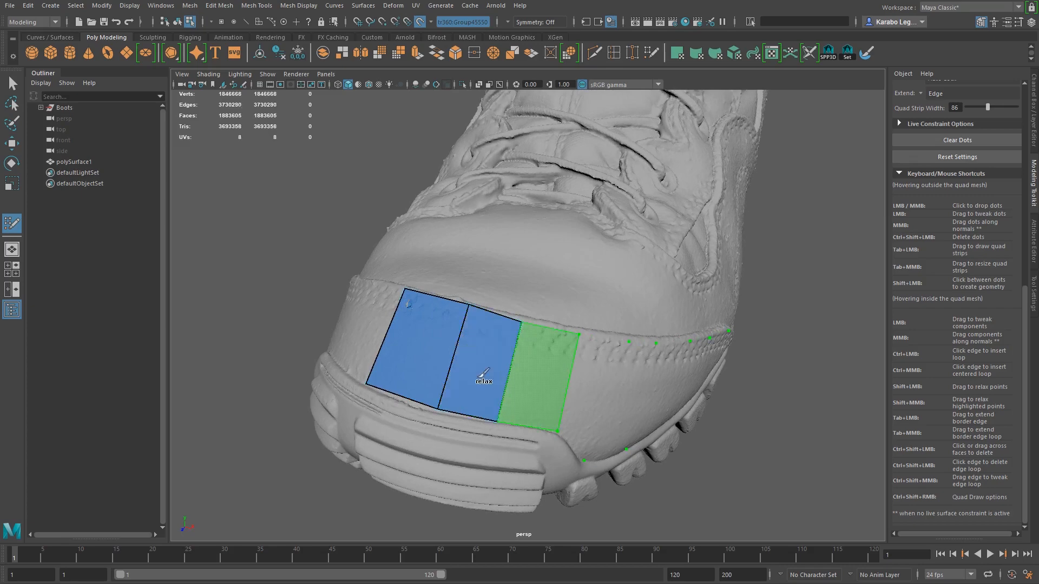
pyautogui.hotkey('ctrl', 'z')
pyautogui.keyDown('alt'); pyautogui.moveTo(514, 377); pyautogui.dragTo(502, 377); pyautogui.keyUp('alt')
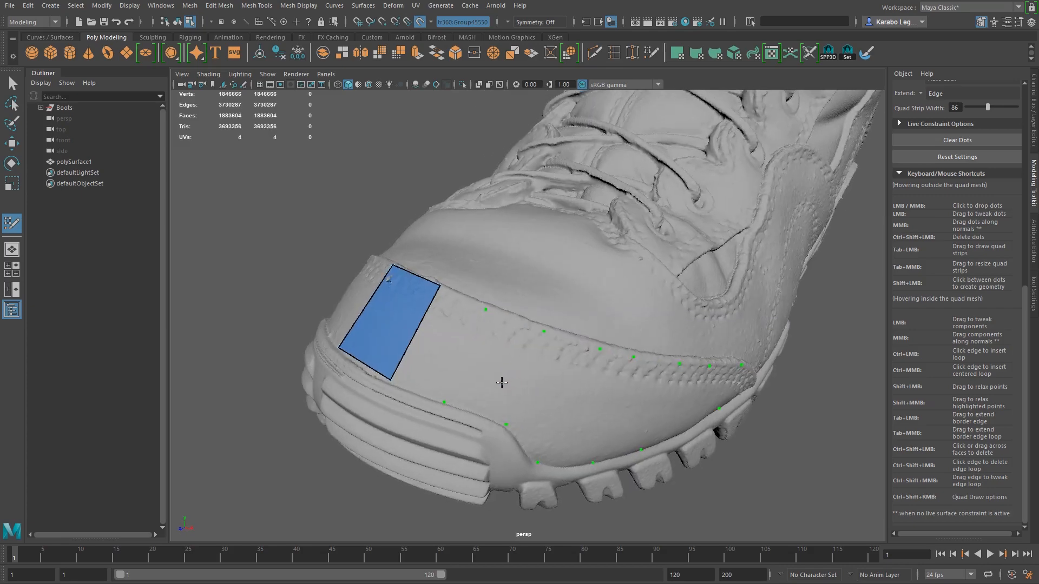
pyautogui.keyDown('shift'); pyautogui.click(439, 345); pyautogui.keyUp('shift')
pyautogui.keyDown('shift'); pyautogui.click(494, 361); pyautogui.keyUp('shift')
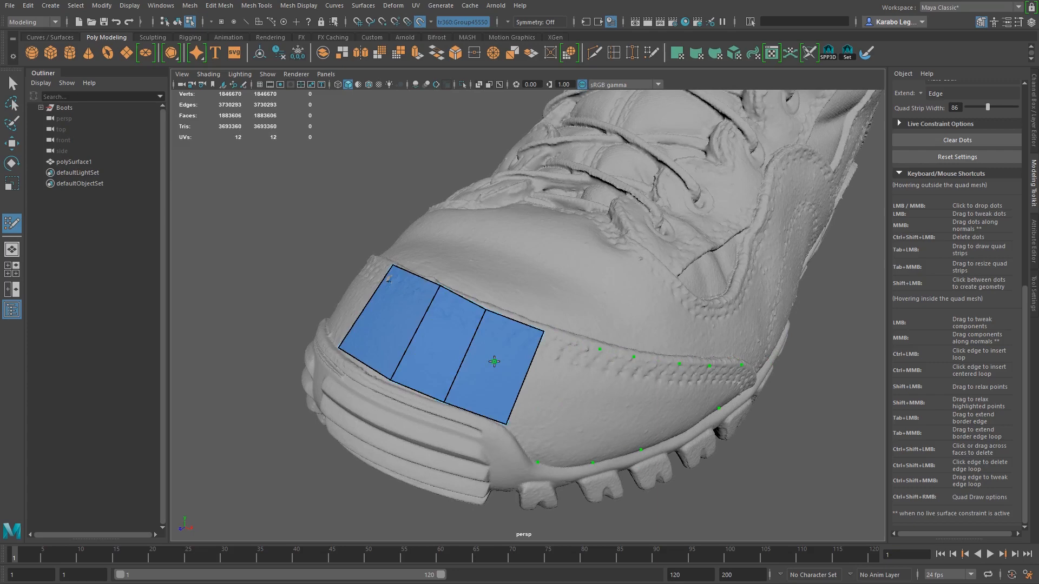
# Fill five more quads between the two rows of dots along the side of the toe cap, back to the last dots
pyautogui.keyDown('alt'); pyautogui.moveTo(490, 364); pyautogui.dragTo(517, 398); pyautogui.keyUp('alt')
pyautogui.keyDown('alt'); pyautogui.moveTo(517, 398); pyautogui.dragTo(537, 417, button='right'); pyautogui.keyUp('alt')
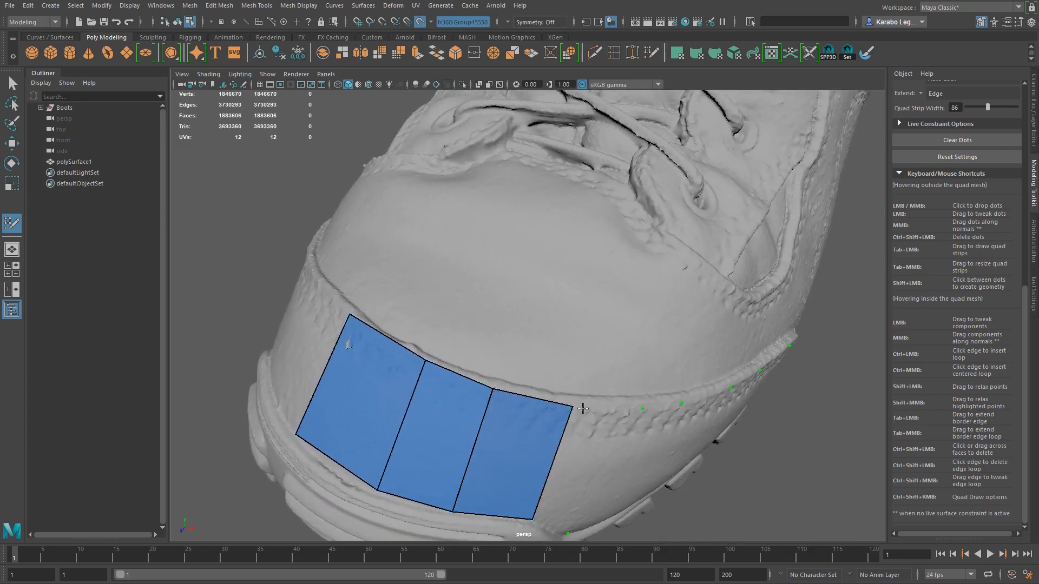
pyautogui.keyDown('alt'); pyautogui.moveTo(591, 463); pyautogui.dragTo(418, 393); pyautogui.keyUp('alt')
pyautogui.moveTo(265, 294); pyautogui.dragTo(263, 293)
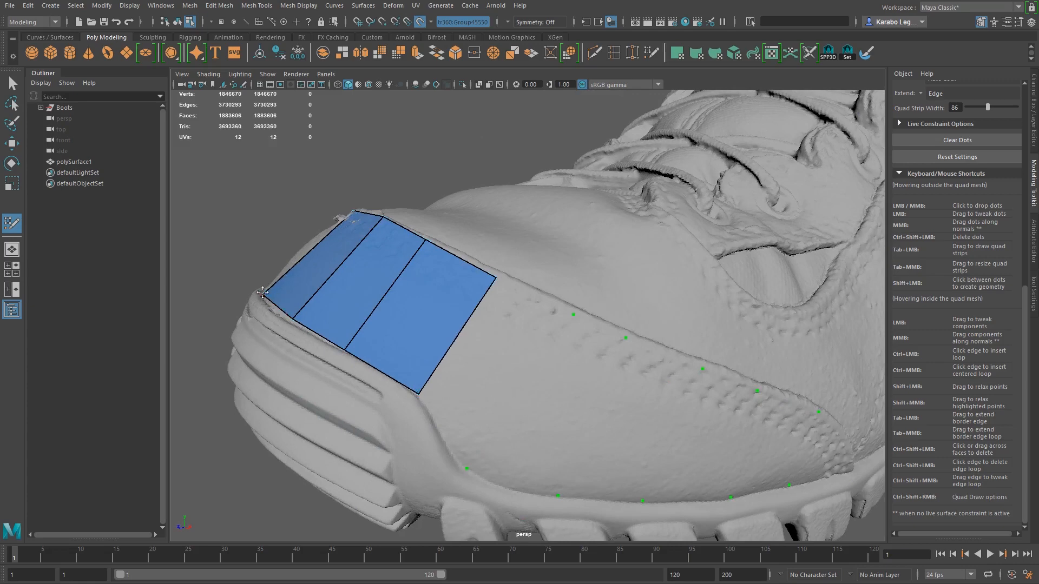
pyautogui.keyDown('alt'); pyautogui.moveTo(386, 364); pyautogui.dragTo(358, 353); pyautogui.keyUp('alt')
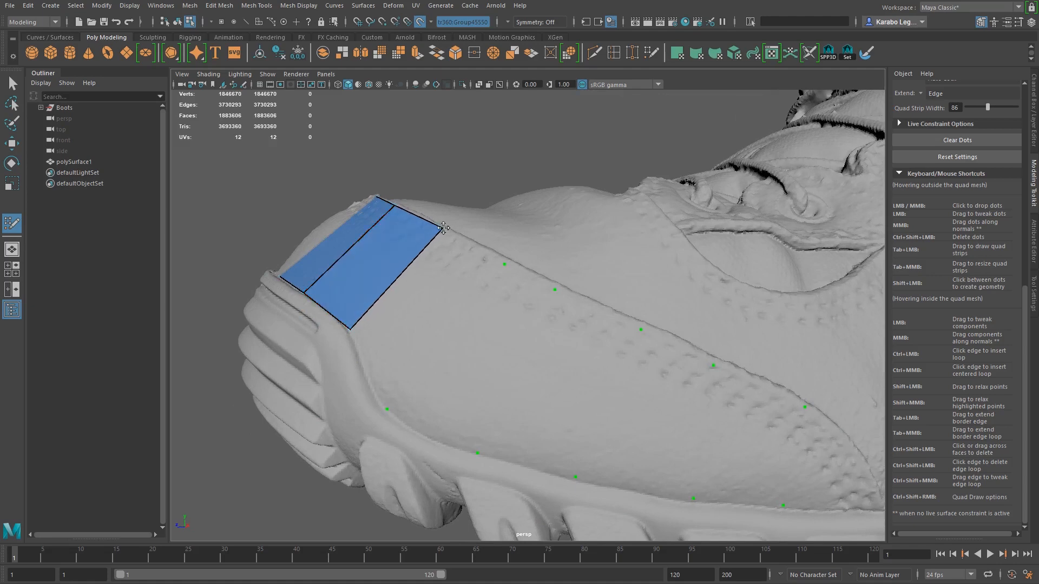
pyautogui.press('shift')
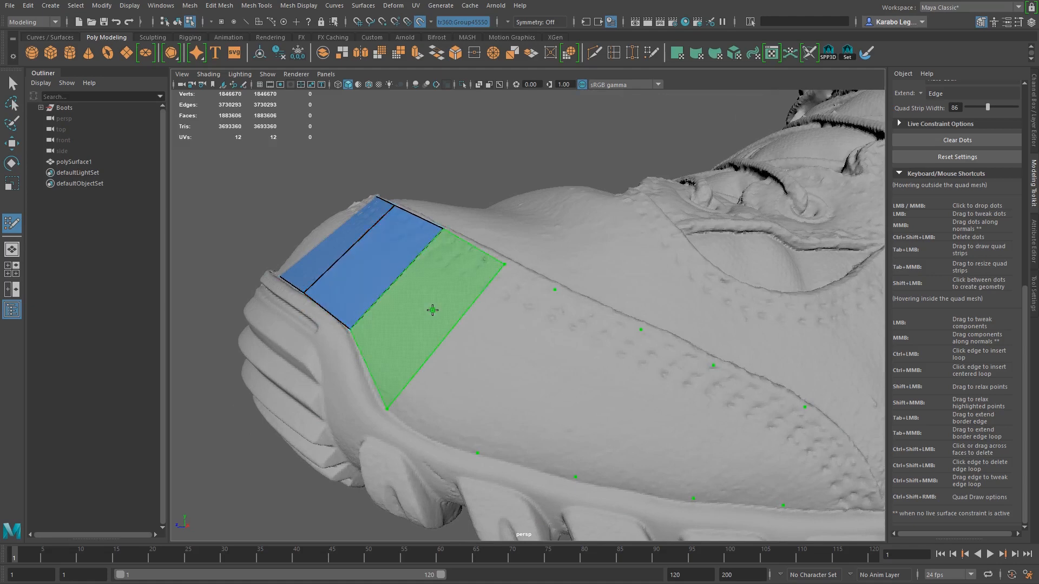
pyautogui.keyDown('shift'); pyautogui.click(433, 310); pyautogui.keyUp('shift')
pyautogui.keyDown('shift'); pyautogui.click(577, 403); pyautogui.keyUp('shift')
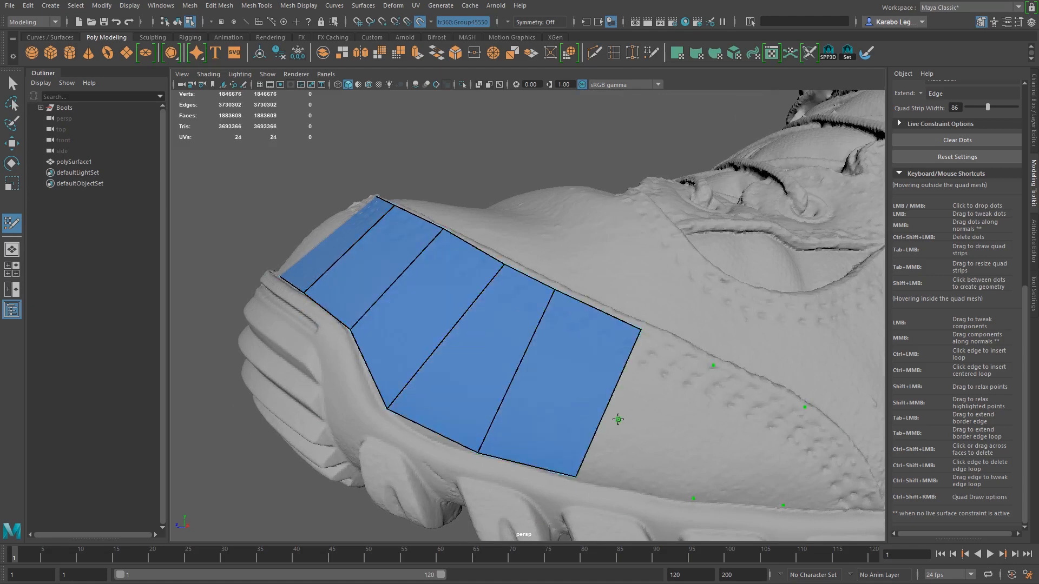
pyautogui.keyDown('shift'); pyautogui.click(618, 419); pyautogui.keyUp('shift')
pyautogui.keyDown('shift'); pyautogui.click(712, 452); pyautogui.keyUp('shift')
# Move the two rearmost upper vertices of the quad strip back along the toe cap's stitched seam
pyautogui.scroll(3, 589, 411)
pyautogui.moveTo(588, 411)
pyautogui.keyDown('alt'); pyautogui.mouseDown()
pyautogui.moveTo(540, 417)
pyautogui.moveTo(598, 410)
pyautogui.mouseUp(); pyautogui.keyUp('alt')
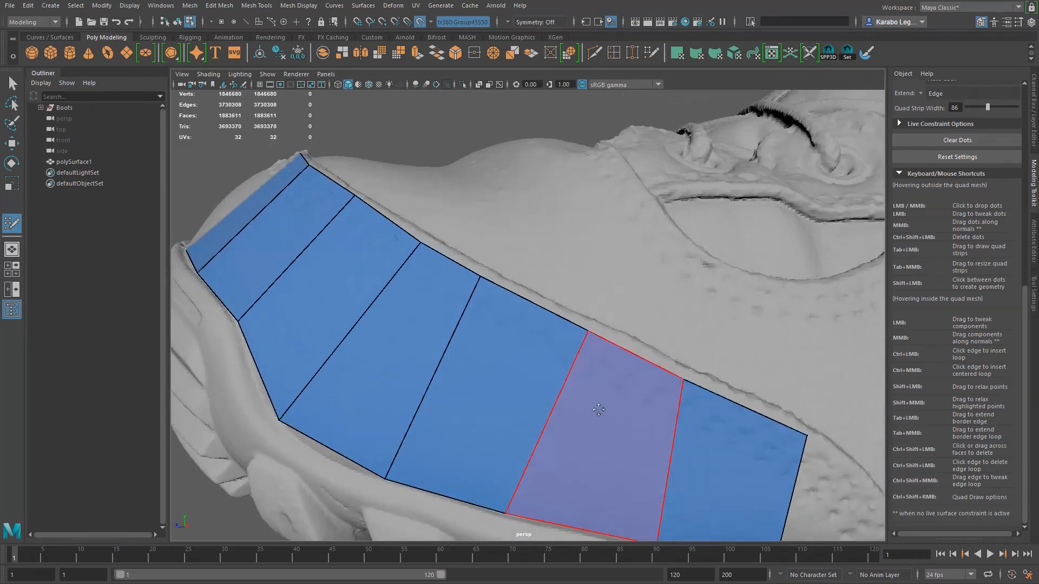
pyautogui.moveTo(683, 380); pyautogui.dragTo(709, 380)
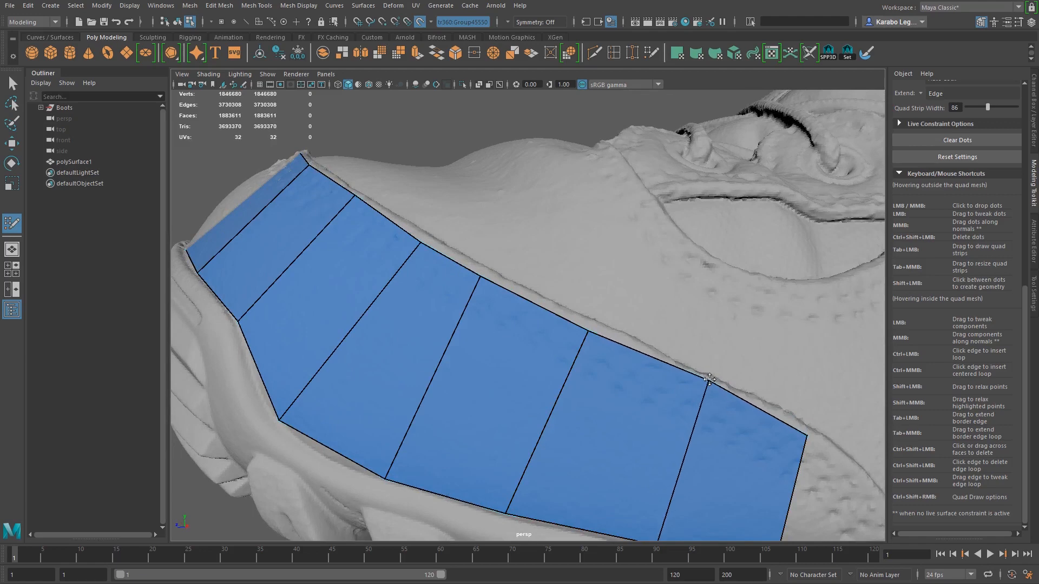
pyautogui.moveTo(807, 436); pyautogui.dragTo(813, 430)
pyautogui.keyDown('alt'); pyautogui.moveTo(622, 384); pyautogui.dragTo(656, 381); pyautogui.keyUp('alt')
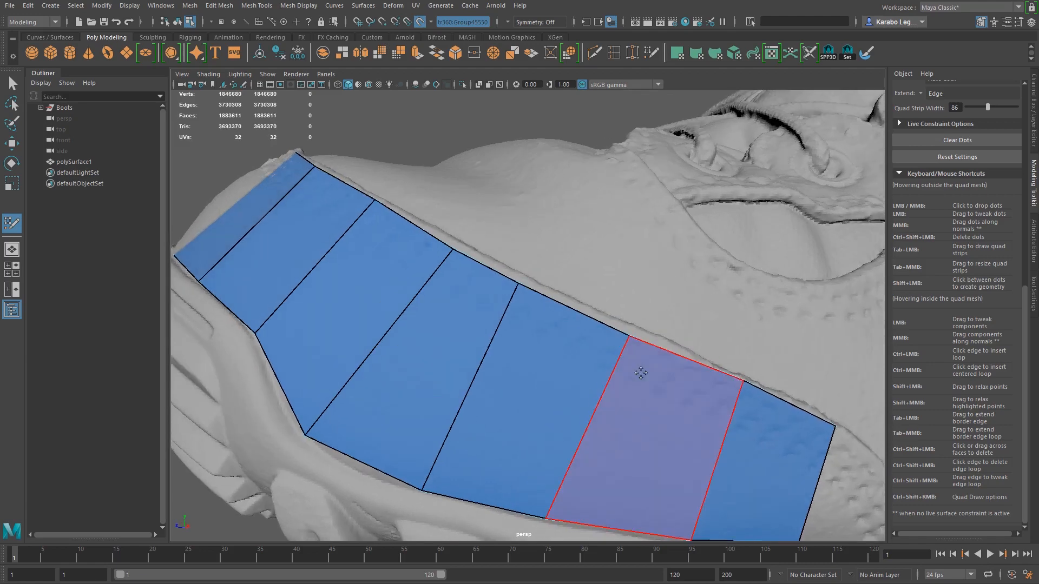
# Fit the two rearmost lower vertices of the quad strip to the line where the toe cap meets the sole
pyautogui.keyDown('alt'); pyautogui.moveTo(724, 371); pyautogui.dragTo(633, 380); pyautogui.keyUp('alt')
pyautogui.keyDown('alt'); pyautogui.moveTo(633, 380); pyautogui.dragTo(648, 216, button='middle'); pyautogui.keyUp('alt')
pyautogui.keyDown('alt'); pyautogui.moveTo(622, 320); pyautogui.dragTo(582, 365); pyautogui.keyUp('alt')
pyautogui.keyDown('alt'); pyautogui.moveTo(547, 347); pyautogui.dragTo(547, 414, button='middle'); pyautogui.keyUp('alt')
pyautogui.scroll(2, 547, 414)
pyautogui.keyDown('alt'); pyautogui.moveTo(433, 391); pyautogui.dragTo(438, 348); pyautogui.keyUp('alt')
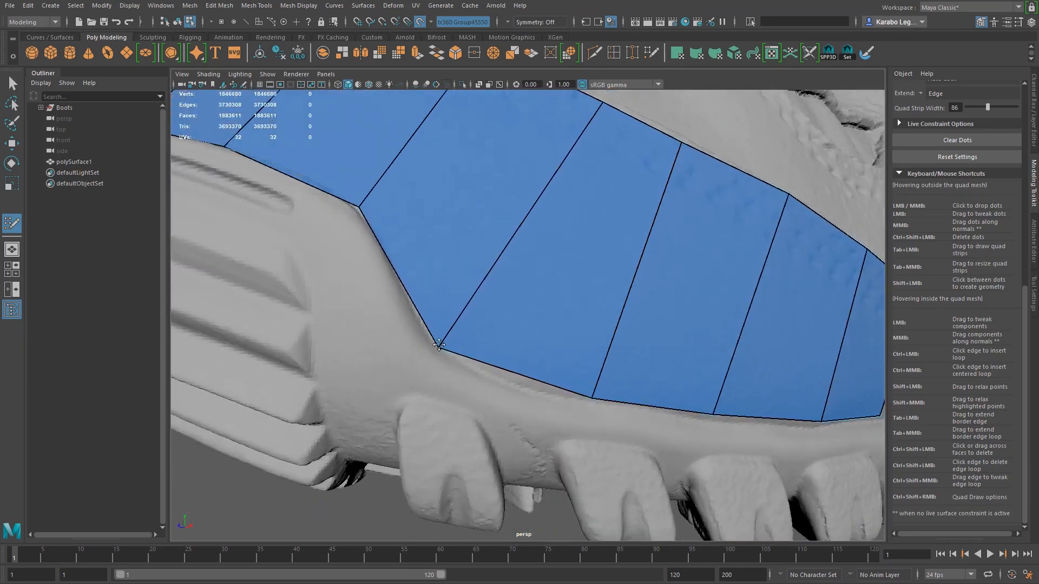
pyautogui.keyDown('alt'); pyautogui.moveTo(486, 371); pyautogui.dragTo(448, 356); pyautogui.keyUp('alt')
pyautogui.keyDown('alt'); pyautogui.moveTo(448, 356); pyautogui.dragTo(457, 399, button='middle'); pyautogui.keyUp('alt')
pyautogui.scroll(-3, 519, 391)
pyautogui.keyDown('alt'); pyautogui.moveTo(547, 403); pyautogui.dragTo(539, 381); pyautogui.keyUp('alt')
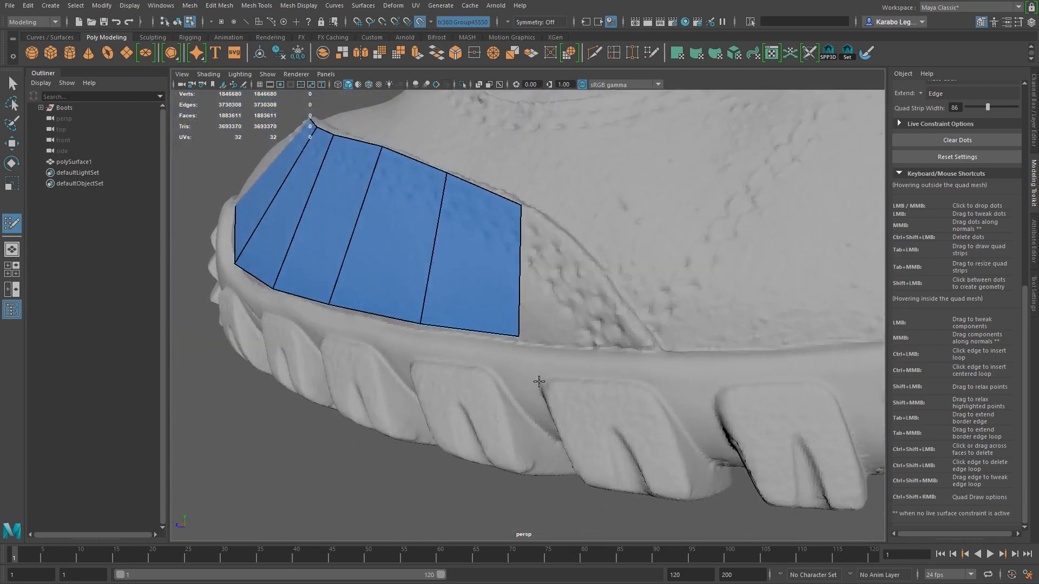
pyautogui.moveTo(521, 341); pyautogui.dragTo(518, 342)
pyautogui.moveTo(421, 324); pyautogui.dragTo(419, 327)
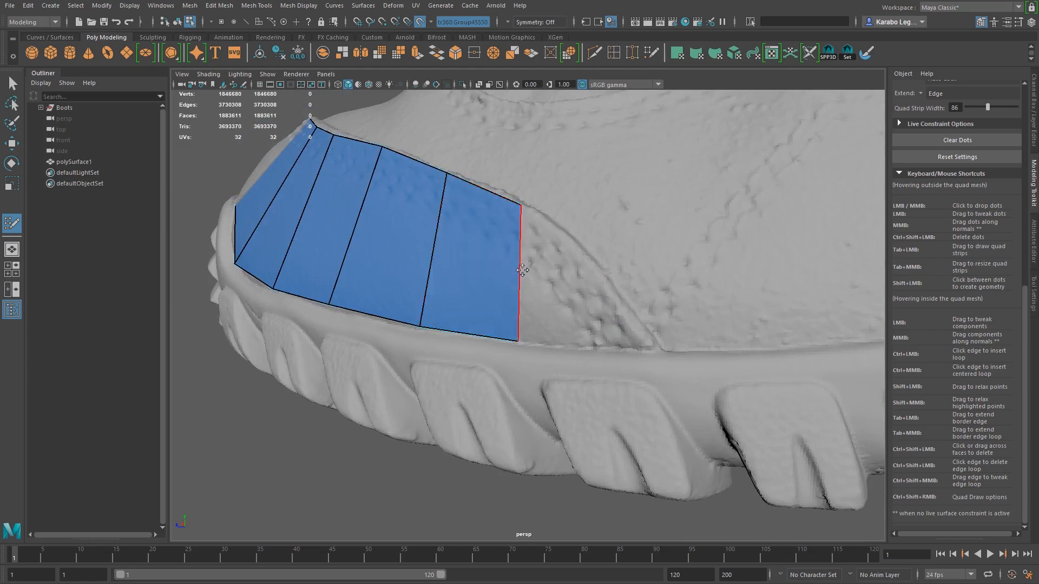
# Extend the strip's rear border edge by one quad and move its upper corner down onto the stitched seam
pyautogui.press('Tab')
pyautogui.press('Tab')
pyautogui.moveTo(520, 265)
pyautogui.mouseDown()
pyautogui.moveTo(620, 303)
pyautogui.moveTo(609, 292)
pyautogui.mouseUp()
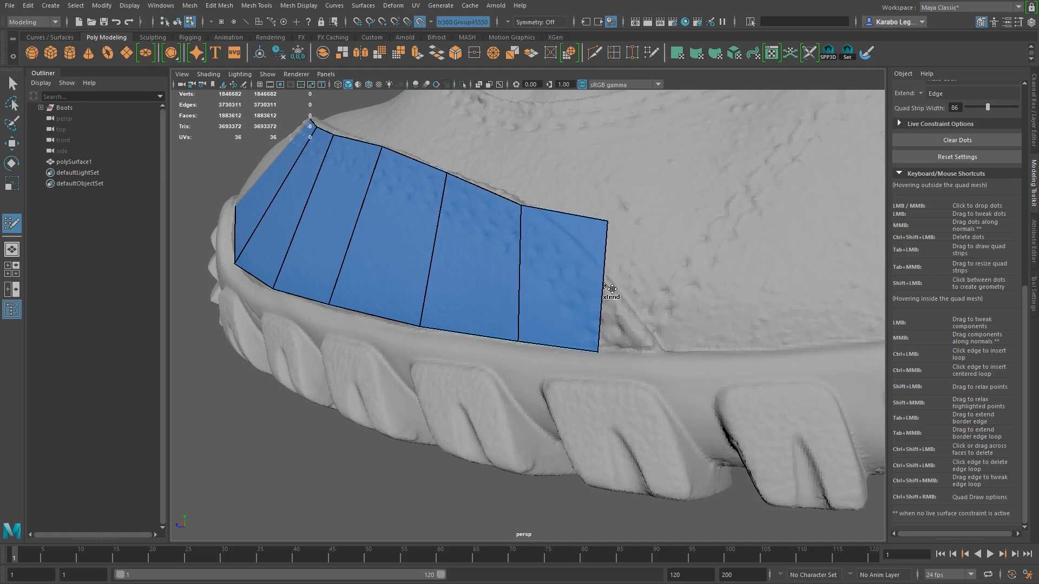
pyautogui.moveTo(607, 220); pyautogui.dragTo(603, 270)
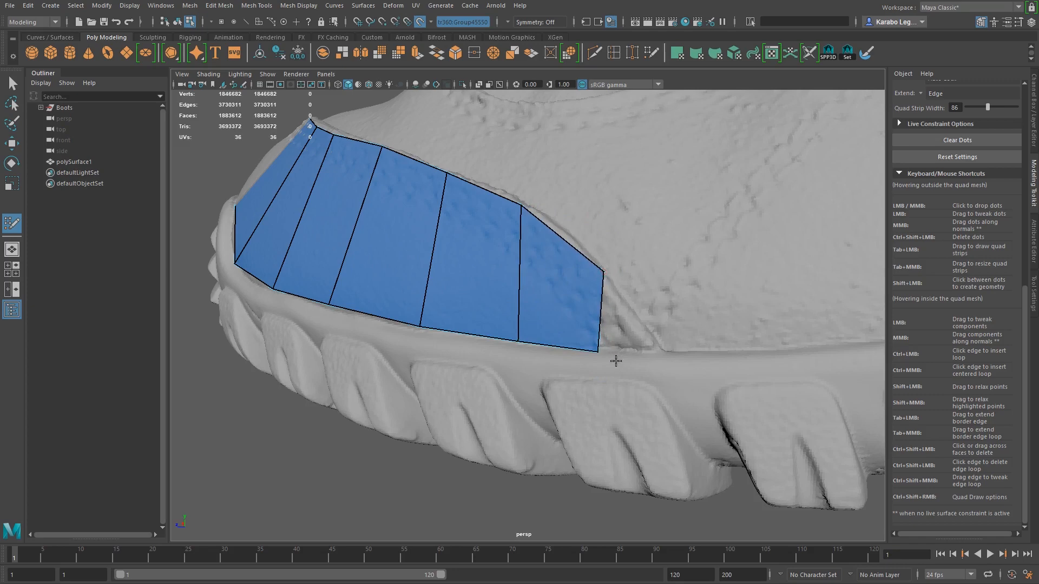
# Extend the rear border edge by another quad to the toe cap's rear corner and fit its end vertices to the tapered tip
pyautogui.keyDown('alt'); pyautogui.moveTo(615, 360); pyautogui.dragTo(622, 316); pyautogui.keyUp('alt')
pyautogui.keyDown('alt'); pyautogui.moveTo(622, 317); pyautogui.dragTo(579, 426, button='middle'); pyautogui.keyUp('alt')
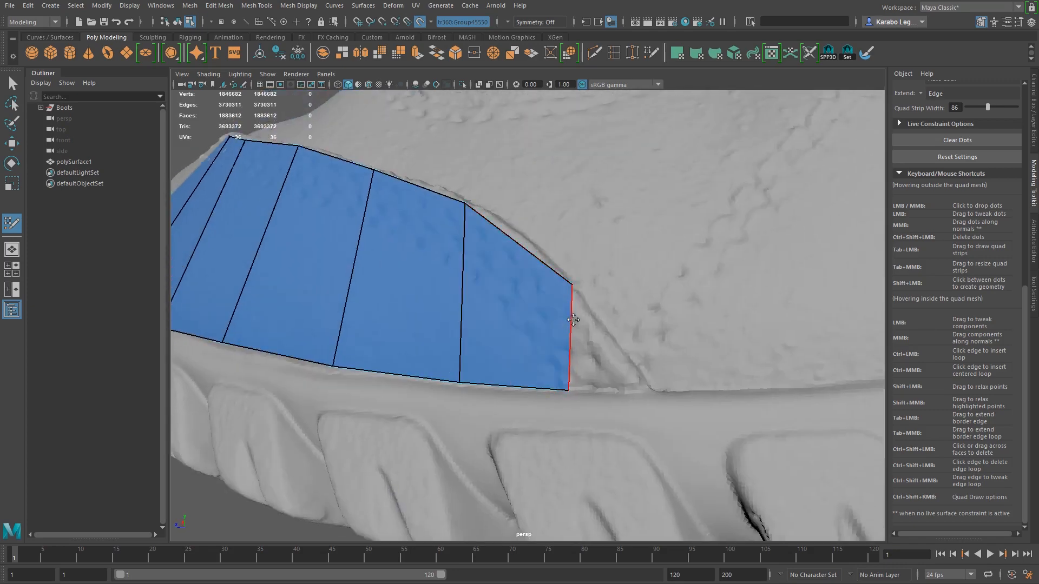
pyautogui.moveTo(574, 319)
pyautogui.mouseDown()
pyautogui.moveTo(617, 352)
pyautogui.moveTo(647, 322)
pyautogui.moveTo(648, 394)
pyautogui.mouseUp()
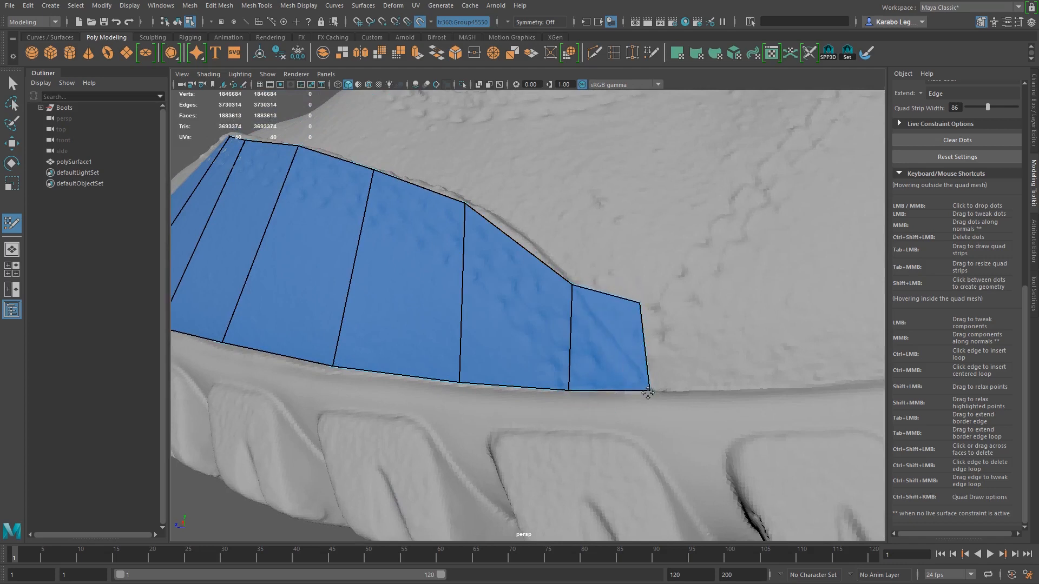
pyautogui.moveTo(640, 304); pyautogui.dragTo(649, 389)
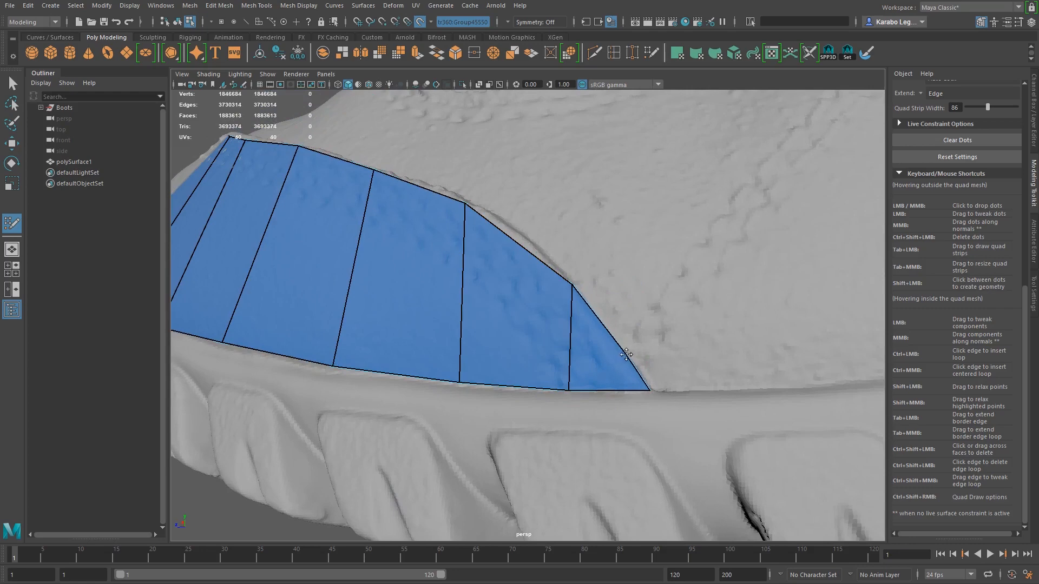
pyautogui.moveTo(651, 408)
pyautogui.keyDown('alt'); pyautogui.mouseDown()
pyautogui.moveTo(607, 394)
pyautogui.moveTo(668, 396)
pyautogui.mouseUp(); pyautogui.keyUp('alt')
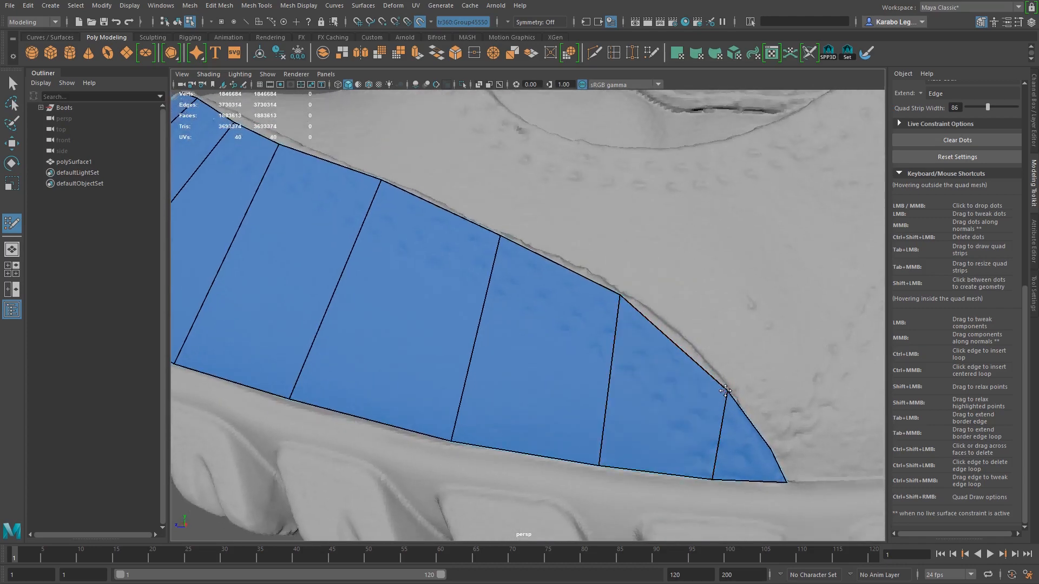
pyautogui.scroll(4, 625, 328)
pyautogui.scroll(2, 626, 328)
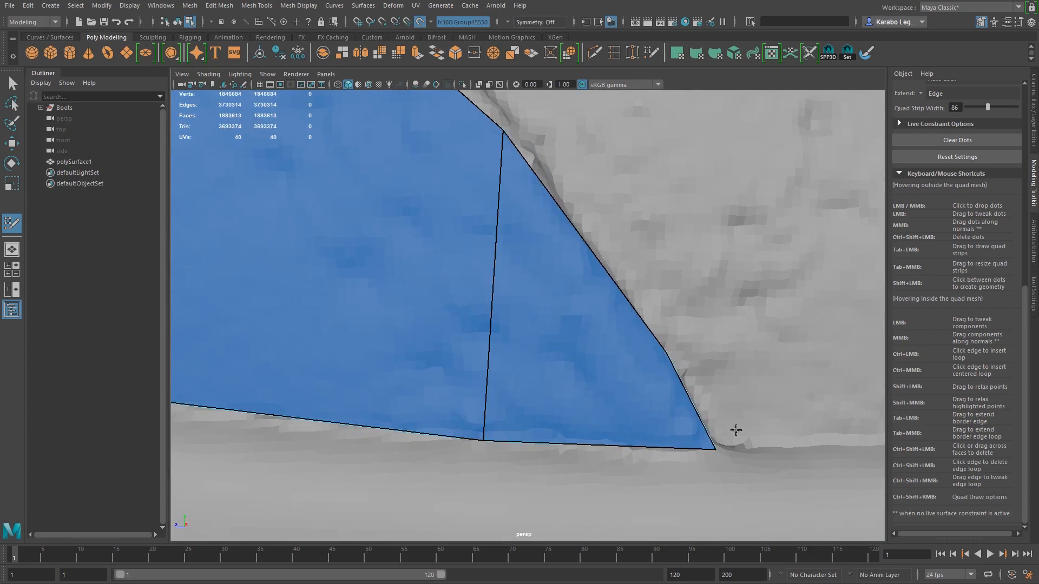
pyautogui.moveTo(716, 450); pyautogui.dragTo(703, 447)
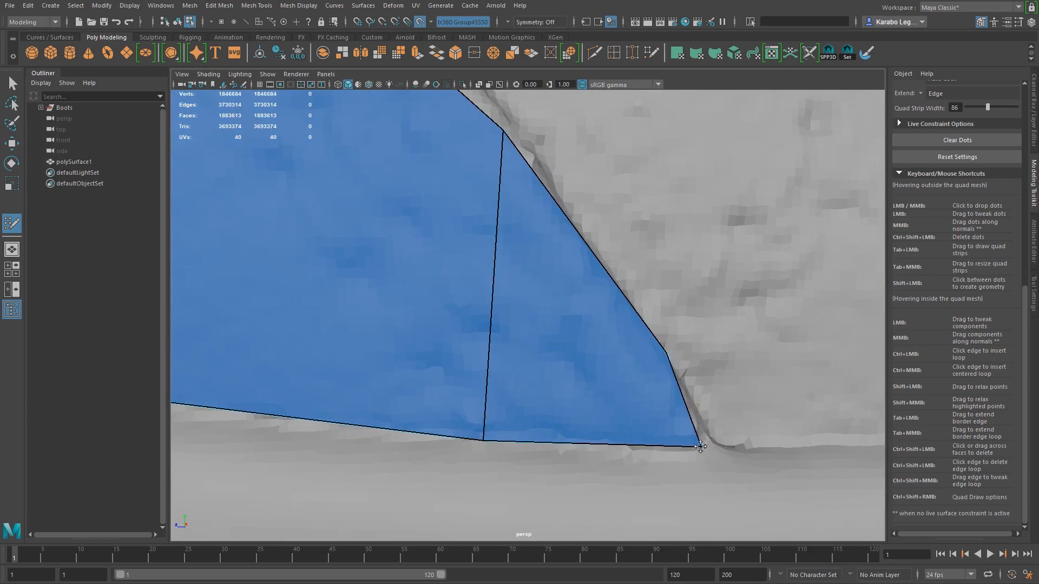
# Place the first Quad Draw dots along the upper seam and lower edge on the opposite side of the toe cap
pyautogui.scroll(-4, 638, 418)
pyautogui.keyDown('alt'); pyautogui.moveTo(638, 418); pyautogui.dragTo(652, 435); pyautogui.keyUp('alt')
pyautogui.keyDown('alt'); pyautogui.moveTo(652, 435); pyautogui.dragTo(471, 387, button='right'); pyautogui.keyUp('alt')
pyautogui.keyDown('alt'); pyautogui.moveTo(471, 388); pyautogui.dragTo(593, 325); pyautogui.keyUp('alt')
pyautogui.scroll(-4, 591, 388)
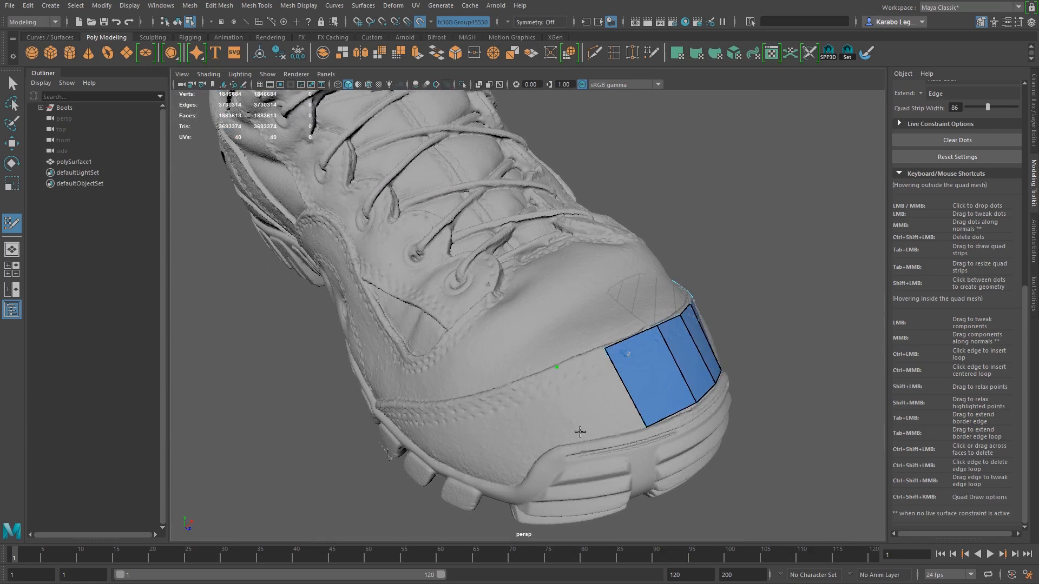
pyautogui.keyDown('alt'); pyautogui.moveTo(558, 432); pyautogui.dragTo(602, 429); pyautogui.keyUp('alt')
pyautogui.keyDown('alt'); pyautogui.moveTo(557, 362); pyautogui.dragTo(621, 362); pyautogui.keyUp('alt')
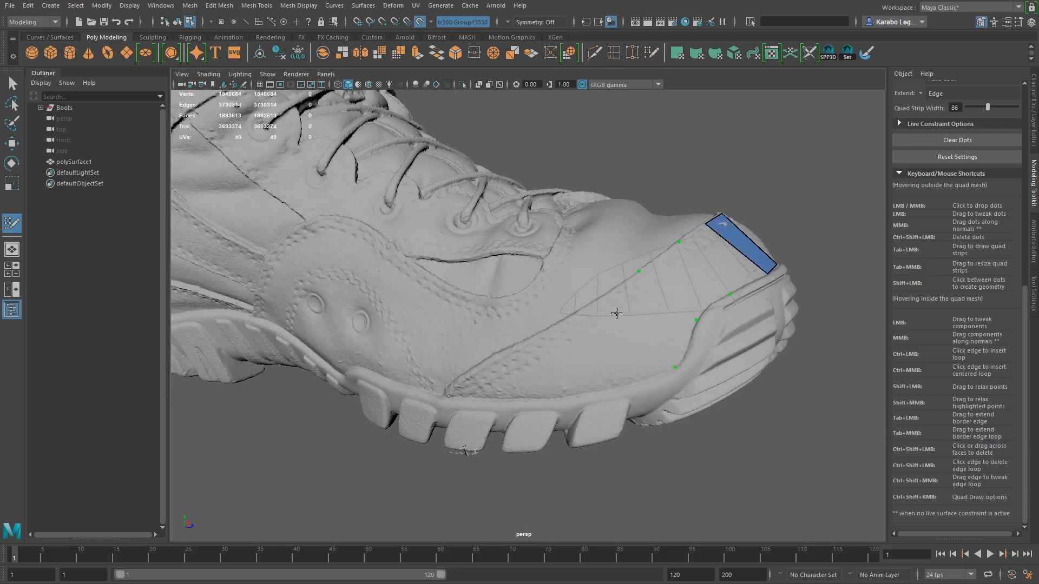
pyautogui.keyDown('alt'); pyautogui.moveTo(605, 336); pyautogui.dragTo(626, 362); pyautogui.keyUp('alt')
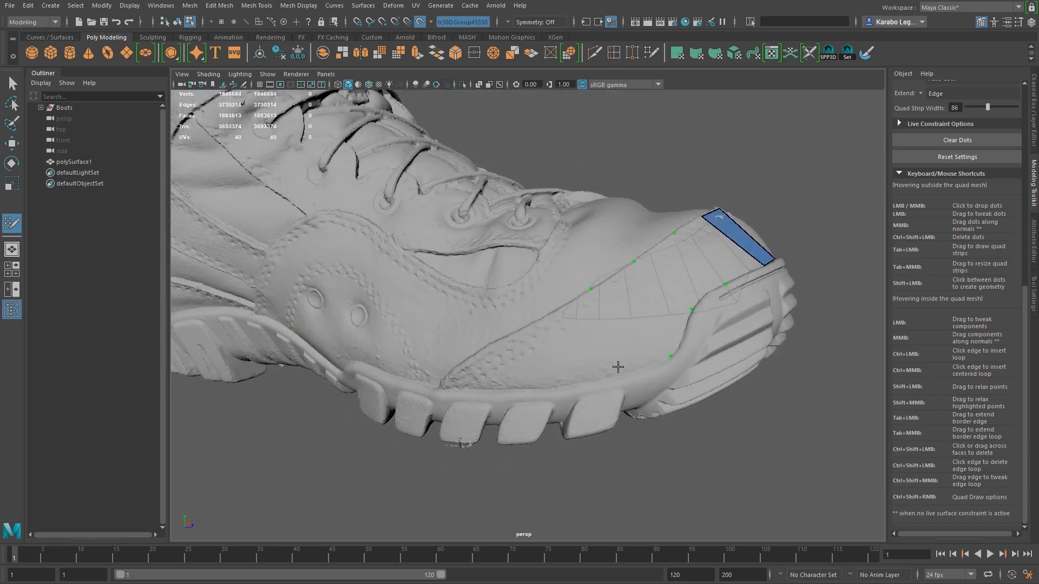
# Continue both rows of Quad Draw dots back to the toe cap's rear corner on the opposite side
pyautogui.click(556, 310)
pyautogui.scroll(2, 547, 339)
pyautogui.keyDown('alt'); pyautogui.moveTo(550, 339); pyautogui.dragTo(606, 323, button='middle'); pyautogui.keyUp('alt')
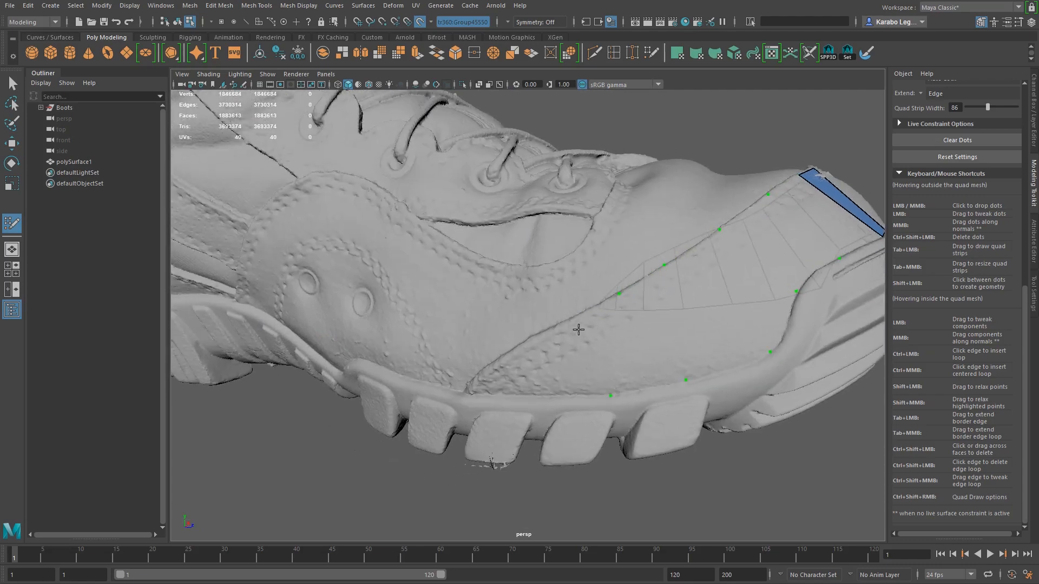
pyautogui.keyDown('alt'); pyautogui.moveTo(572, 319); pyautogui.dragTo(649, 385); pyautogui.keyUp('alt')
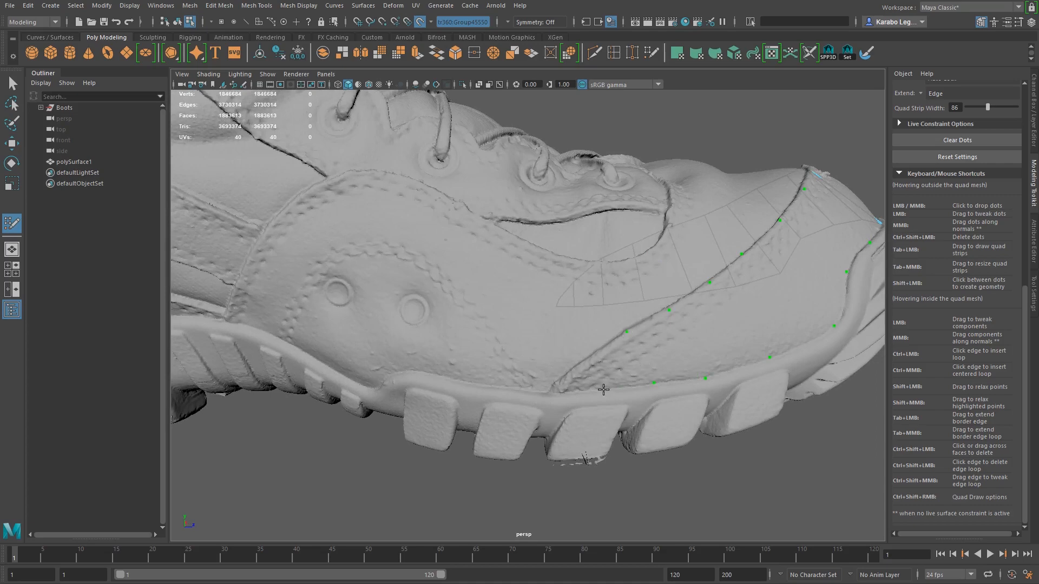
pyautogui.keyDown('alt'); pyautogui.moveTo(592, 359); pyautogui.dragTo(627, 362); pyautogui.keyUp('alt')
pyautogui.keyDown('alt'); pyautogui.moveTo(685, 340); pyautogui.dragTo(681, 343); pyautogui.keyUp('alt')
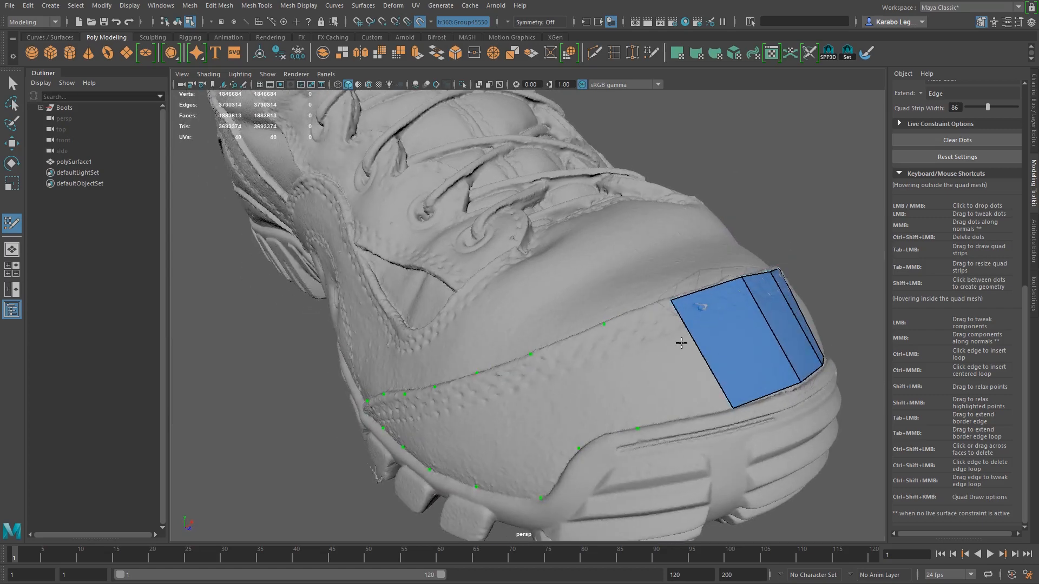
# Fill seven quads between the two rows of dots on the toe cap's opposite side, working from the front toward the rear
pyautogui.press('shift')
pyautogui.keyDown('shift'); pyautogui.click(669, 366); pyautogui.keyUp('shift')
pyautogui.keyDown('shift'); pyautogui.click(587, 385); pyautogui.keyUp('shift')
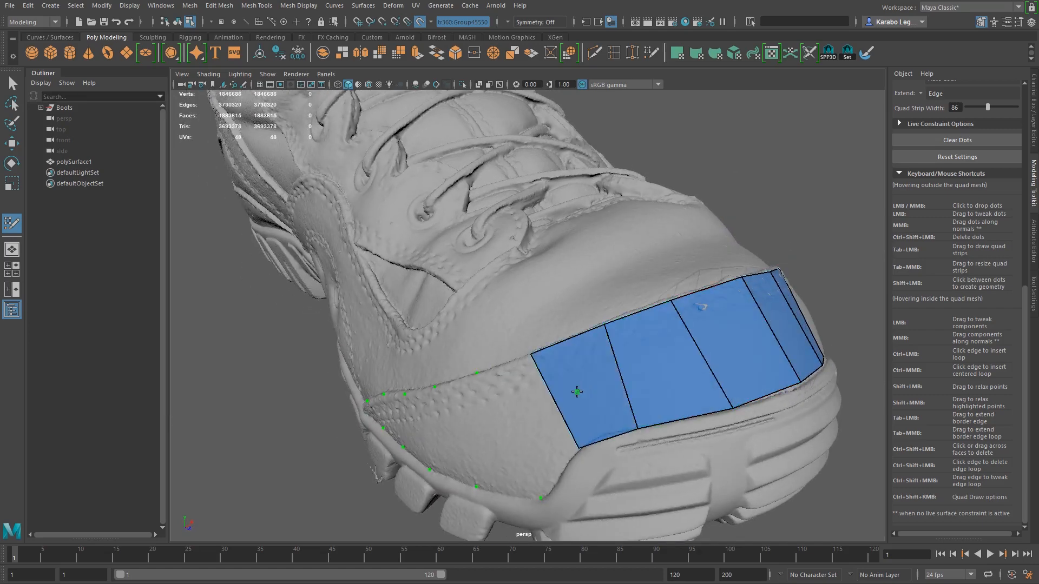
pyautogui.moveTo(577, 392)
pyautogui.keyDown('alt'); pyautogui.mouseDown()
pyautogui.moveTo(667, 425)
pyautogui.moveTo(659, 421)
pyautogui.mouseUp(); pyautogui.keyUp('alt')
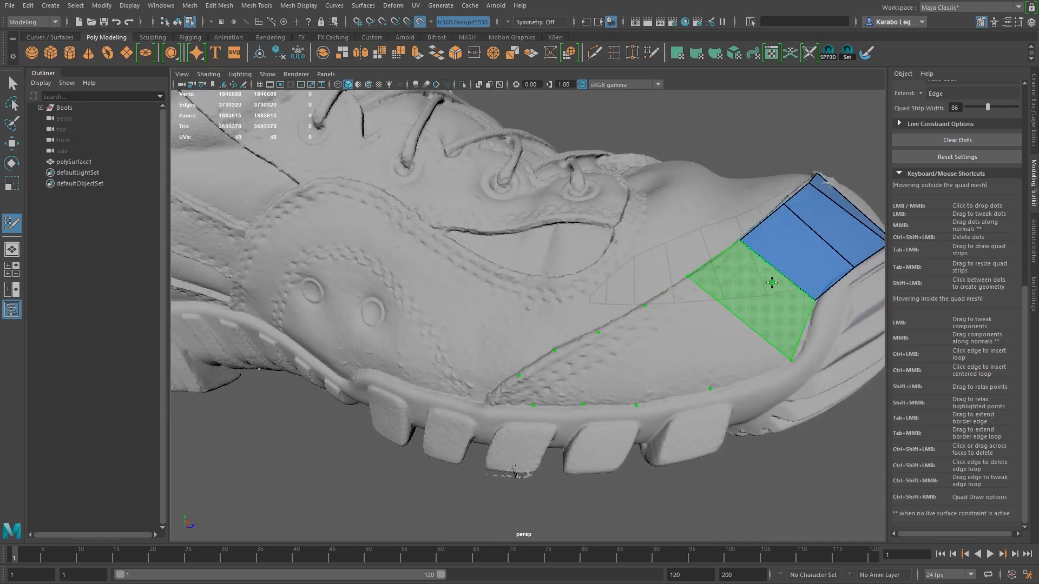
pyautogui.keyDown('shift'); pyautogui.click(763, 294); pyautogui.keyUp('shift')
pyautogui.keyDown('shift'); pyautogui.click(733, 340); pyautogui.keyUp('shift')
pyautogui.keyDown('shift'); pyautogui.click(658, 369); pyautogui.keyUp('shift')
pyautogui.keyDown('shift'); pyautogui.click(618, 378); pyautogui.keyUp('shift')
pyautogui.keyDown('shift'); pyautogui.click(561, 385); pyautogui.keyUp('shift')
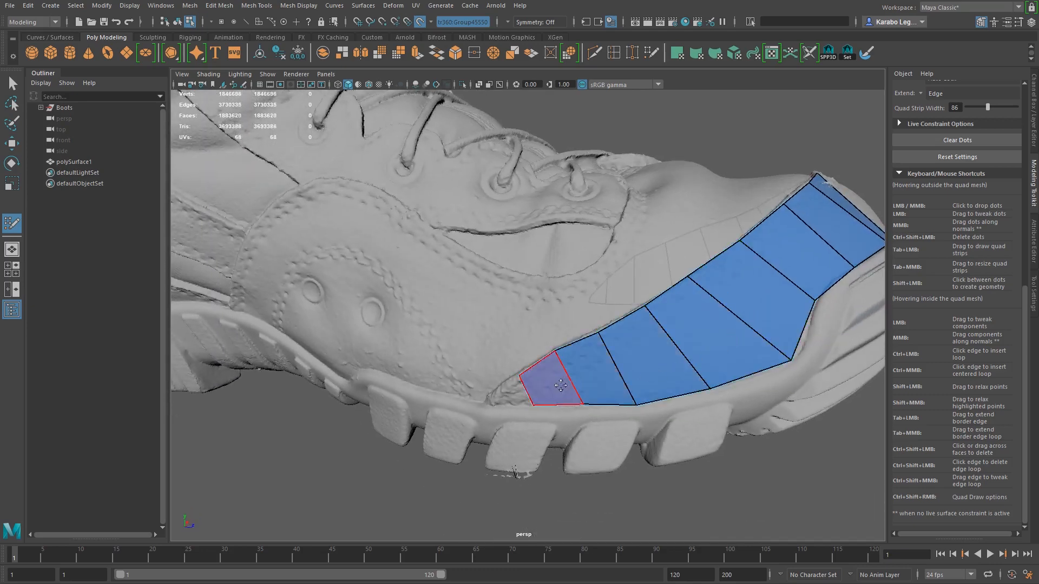
# Fit the rear lower vertices of the new quads to the edge of the sole
pyautogui.keyDown('alt'); pyautogui.moveTo(561, 385); pyautogui.dragTo(642, 362); pyautogui.keyUp('alt')
pyautogui.keyDown('alt'); pyautogui.moveTo(642, 362); pyautogui.dragTo(527, 395, button='middle'); pyautogui.keyUp('alt')
pyautogui.keyDown('alt'); pyautogui.moveTo(527, 395); pyautogui.dragTo(698, 370, button='right'); pyautogui.keyUp('alt')
pyautogui.keyDown('alt'); pyautogui.moveTo(698, 371); pyautogui.dragTo(536, 421, button='middle'); pyautogui.keyUp('alt')
pyautogui.keyDown('alt'); pyautogui.moveTo(508, 416); pyautogui.dragTo(504, 392); pyautogui.keyUp('alt')
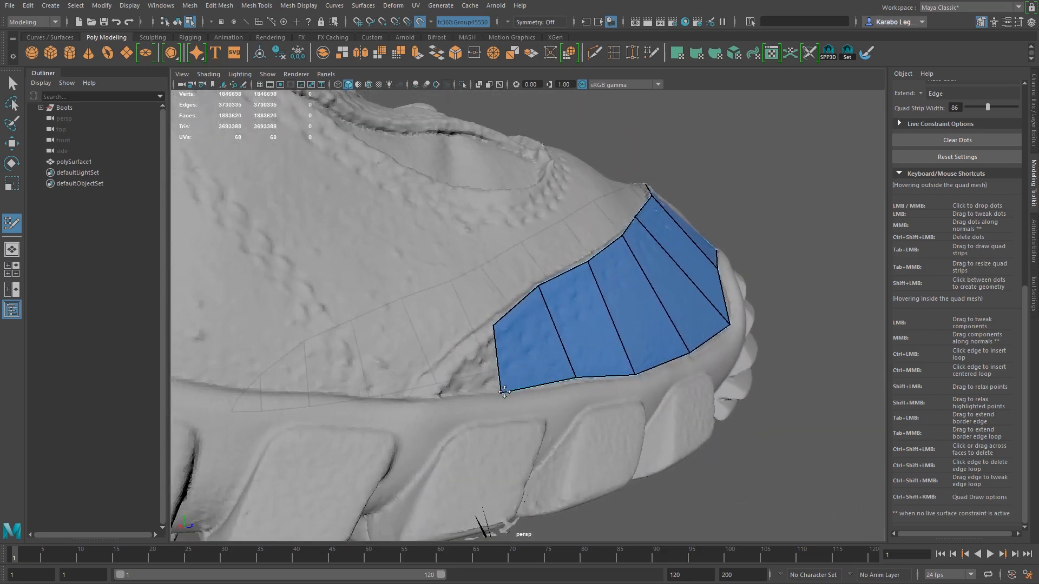
pyautogui.moveTo(576, 379); pyautogui.dragTo(578, 383)
pyautogui.keyDown('alt'); pyautogui.moveTo(714, 380); pyautogui.dragTo(655, 396); pyautogui.keyUp('alt')
pyautogui.keyDown('alt'); pyautogui.moveTo(500, 346); pyautogui.dragTo(511, 343); pyautogui.keyUp('alt')
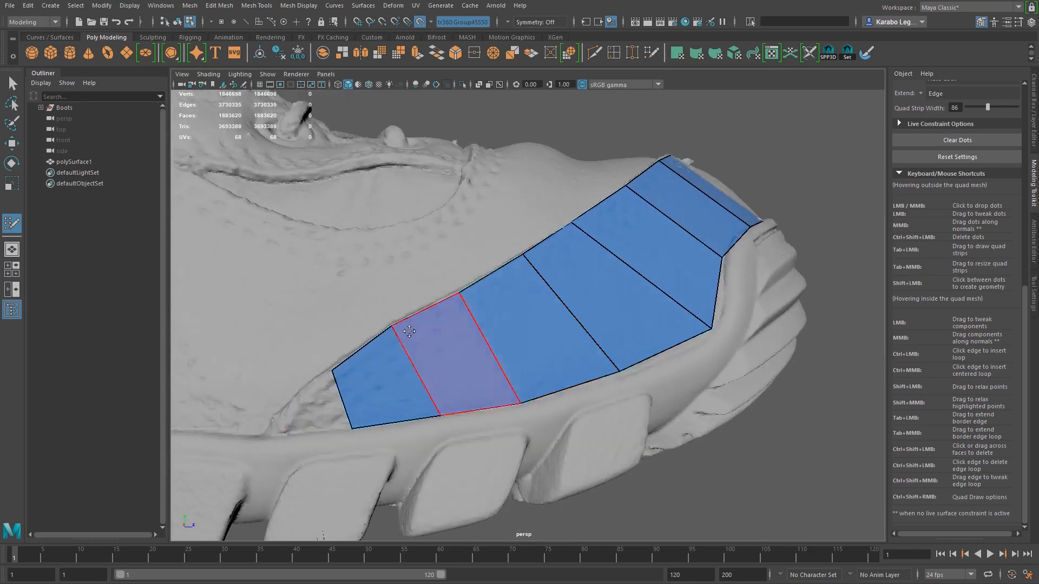
# Adjust the new strip's upper vertices to the stitched seam and its lower corner vertices to the sole's raised front edge
pyautogui.moveTo(390, 327); pyautogui.dragTo(451, 376)
pyautogui.moveTo(654, 292); pyautogui.dragTo(665, 296)
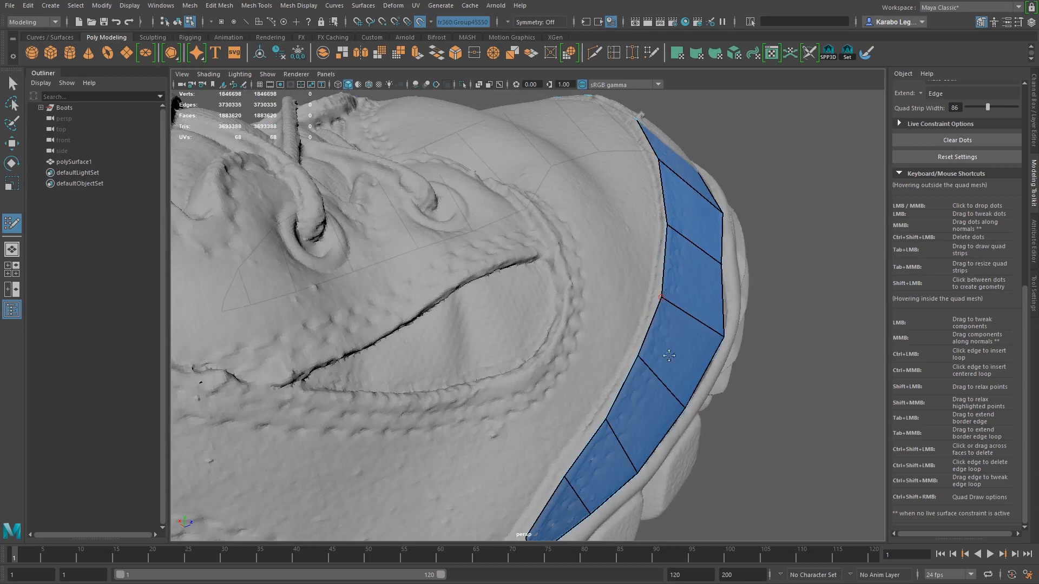
pyautogui.keyDown('alt'); pyautogui.moveTo(627, 394); pyautogui.dragTo(663, 358, button='middle'); pyautogui.keyUp('alt')
pyautogui.moveTo(663, 357)
pyautogui.keyDown('alt'); pyautogui.mouseDown()
pyautogui.moveTo(546, 399)
pyautogui.moveTo(562, 254)
pyautogui.mouseUp(); pyautogui.keyUp('alt')
pyautogui.moveTo(529, 223); pyautogui.dragTo(545, 206)
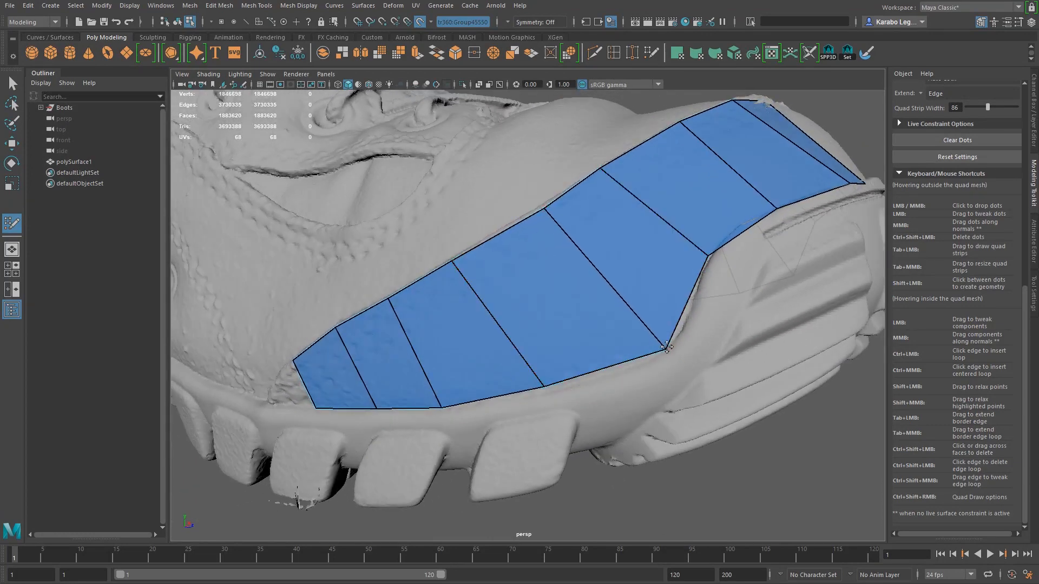
pyautogui.keyDown('alt'); pyautogui.moveTo(618, 368); pyautogui.dragTo(600, 387); pyautogui.keyUp('alt')
pyautogui.moveTo(673, 461); pyautogui.dragTo(699, 472)
pyautogui.keyDown('alt'); pyautogui.moveTo(660, 405); pyautogui.dragTo(734, 393); pyautogui.keyUp('alt')
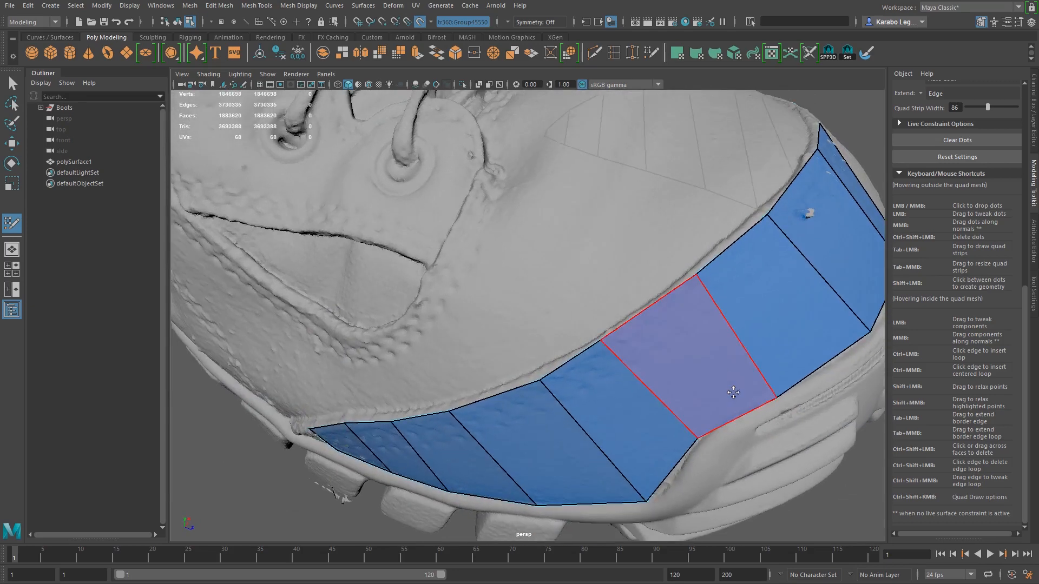
pyautogui.scroll(3, 694, 306)
pyautogui.keyDown('alt'); pyautogui.moveTo(695, 308); pyautogui.dragTo(720, 374); pyautogui.keyUp('alt')
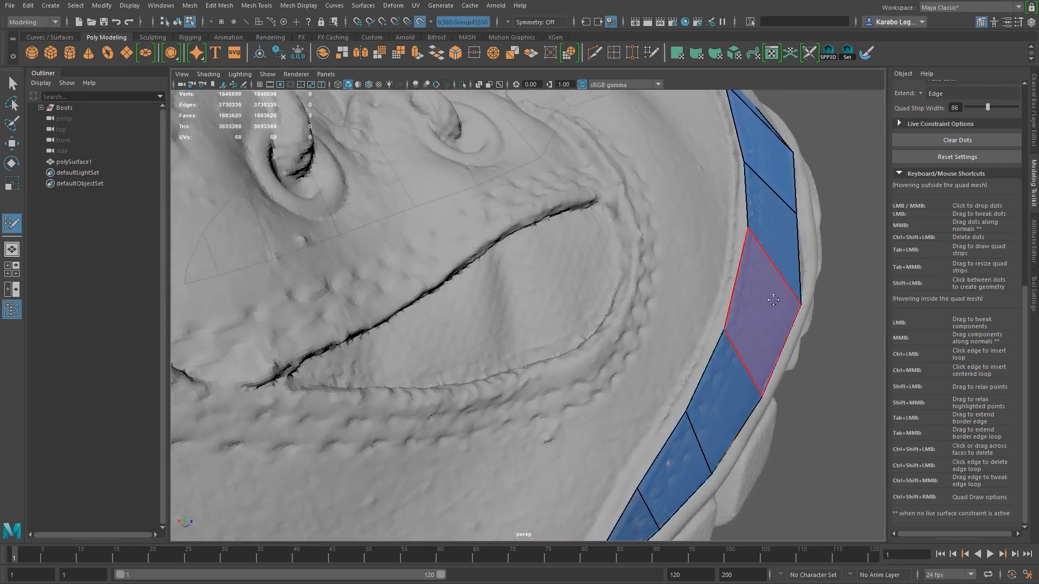
pyautogui.moveTo(786, 290)
pyautogui.keyDown('alt'); pyautogui.mouseDown()
pyautogui.moveTo(781, 281)
pyautogui.moveTo(707, 308)
pyautogui.moveTo(533, 294)
pyautogui.mouseUp(); pyautogui.keyUp('alt')
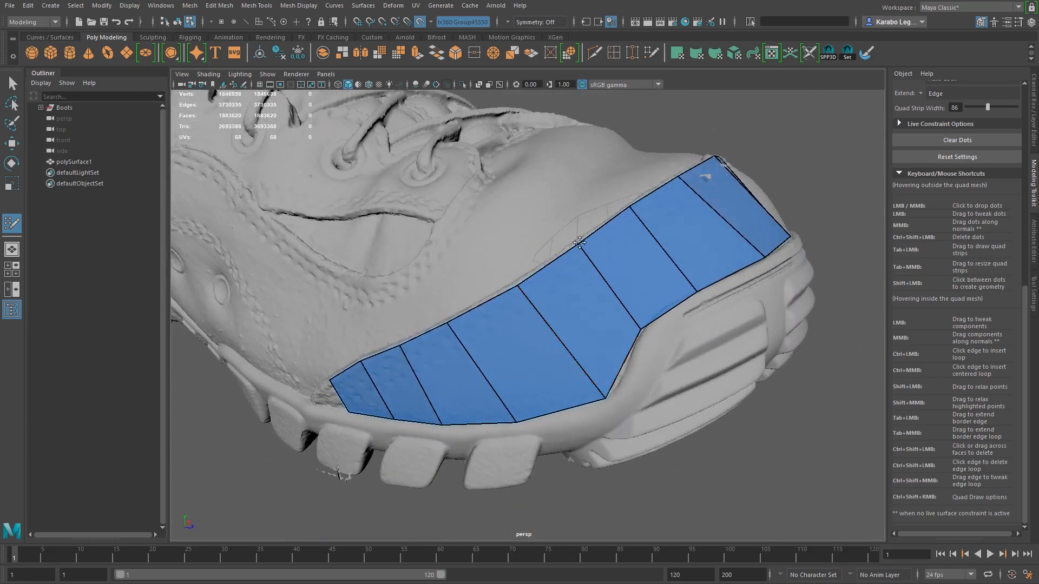
# Extend the strip's rear border by one quad to the toe cap's rear corner and fit its vertices between the seam and the sole
pyautogui.keyDown('alt'); pyautogui.moveTo(581, 278); pyautogui.dragTo(515, 302); pyautogui.keyUp('alt')
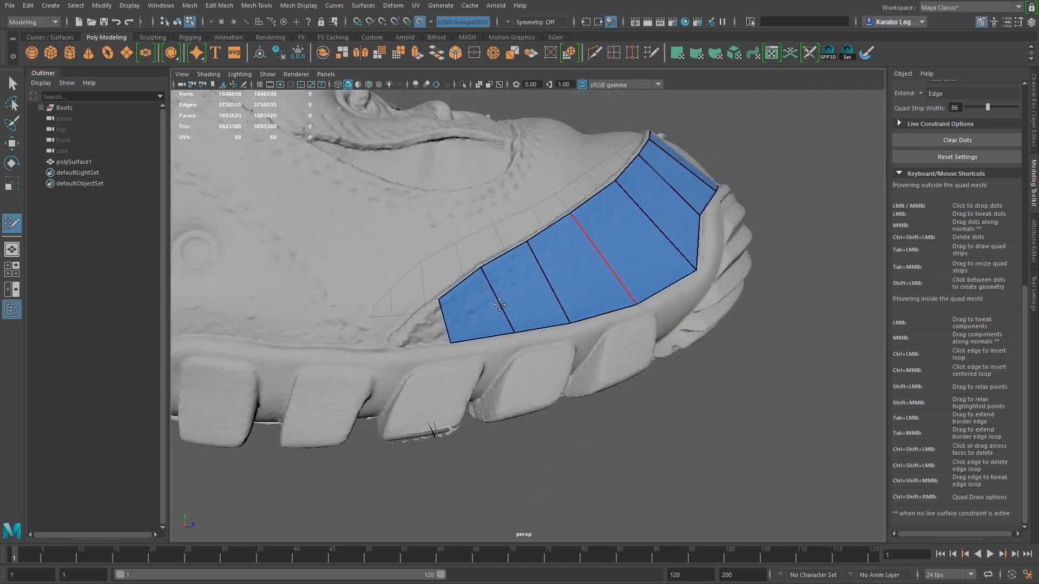
pyautogui.keyDown('alt'); pyautogui.moveTo(484, 309); pyautogui.dragTo(579, 276, button='middle'); pyautogui.keyUp('alt')
pyautogui.keyDown('alt'); pyautogui.moveTo(579, 276); pyautogui.dragTo(620, 327, button='right'); pyautogui.keyUp('alt')
pyautogui.moveTo(550, 283); pyautogui.dragTo(492, 303)
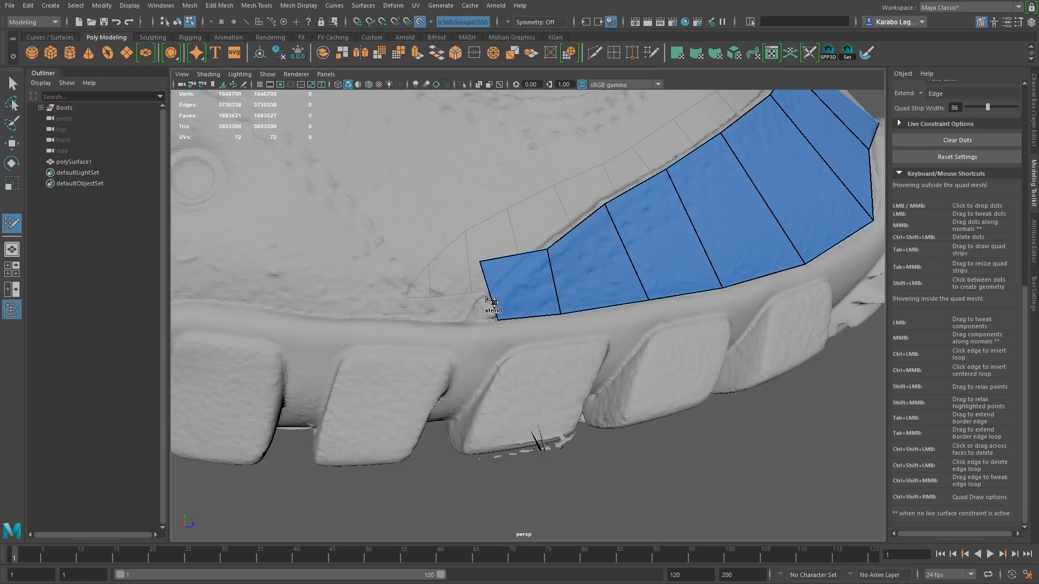
pyautogui.moveTo(473, 264); pyautogui.dragTo(494, 294)
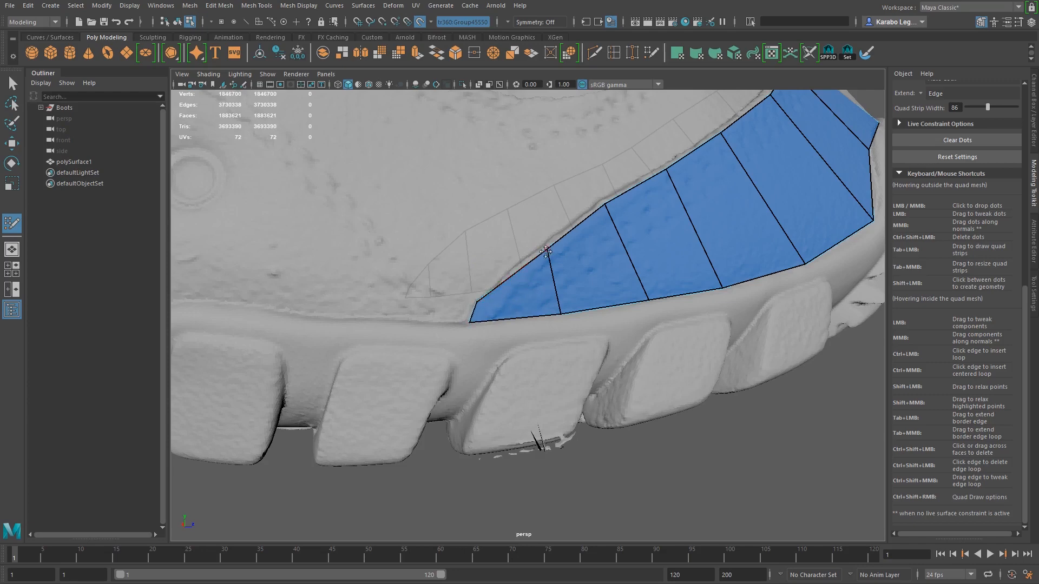
# Insert a lengthwise edge loop through the middle of the toe cap's quad strip
pyautogui.moveTo(545, 339)
pyautogui.keyDown('alt'); pyautogui.mouseDown()
pyautogui.moveTo(600, 343)
pyautogui.moveTo(536, 337)
pyautogui.mouseUp(); pyautogui.keyUp('alt')
pyautogui.scroll(-6, 536, 337)
pyautogui.keyDown('alt'); pyautogui.moveTo(665, 355); pyautogui.dragTo(515, 351); pyautogui.keyUp('alt')
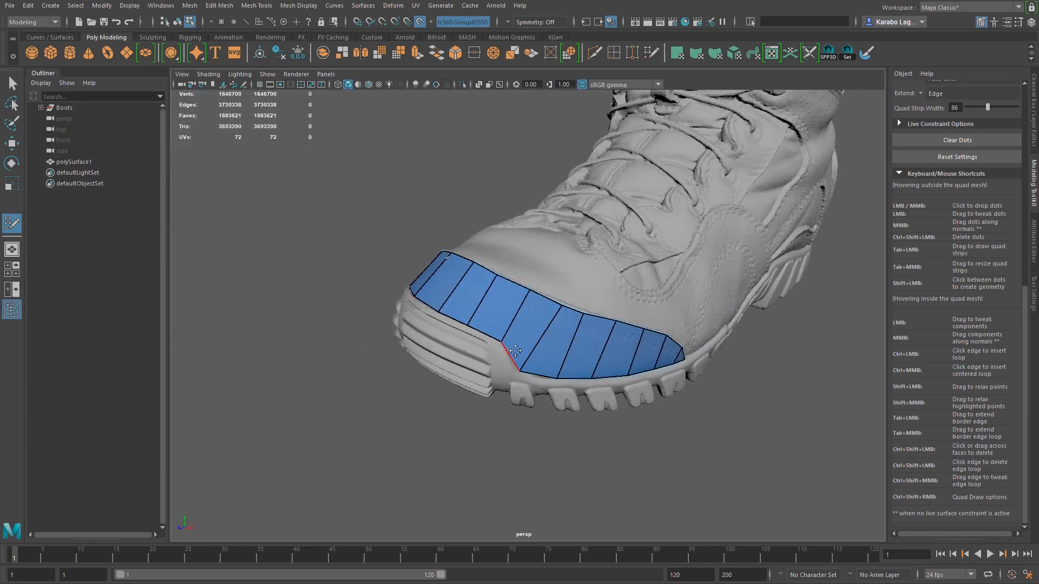
pyautogui.keyDown('alt'); pyautogui.moveTo(560, 364); pyautogui.dragTo(514, 348); pyautogui.keyUp('alt')
pyautogui.scroll(3, 458, 284)
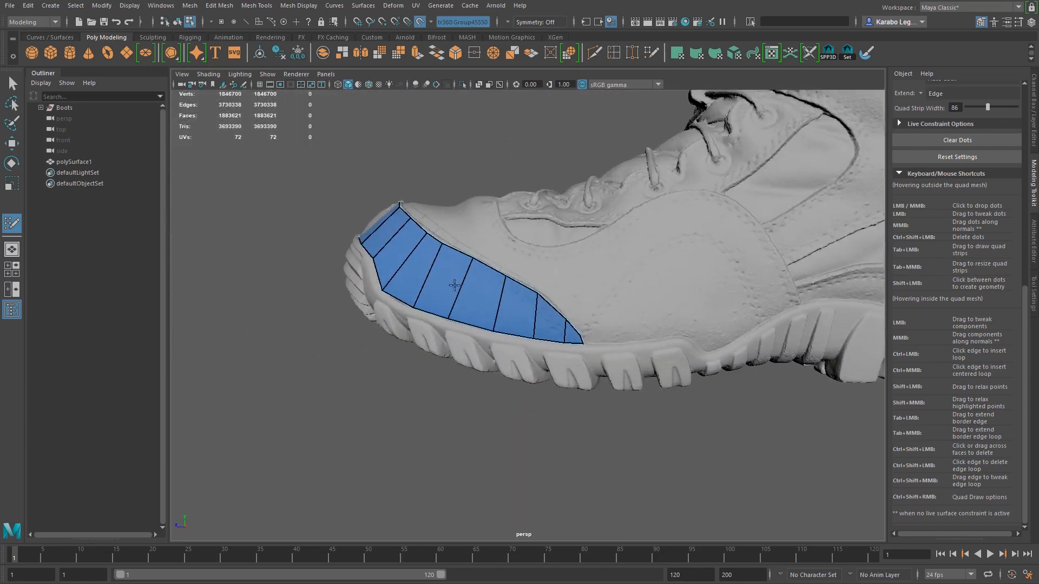
pyautogui.keyDown('alt'); pyautogui.moveTo(459, 284); pyautogui.dragTo(551, 355); pyautogui.keyUp('alt')
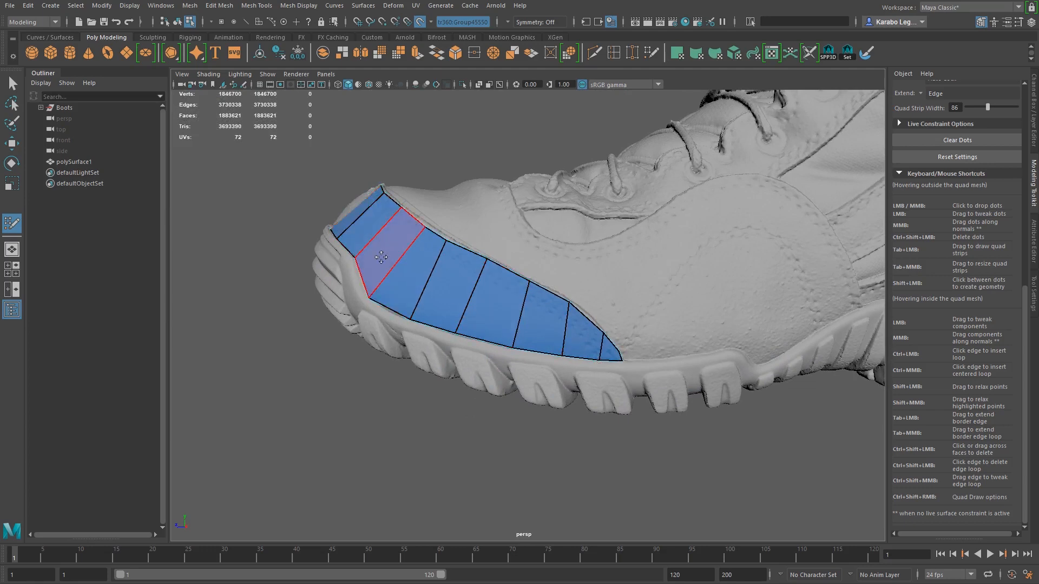
pyautogui.press('ctrl')
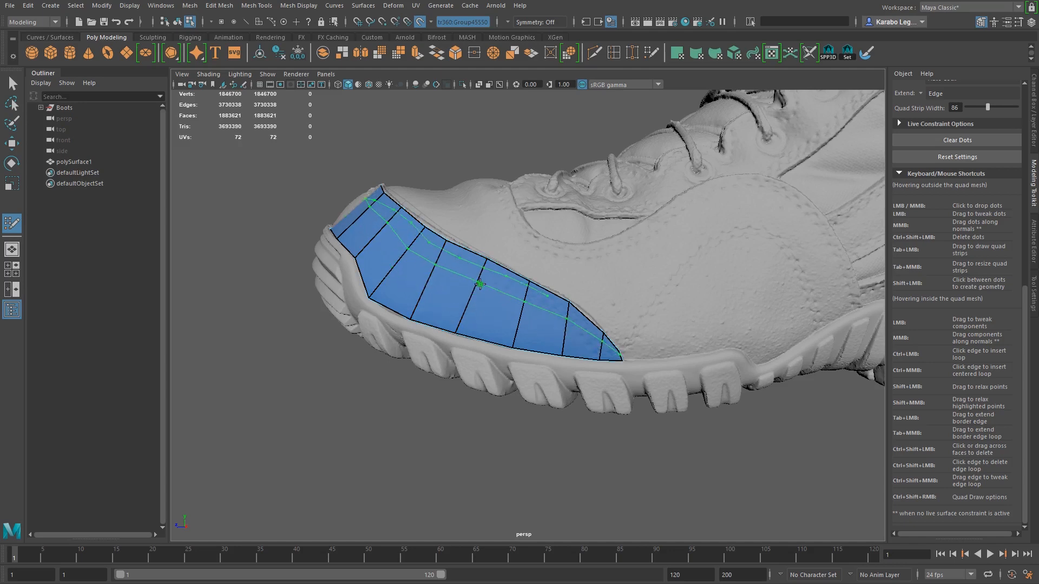
pyautogui.keyDown('ctrl'); pyautogui.click(464, 313); pyautogui.keyUp('ctrl')
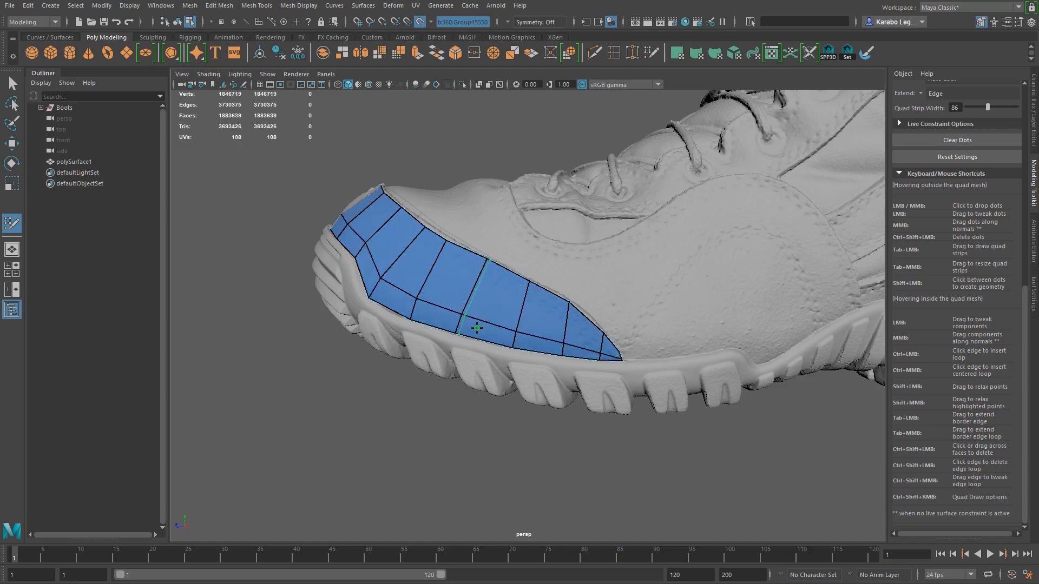
pyautogui.hotkey('ctrl', 'z')
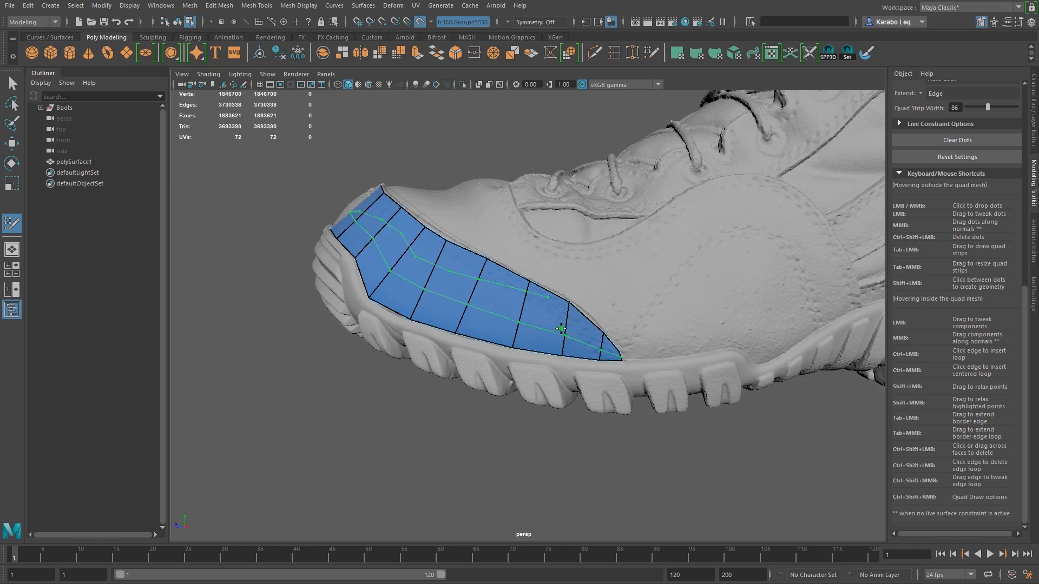
pyautogui.keyDown('ctrl'); pyautogui.click(561, 335); pyautogui.keyUp('ctrl')
# Insert two centered edge loops across the wide quads at the front of the toe cap strip
pyautogui.keyDown('alt'); pyautogui.moveTo(424, 310); pyautogui.dragTo(548, 374); pyautogui.keyUp('alt')
pyautogui.scroll(2, 531, 376)
pyautogui.keyDown('ctrl'); pyautogui.middleClick(527, 378); pyautogui.keyUp('ctrl')
pyautogui.scroll(2, 600, 359)
pyautogui.keyDown('ctrl'); pyautogui.middleClick(607, 357); pyautogui.keyUp('ctrl')
pyautogui.scroll(2, 611, 357)
pyautogui.scroll(-5, 612, 357)
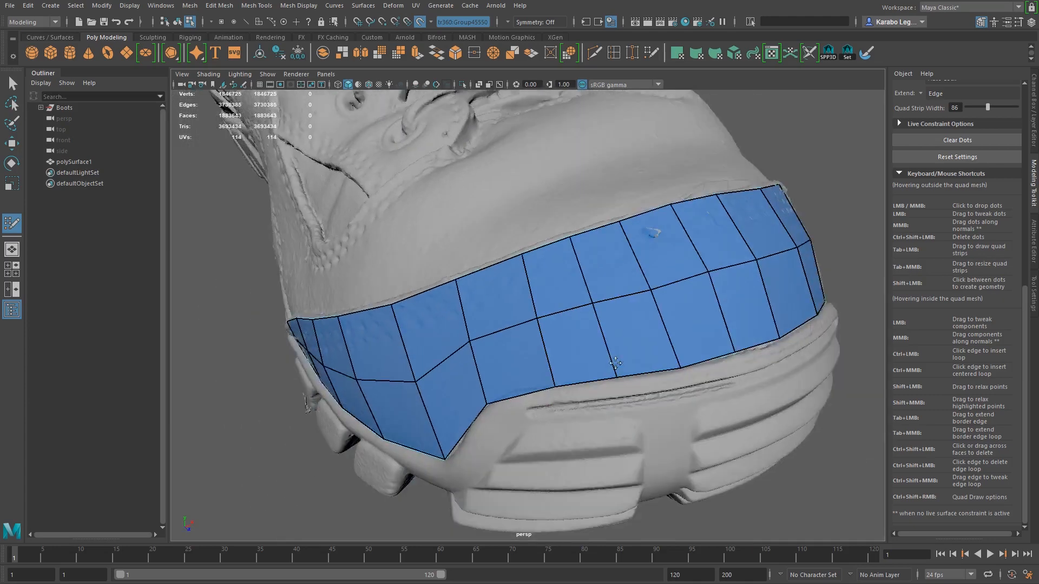
# Insert three centered cross loops from the sole's raised corner toward the rear, and even out the middle row's vertices near that corner
pyautogui.keyDown('alt'); pyautogui.moveTo(526, 347); pyautogui.dragTo(624, 302); pyautogui.keyUp('alt')
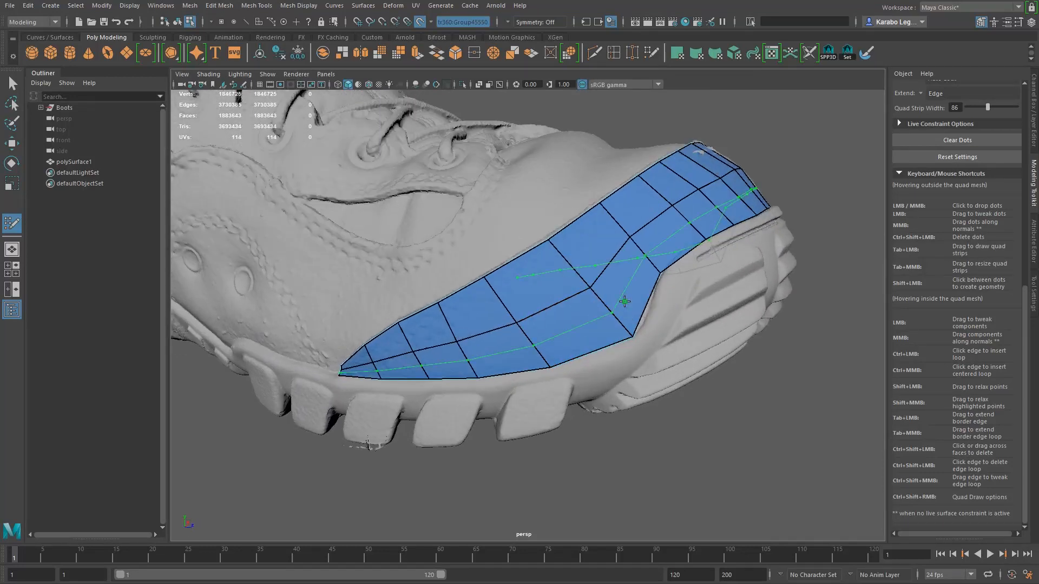
pyautogui.keyDown('ctrl'); pyautogui.middleClick(641, 309); pyautogui.keyUp('ctrl')
pyautogui.keyDown('ctrl'); pyautogui.middleClick(597, 341); pyautogui.keyUp('ctrl')
pyautogui.keyDown('alt'); pyautogui.moveTo(598, 341); pyautogui.dragTo(676, 357); pyautogui.keyUp('alt')
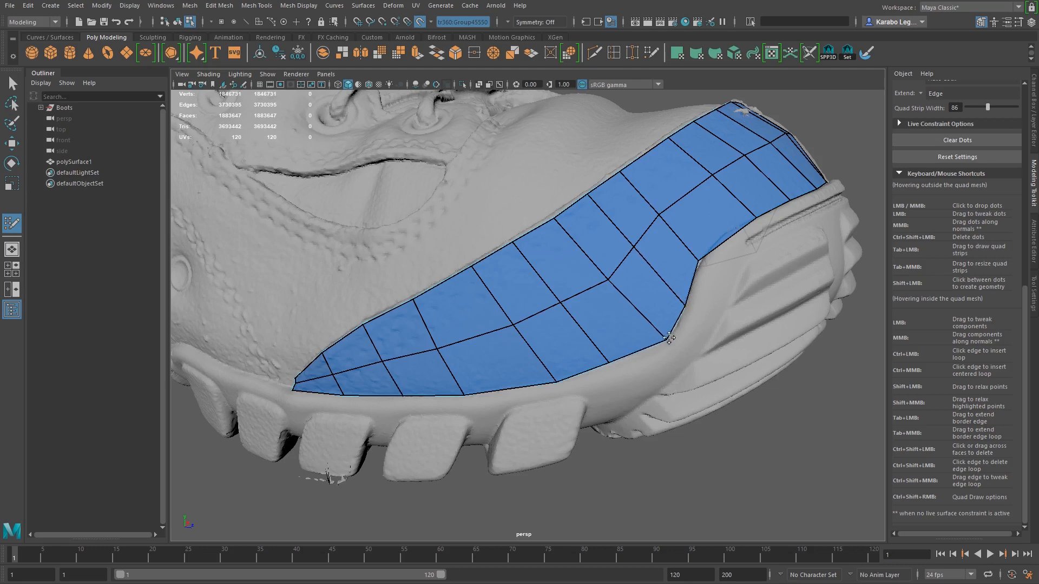
pyautogui.moveTo(609, 287); pyautogui.dragTo(603, 275)
pyautogui.moveTo(656, 216); pyautogui.dragTo(659, 219)
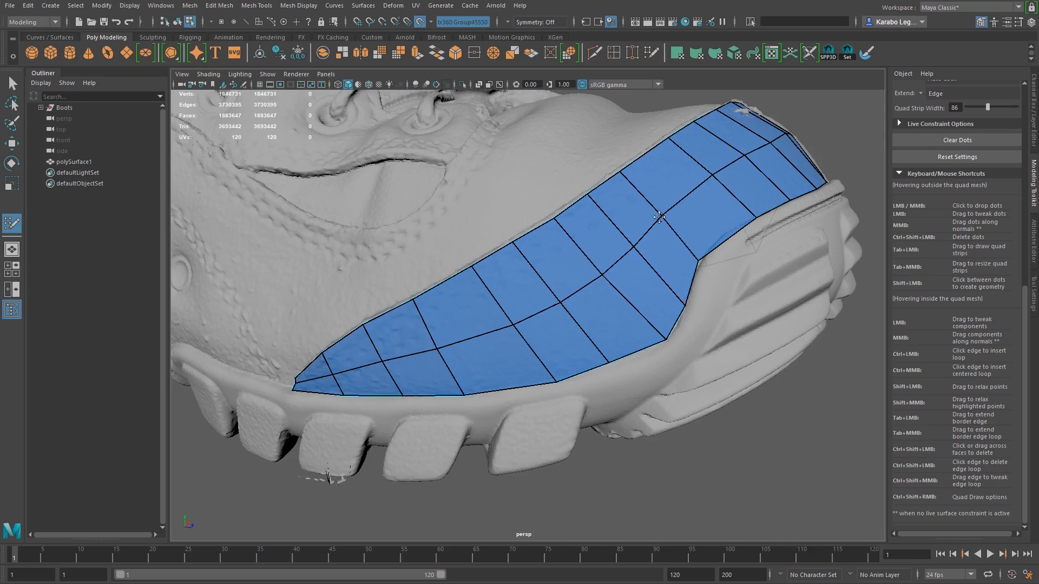
pyautogui.keyDown('alt'); pyautogui.moveTo(538, 328); pyautogui.dragTo(560, 328); pyautogui.keyUp('alt')
pyautogui.scroll(2, 536, 324)
pyautogui.keyDown('ctrl'); pyautogui.middleClick(528, 330); pyautogui.keyUp('ctrl')
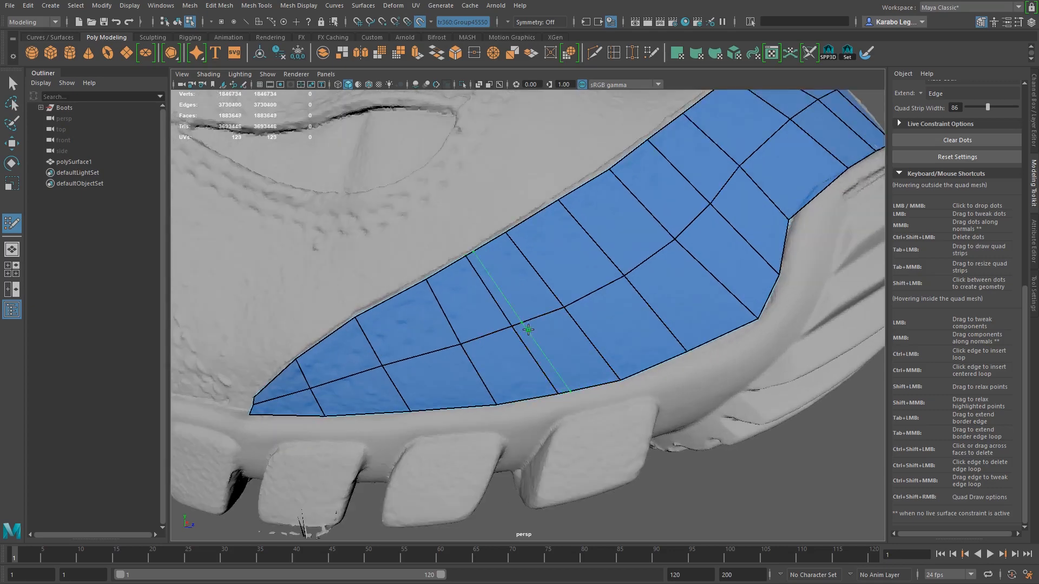
# Insert five centered edge loops across the wide quads on the other side of the toe cap strip
pyautogui.keyDown('alt'); pyautogui.moveTo(648, 323); pyautogui.dragTo(505, 325, button='right'); pyautogui.keyUp('alt')
pyautogui.keyDown('alt'); pyautogui.moveTo(630, 320); pyautogui.dragTo(510, 340); pyautogui.keyUp('alt')
pyautogui.keyDown('ctrl'); pyautogui.middleClick(551, 307); pyautogui.keyUp('ctrl')
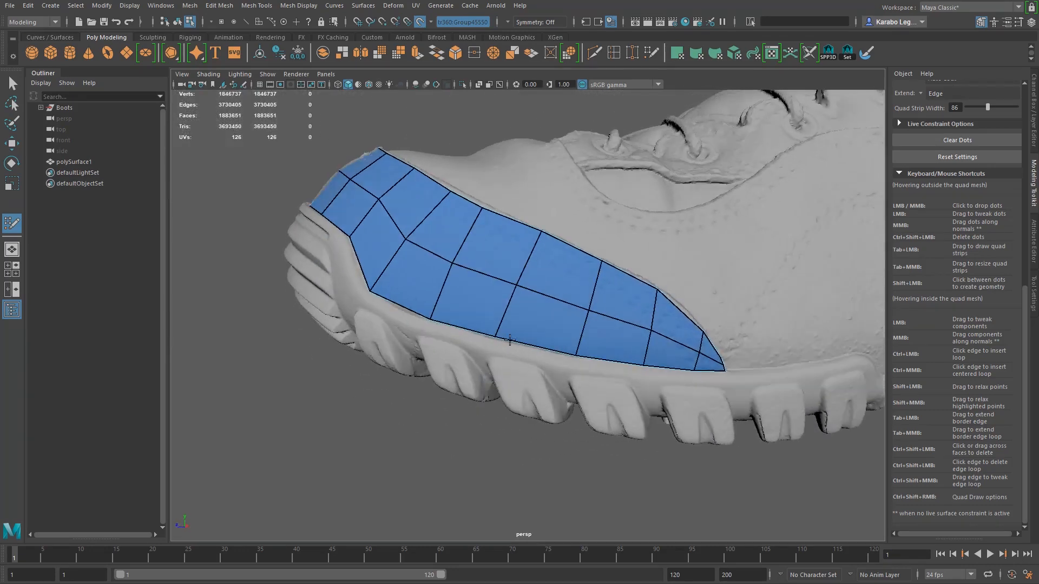
pyautogui.keyDown('ctrl'); pyautogui.middleClick(548, 322); pyautogui.keyUp('ctrl')
pyautogui.scroll(2, 632, 327)
pyautogui.keyDown('ctrl'); pyautogui.middleClick(628, 327); pyautogui.keyUp('ctrl')
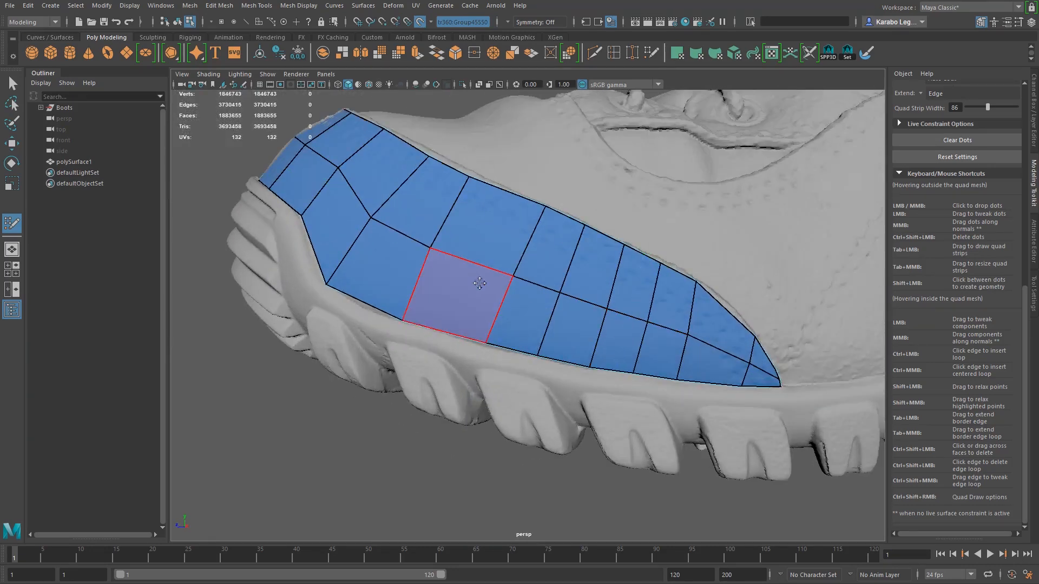
pyautogui.keyDown('ctrl'); pyautogui.middleClick(473, 275); pyautogui.keyUp('ctrl')
pyautogui.keyDown('ctrl'); pyautogui.middleClick(406, 244); pyautogui.keyUp('ctrl')
pyautogui.scroll(2, 406, 245)
# Smooth the middle row beside the sole's raised corner and space the cross edges at the toe's front more evenly
pyautogui.scroll(-8, 621, 346)
pyautogui.keyDown('alt'); pyautogui.moveTo(422, 300); pyautogui.dragTo(441, 245); pyautogui.keyUp('alt')
pyautogui.keyDown('alt'); pyautogui.moveTo(533, 381); pyautogui.dragTo(446, 285); pyautogui.keyUp('alt')
pyautogui.scroll(3, 540, 320)
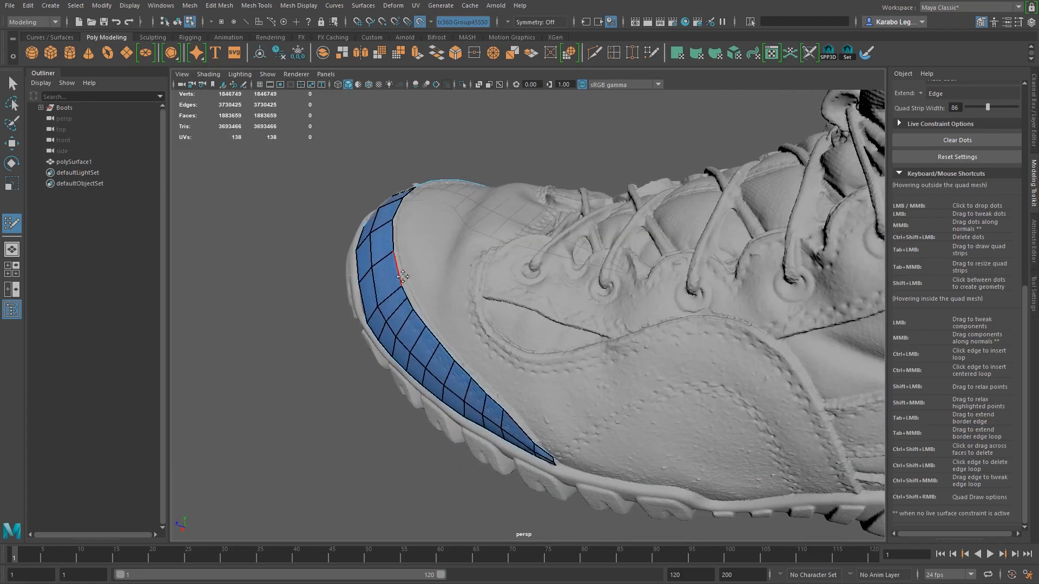
pyautogui.keyDown('alt'); pyautogui.moveTo(457, 298); pyautogui.dragTo(549, 323); pyautogui.keyUp('alt')
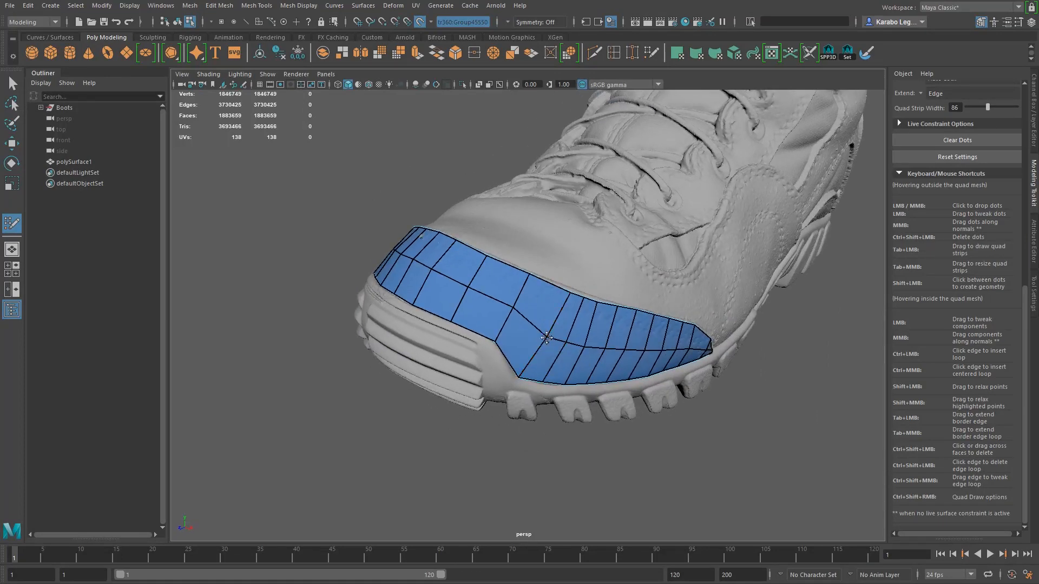
pyautogui.moveTo(515, 307); pyautogui.dragTo(589, 338)
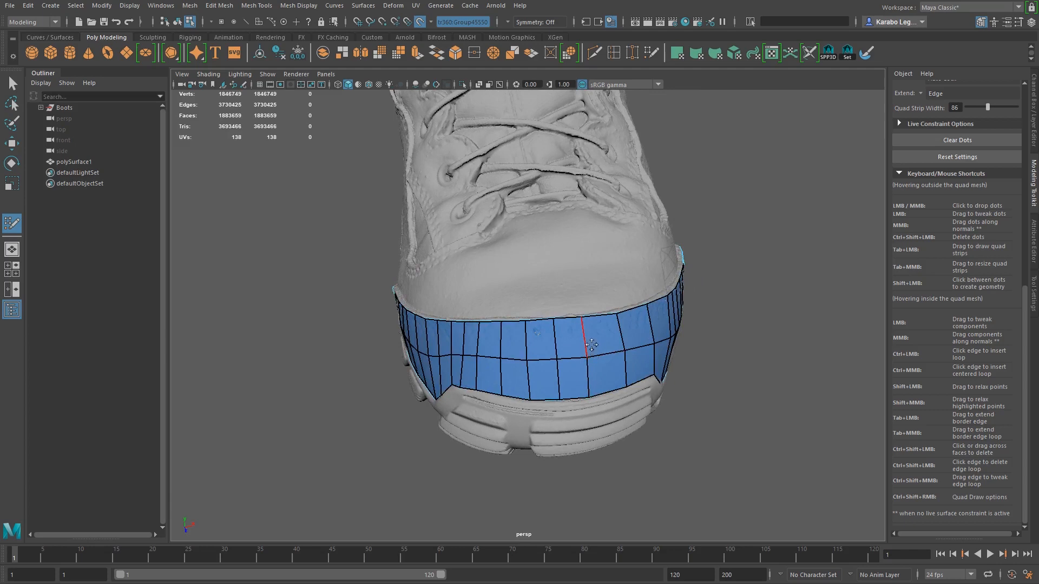
pyautogui.moveTo(584, 338); pyautogui.dragTo(590, 337)
pyautogui.moveTo(558, 356); pyautogui.dragTo(560, 358)
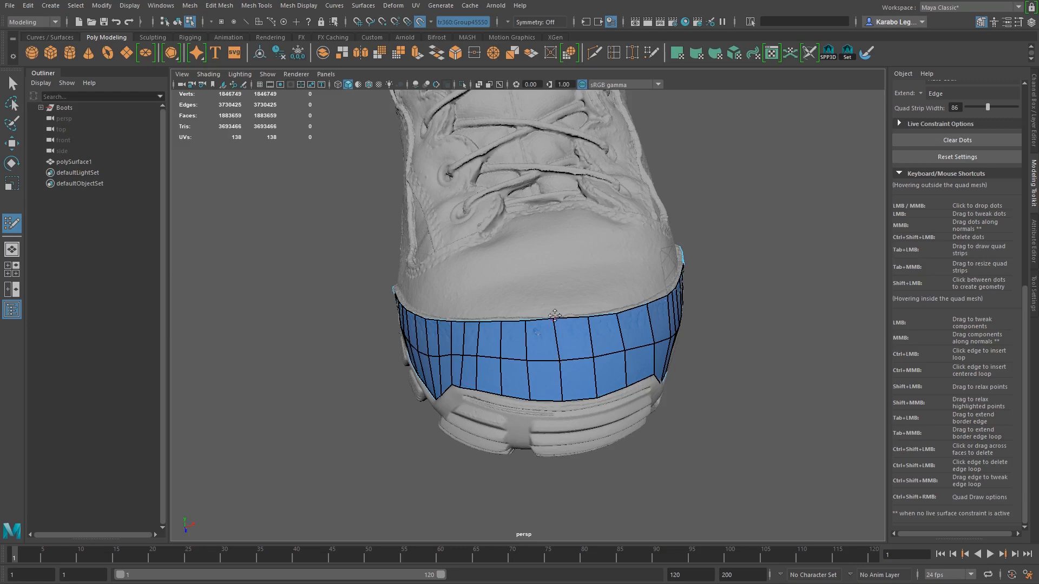
# Add a cross loop between the two bends of the sole's raised corner and fit the strip's lower border vertices to the sole
pyautogui.keyDown('alt'); pyautogui.moveTo(557, 319); pyautogui.dragTo(400, 262); pyautogui.keyUp('alt')
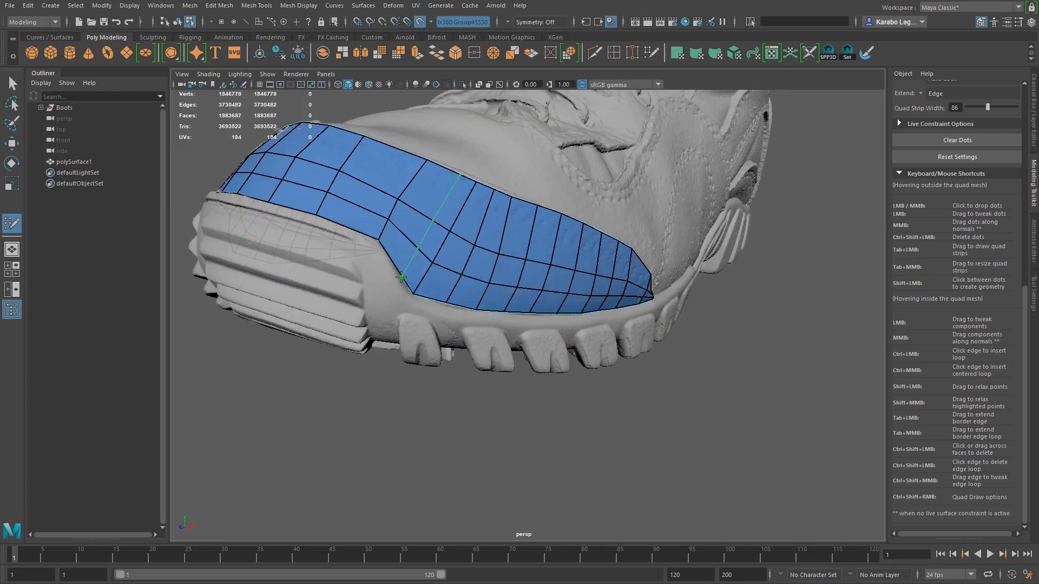
pyautogui.keyDown('alt'); pyautogui.moveTo(401, 266); pyautogui.dragTo(420, 312); pyautogui.keyUp('alt')
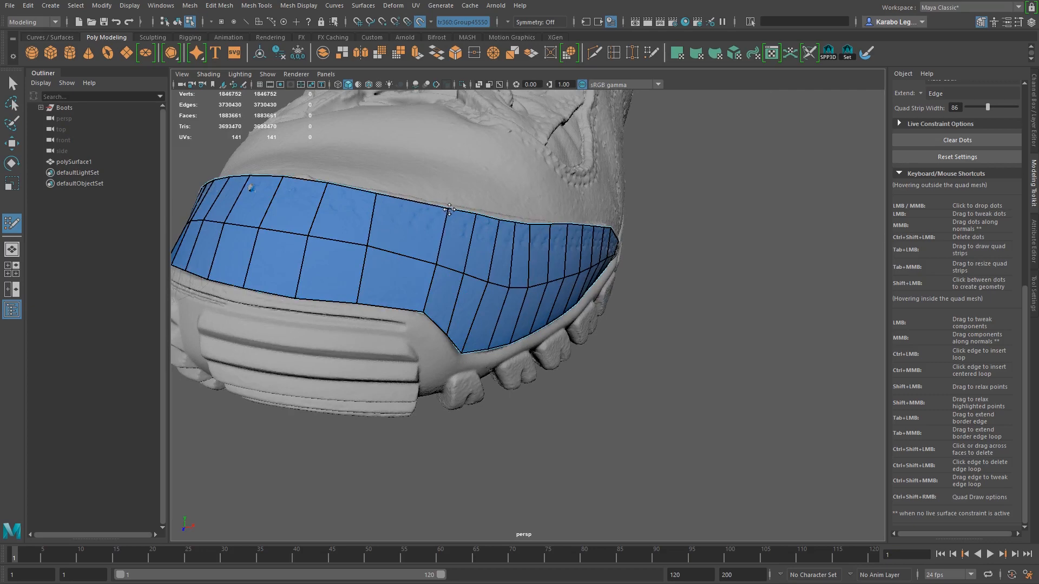
pyautogui.scroll(2, 485, 255)
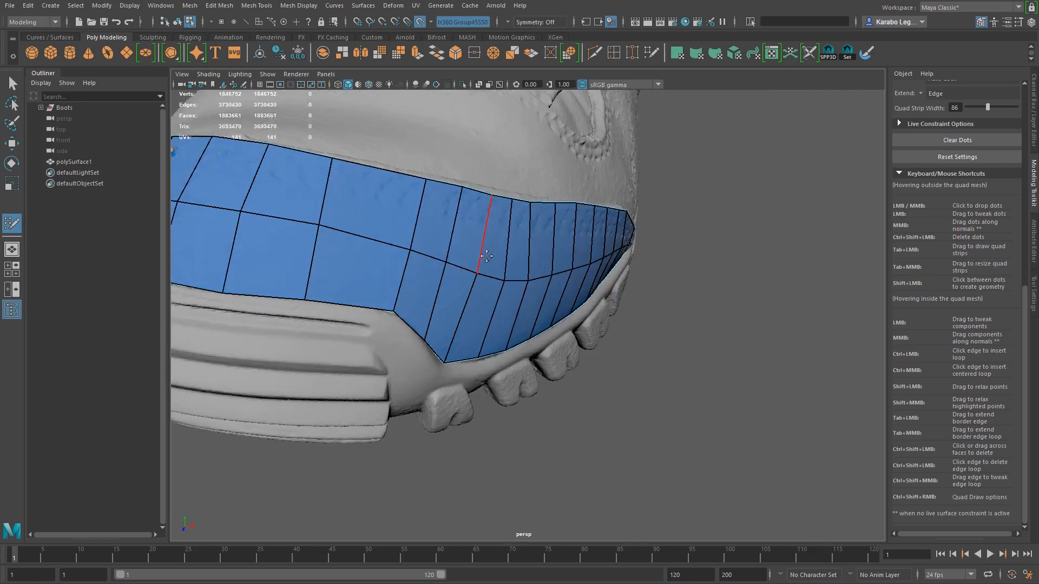
pyautogui.scroll(-3, 488, 258)
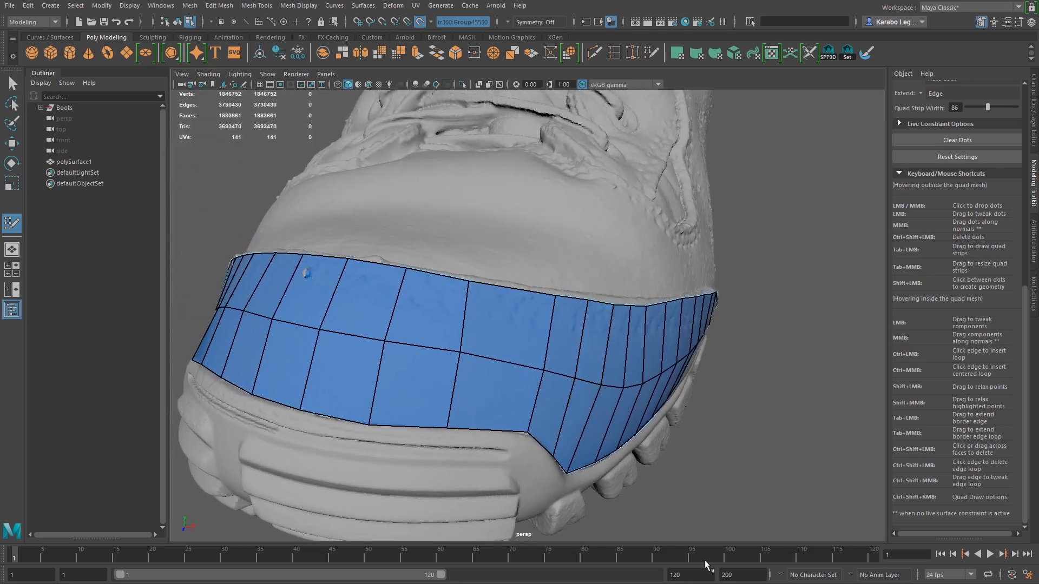
pyautogui.keyDown('alt'); pyautogui.moveTo(477, 336); pyautogui.dragTo(456, 320); pyautogui.keyUp('alt')
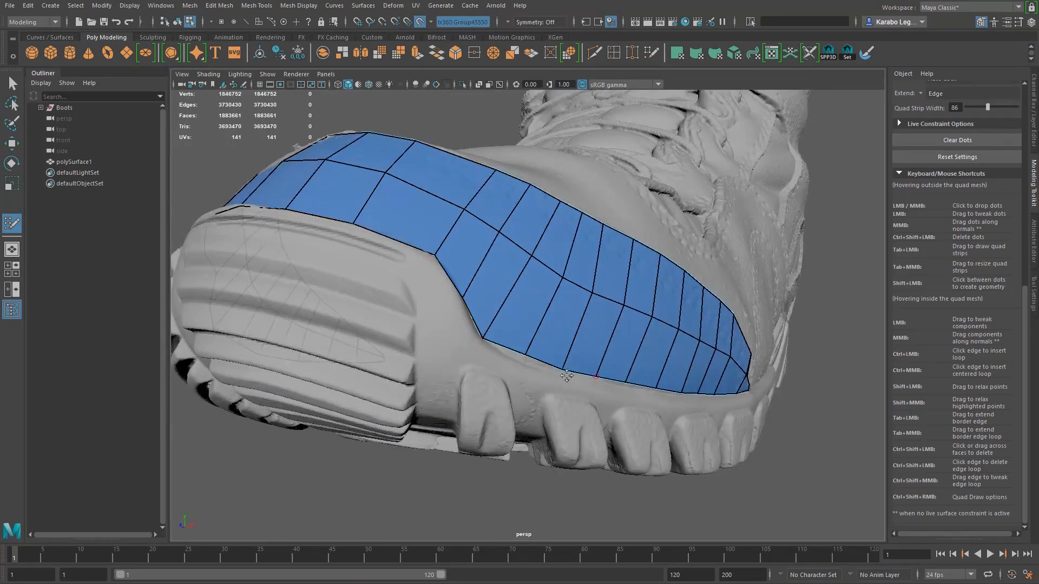
pyautogui.moveTo(522, 356); pyautogui.dragTo(522, 362)
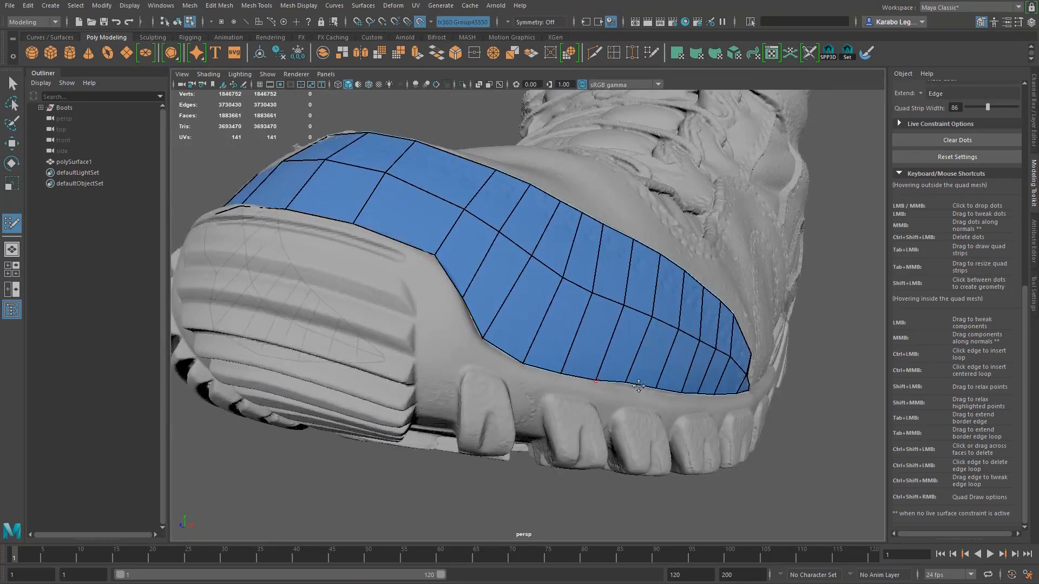
pyautogui.moveTo(627, 385); pyautogui.dragTo(609, 392)
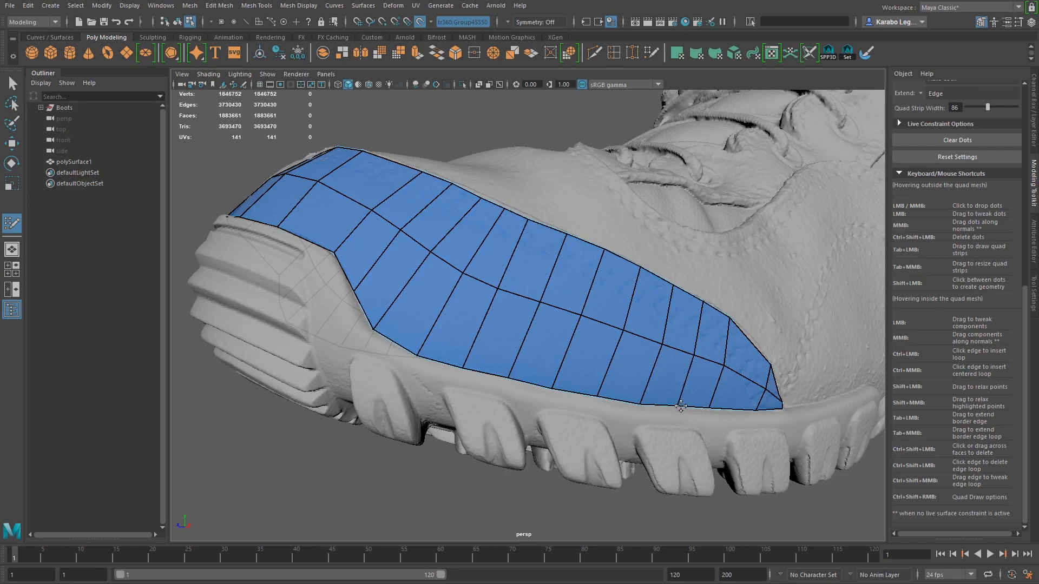
# Insert a lengthwise edge loop close to the strip's lower border along the sole
pyautogui.moveTo(627, 373)
pyautogui.keyDown('alt'); pyautogui.mouseDown()
pyautogui.moveTo(613, 339)
pyautogui.moveTo(648, 347)
pyautogui.moveTo(587, 338)
pyautogui.mouseUp(); pyautogui.keyUp('alt')
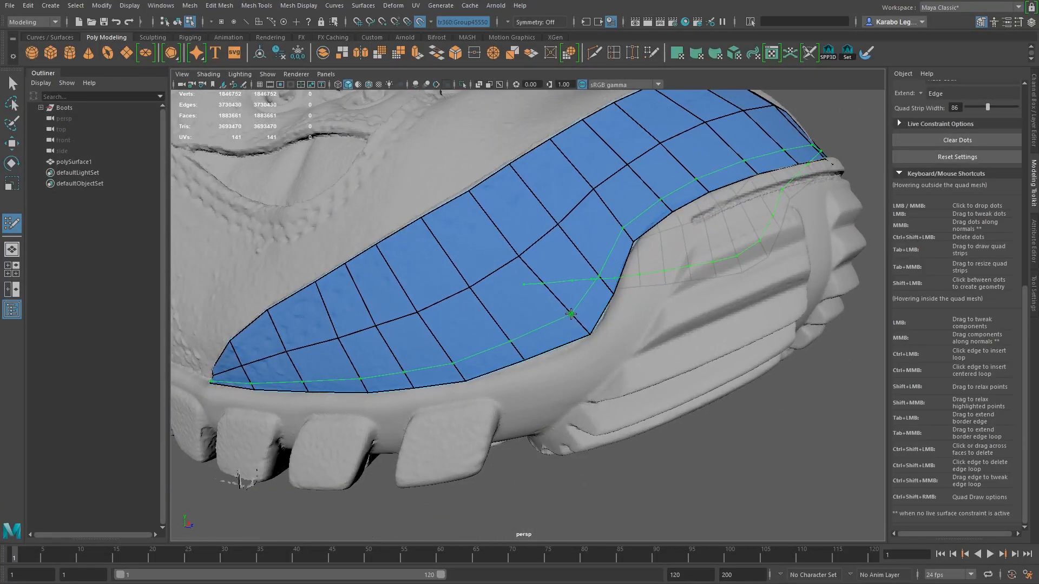
pyautogui.click(571, 314)
pyautogui.keyDown('alt'); pyautogui.moveTo(591, 352); pyautogui.dragTo(537, 355); pyautogui.keyUp('alt')
pyautogui.keyDown('alt'); pyautogui.moveTo(537, 355); pyautogui.dragTo(704, 312, button='right'); pyautogui.keyUp('alt')
pyautogui.keyDown('alt'); pyautogui.moveTo(703, 311); pyautogui.dragTo(630, 358, button='middle'); pyautogui.keyUp('alt')
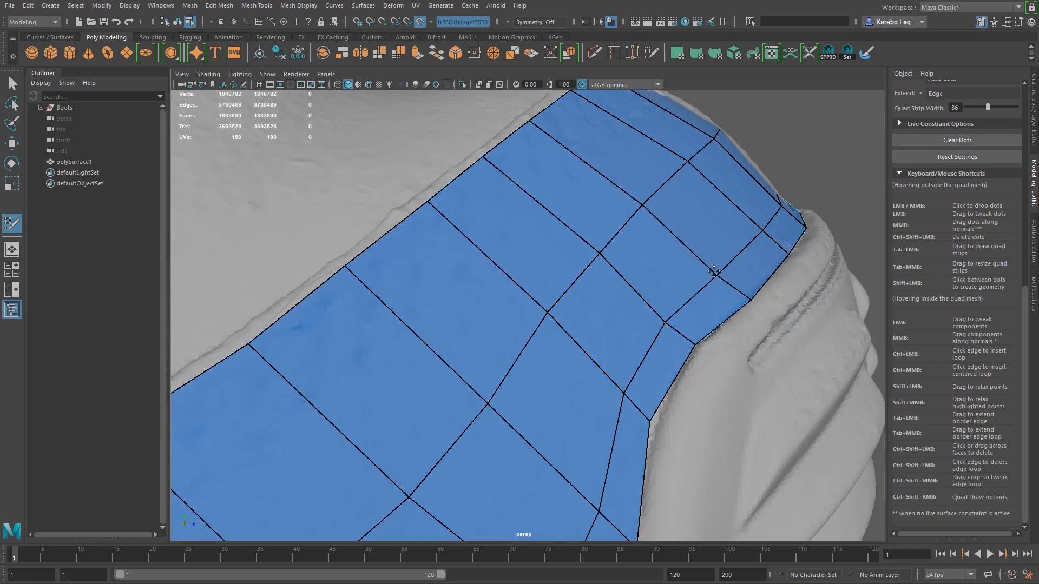
# Examine the lower edge loop around the front of the toe and at the strip's rear corner
pyautogui.keyDown('alt'); pyautogui.moveTo(743, 296); pyautogui.dragTo(529, 304); pyautogui.keyUp('alt')
pyautogui.keyDown('alt'); pyautogui.moveTo(441, 391); pyautogui.dragTo(459, 355); pyautogui.keyUp('alt')
pyautogui.scroll(-5, 487, 368)
pyautogui.moveTo(585, 387)
pyautogui.keyDown('alt'); pyautogui.mouseDown()
pyautogui.moveTo(501, 394)
pyautogui.moveTo(491, 376)
pyautogui.moveTo(485, 385)
pyautogui.moveTo(554, 417)
pyautogui.moveTo(857, 365)
pyautogui.mouseUp(); pyautogui.keyUp('alt')
pyautogui.scroll(3, 501, 393)
pyautogui.scroll(3, 501, 393)
pyautogui.scroll(-3, 558, 414)
pyautogui.keyDown('alt'); pyautogui.moveTo(541, 387); pyautogui.dragTo(514, 475); pyautogui.keyUp('alt')
pyautogui.keyDown('alt'); pyautogui.moveTo(515, 476); pyautogui.dragTo(520, 554, button='right'); pyautogui.keyUp('alt')
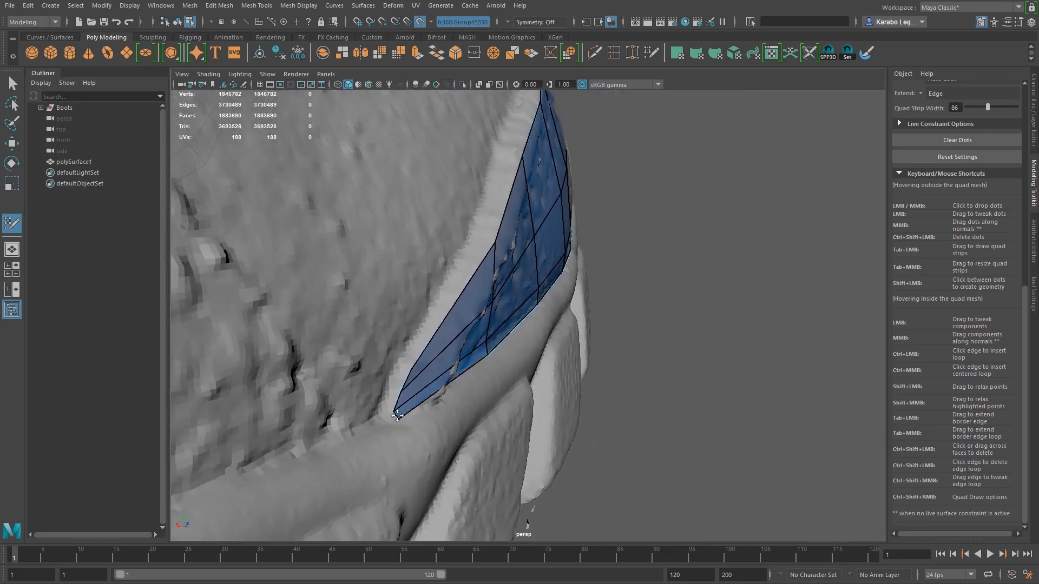
# Insert a lengthwise edge loop close to the strip's upper border along the stitched seam
pyautogui.keyDown('alt'); pyautogui.moveTo(519, 394); pyautogui.dragTo(363, 385); pyautogui.keyUp('alt')
pyautogui.scroll(-3, 422, 373)
pyautogui.moveTo(522, 268); pyautogui.dragTo(527, 255)
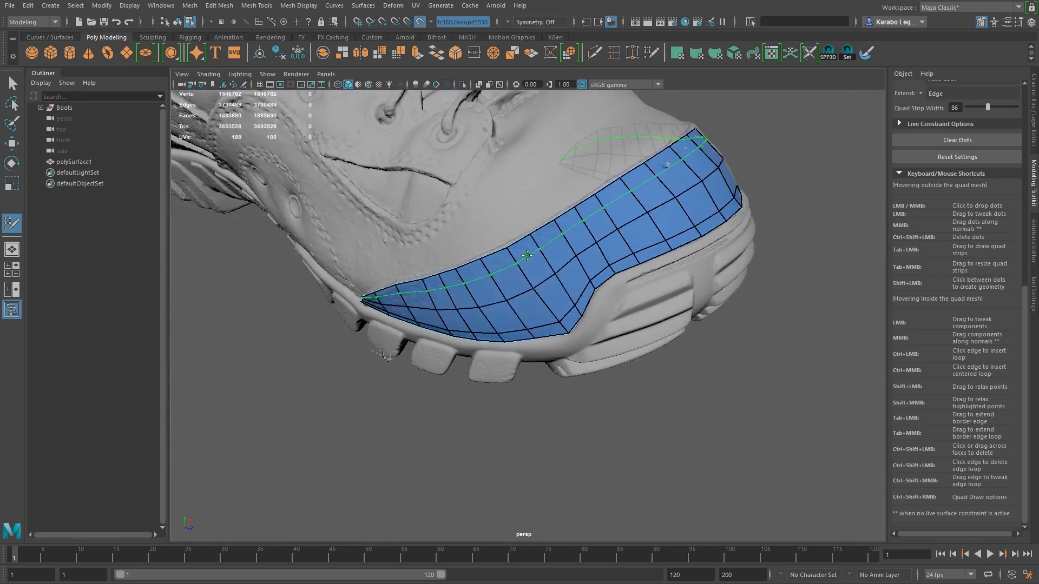
pyautogui.keyDown('ctrl'); pyautogui.click(528, 255); pyautogui.keyUp('ctrl')
# Insert a cross loop through the long quads near the strip's rear corner and fit its upper vertex to the seam
pyautogui.keyDown('alt'); pyautogui.moveTo(541, 303); pyautogui.dragTo(624, 236); pyautogui.keyUp('alt')
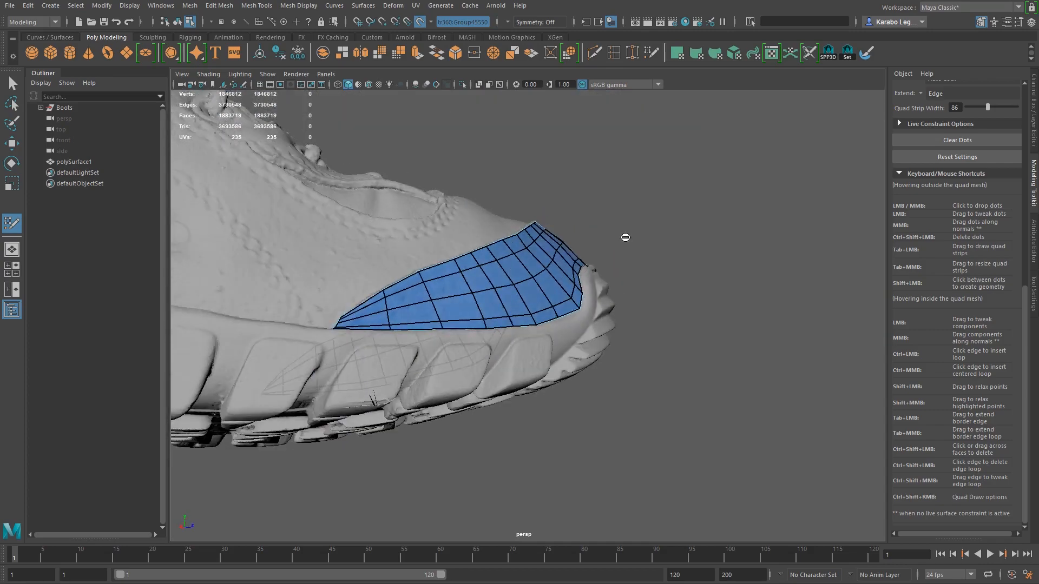
pyautogui.scroll(1, 512, 290)
pyautogui.keyDown('alt'); pyautogui.moveTo(512, 291); pyautogui.dragTo(587, 314); pyautogui.keyUp('alt')
pyautogui.scroll(3, 587, 313)
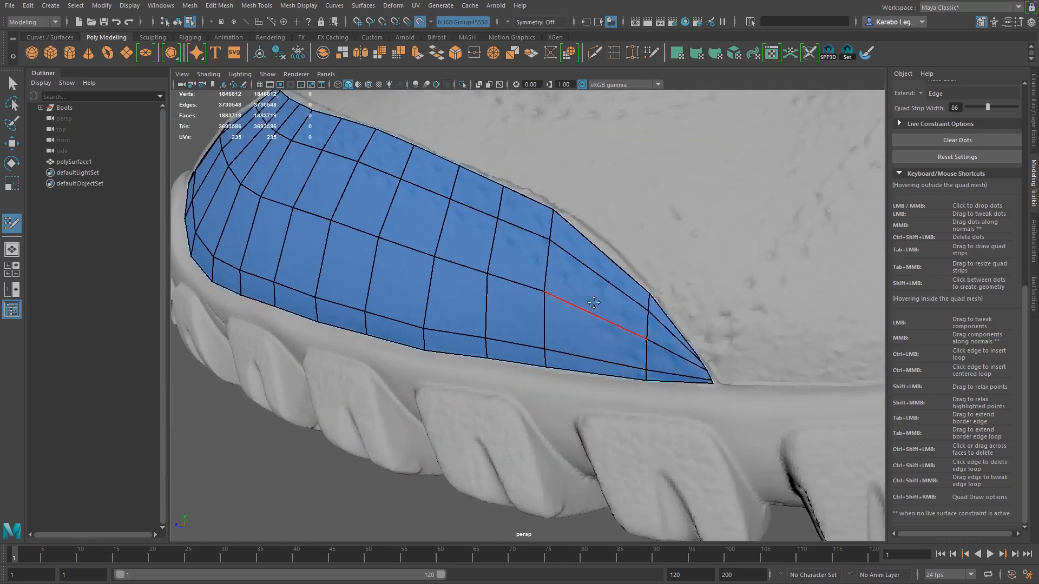
pyautogui.keyDown('ctrl'); pyautogui.click(597, 304); pyautogui.keyUp('ctrl')
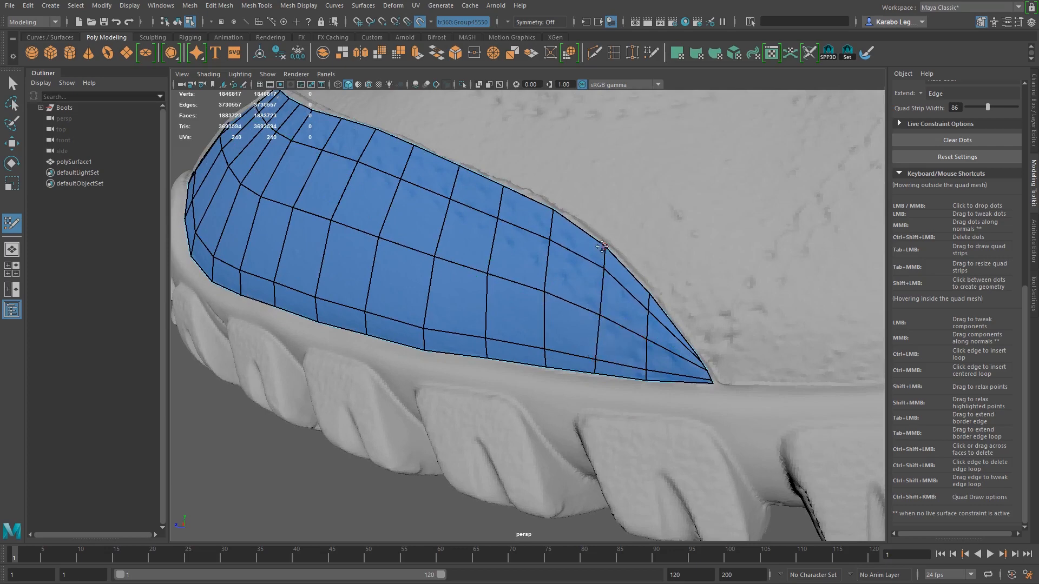
pyautogui.scroll(-5, 646, 314)
pyautogui.keyDown('alt'); pyautogui.moveTo(601, 311); pyautogui.dragTo(564, 301); pyautogui.keyUp('alt')
pyautogui.scroll(5, 568, 314)
pyautogui.keyDown('alt'); pyautogui.moveTo(617, 402); pyautogui.dragTo(552, 311, button='middle'); pyautogui.keyUp('alt')
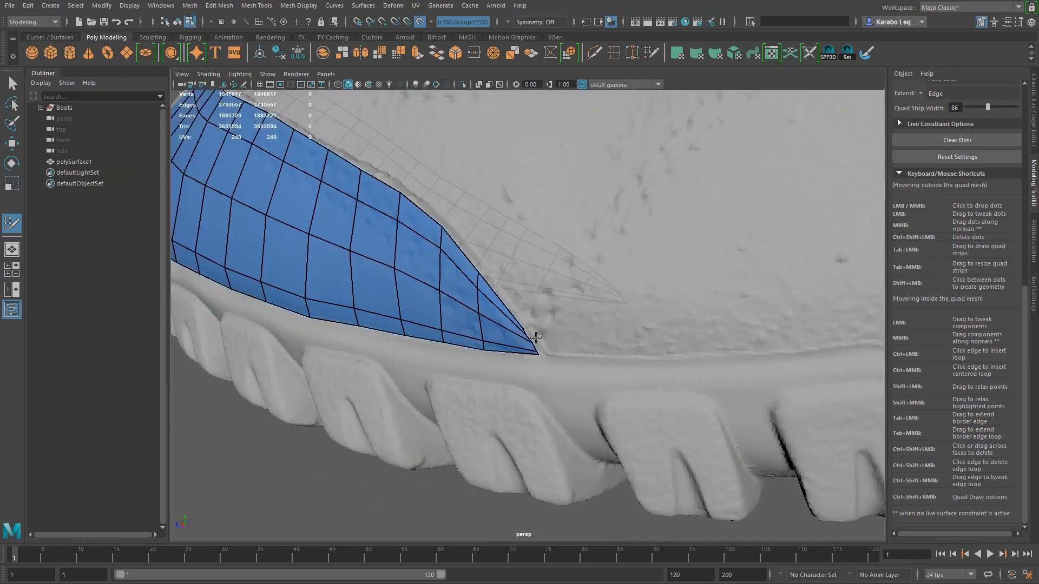
# Insert another cross loop through the toe strip, tight against its rear corner
pyautogui.scroll(5, 541, 330)
pyautogui.keyDown('alt'); pyautogui.moveTo(506, 378); pyautogui.dragTo(567, 355, button='middle'); pyautogui.keyUp('alt')
pyautogui.moveTo(592, 300); pyautogui.dragTo(587, 295)
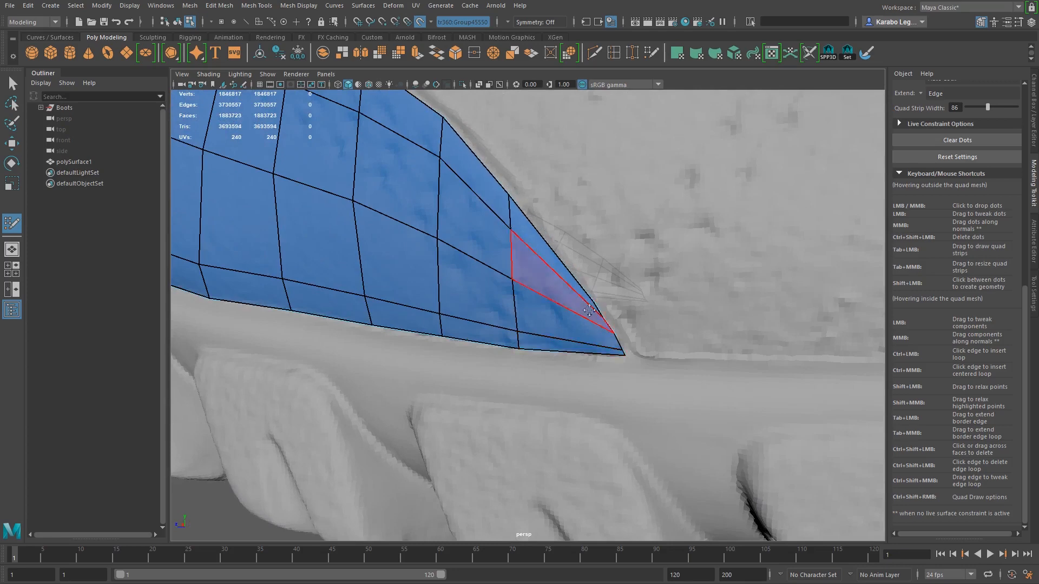
pyautogui.moveTo(523, 327)
pyautogui.keyDown('alt'); pyautogui.mouseDown()
pyautogui.moveTo(514, 327)
pyautogui.moveTo(527, 334)
pyautogui.mouseUp(); pyautogui.keyUp('alt')
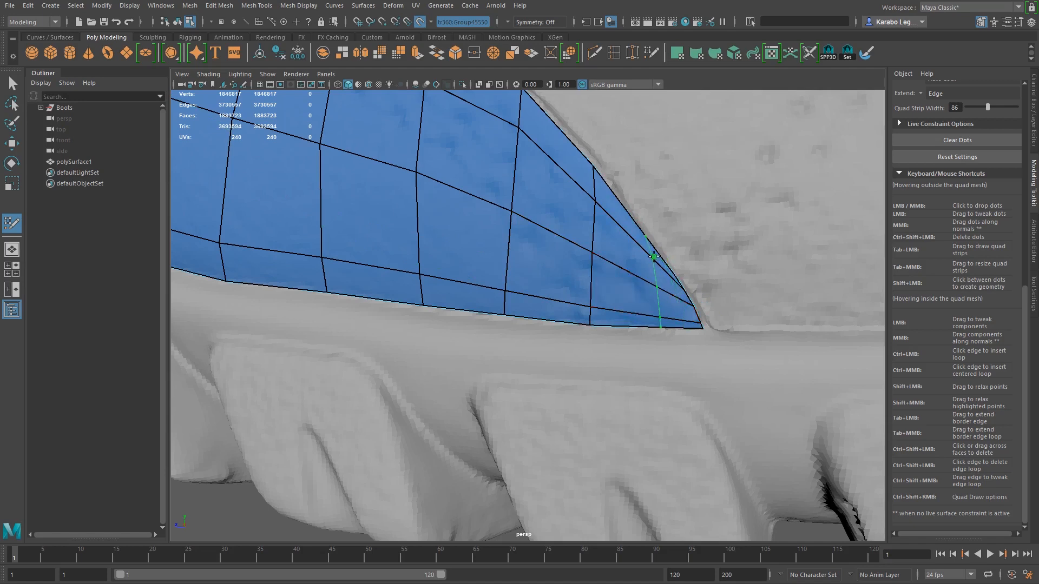
pyautogui.keyDown('ctrl'); pyautogui.click(656, 257); pyautogui.keyUp('ctrl')
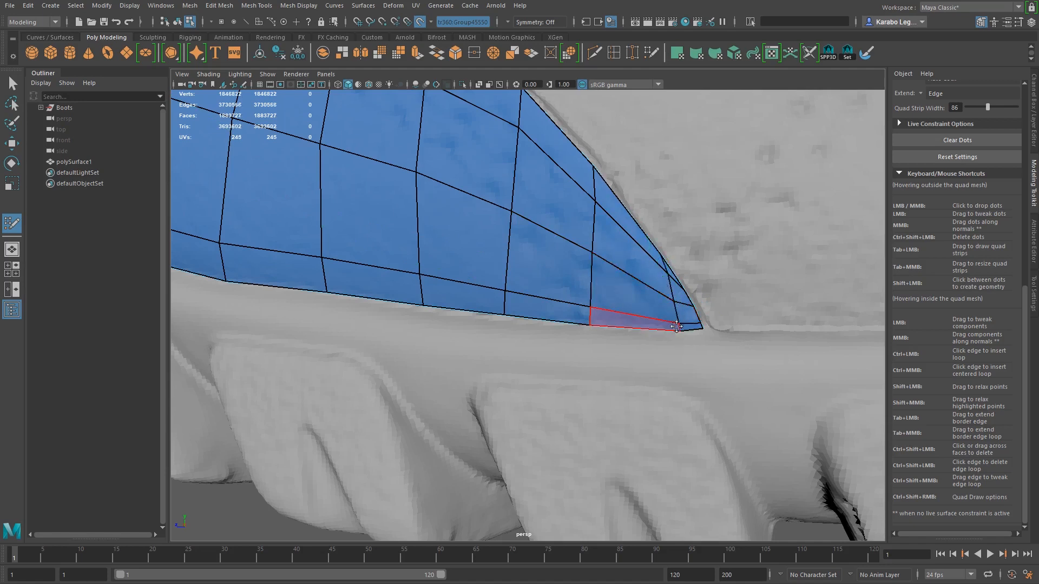
# Shift the new loop's inner and lower border vertices slightly toward the toe to even out the corner quads
pyautogui.moveTo(679, 327); pyautogui.dragTo(670, 327)
pyautogui.hotkey('ctrl', 'z')
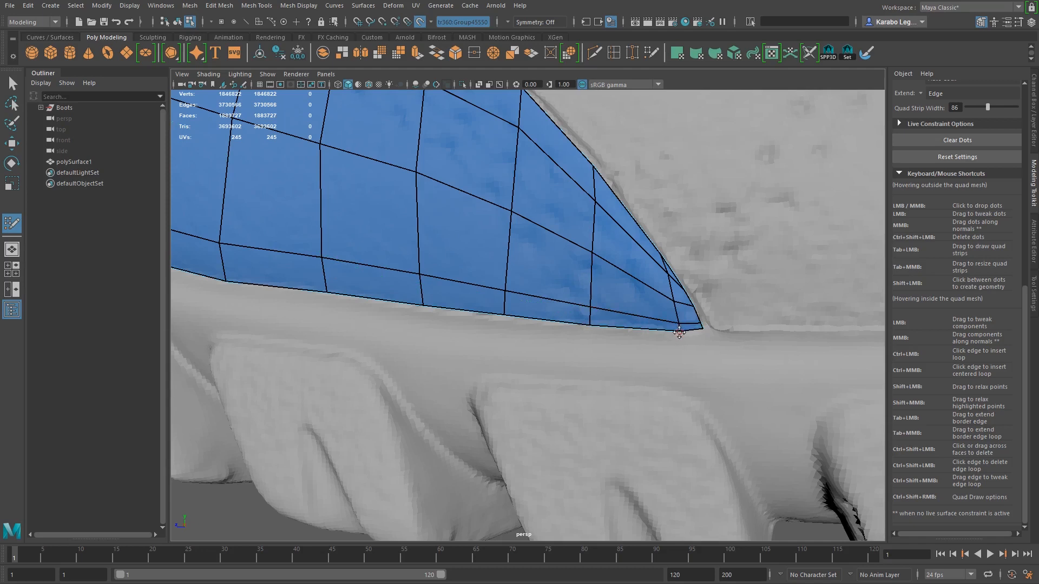
pyautogui.moveTo(674, 302); pyautogui.dragTo(664, 274)
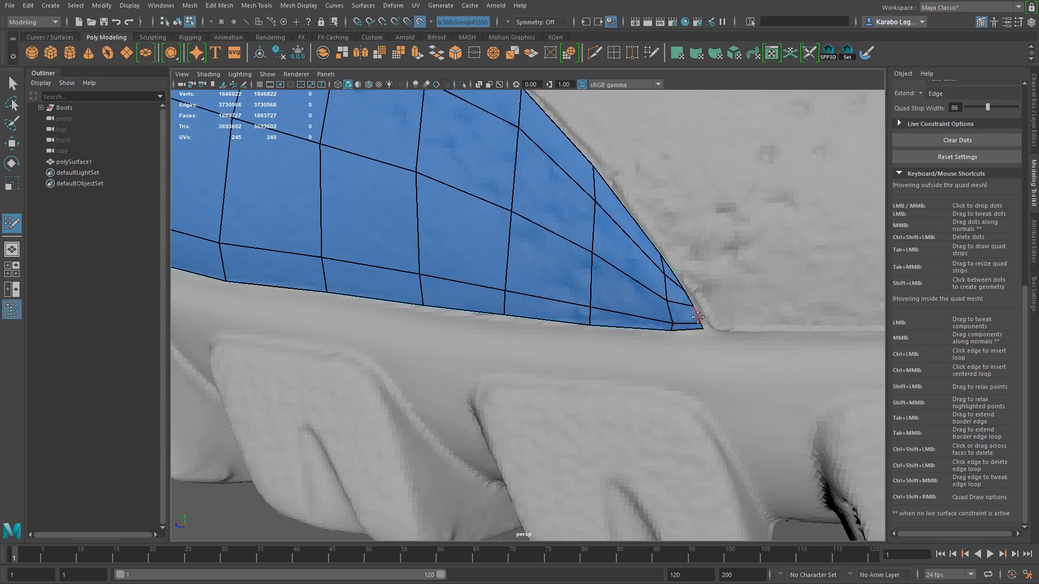
pyautogui.moveTo(671, 323); pyautogui.dragTo(668, 323)
# Weld the extra border vertices at the strip's rear corner onto their neighbours so the border loops turn the corner
pyautogui.keyDown('alt'); pyautogui.moveTo(676, 293); pyautogui.dragTo(622, 251, button='middle'); pyautogui.keyUp('alt')
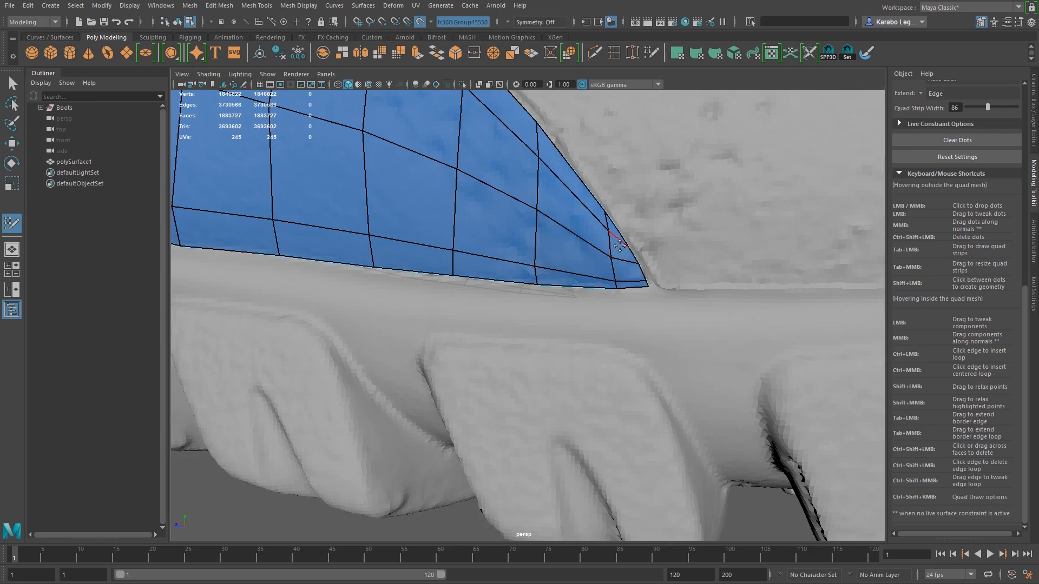
pyautogui.keyDown('alt'); pyautogui.moveTo(576, 221); pyautogui.dragTo(577, 184, button='middle'); pyautogui.keyUp('alt')
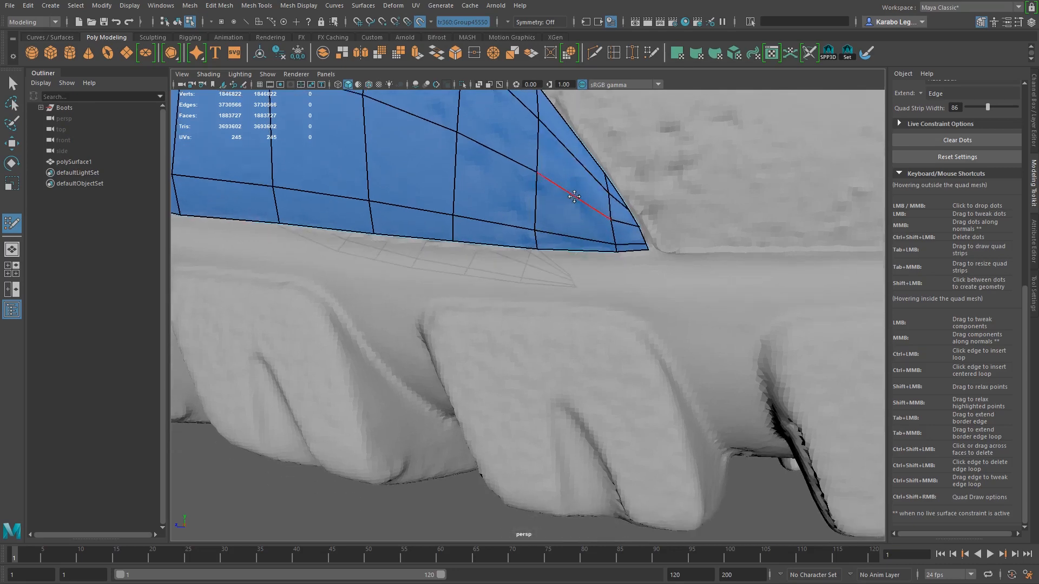
pyautogui.keyDown('alt'); pyautogui.moveTo(577, 184); pyautogui.dragTo(577, 199, button='middle'); pyautogui.keyUp('alt')
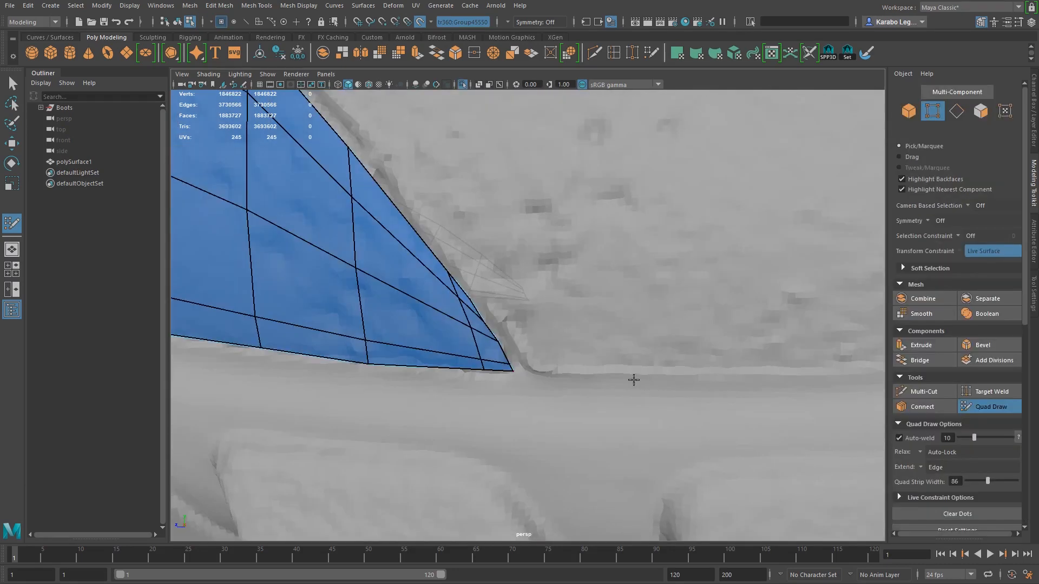
pyautogui.scroll(2, 633, 380)
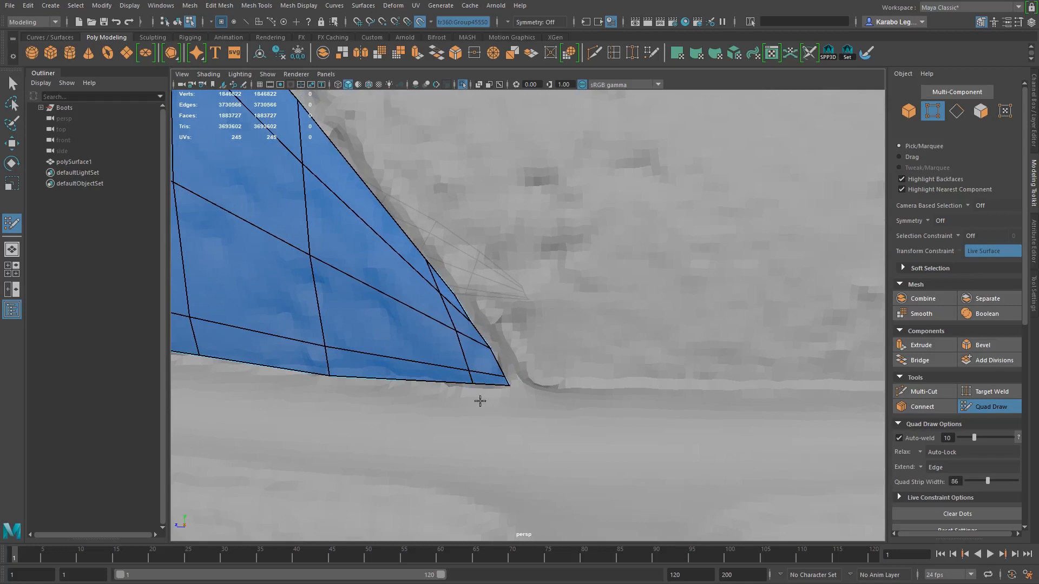
pyautogui.moveTo(461, 305); pyautogui.dragTo(456, 293)
pyautogui.moveTo(426, 258); pyautogui.dragTo(458, 292)
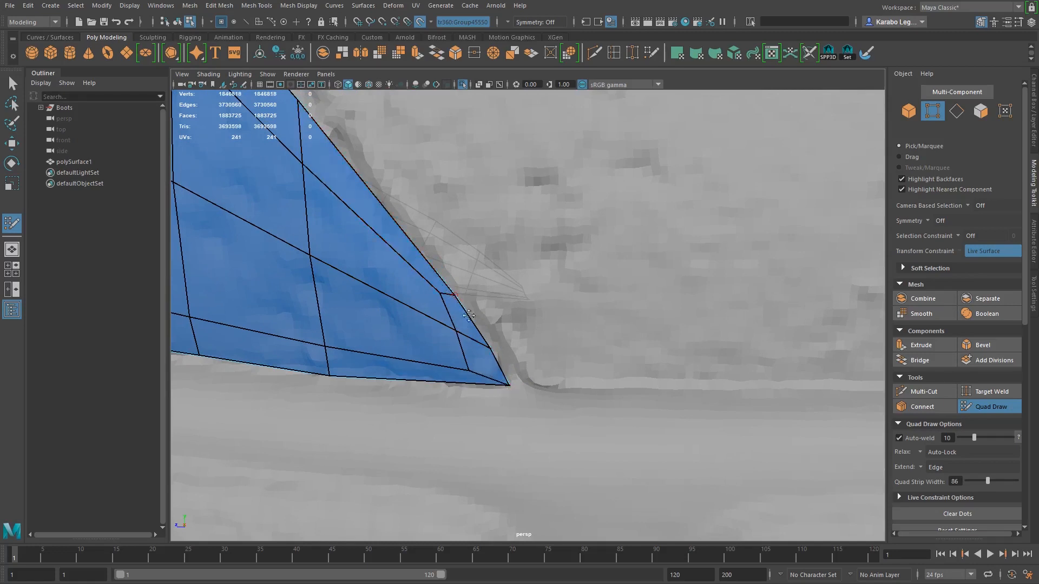
# Reposition the inner vertices beside the rear corner to balance the quads around it
pyautogui.moveTo(444, 293)
pyautogui.mouseDown()
pyautogui.moveTo(430, 293)
pyautogui.moveTo(449, 292)
pyautogui.mouseUp()
pyautogui.moveTo(463, 369)
pyautogui.mouseDown()
pyautogui.moveTo(456, 340)
pyautogui.moveTo(441, 343)
pyautogui.moveTo(508, 350)
pyautogui.moveTo(471, 330)
pyautogui.moveTo(434, 339)
pyautogui.moveTo(644, 374)
pyautogui.mouseUp()
pyautogui.keyDown('alt'); pyautogui.moveTo(556, 420); pyautogui.dragTo(654, 391); pyautogui.keyUp('alt')
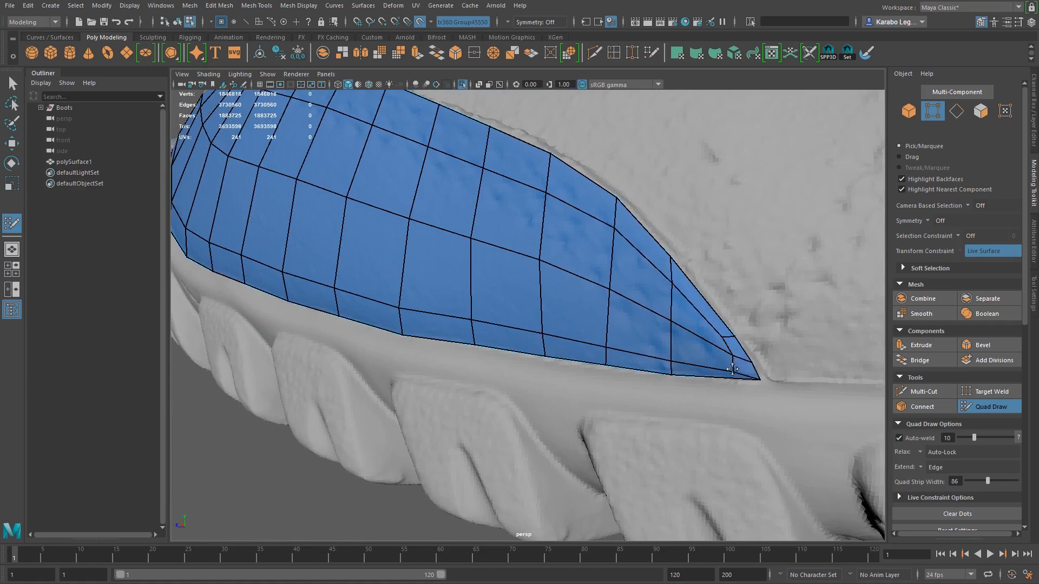
pyautogui.moveTo(732, 356); pyautogui.dragTo(868, 319)
# Insert a cross loop close to the strip's rear corner on the opposite side of the boot
pyautogui.scroll(-5, 730, 355)
pyautogui.keyDown('alt'); pyautogui.moveTo(563, 285); pyautogui.dragTo(588, 280); pyautogui.keyUp('alt')
pyautogui.keyDown('alt'); pyautogui.moveTo(510, 310); pyautogui.dragTo(597, 315, button='middle'); pyautogui.keyUp('alt')
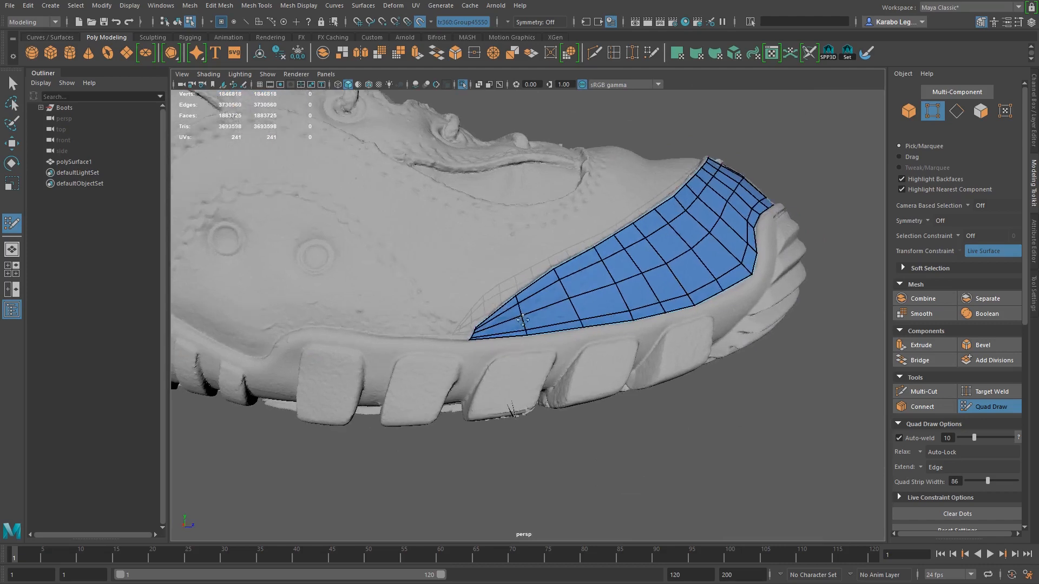
pyautogui.scroll(6, 597, 317)
pyautogui.keyDown('alt'); pyautogui.moveTo(527, 365); pyautogui.dragTo(549, 360); pyautogui.keyUp('alt')
pyautogui.keyDown('ctrl'); pyautogui.click(447, 357); pyautogui.keyUp('ctrl')
pyautogui.scroll(5, 428, 363)
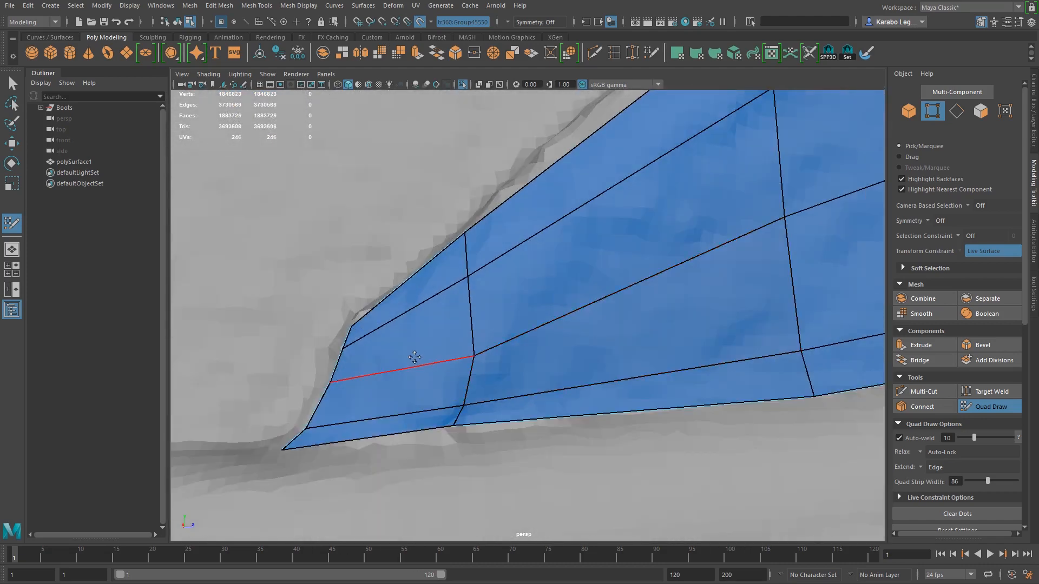
# Weld the surplus border vertices at the opposite rear corner into its upper and lower corner points
pyautogui.moveTo(341, 351); pyautogui.dragTo(347, 327)
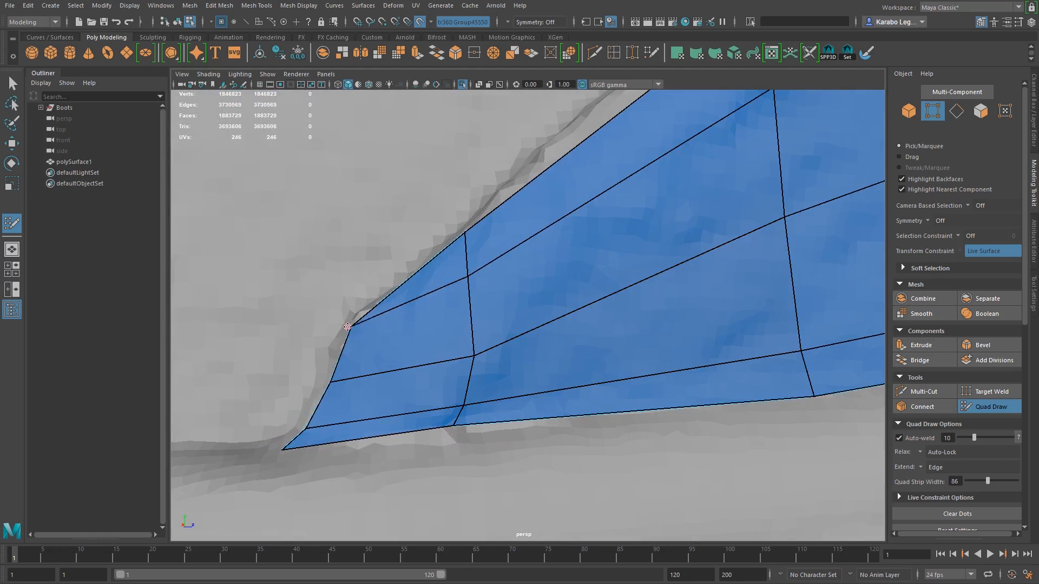
pyautogui.moveTo(306, 429); pyautogui.dragTo(282, 449)
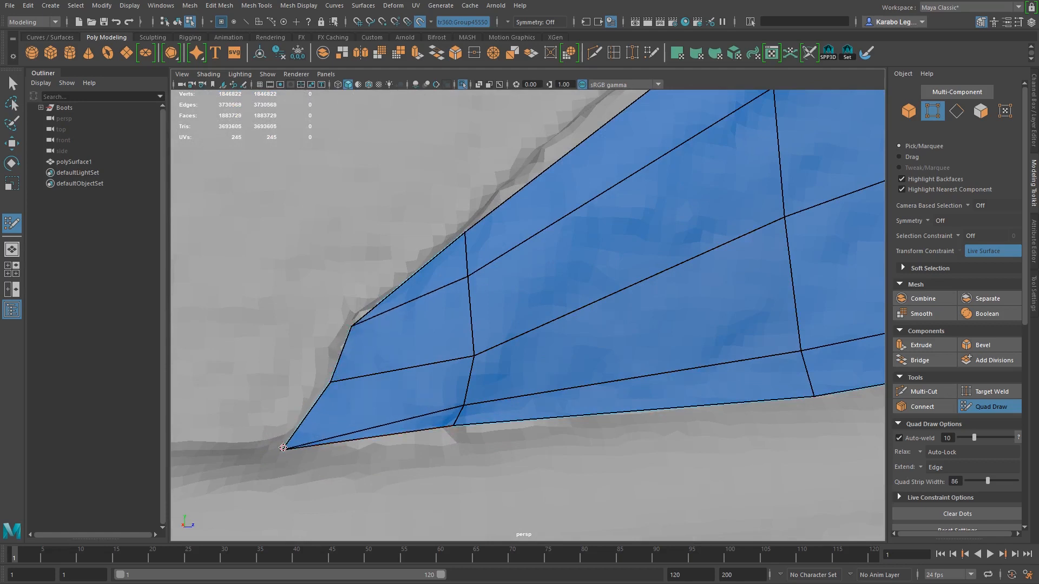
pyautogui.keyDown('ctrl'); pyautogui.keyDown('shift'); pyautogui.click(406, 422); pyautogui.keyUp('shift'); pyautogui.keyUp('ctrl')
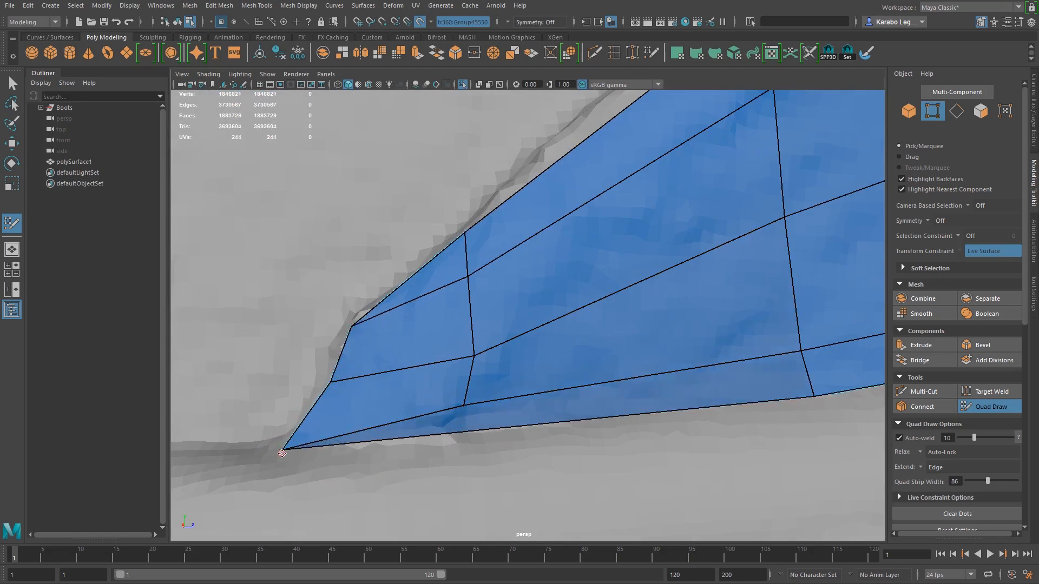
pyautogui.moveTo(465, 232)
pyautogui.mouseDown()
pyautogui.moveTo(349, 312)
pyautogui.moveTo(351, 327)
pyautogui.moveTo(361, 320)
pyautogui.mouseUp()
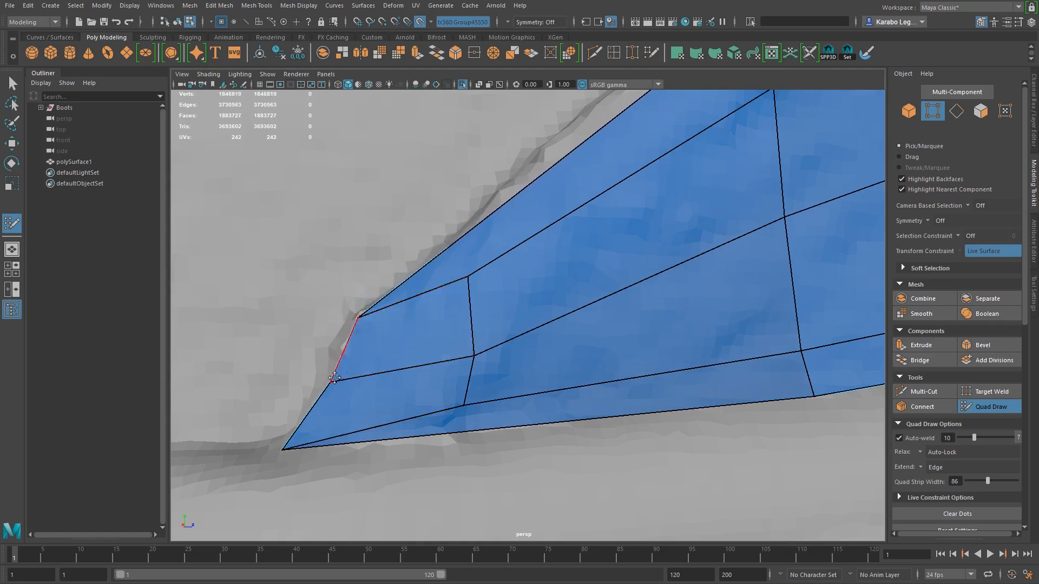
# Fit the opposite corner point to the seam and move the inner loop's vertices closer to the corner
pyautogui.moveTo(282, 449); pyautogui.dragTo(291, 442)
pyautogui.moveTo(469, 380); pyautogui.dragTo(398, 382)
pyautogui.moveTo(468, 277); pyautogui.dragTo(435, 298)
pyautogui.moveTo(412, 370); pyautogui.dragTo(403, 371)
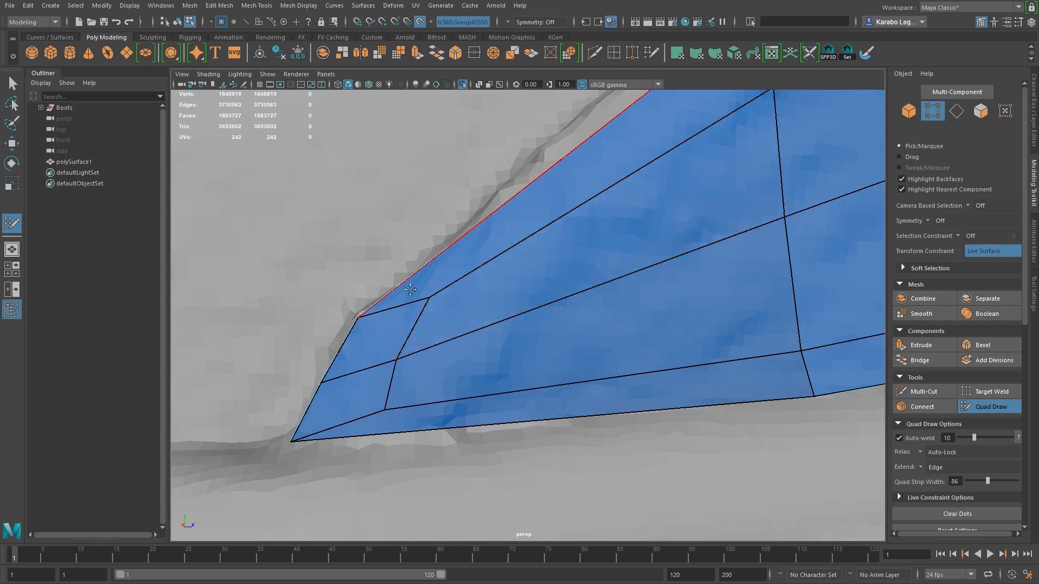
pyautogui.scroll(-2, 466, 421)
pyautogui.scroll(-5, 467, 421)
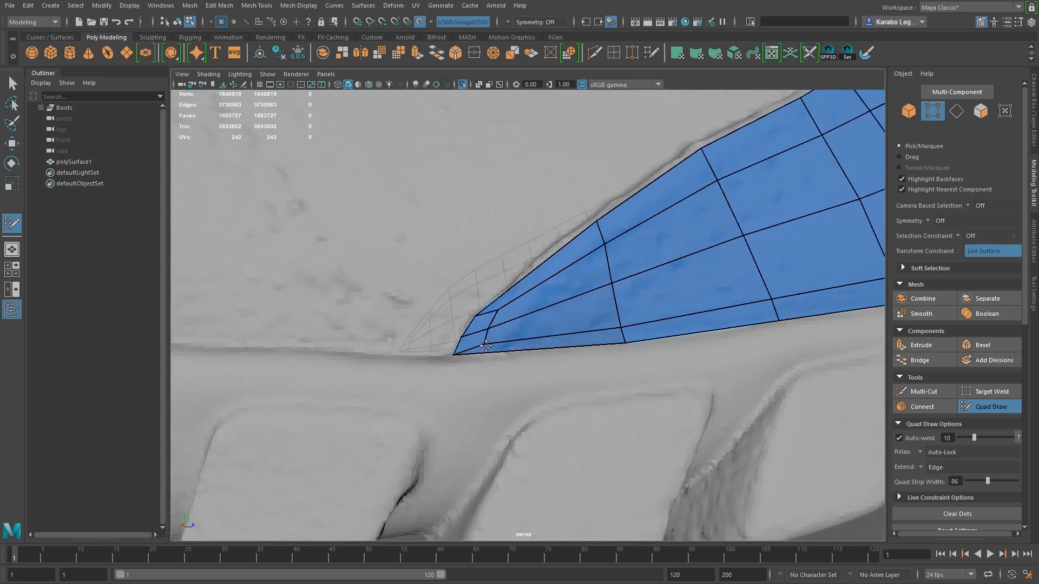
pyautogui.moveTo(488, 332); pyautogui.dragTo(485, 329)
# Relax the inner points along the side of the toe strip
pyautogui.scroll(-5, 568, 350)
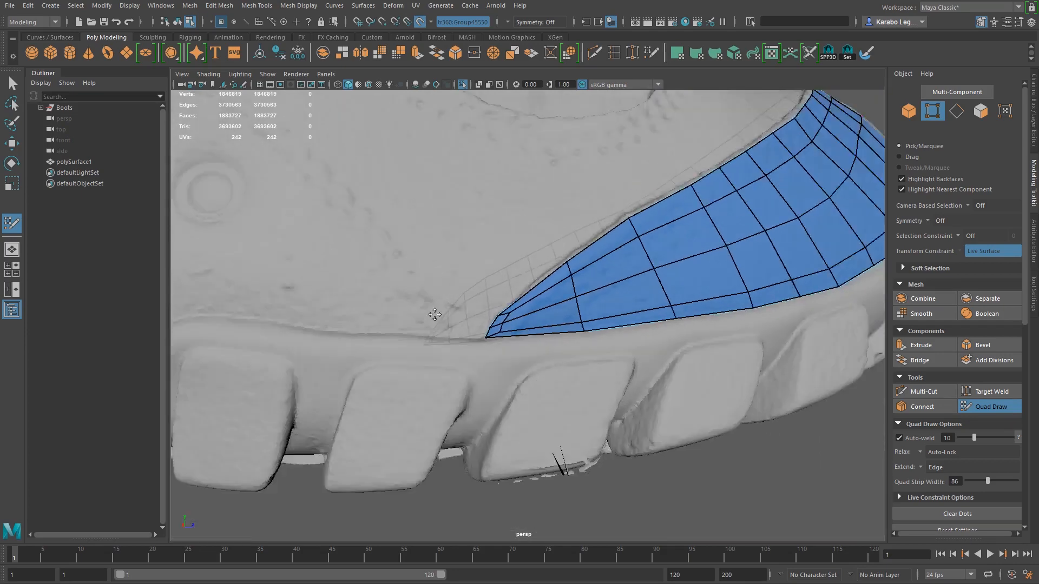
pyautogui.keyDown('alt'); pyautogui.moveTo(568, 350); pyautogui.dragTo(546, 373); pyautogui.keyUp('alt')
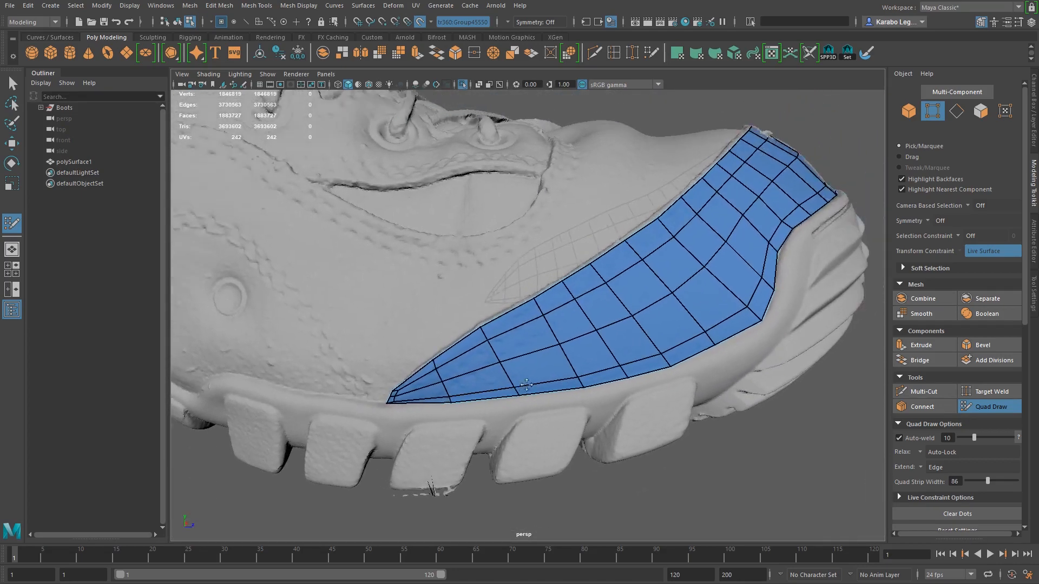
pyautogui.keyDown('alt'); pyautogui.moveTo(557, 354); pyautogui.dragTo(506, 400, button='middle'); pyautogui.keyUp('alt')
pyautogui.keyDown('alt'); pyautogui.moveTo(506, 400); pyautogui.dragTo(503, 403); pyautogui.keyUp('alt')
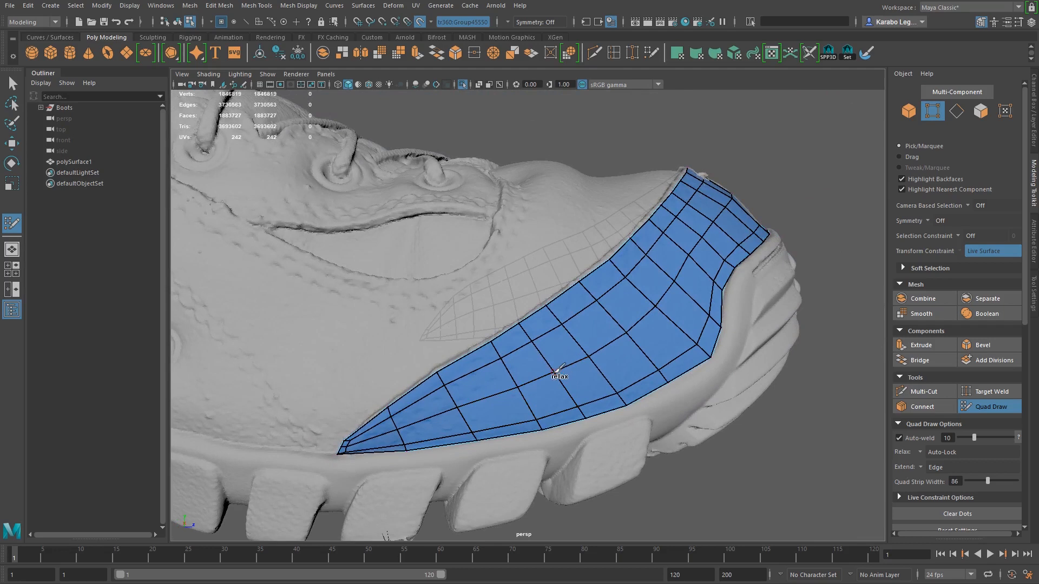
pyautogui.moveTo(555, 371)
pyautogui.keyDown('shift'); pyautogui.mouseDown()
pyautogui.moveTo(533, 382)
pyautogui.moveTo(599, 352)
pyautogui.moveTo(510, 364)
pyautogui.mouseUp(); pyautogui.keyUp('shift')
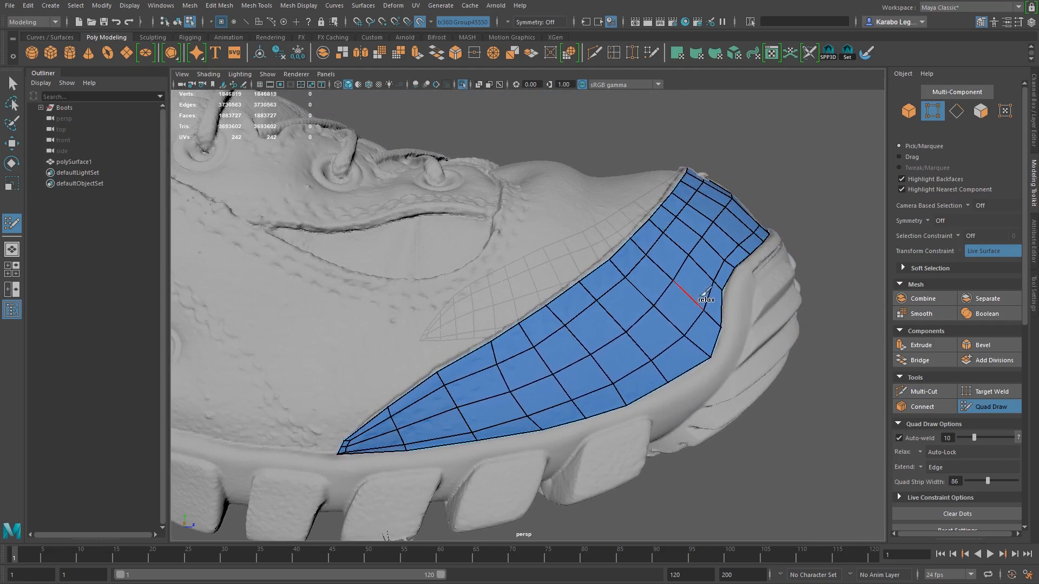
# Insert an additional cross loop through the wide quads of the toe strip
pyautogui.keyDown('ctrl'); pyautogui.click(696, 297); pyautogui.keyUp('ctrl')
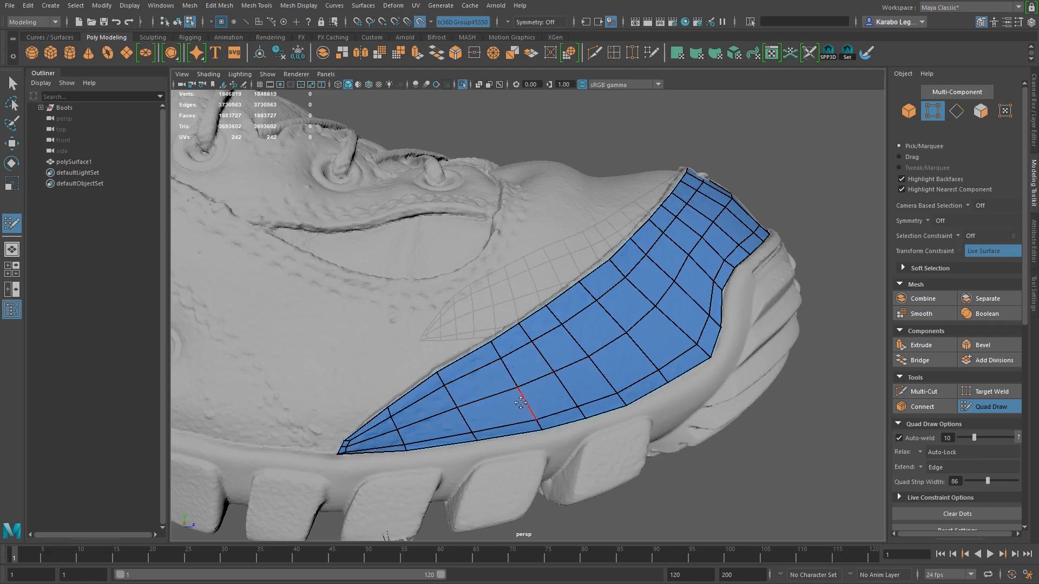
pyautogui.keyDown('ctrl'); pyautogui.click(514, 375); pyautogui.keyUp('ctrl')
pyautogui.keyDown('alt'); pyautogui.moveTo(525, 387); pyautogui.dragTo(494, 410, button='middle'); pyautogui.keyUp('alt')
pyautogui.scroll(-5, 493, 410)
pyautogui.moveTo(494, 410)
pyautogui.keyDown('alt'); pyautogui.mouseDown()
pyautogui.moveTo(443, 423)
pyautogui.moveTo(362, 408)
pyautogui.moveTo(702, 494)
pyautogui.moveTo(587, 420)
pyautogui.moveTo(505, 424)
pyautogui.moveTo(601, 413)
pyautogui.moveTo(436, 418)
pyautogui.moveTo(637, 398)
pyautogui.moveTo(528, 376)
pyautogui.moveTo(497, 422)
pyautogui.mouseUp(); pyautogui.keyUp('alt')
pyautogui.keyDown('ctrl'); pyautogui.click(504, 402); pyautogui.keyUp('ctrl')
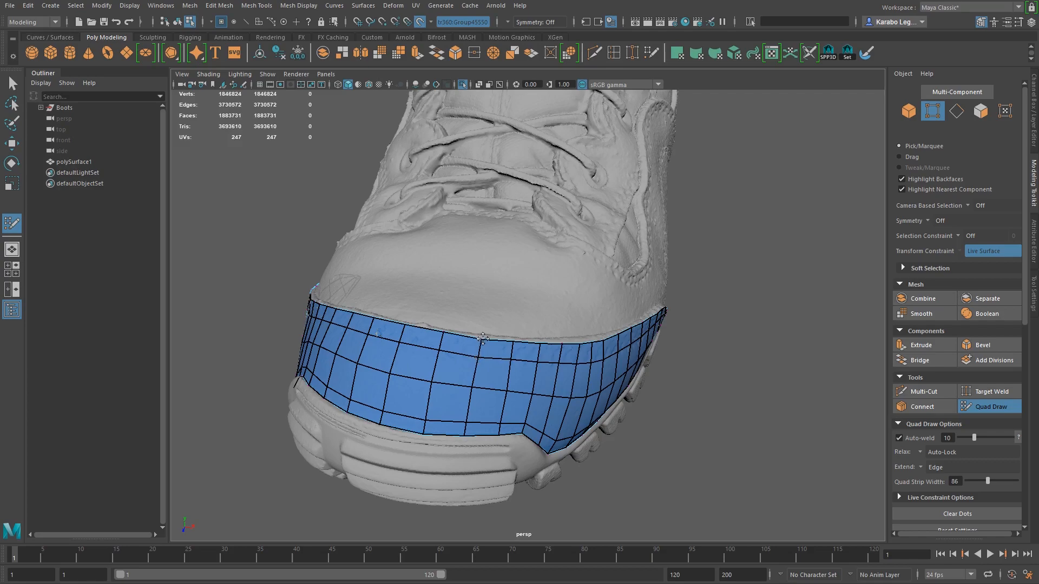
# Leave Quad Draw on the toe strip, return to object selection and deselect the mesh to work on the heel
pyautogui.moveTo(545, 413)
pyautogui.keyDown('alt'); pyautogui.mouseDown()
pyautogui.moveTo(460, 359)
pyautogui.moveTo(543, 366)
pyautogui.moveTo(521, 388)
pyautogui.moveTo(533, 397)
pyautogui.moveTo(485, 380)
pyautogui.moveTo(610, 399)
pyautogui.moveTo(519, 400)
pyautogui.moveTo(609, 400)
pyautogui.moveTo(530, 398)
pyautogui.mouseUp(); pyautogui.keyUp('alt')
pyautogui.keyDown('alt'); pyautogui.moveTo(603, 341); pyautogui.dragTo(472, 314); pyautogui.keyUp('alt')
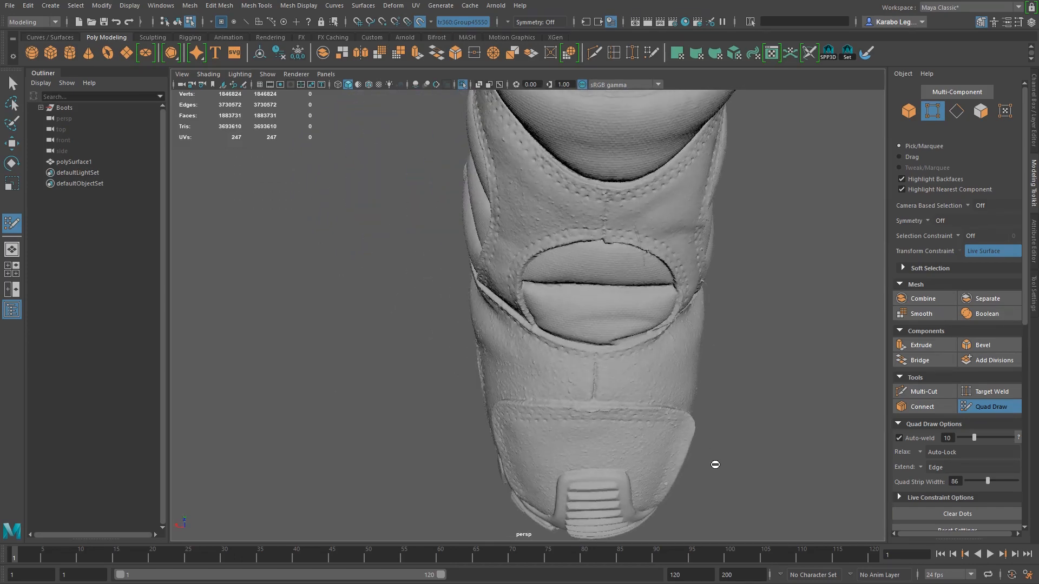
pyautogui.keyDown('alt'); pyautogui.moveTo(544, 398); pyautogui.dragTo(589, 384); pyautogui.keyUp('alt')
pyautogui.keyDown('alt'); pyautogui.moveTo(607, 348); pyautogui.dragTo(629, 388); pyautogui.keyUp('alt')
pyautogui.keyDown('alt'); pyautogui.moveTo(473, 297); pyautogui.dragTo(547, 300, button='middle'); pyautogui.keyUp('alt')
pyautogui.click(991, 410)
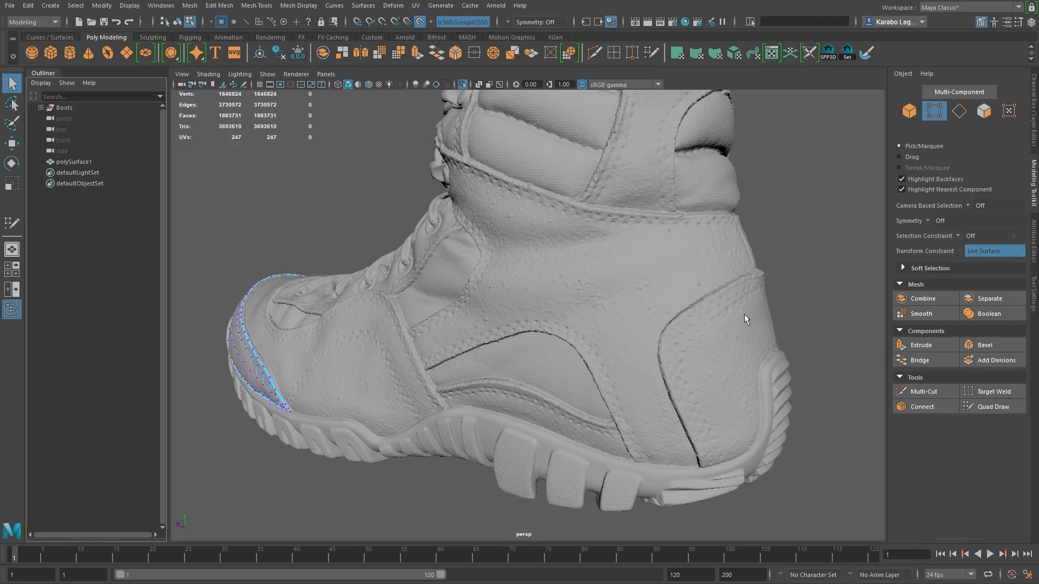
pyautogui.moveTo(194, 184); pyautogui.dragTo(533, 244, button='right')
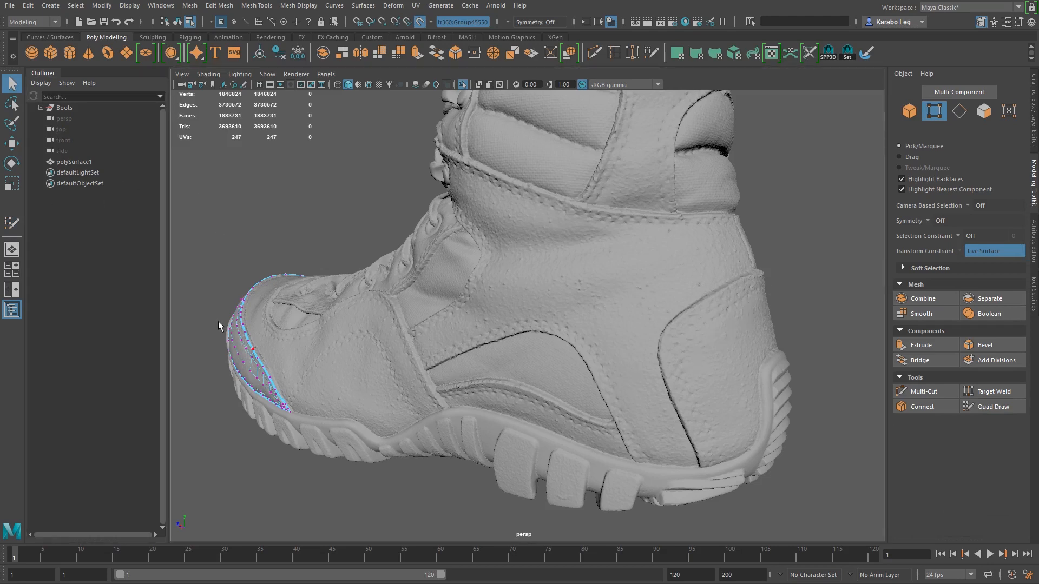
pyautogui.press('F8')
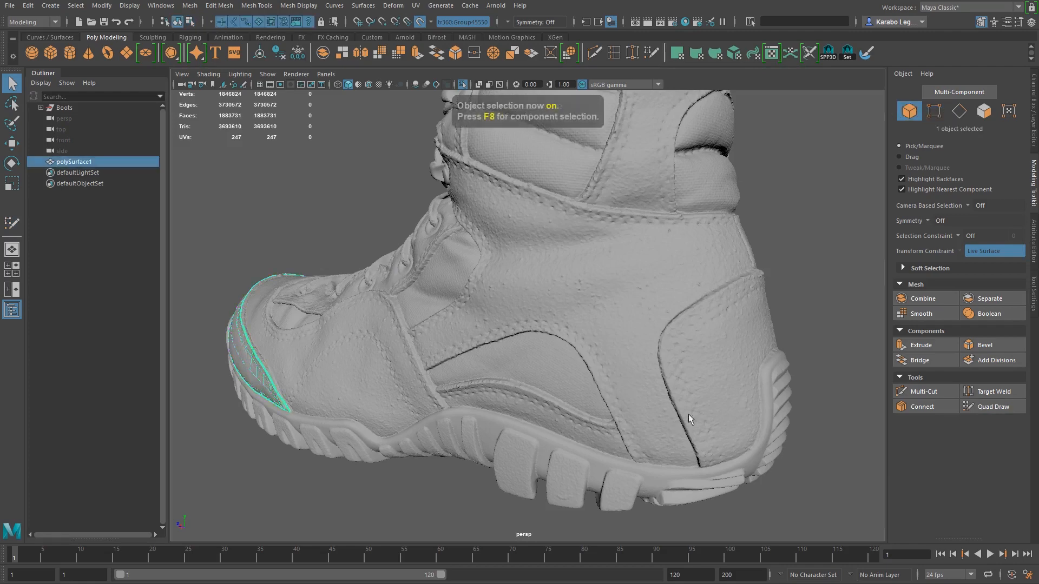
pyautogui.keyDown('alt'); pyautogui.moveTo(745, 389); pyautogui.dragTo(710, 392); pyautogui.keyUp('alt')
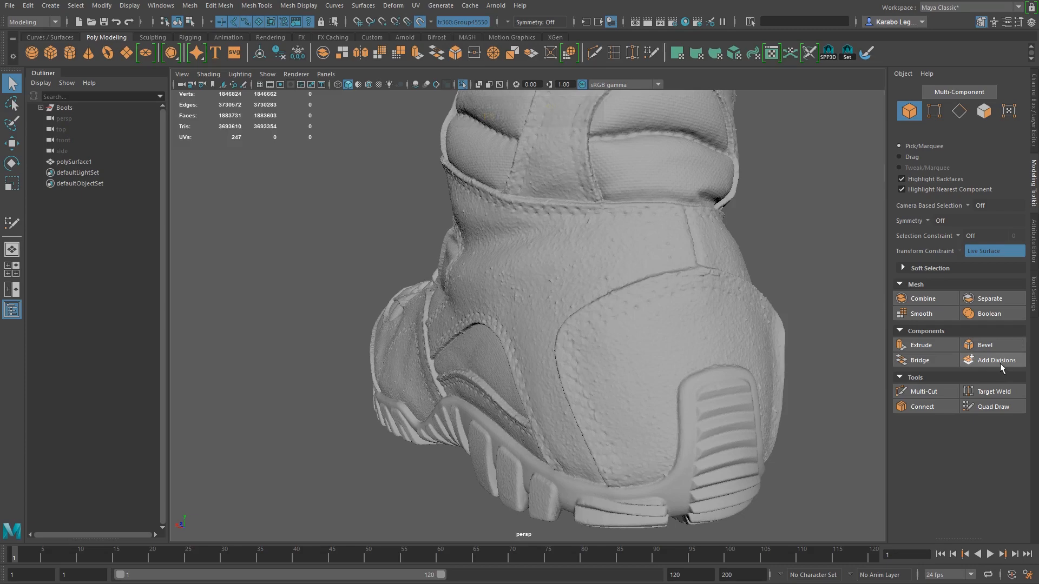
# Start a new Quad Draw mesh with dots at the heel panel's lower front corner above the sole
pyautogui.click(982, 403)
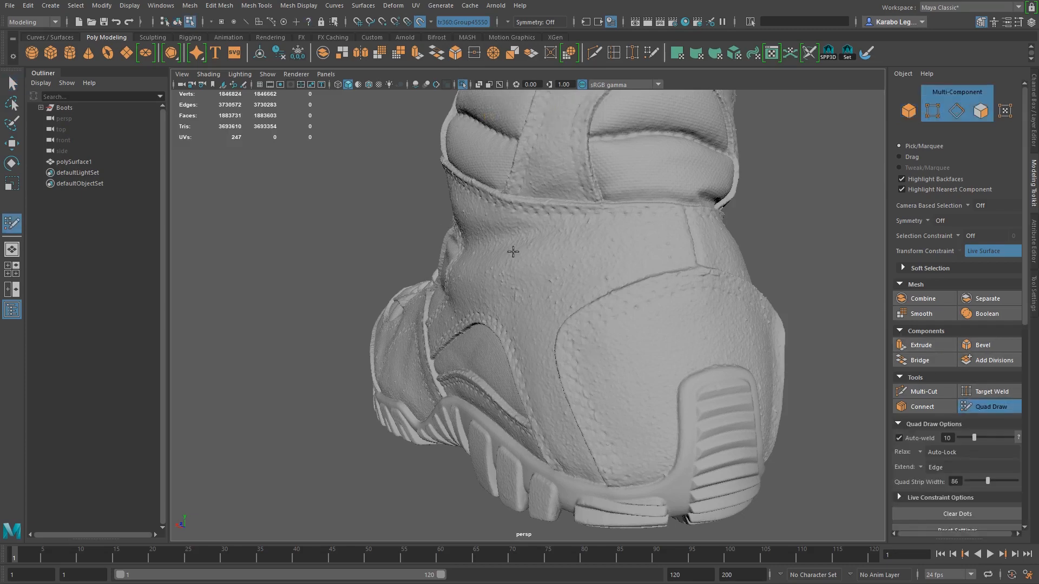
pyautogui.keyDown('alt'); pyautogui.moveTo(636, 441); pyautogui.dragTo(553, 357, button='middle'); pyautogui.keyUp('alt')
pyautogui.moveTo(552, 357)
pyautogui.keyDown('alt'); pyautogui.mouseDown(button='right')
pyautogui.moveTo(563, 403)
pyautogui.moveTo(554, 412)
pyautogui.mouseUp(button='right'); pyautogui.keyUp('alt')
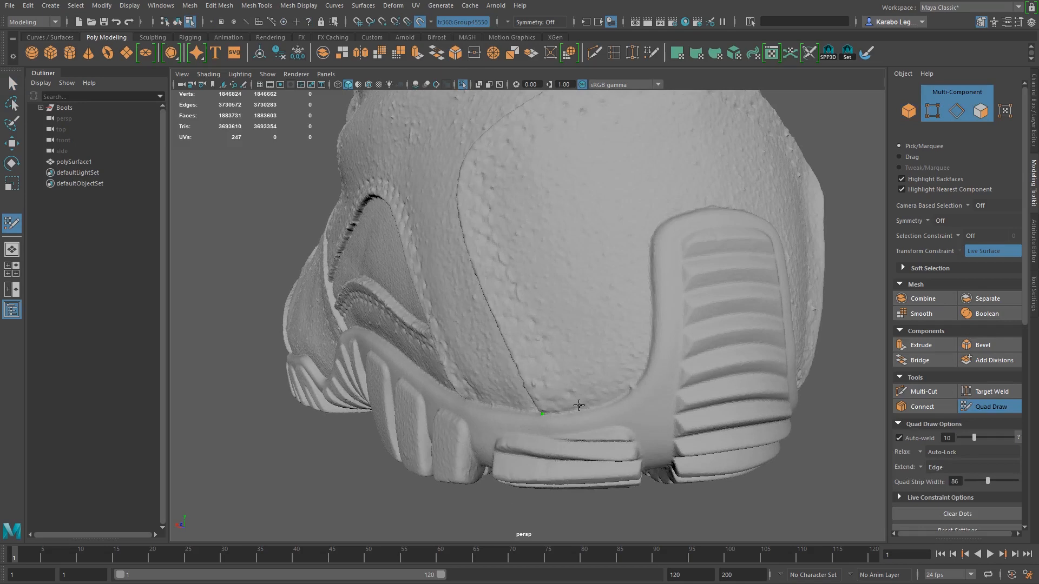
pyautogui.keyDown('alt'); pyautogui.moveTo(618, 383); pyautogui.dragTo(542, 379, button='right'); pyautogui.keyUp('alt')
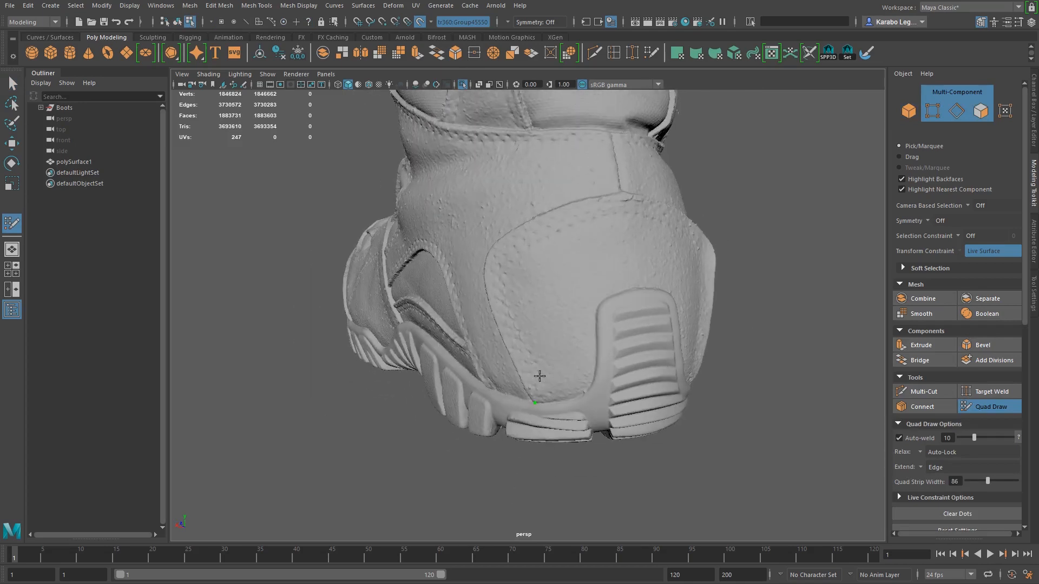
pyautogui.keyDown('alt'); pyautogui.moveTo(512, 316); pyautogui.dragTo(584, 419, button='right'); pyautogui.keyUp('alt')
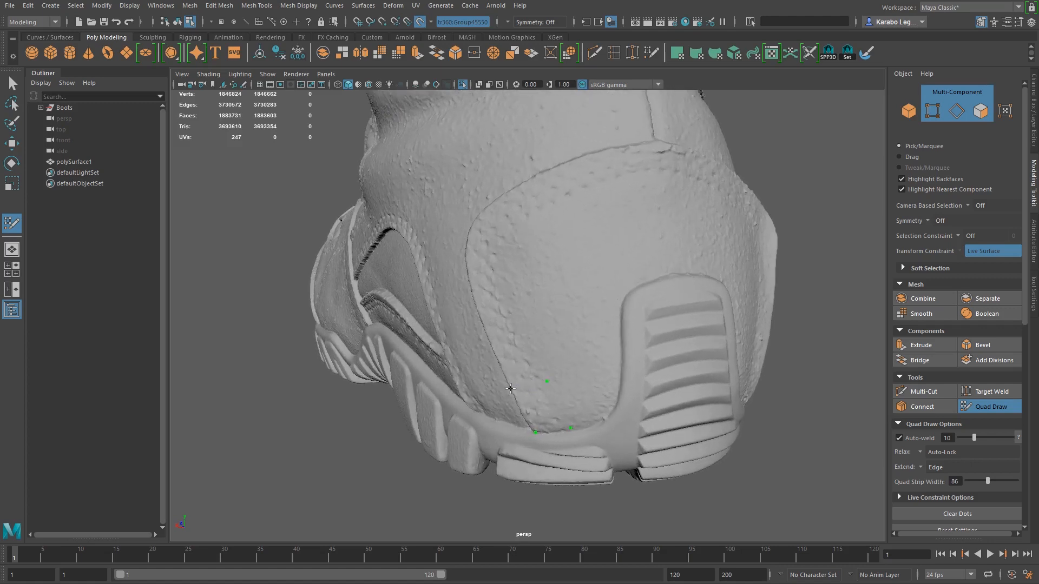
# Place paired Quad Draw dots up the first side of the heel panel, along its seam and just inside, to the upper corner
pyautogui.click(528, 339)
pyautogui.click(491, 346)
pyautogui.click(516, 293)
pyautogui.hotkey('ctrl', 'z')
pyautogui.click(469, 235)
pyautogui.click(529, 230)
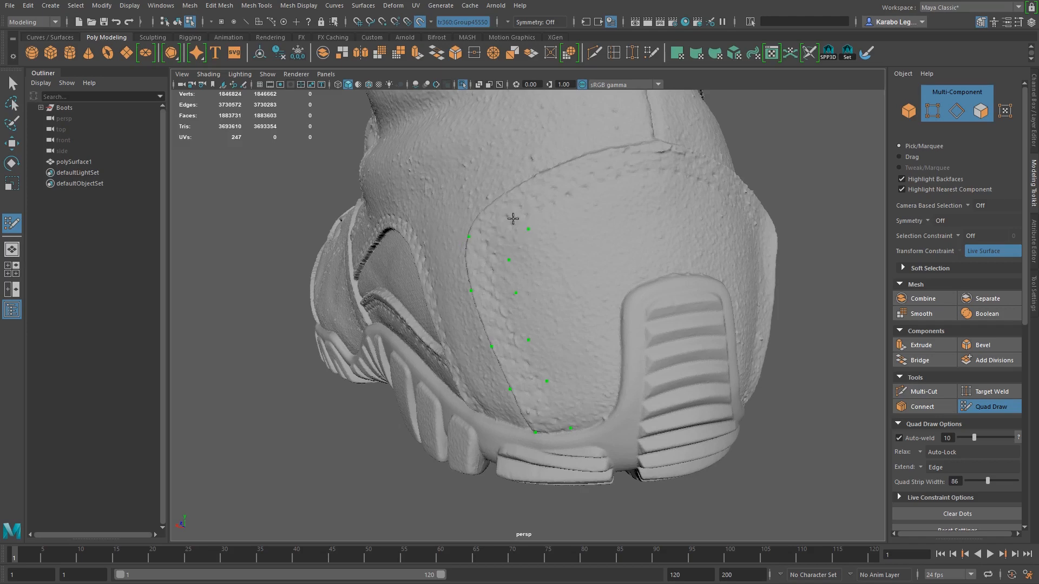
pyautogui.click(563, 210)
pyautogui.moveTo(618, 263)
pyautogui.keyDown('alt'); pyautogui.mouseDown()
pyautogui.moveTo(547, 308)
pyautogui.moveTo(538, 343)
pyautogui.mouseUp(); pyautogui.keyUp('alt')
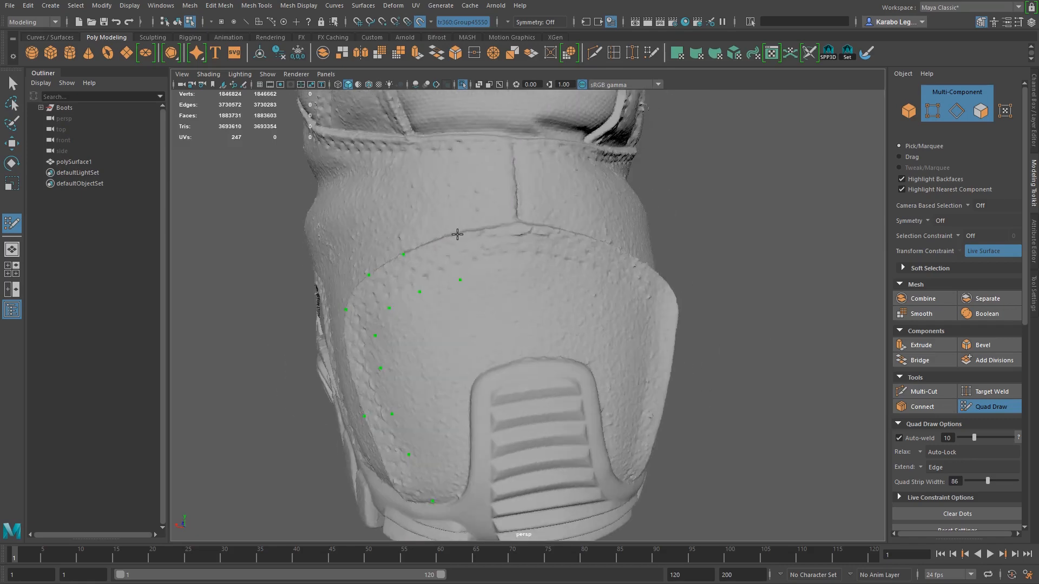
# Continue the paired dots across the top of the heel panel, past the centre seam towards the opposite corner
pyautogui.click(504, 263)
pyautogui.keyDown('alt'); pyautogui.moveTo(536, 259); pyautogui.dragTo(525, 272); pyautogui.keyUp('alt')
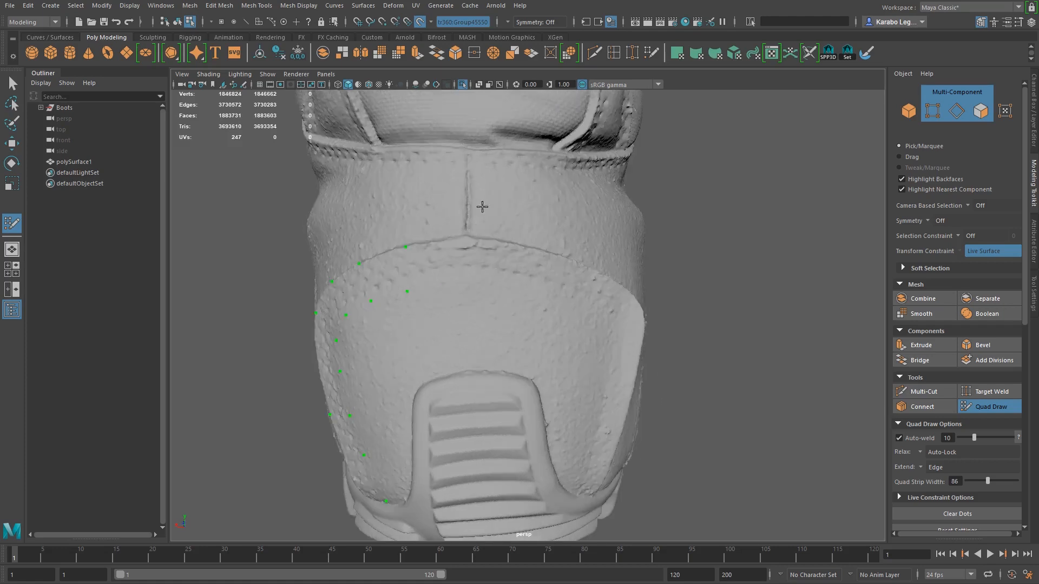
pyautogui.click(464, 279)
pyautogui.keyDown('alt'); pyautogui.moveTo(512, 279); pyautogui.dragTo(482, 281); pyautogui.keyUp('alt')
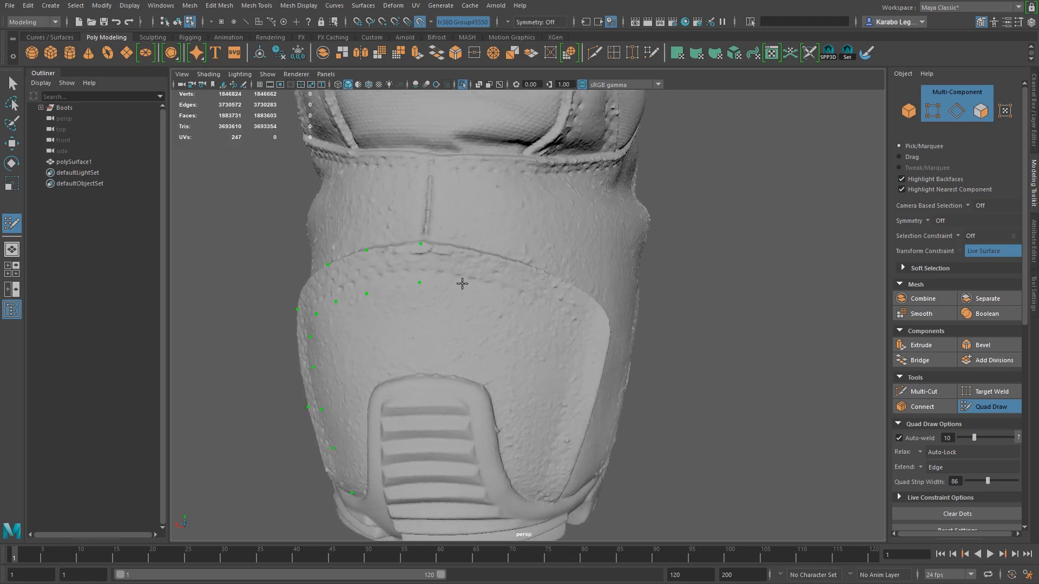
pyautogui.click(512, 308)
pyautogui.keyDown('alt'); pyautogui.moveTo(535, 282); pyautogui.dragTo(529, 303); pyautogui.keyUp('alt')
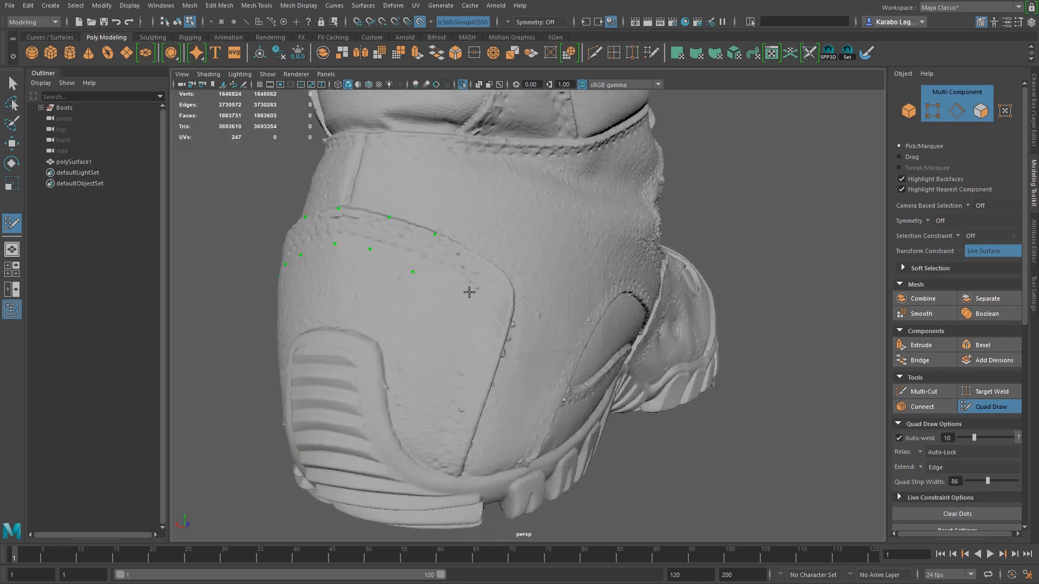
# Place paired dots around the opposite upper corner and down that side of the heel panel to the sole
pyautogui.click(461, 320)
pyautogui.click(453, 357)
pyautogui.moveTo(470, 380)
pyautogui.keyDown('alt'); pyautogui.mouseDown()
pyautogui.moveTo(496, 383)
pyautogui.moveTo(474, 376)
pyautogui.mouseUp(); pyautogui.keyUp('alt')
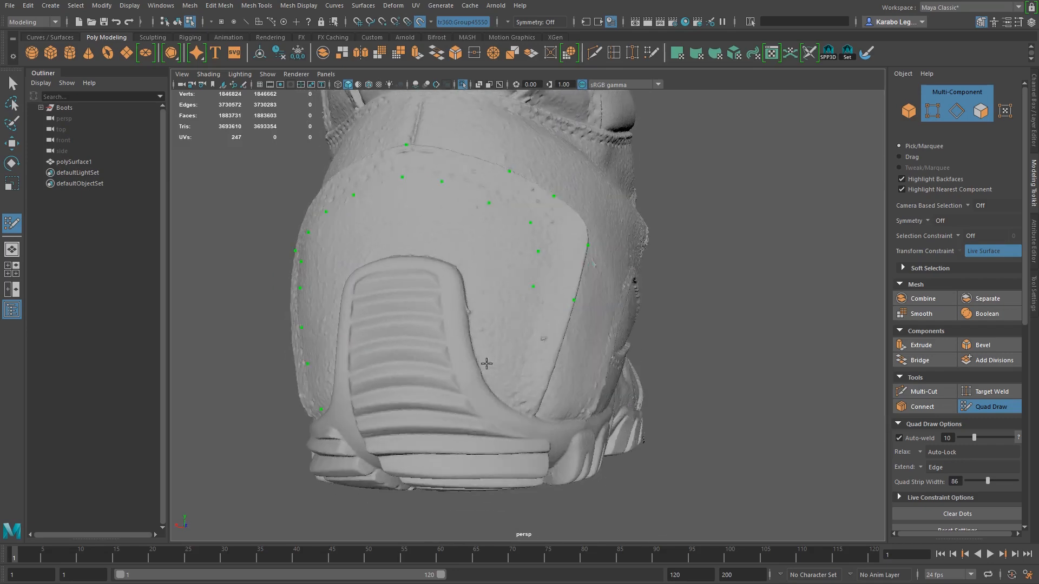
pyautogui.click(524, 313)
pyautogui.keyDown('alt'); pyautogui.moveTo(536, 426); pyautogui.dragTo(420, 428); pyautogui.keyUp('alt')
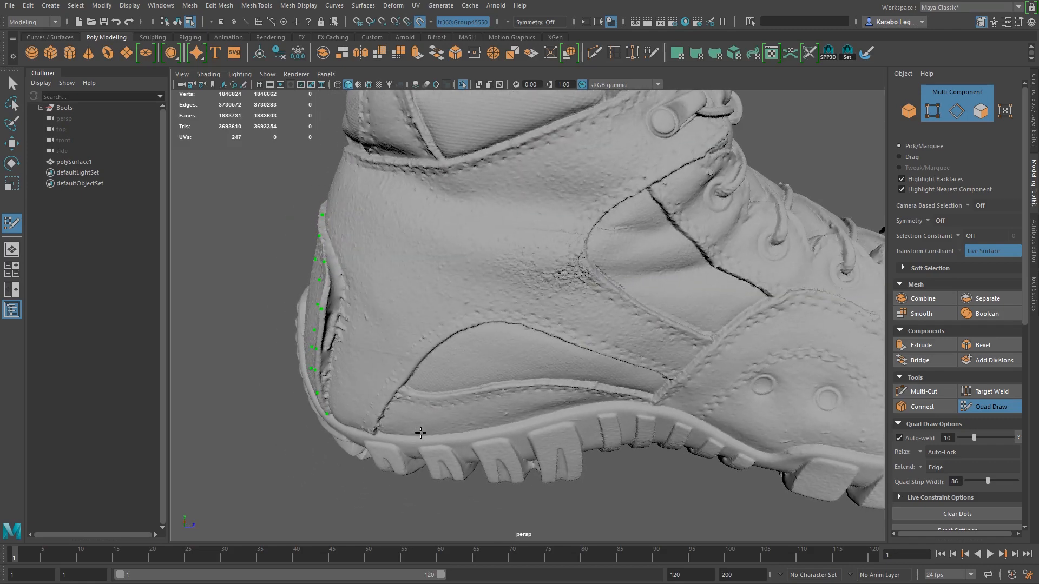
pyautogui.moveTo(416, 311)
pyautogui.keyDown('alt'); pyautogui.mouseDown()
pyautogui.moveTo(447, 334)
pyautogui.moveTo(453, 313)
pyautogui.moveTo(446, 333)
pyautogui.moveTo(473, 323)
pyautogui.mouseUp(); pyautogui.keyUp('alt')
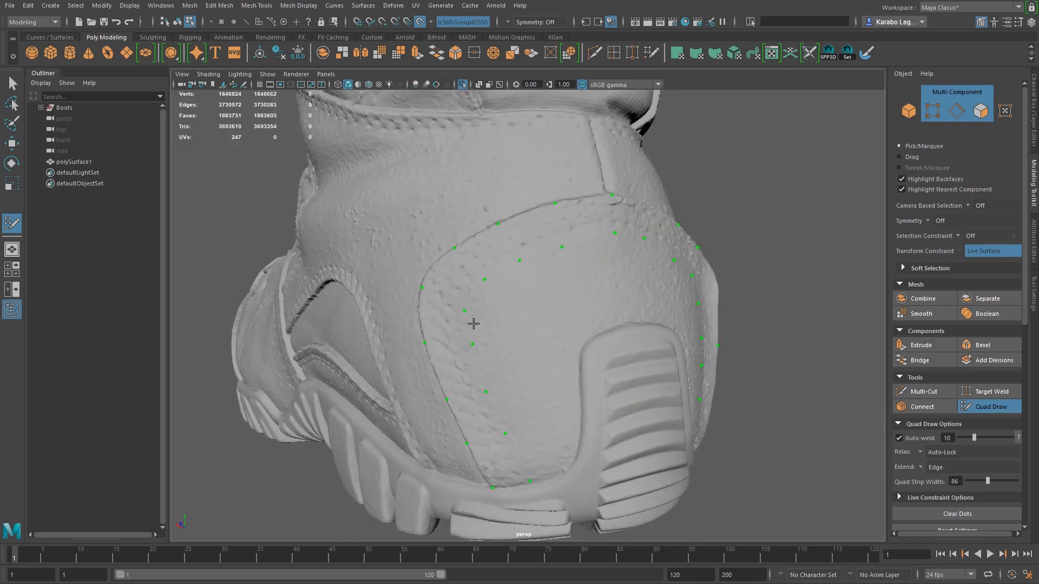
# Fill the lowest quad of the first side strip and undo the mismatched faces above it
pyautogui.moveTo(633, 325)
pyautogui.keyDown('alt'); pyautogui.mouseDown()
pyautogui.moveTo(563, 325)
pyautogui.moveTo(640, 320)
pyautogui.moveTo(547, 348)
pyautogui.moveTo(502, 484)
pyautogui.moveTo(452, 353)
pyautogui.moveTo(439, 287)
pyautogui.moveTo(455, 252)
pyautogui.mouseUp(); pyautogui.keyUp('alt')
pyautogui.keyDown('ctrl'); pyautogui.keyDown('shift'); pyautogui.click(454, 252); pyautogui.keyUp('shift'); pyautogui.keyUp('ctrl')
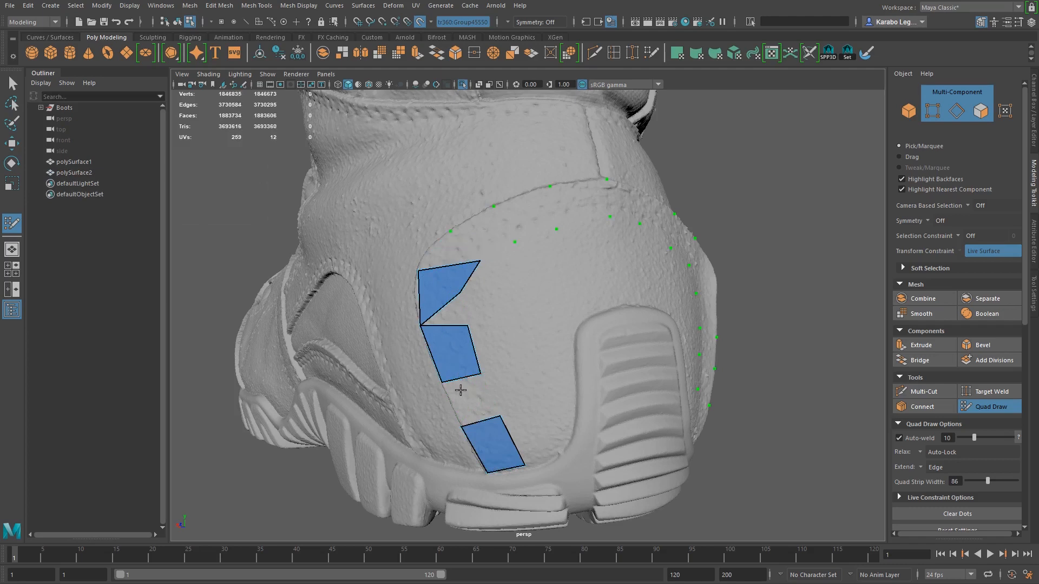
pyautogui.hotkey('ctrl', 'z')
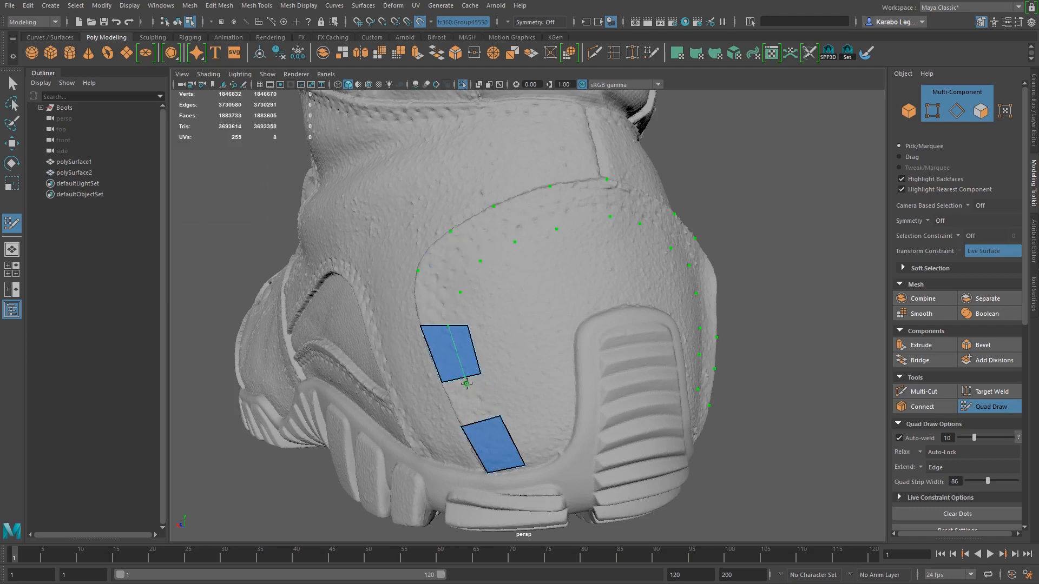
pyautogui.keyDown('ctrl'); pyautogui.keyDown('shift'); pyautogui.click(467, 383); pyautogui.keyUp('shift'); pyautogui.keyUp('ctrl')
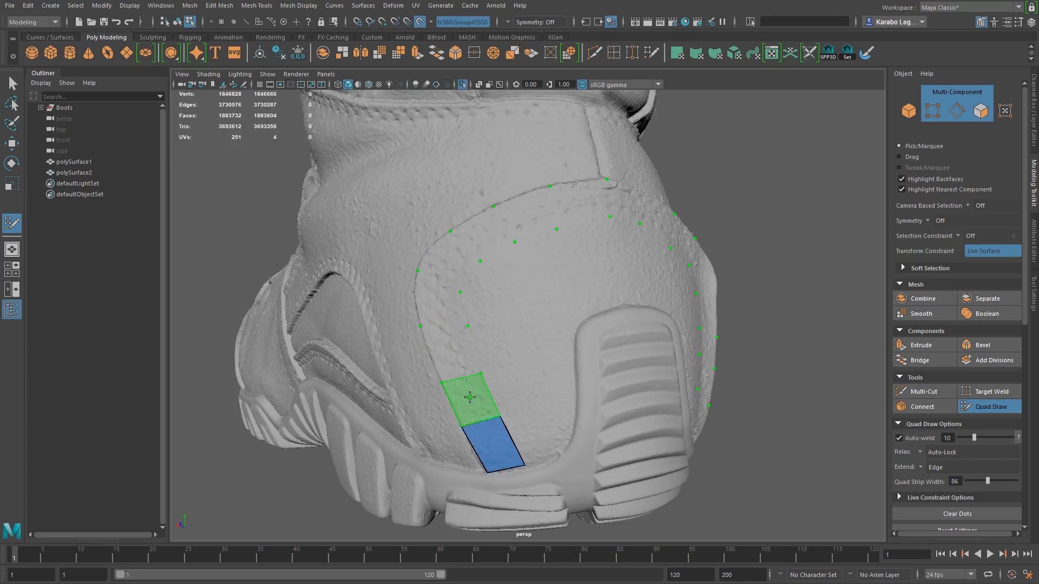
# Fill quads up the first side and over to the centre seam, undoing the faces filled beyond it
pyautogui.moveTo(451, 358)
pyautogui.keyDown('shift'); pyautogui.mouseDown()
pyautogui.moveTo(448, 255)
pyautogui.moveTo(491, 229)
pyautogui.moveTo(631, 212)
pyautogui.moveTo(678, 229)
pyautogui.moveTo(704, 260)
pyautogui.mouseUp(); pyautogui.keyUp('shift')
pyautogui.keyDown('alt'); pyautogui.moveTo(697, 360); pyautogui.dragTo(663, 378); pyautogui.keyUp('alt')
pyautogui.hotkey('ctrl', 'z')
pyautogui.hotkey('ctrl', 'z')
pyautogui.hotkey('ctrl', 'z')
pyautogui.hotkey('ctrl', 'z')
pyautogui.hotkey('ctrl', 'z')
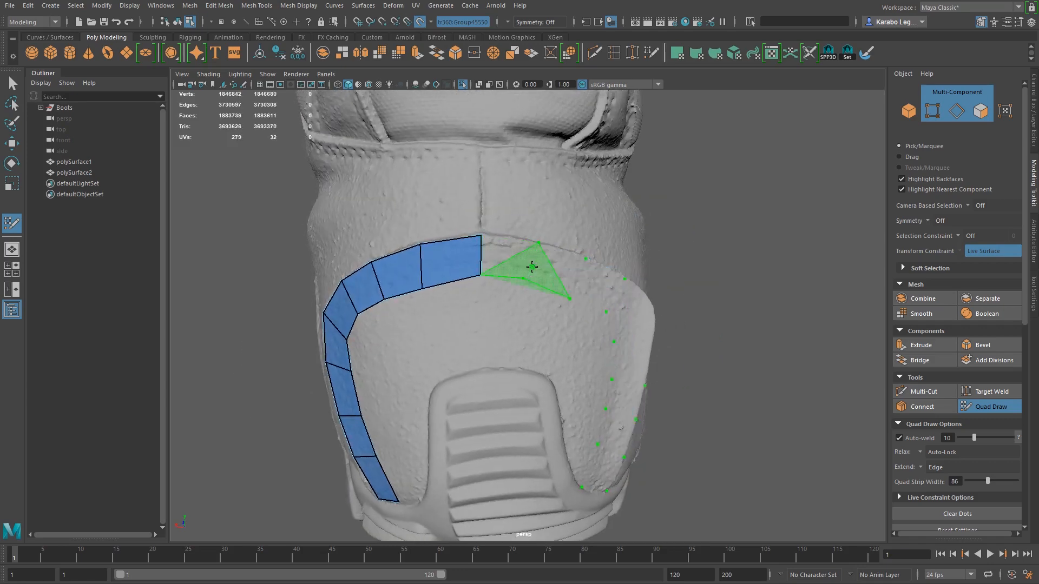
# Fill the remaining quads from the centre seam around the opposite corner and down to the sole
pyautogui.keyDown('shift'); pyautogui.click(550, 272); pyautogui.keyUp('shift')
pyautogui.keyDown('shift'); pyautogui.click(604, 287); pyautogui.keyUp('shift')
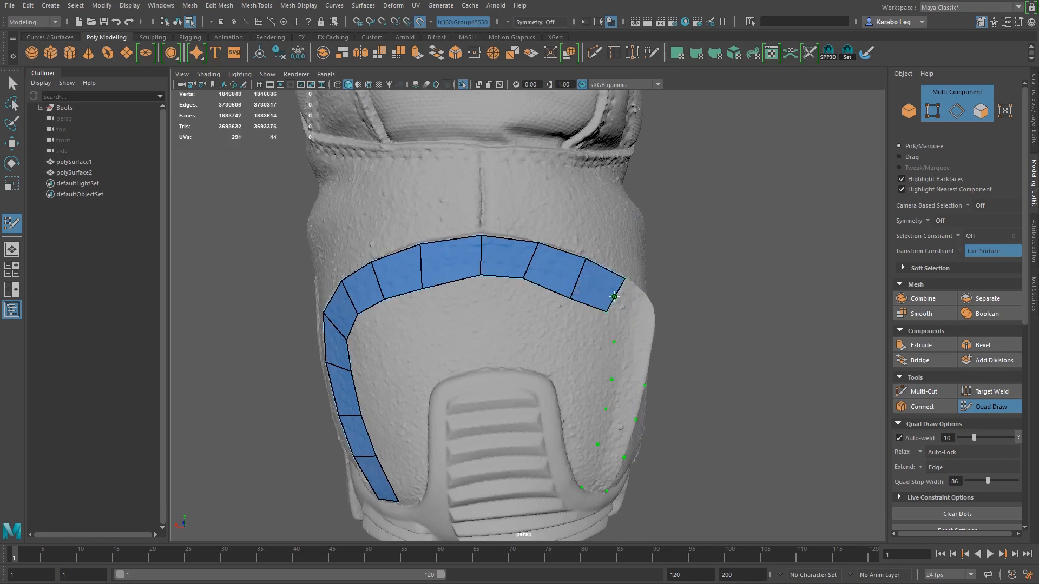
pyautogui.keyDown('alt'); pyautogui.moveTo(614, 296); pyautogui.dragTo(569, 331); pyautogui.keyUp('alt')
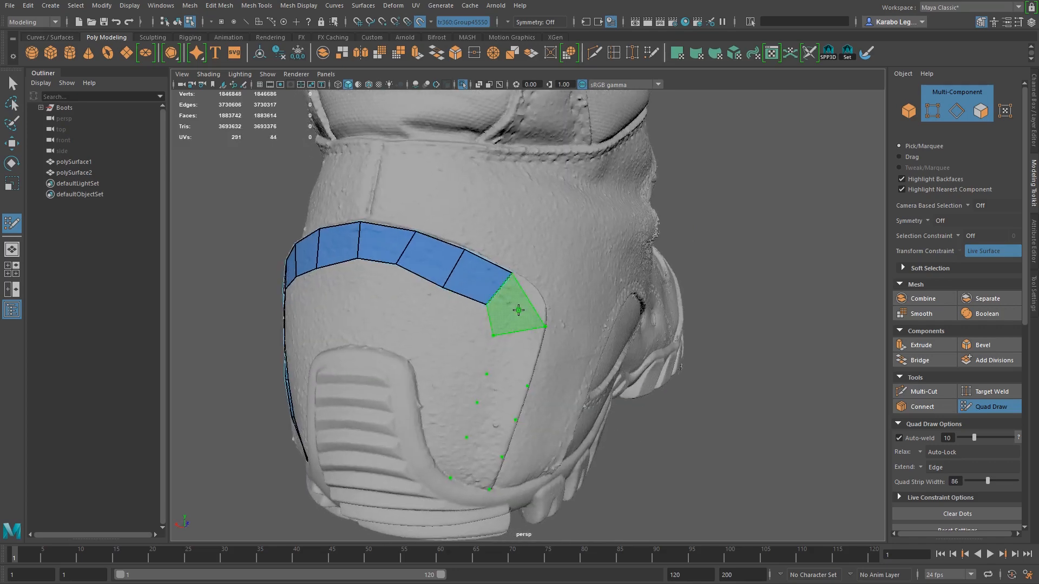
pyautogui.keyDown('shift'); pyautogui.click(521, 310); pyautogui.keyUp('shift')
pyautogui.keyDown('shift'); pyautogui.click(515, 353); pyautogui.keyUp('shift')
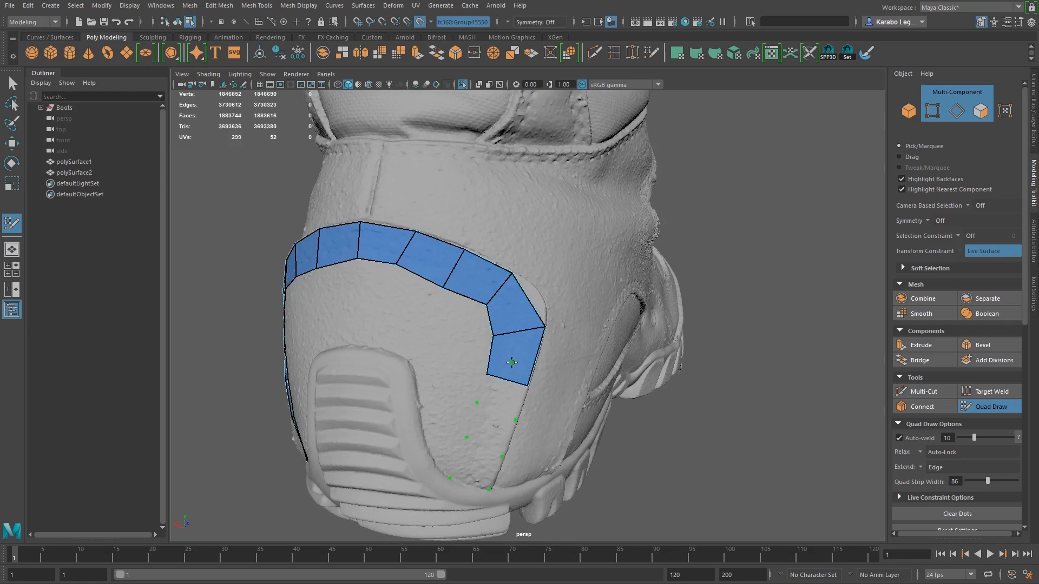
pyautogui.keyDown('shift'); pyautogui.click(499, 402); pyautogui.keyUp('shift')
pyautogui.keyDown('shift'); pyautogui.click(493, 422); pyautogui.keyUp('shift')
pyautogui.keyDown('shift'); pyautogui.click(476, 464); pyautogui.keyUp('shift')
# Insert an edge across the strip at the opposite upper corner and move the surrounding points to follow the panel seam
pyautogui.keyDown('alt'); pyautogui.moveTo(559, 403); pyautogui.dragTo(565, 291); pyautogui.keyUp('alt')
pyautogui.keyDown('ctrl'); pyautogui.click(583, 309); pyautogui.keyUp('ctrl')
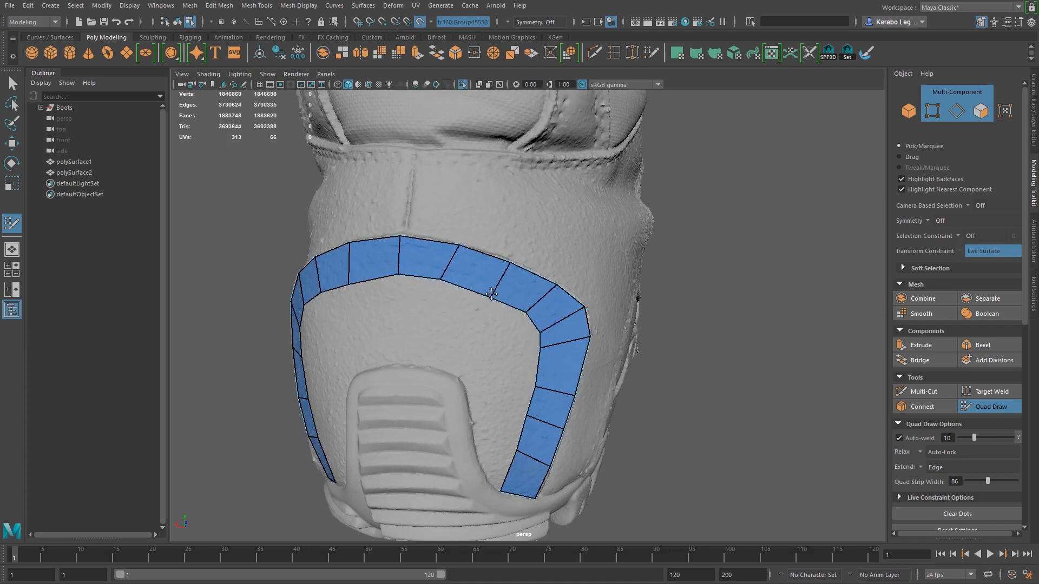
pyautogui.moveTo(510, 263); pyautogui.dragTo(505, 261)
pyautogui.moveTo(555, 284); pyautogui.dragTo(546, 278)
pyautogui.moveTo(583, 307); pyautogui.dragTo(582, 303)
pyautogui.moveTo(541, 331); pyautogui.dragTo(587, 345)
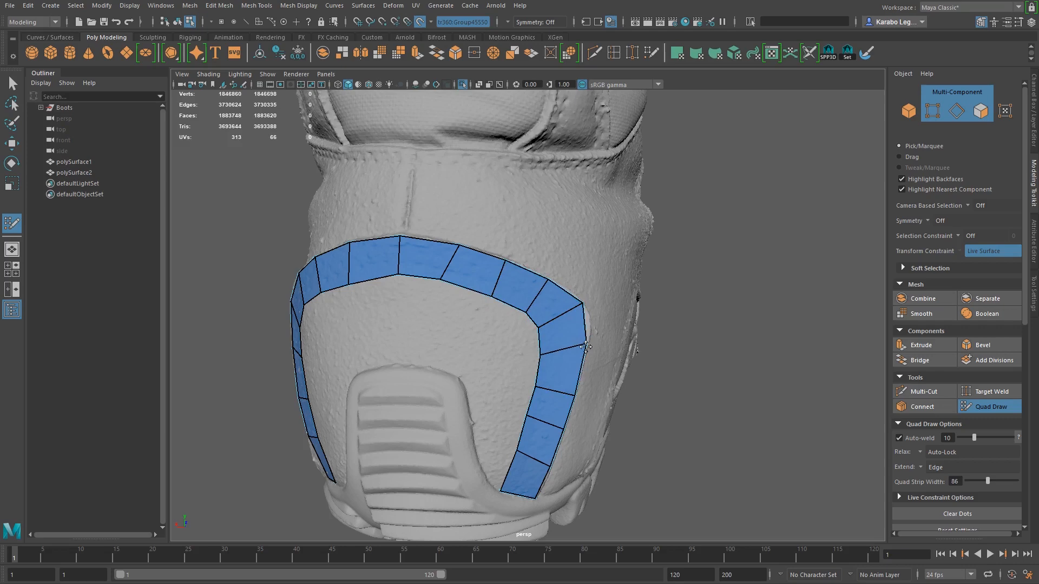
pyautogui.moveTo(584, 307); pyautogui.dragTo(586, 351)
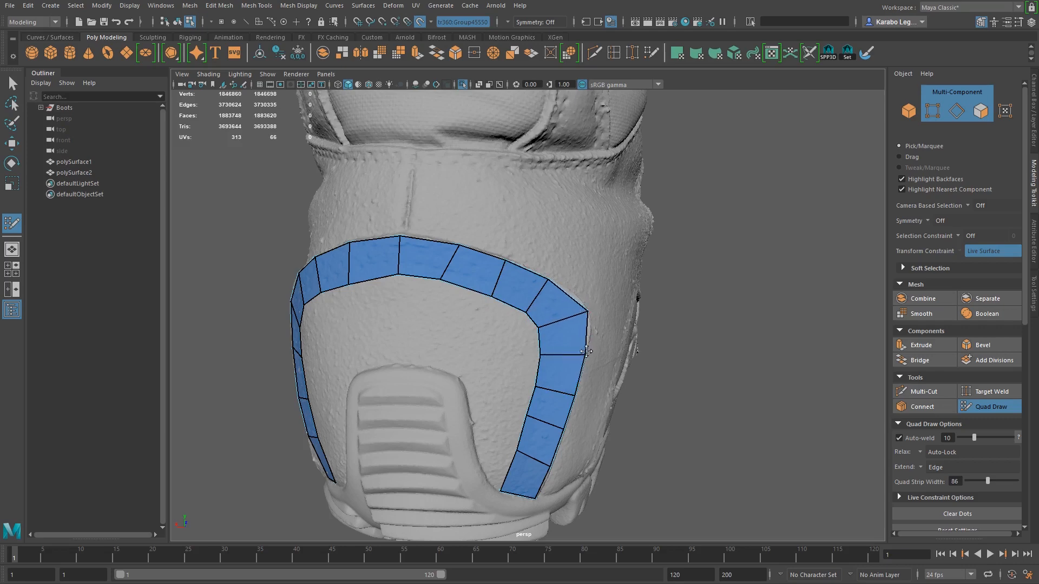
# Move the outer point at the first side's upper corner onto the panel seam
pyautogui.keyDown('alt'); pyautogui.moveTo(583, 432); pyautogui.dragTo(628, 379); pyautogui.keyUp('alt')
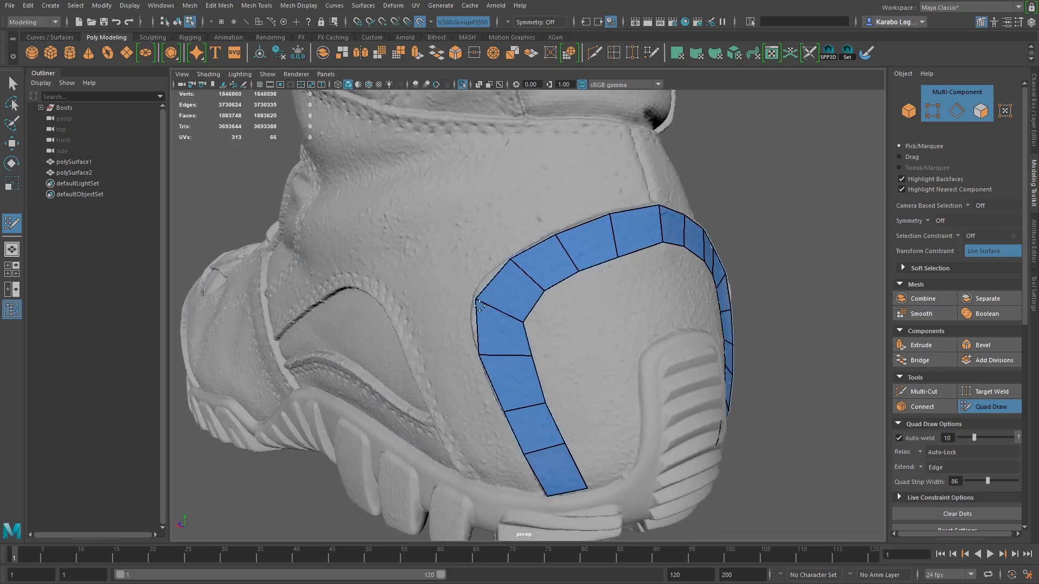
pyautogui.moveTo(476, 299); pyautogui.dragTo(474, 299)
pyautogui.moveTo(470, 295); pyautogui.dragTo(475, 297)
pyautogui.keyDown('alt'); pyautogui.moveTo(584, 335); pyautogui.dragTo(497, 329); pyautogui.keyUp('alt')
pyautogui.moveTo(483, 213)
pyautogui.keyDown('alt'); pyautogui.mouseDown()
pyautogui.moveTo(501, 229)
pyautogui.moveTo(492, 215)
pyautogui.mouseUp(); pyautogui.keyUp('alt')
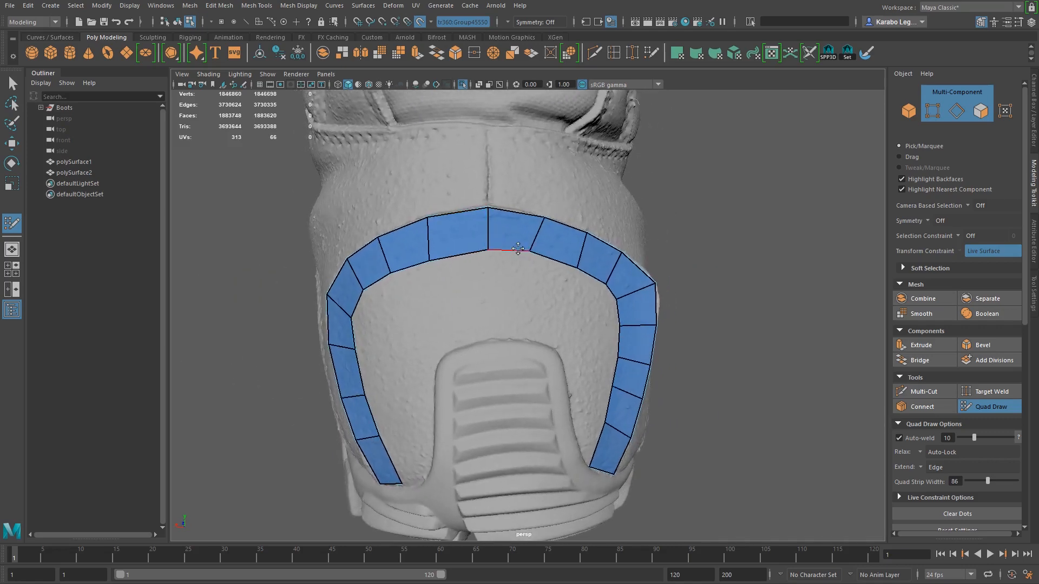
# Extend one quad inward below the first side's upper corner, and undo the full inner border extension tried from the opposite side
pyautogui.keyDown('alt'); pyautogui.moveTo(617, 302); pyautogui.dragTo(502, 318); pyautogui.keyUp('alt')
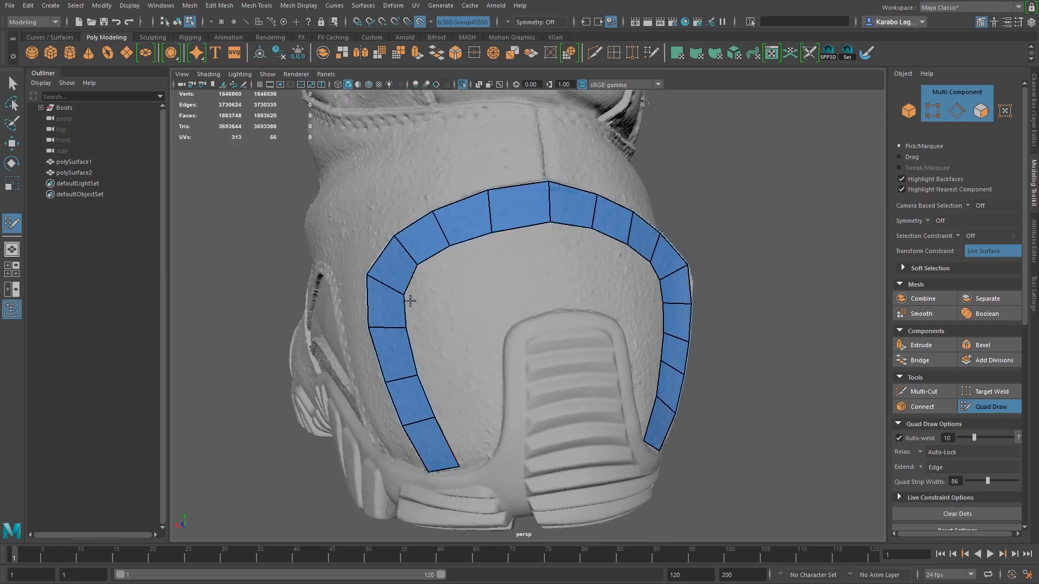
pyautogui.moveTo(410, 311); pyautogui.dragTo(471, 307)
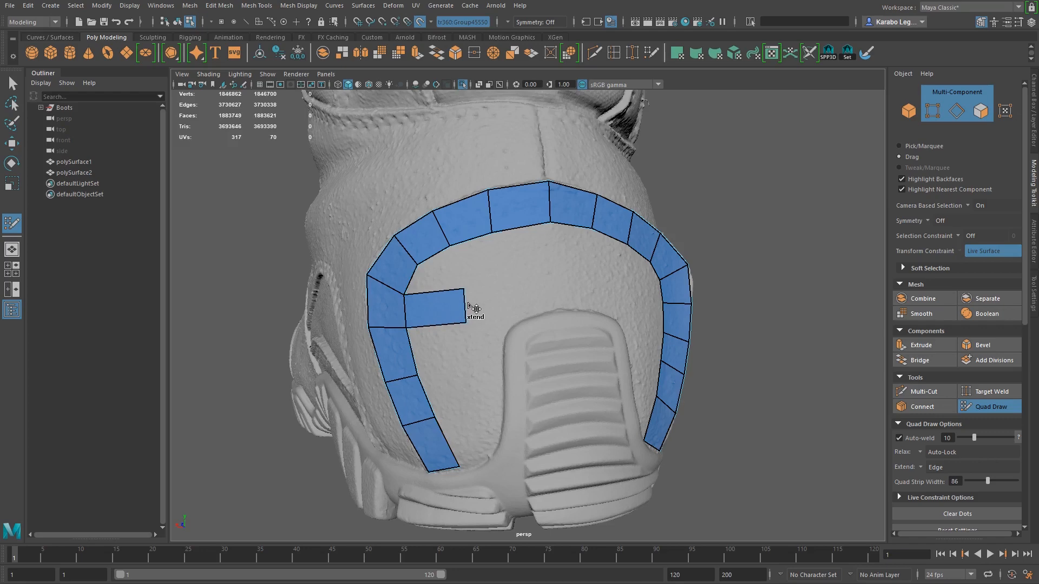
pyautogui.keyDown('alt'); pyautogui.moveTo(604, 411); pyautogui.dragTo(536, 423); pyautogui.keyUp('alt')
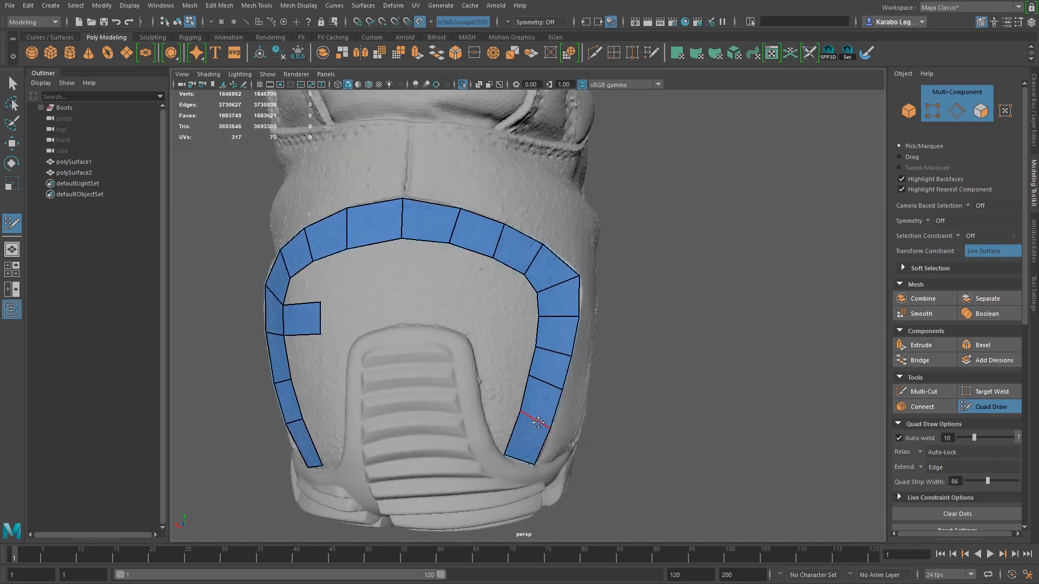
pyautogui.moveTo(523, 430)
pyautogui.mouseDown()
pyautogui.moveTo(469, 443)
pyautogui.moveTo(464, 467)
pyautogui.mouseUp()
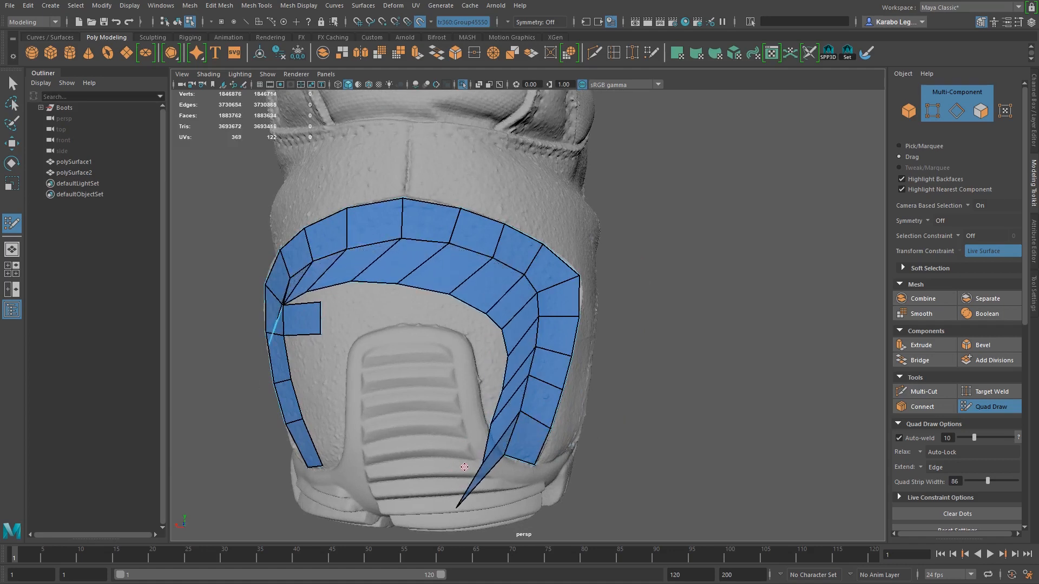
pyautogui.hotkey('ctrl', 'z')
# Extend the lower inner edges of the first side strip inward as a second column down to the sole
pyautogui.keyDown('alt'); pyautogui.moveTo(359, 399); pyautogui.dragTo(415, 397, button='middle'); pyautogui.keyUp('alt')
pyautogui.scroll(3, 415, 397)
pyautogui.keyDown('alt'); pyautogui.moveTo(320, 360); pyautogui.dragTo(365, 357, button='middle'); pyautogui.keyUp('alt')
pyautogui.keyDown('alt'); pyautogui.moveTo(490, 294); pyautogui.dragTo(547, 265, button='middle'); pyautogui.keyUp('alt')
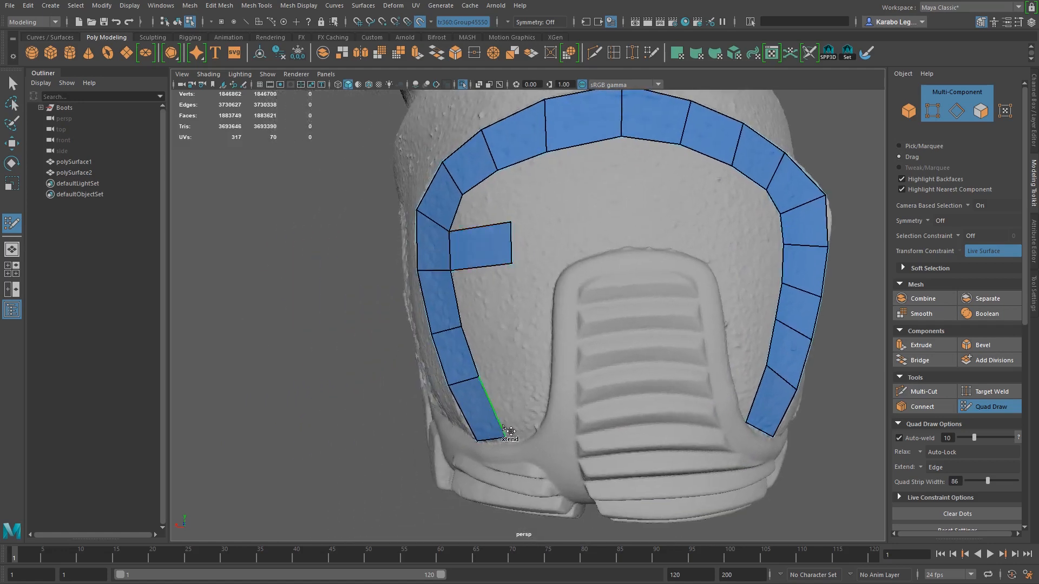
pyautogui.moveTo(498, 413); pyautogui.dragTo(528, 405)
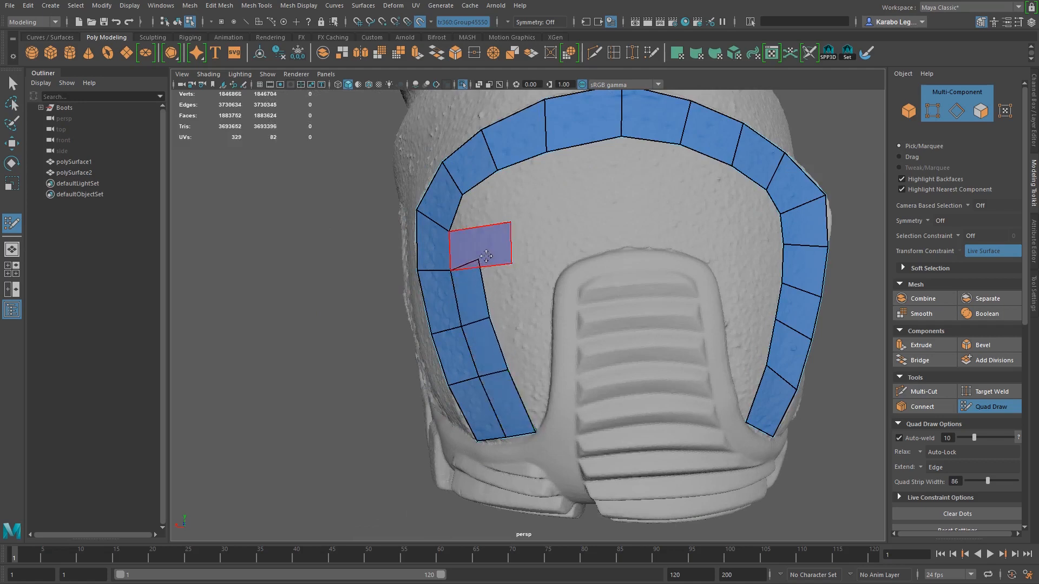
# Weld the second column to the extended quad, widen it inward and fit its bottom point to the sole line
pyautogui.moveTo(480, 262); pyautogui.dragTo(513, 263)
pyautogui.moveTo(489, 318); pyautogui.dragTo(517, 317)
pyautogui.moveTo(510, 368); pyautogui.dragTo(525, 366)
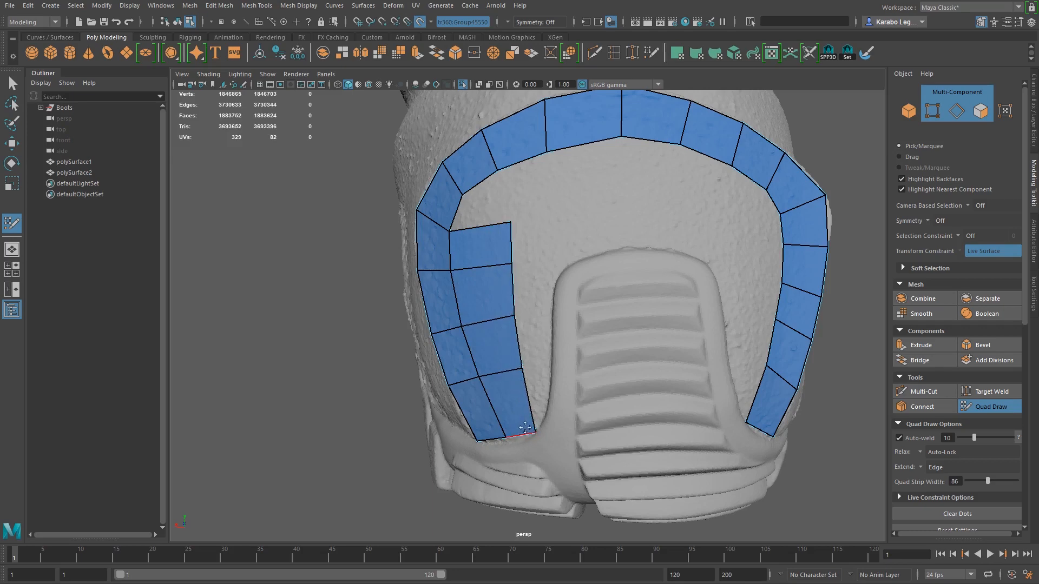
pyautogui.moveTo(505, 439); pyautogui.dragTo(508, 435)
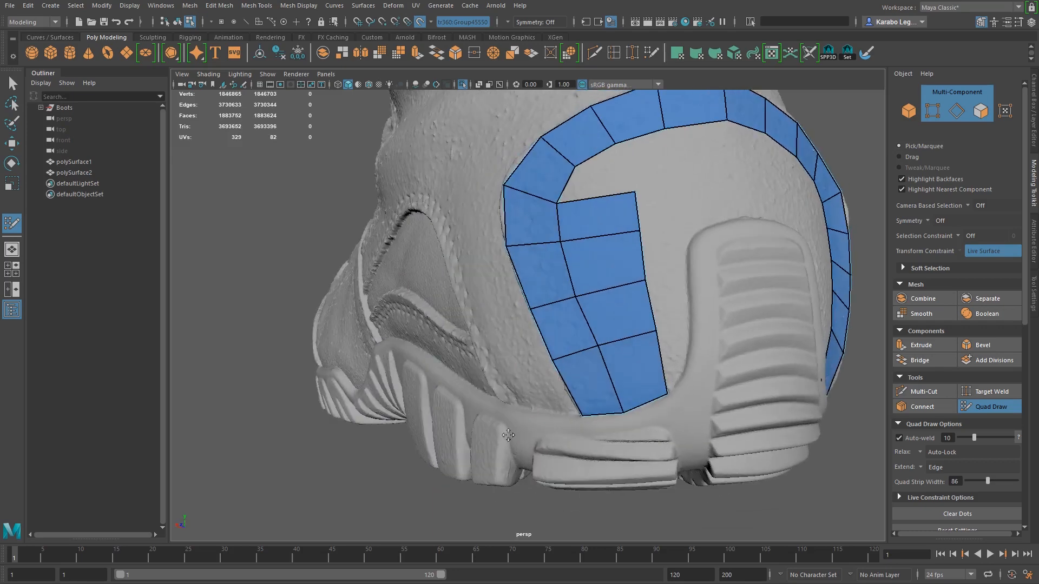
pyautogui.keyDown('alt'); pyautogui.moveTo(593, 412); pyautogui.dragTo(561, 418); pyautogui.keyUp('alt')
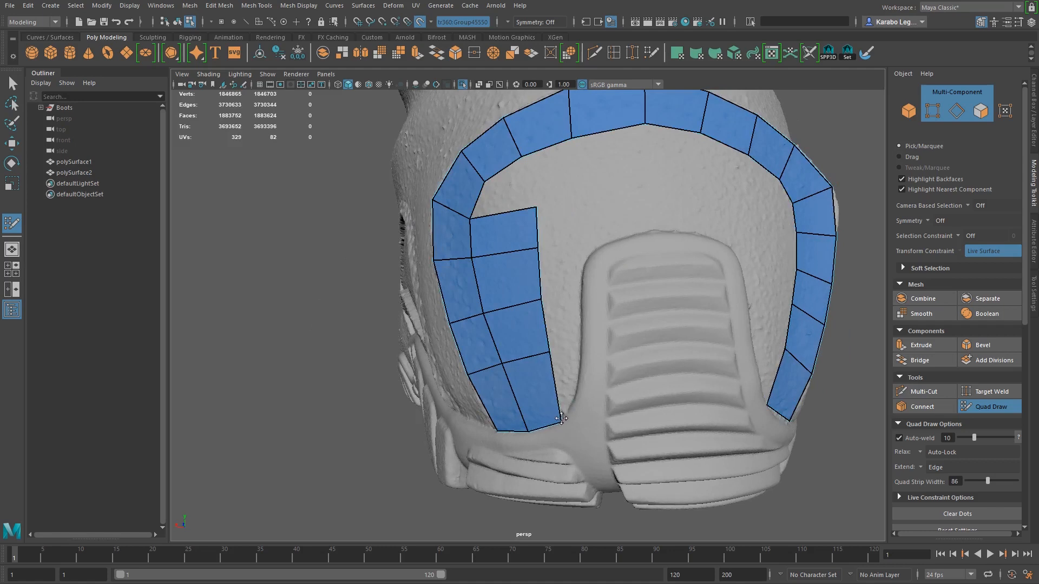
# Adjust the second column's inner points and fill the corner quad joining it to the top strip
pyautogui.moveTo(540, 298); pyautogui.dragTo(538, 301)
pyautogui.moveTo(538, 247); pyautogui.dragTo(535, 248)
pyautogui.moveTo(537, 207); pyautogui.dragTo(519, 167)
pyautogui.press('Tab')
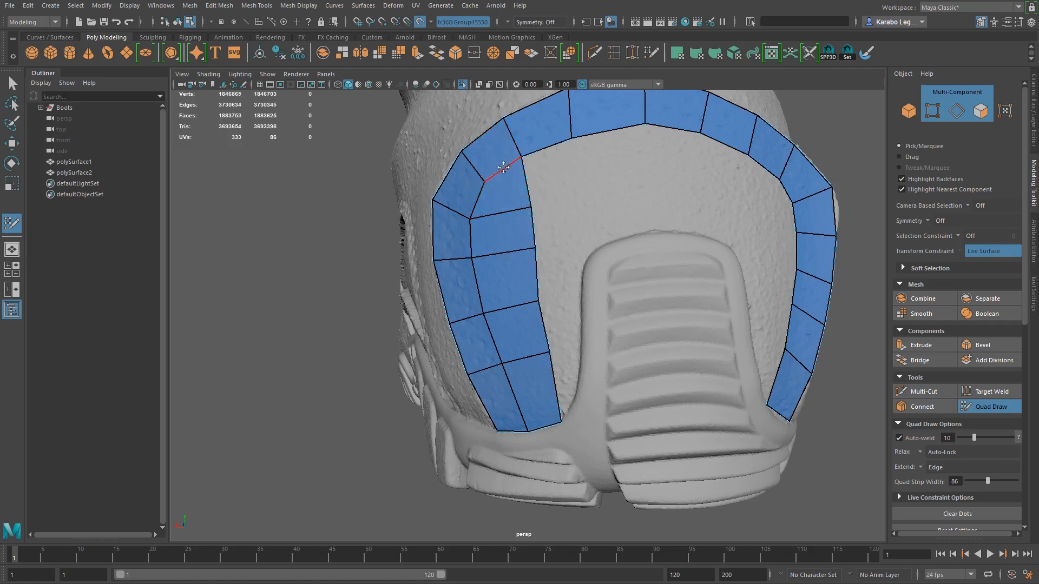
# Even out the row spacing of the first side's two columns by moving their edge points
pyautogui.moveTo(537, 299); pyautogui.dragTo(542, 300)
pyautogui.moveTo(455, 263); pyautogui.dragTo(455, 273)
pyautogui.moveTo(539, 249); pyautogui.dragTo(539, 260)
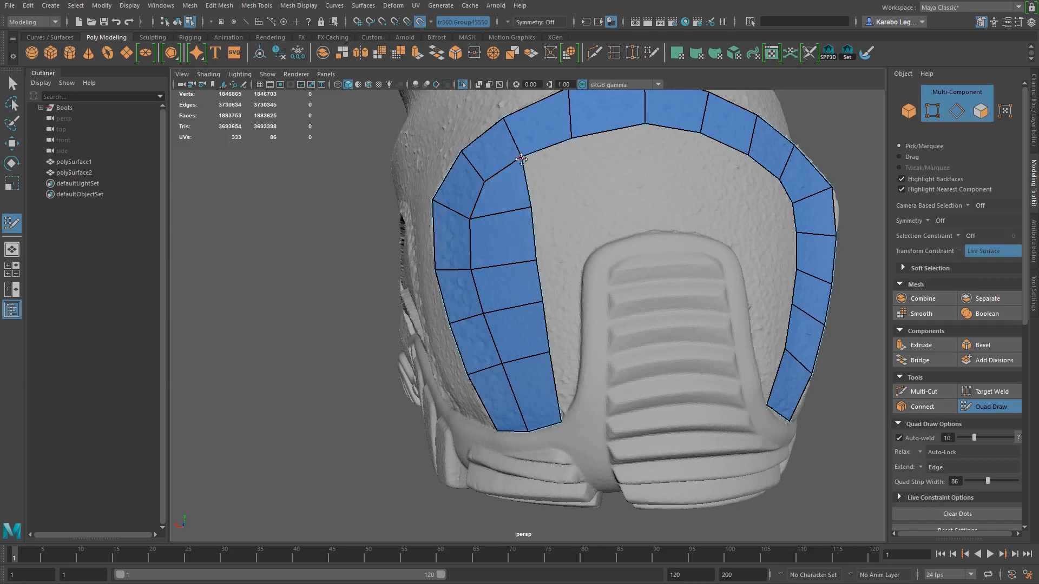
pyautogui.moveTo(532, 208); pyautogui.dragTo(529, 208)
# Extend one quad inward from the strip's inner edge below the opposite upper corner
pyautogui.keyDown('alt'); pyautogui.moveTo(632, 321); pyautogui.dragTo(576, 308); pyautogui.keyUp('alt')
pyautogui.keyDown('alt'); pyautogui.moveTo(576, 308); pyautogui.dragTo(570, 320, button='middle'); pyautogui.keyUp('alt')
pyautogui.keyDown('alt'); pyautogui.moveTo(630, 238); pyautogui.dragTo(609, 242); pyautogui.keyUp('alt')
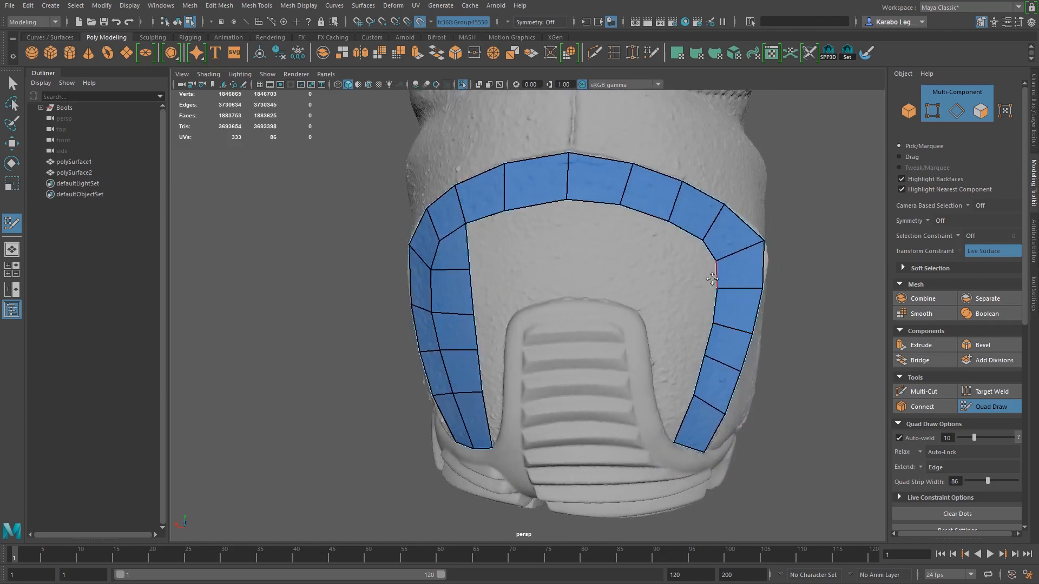
pyautogui.moveTo(713, 279); pyautogui.dragTo(673, 292)
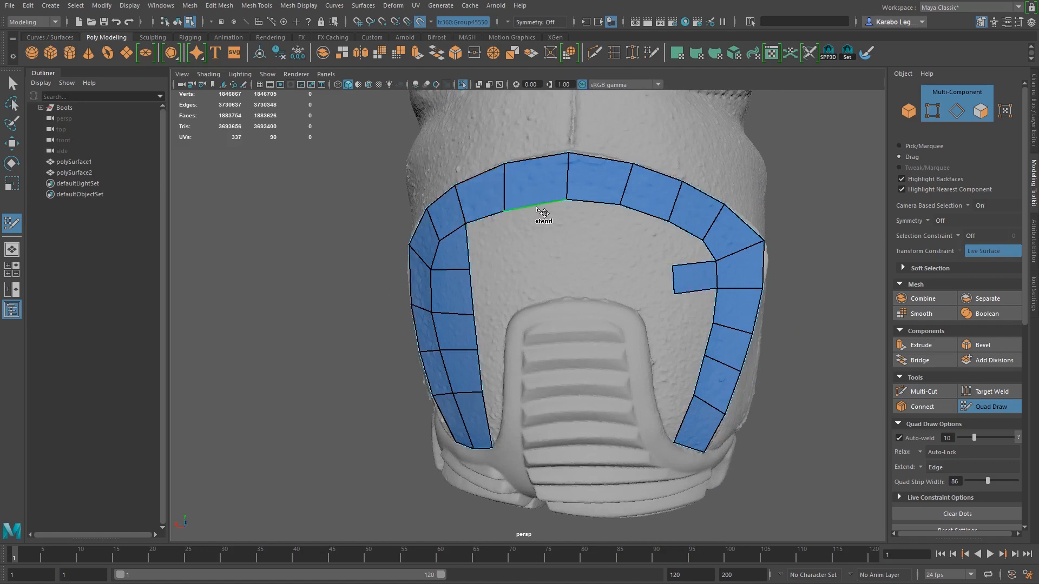
pyautogui.moveTo(538, 208); pyautogui.dragTo(542, 249)
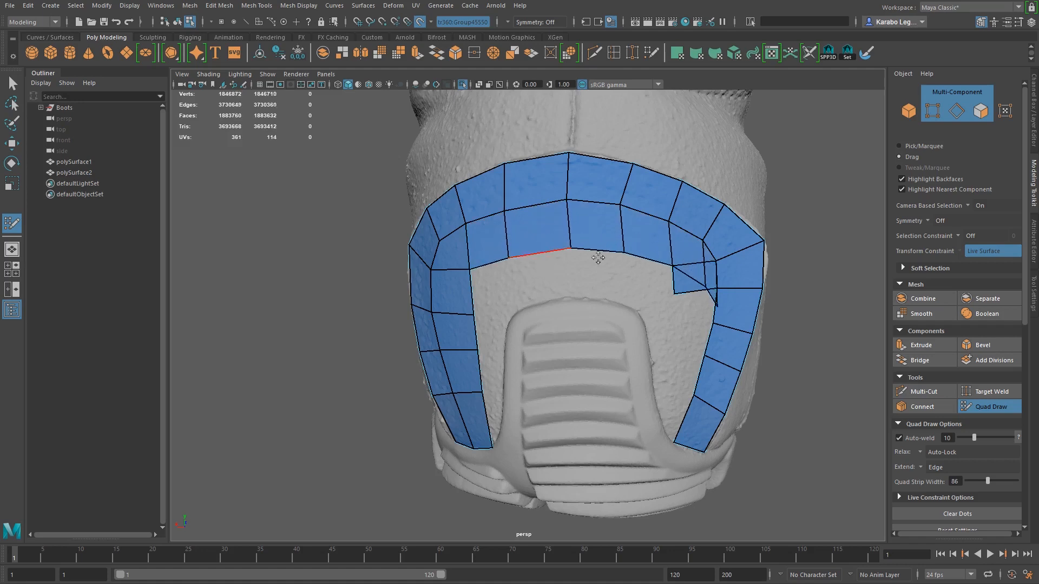
pyautogui.moveTo(672, 264); pyautogui.dragTo(653, 259)
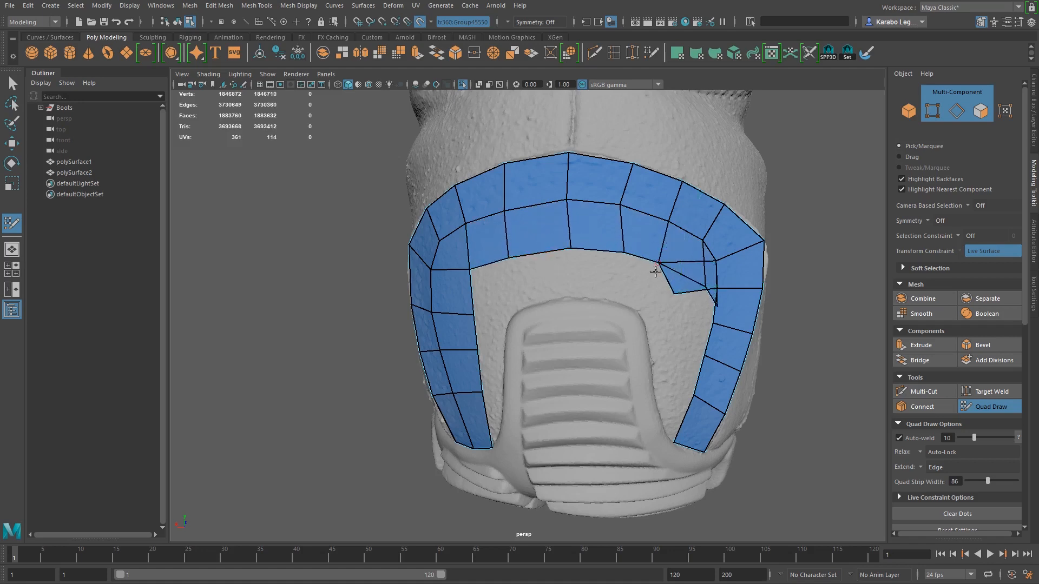
pyautogui.hotkey('ctrl', 'z')
pyautogui.hotkey('ctrl', 'z')
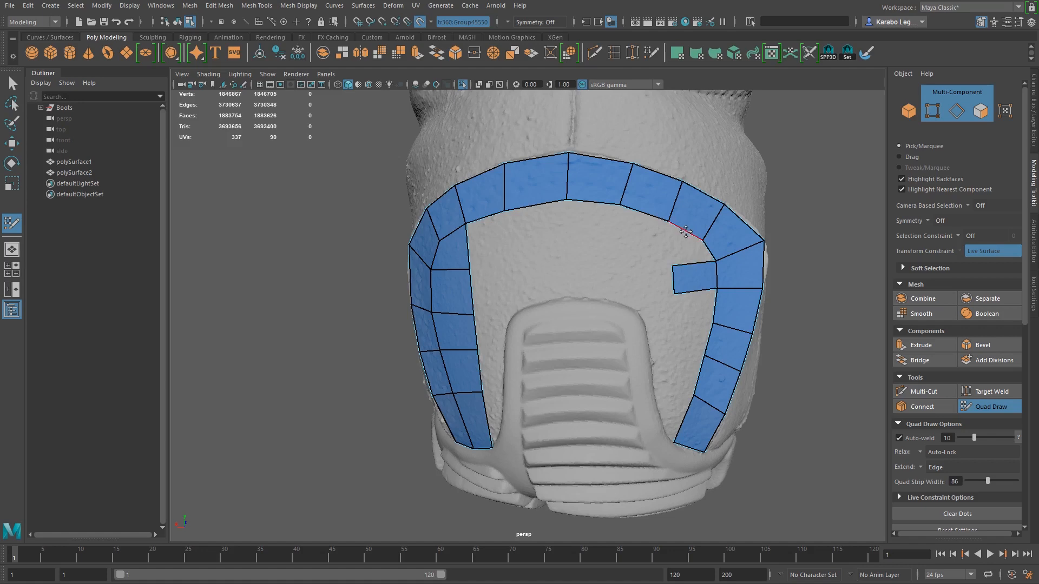
# Fill the right corner quad, extend the top strip's remaining inner edges downward as a second row, and level the row's lower points
pyautogui.keyDown('shift'); pyautogui.click(687, 242); pyautogui.keyUp('shift')
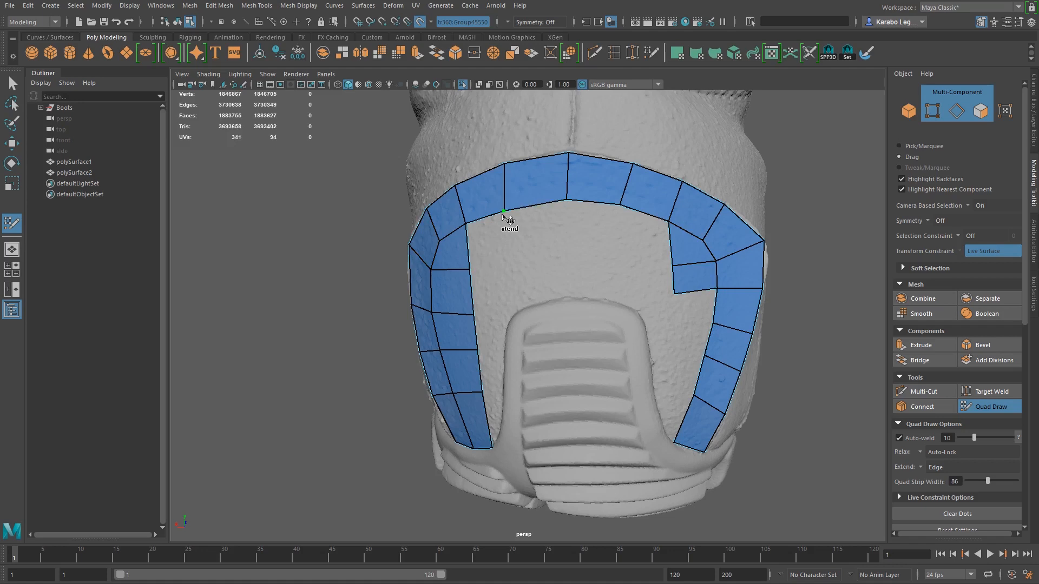
pyautogui.moveTo(538, 219); pyautogui.dragTo(549, 269)
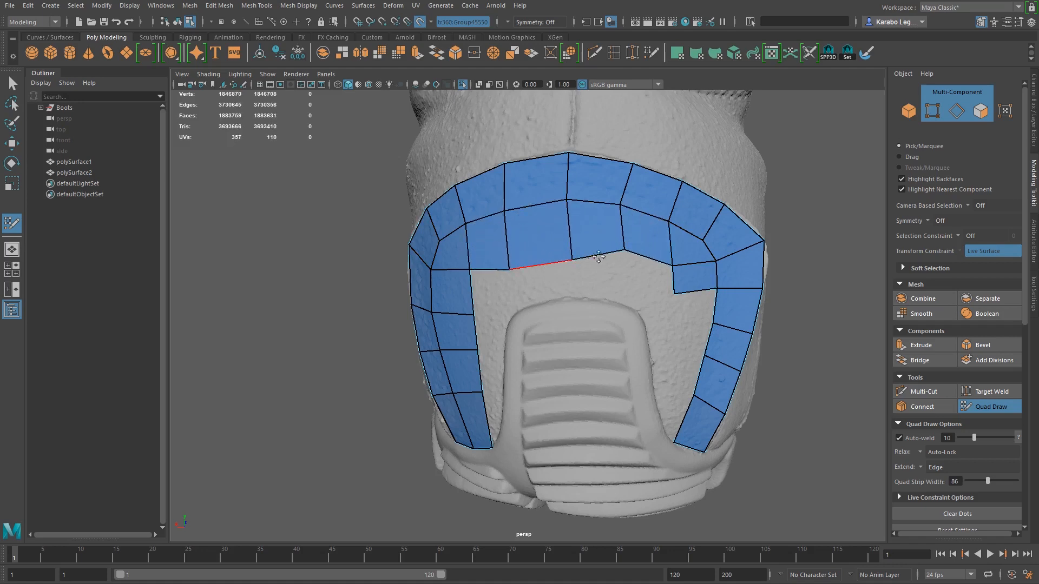
pyautogui.moveTo(621, 250); pyautogui.dragTo(573, 260)
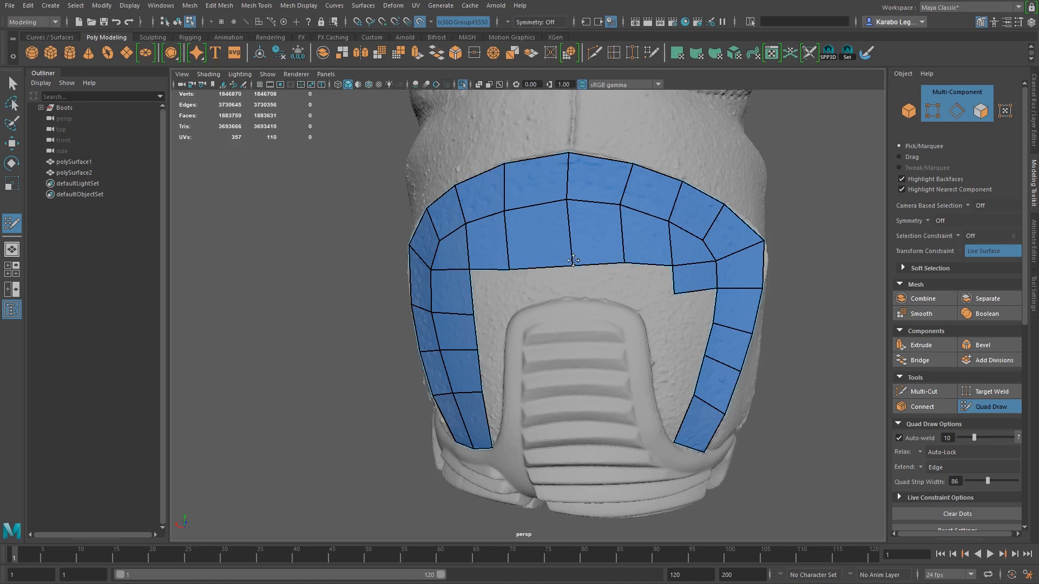
pyautogui.moveTo(564, 200); pyautogui.dragTo(625, 206)
pyautogui.moveTo(622, 262)
pyautogui.mouseDown()
pyautogui.moveTo(668, 274)
pyautogui.moveTo(616, 274)
pyautogui.mouseUp()
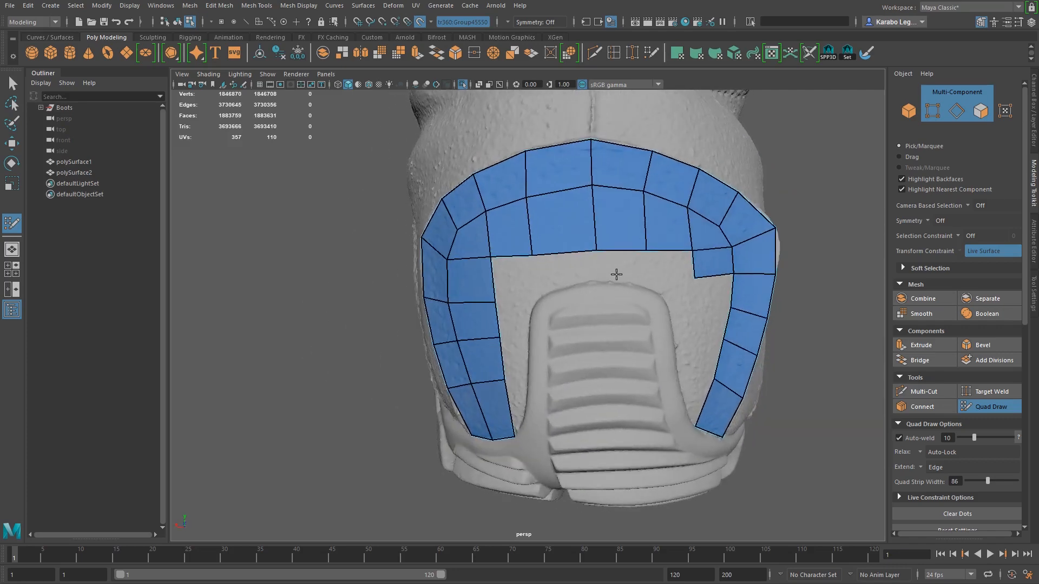
# Extend quads inward from the right strip's lower end to the ribbed inset and fill the gap up to the corner quad
pyautogui.moveTo(578, 350)
pyautogui.keyDown('alt'); pyautogui.mouseDown()
pyautogui.moveTo(559, 349)
pyautogui.moveTo(568, 350)
pyautogui.mouseUp(); pyautogui.keyUp('alt')
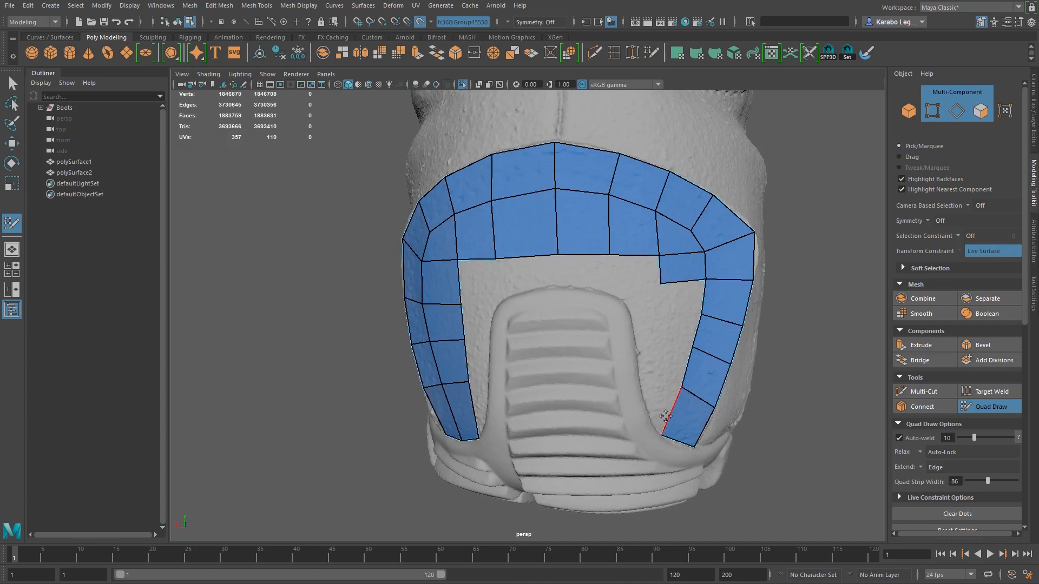
pyautogui.moveTo(666, 416); pyautogui.dragTo(653, 391)
pyautogui.moveTo(661, 344); pyautogui.dragTo(683, 360)
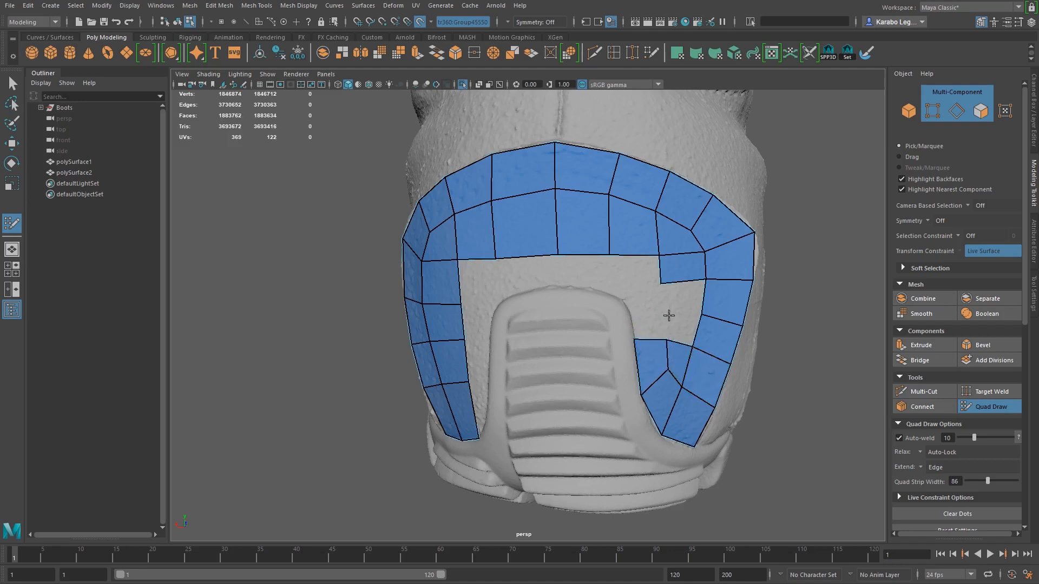
pyautogui.moveTo(703, 309)
pyautogui.mouseDown()
pyautogui.moveTo(661, 282)
pyautogui.moveTo(665, 312)
pyautogui.mouseUp()
pyautogui.scroll(3, 684, 352)
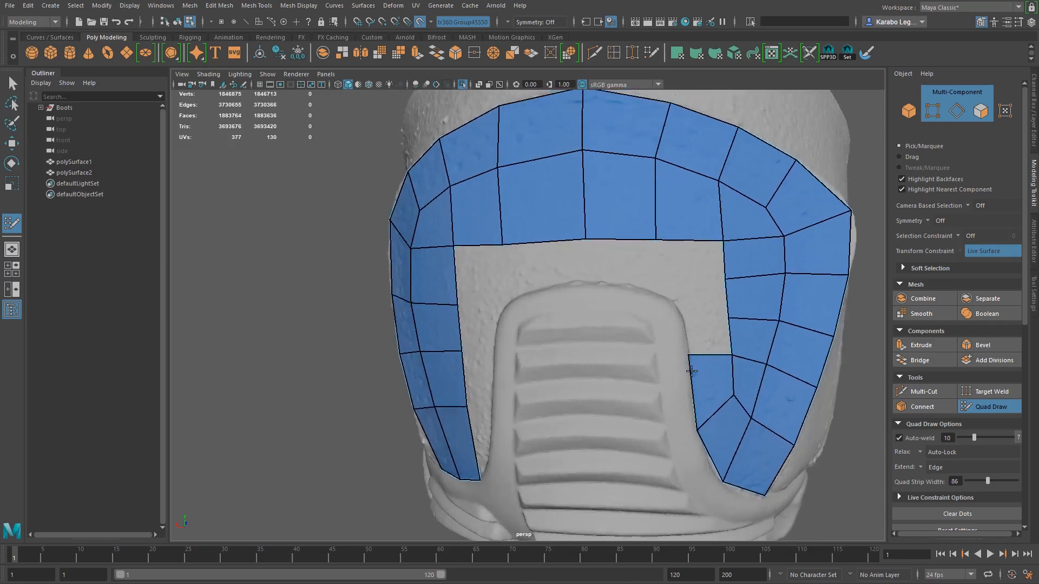
# Extend the right side's inner edges as a third column to the ribbed inset and weld its upper point to the top row
pyautogui.keyDown('alt'); pyautogui.moveTo(691, 371); pyautogui.dragTo(680, 380); pyautogui.keyUp('alt')
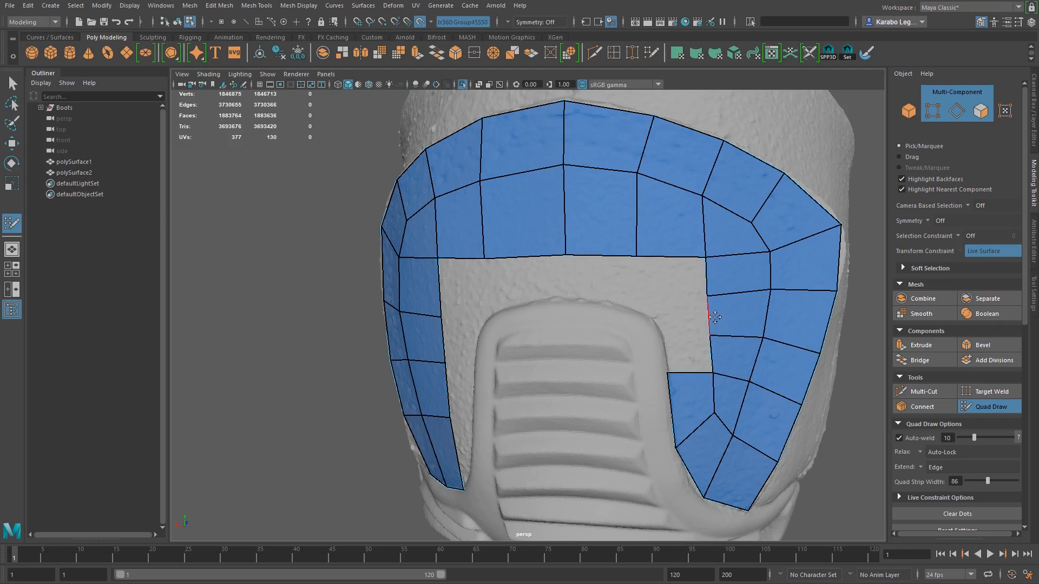
pyautogui.moveTo(705, 316); pyautogui.dragTo(662, 316)
pyautogui.moveTo(659, 260); pyautogui.dragTo(648, 266)
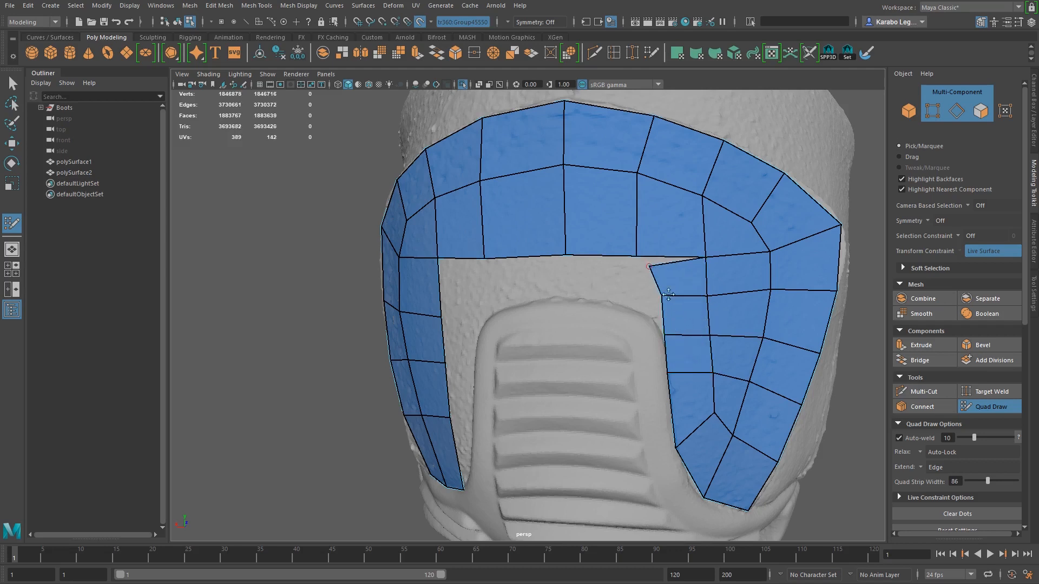
pyautogui.moveTo(664, 335)
pyautogui.mouseDown()
pyautogui.moveTo(652, 303)
pyautogui.moveTo(643, 309)
pyautogui.mouseUp()
pyautogui.moveTo(642, 266); pyautogui.dragTo(634, 257)
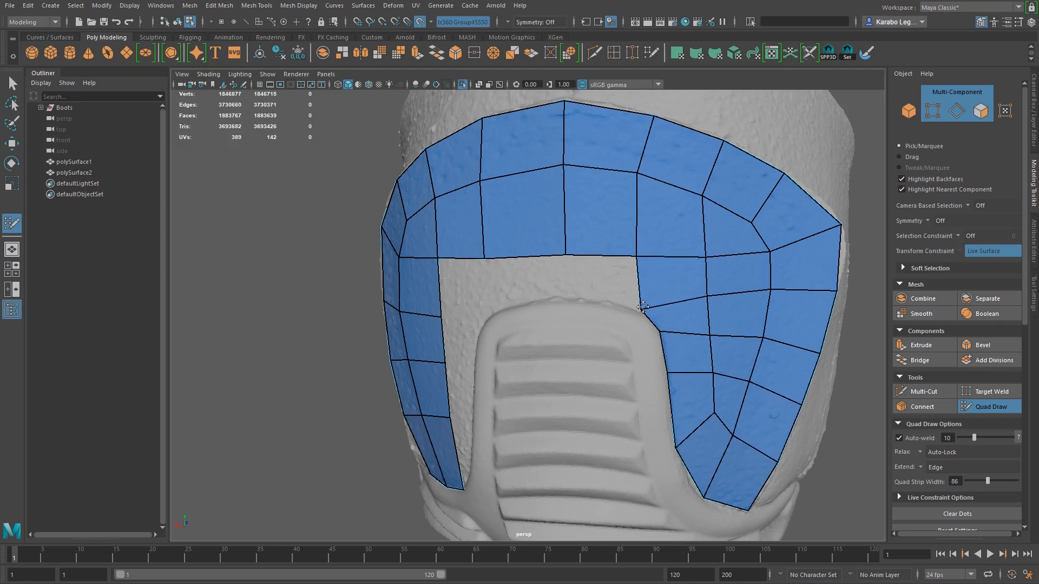
# Fit the third column's edge points to the inset's rounded corner and adjust the neighbouring inner points to even the rows
pyautogui.keyDown('alt'); pyautogui.moveTo(685, 371); pyautogui.dragTo(686, 380, button='middle'); pyautogui.keyUp('alt')
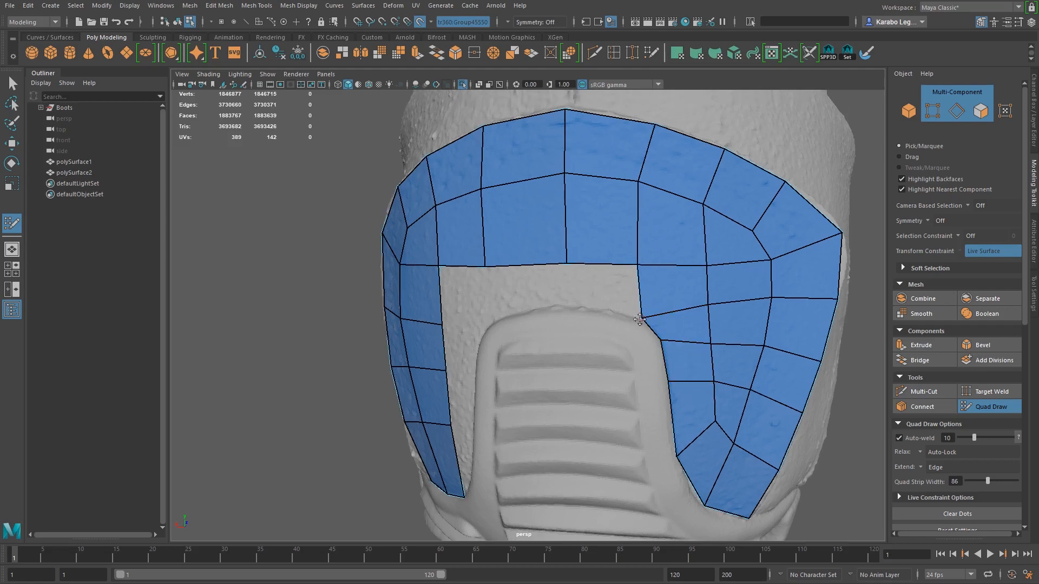
pyautogui.moveTo(643, 318); pyautogui.dragTo(654, 328)
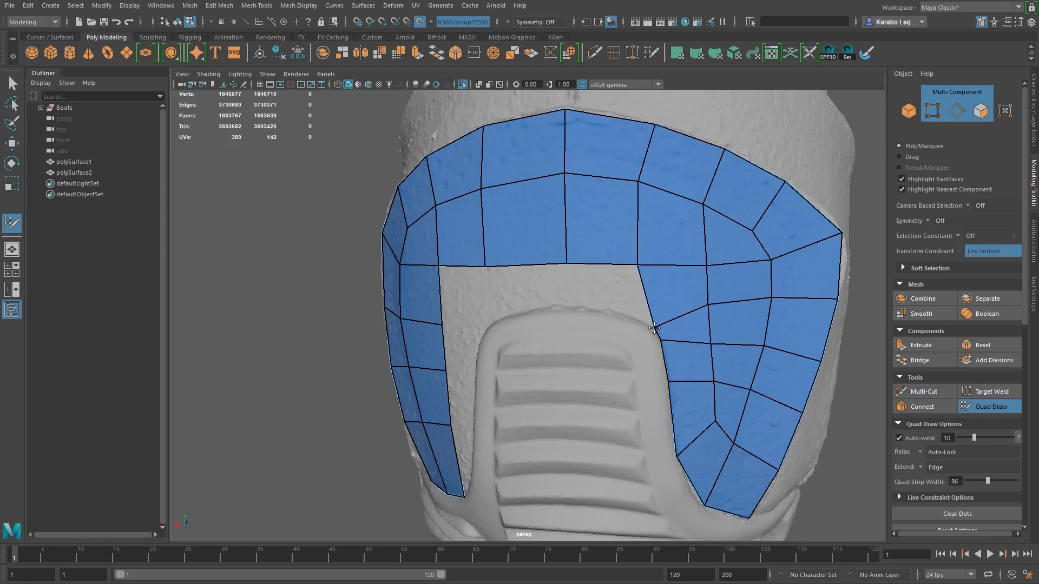
pyautogui.moveTo(708, 304); pyautogui.dragTo(713, 314)
pyautogui.moveTo(771, 297); pyautogui.dragTo(771, 310)
pyautogui.moveTo(710, 313); pyautogui.dragTo(710, 318)
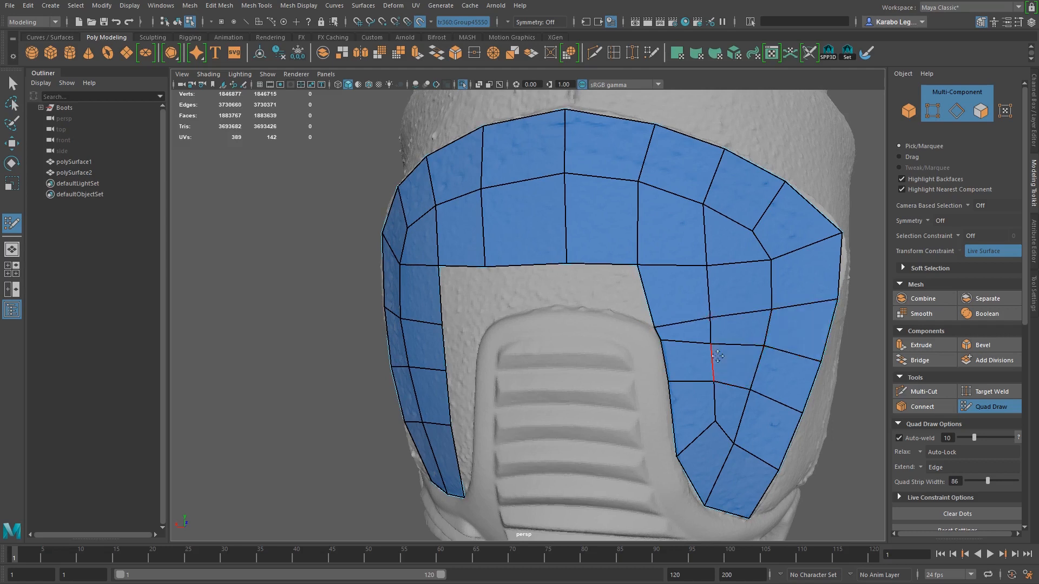
pyautogui.moveTo(660, 339); pyautogui.dragTo(667, 348)
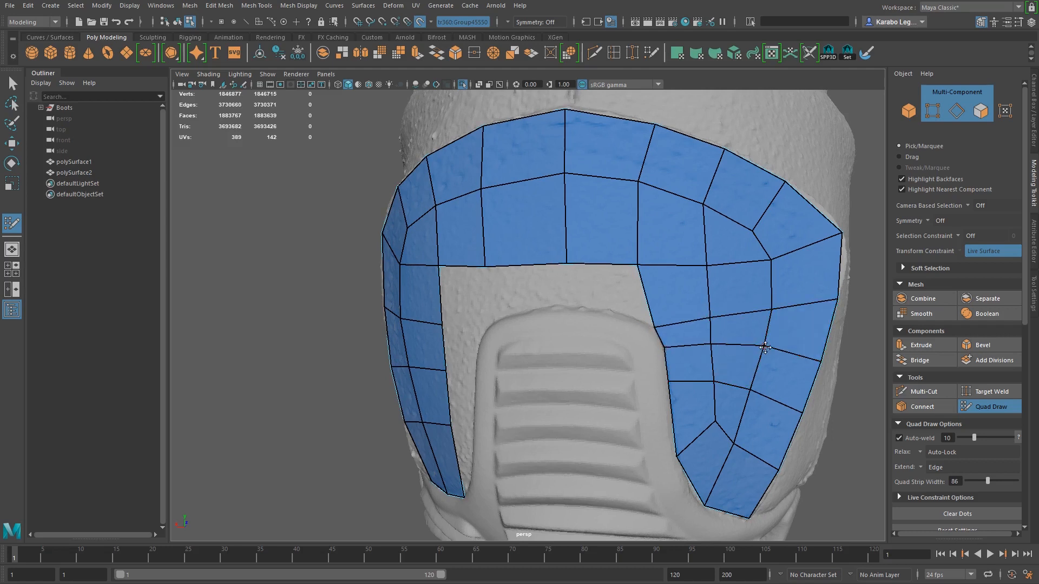
# Add a quad from the third column's upper edge beneath the top rows, ending at the panel's centre line above the ribbed inset
pyautogui.keyDown('alt'); pyautogui.moveTo(629, 320); pyautogui.dragTo(598, 347, button='middle'); pyautogui.keyUp('alt')
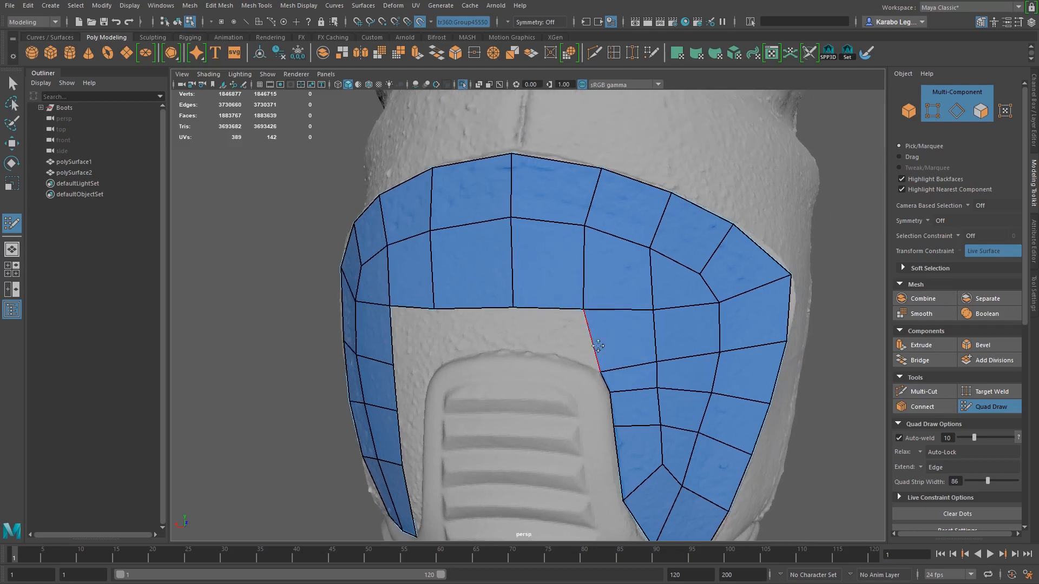
pyautogui.moveTo(556, 320)
pyautogui.mouseDown()
pyautogui.moveTo(552, 356)
pyautogui.moveTo(596, 369)
pyautogui.mouseUp()
pyautogui.keyDown('alt'); pyautogui.moveTo(708, 368); pyautogui.dragTo(620, 349, button='right'); pyautogui.keyUp('alt')
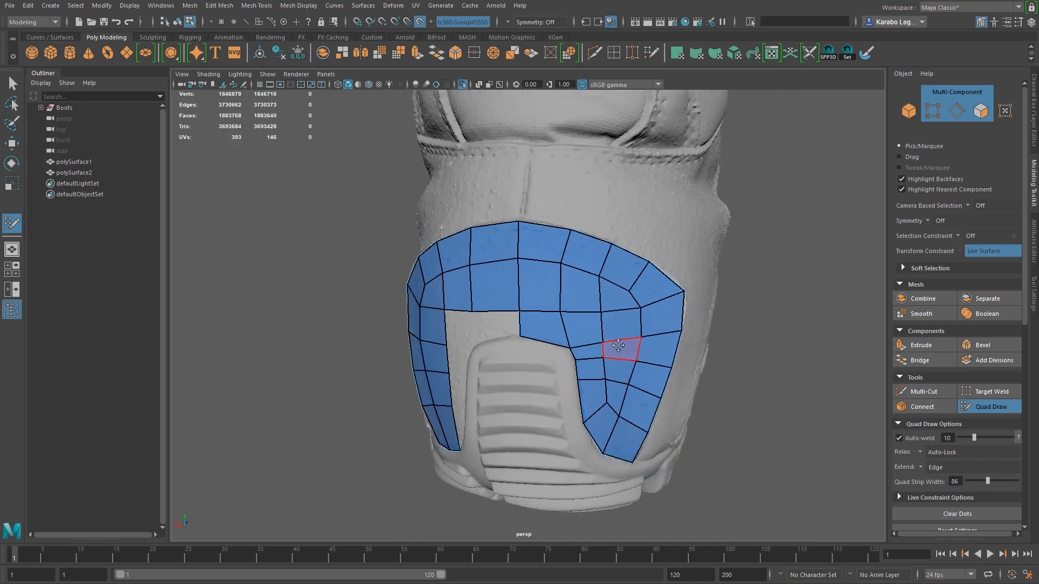
# Insert a vertical edge loop through the new quad and the top rows just right of centre, and adjust its upper border point
pyautogui.keyDown('alt'); pyautogui.moveTo(620, 349); pyautogui.dragTo(634, 339); pyautogui.keyUp('alt')
pyautogui.keyDown('alt'); pyautogui.moveTo(634, 339); pyautogui.dragTo(688, 364, button='right'); pyautogui.keyUp('alt')
pyautogui.keyDown('ctrl'); pyautogui.click(660, 324); pyautogui.keyUp('ctrl')
pyautogui.keyDown('alt'); pyautogui.moveTo(659, 266); pyautogui.dragTo(595, 244, button='middle'); pyautogui.keyUp('alt')
pyautogui.keyDown('alt'); pyautogui.moveTo(595, 245); pyautogui.dragTo(632, 268, button='right'); pyautogui.keyUp('alt')
pyautogui.moveTo(631, 209); pyautogui.dragTo(647, 211)
pyautogui.keyDown('alt'); pyautogui.moveTo(682, 285); pyautogui.dragTo(584, 368, button='middle'); pyautogui.keyUp('alt')
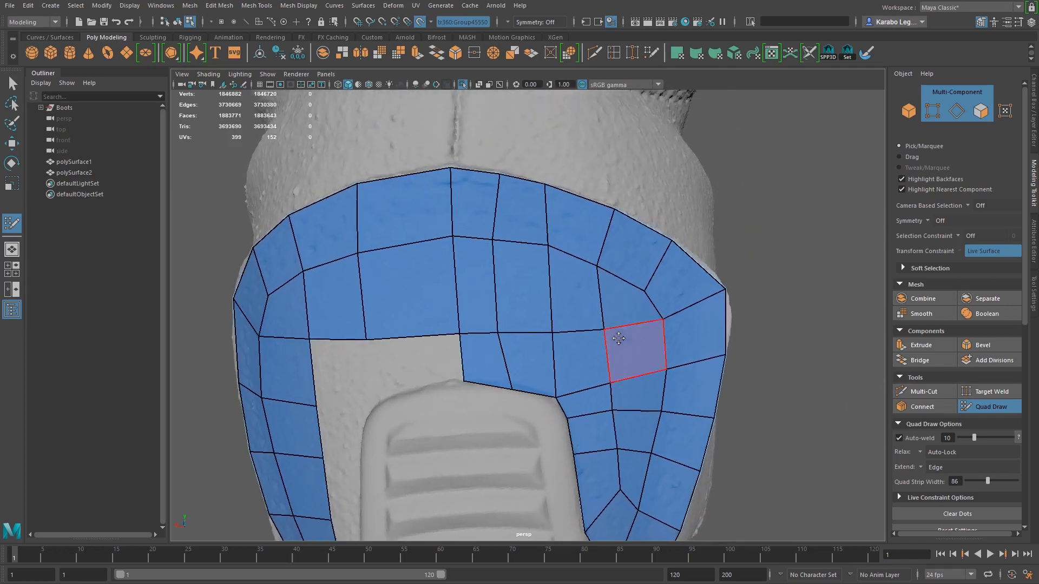
# Even out the columns right of centre by moving their loop points and fitting the bottom points to the inset's upper edge
pyautogui.moveTo(558, 188); pyautogui.dragTo(560, 189)
pyautogui.moveTo(549, 245)
pyautogui.mouseDown()
pyautogui.moveTo(500, 255)
pyautogui.moveTo(502, 235)
pyautogui.mouseUp()
pyautogui.moveTo(505, 329); pyautogui.dragTo(505, 329)
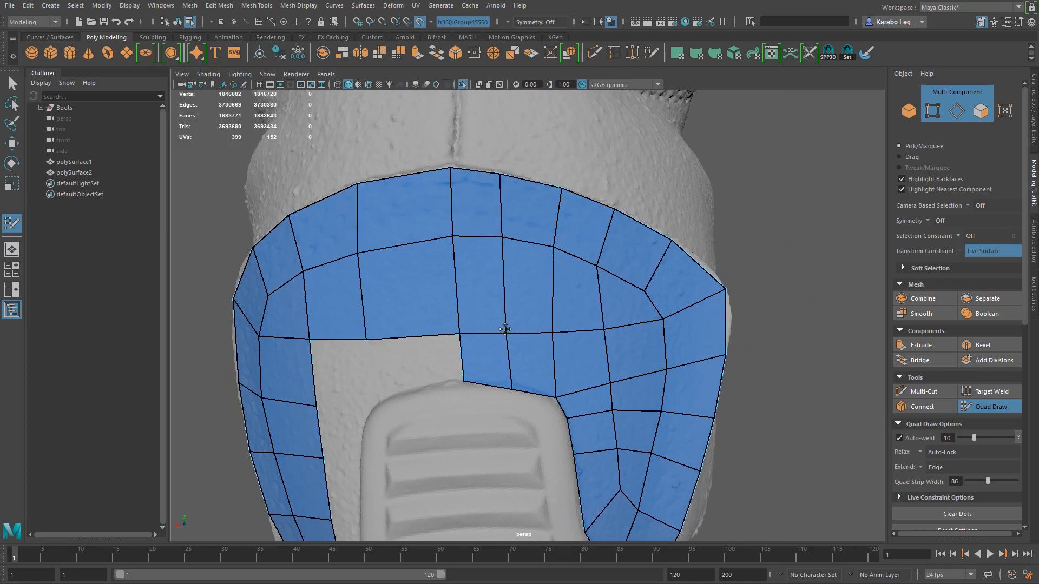
pyautogui.moveTo(513, 394); pyautogui.dragTo(509, 382)
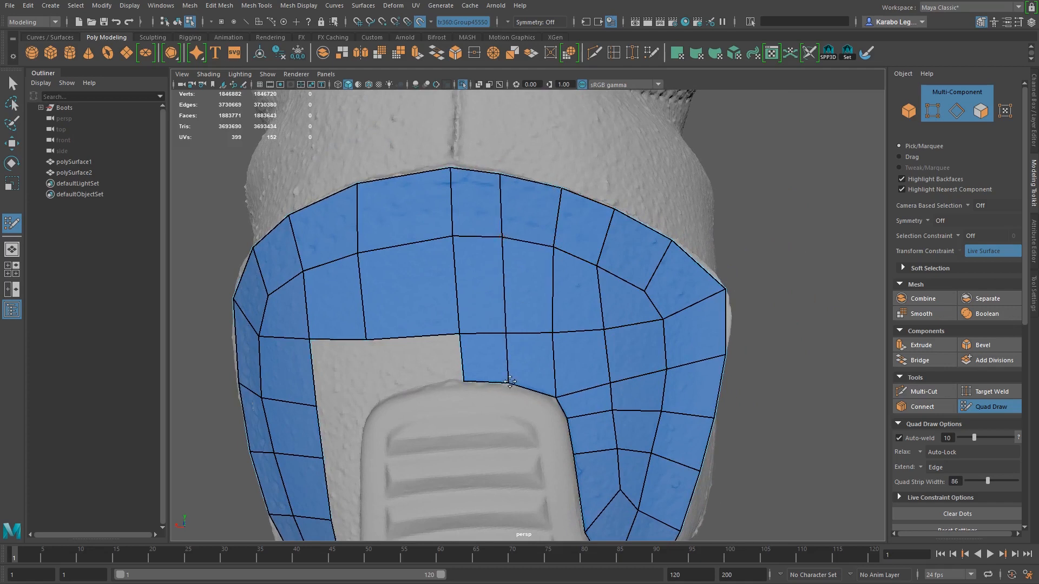
pyautogui.moveTo(555, 394); pyautogui.dragTo(550, 393)
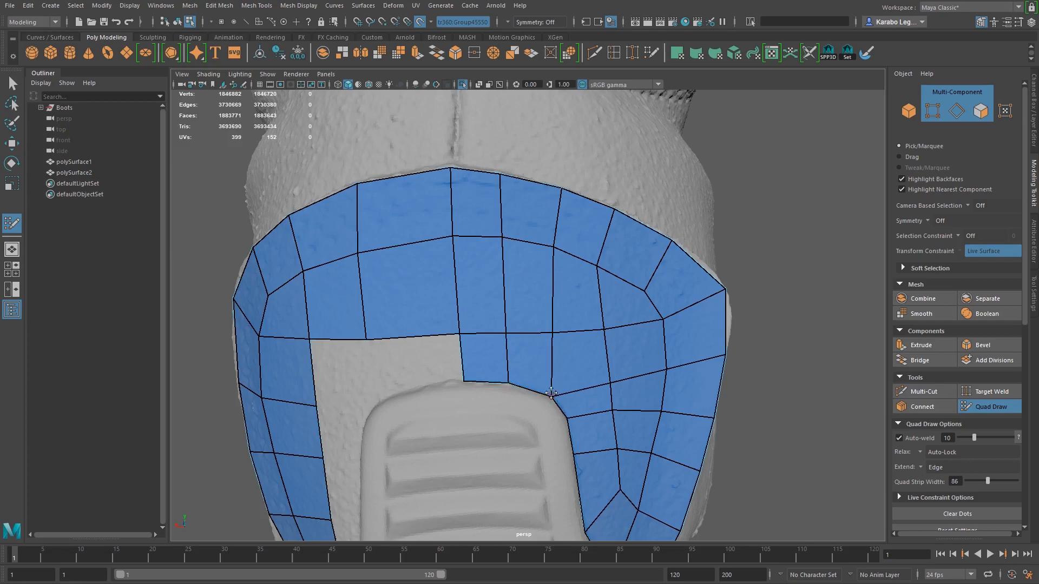
# Delete the quads bordering the top and right side of the ribbed tread pad, including the triangular pole area beside it
pyautogui.scroll(-6, 556, 359)
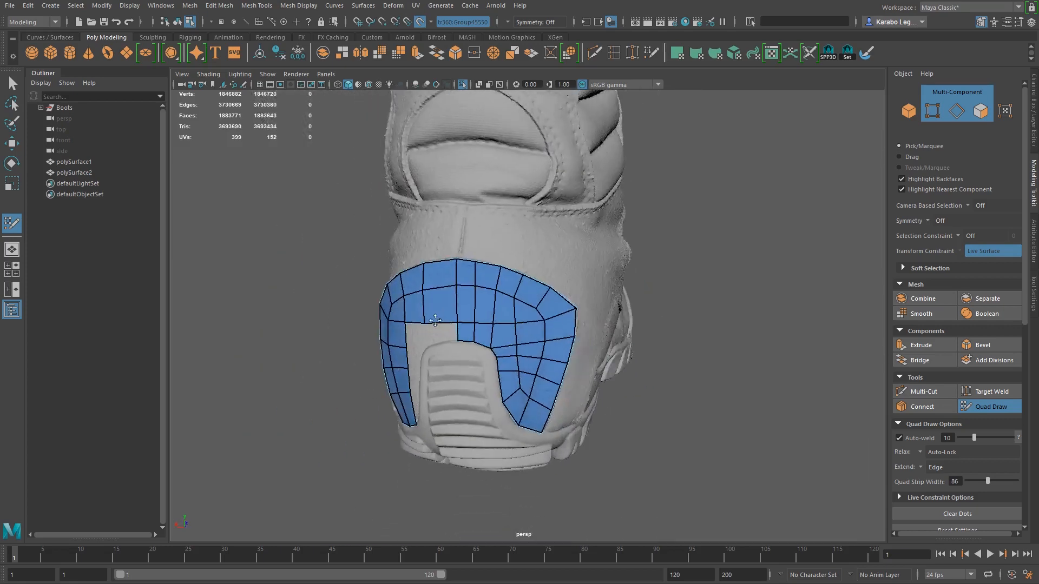
pyautogui.moveTo(435, 321)
pyautogui.keyDown('alt'); pyautogui.mouseDown()
pyautogui.moveTo(352, 318)
pyautogui.moveTo(433, 318)
pyautogui.mouseUp(); pyautogui.keyUp('alt')
pyautogui.scroll(5, 554, 397)
pyautogui.moveTo(458, 376)
pyautogui.mouseDown()
pyautogui.moveTo(461, 393)
pyautogui.moveTo(540, 394)
pyautogui.moveTo(542, 326)
pyautogui.mouseUp()
pyautogui.keyDown('alt'); pyautogui.moveTo(598, 373); pyautogui.dragTo(645, 401, button='right'); pyautogui.keyUp('alt')
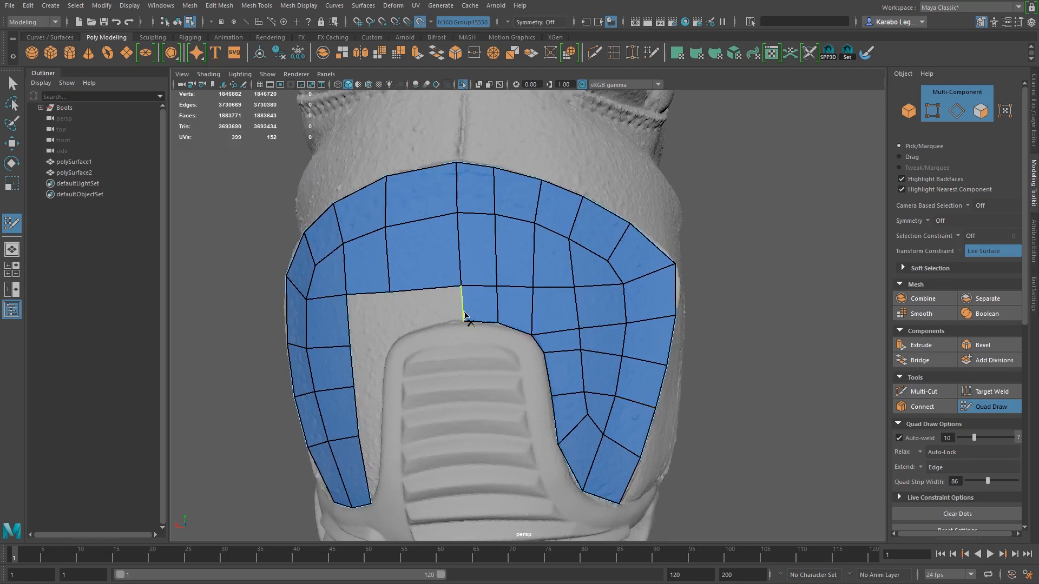
pyautogui.moveTo(478, 312)
pyautogui.mouseDown()
pyautogui.moveTo(556, 325)
pyautogui.moveTo(557, 389)
pyautogui.moveTo(581, 444)
pyautogui.mouseUp()
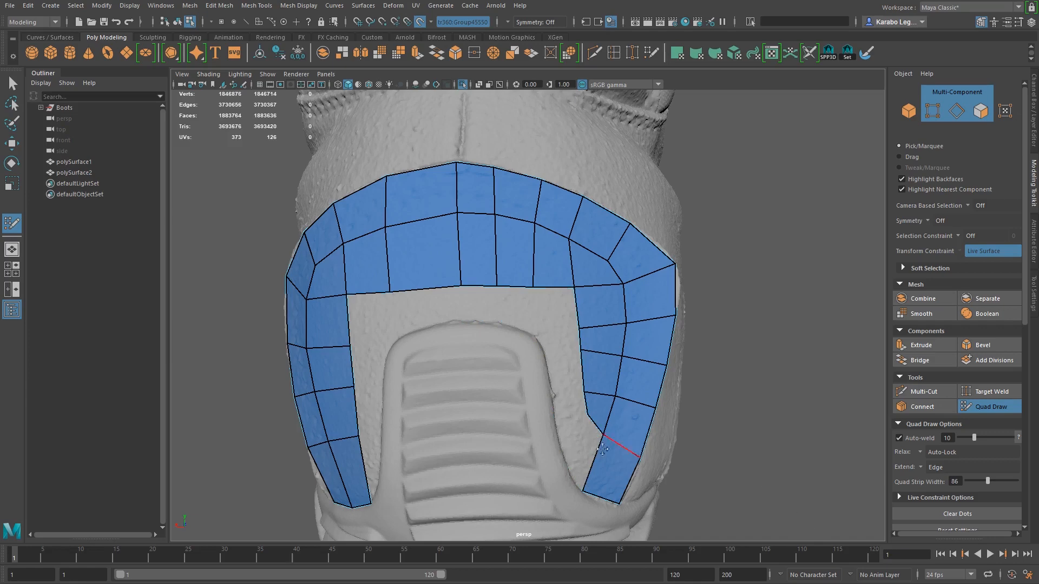
# Tidy the vertices at the lower end of the heel patch's right arm and extend a new inner quad there
pyautogui.keyDown('alt'); pyautogui.moveTo(578, 432); pyautogui.dragTo(579, 424, button='middle'); pyautogui.keyUp('alt')
pyautogui.keyDown('alt'); pyautogui.moveTo(579, 424); pyautogui.dragTo(616, 452, button='right'); pyautogui.keyUp('alt')
pyautogui.keyDown('alt'); pyautogui.moveTo(616, 452); pyautogui.dragTo(514, 343, button='middle'); pyautogui.keyUp('alt')
pyautogui.moveTo(562, 367); pyautogui.dragTo(557, 375)
pyautogui.moveTo(557, 471); pyautogui.dragTo(575, 489)
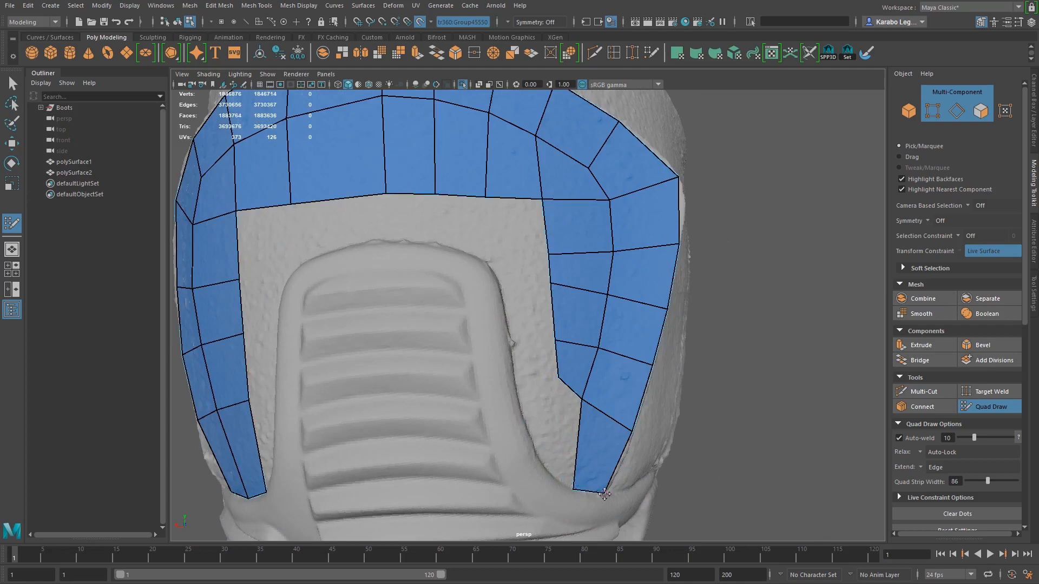
pyautogui.press('Tab')
pyautogui.moveTo(577, 442); pyautogui.dragTo(549, 425)
pyautogui.moveTo(542, 376); pyautogui.dragTo(557, 378)
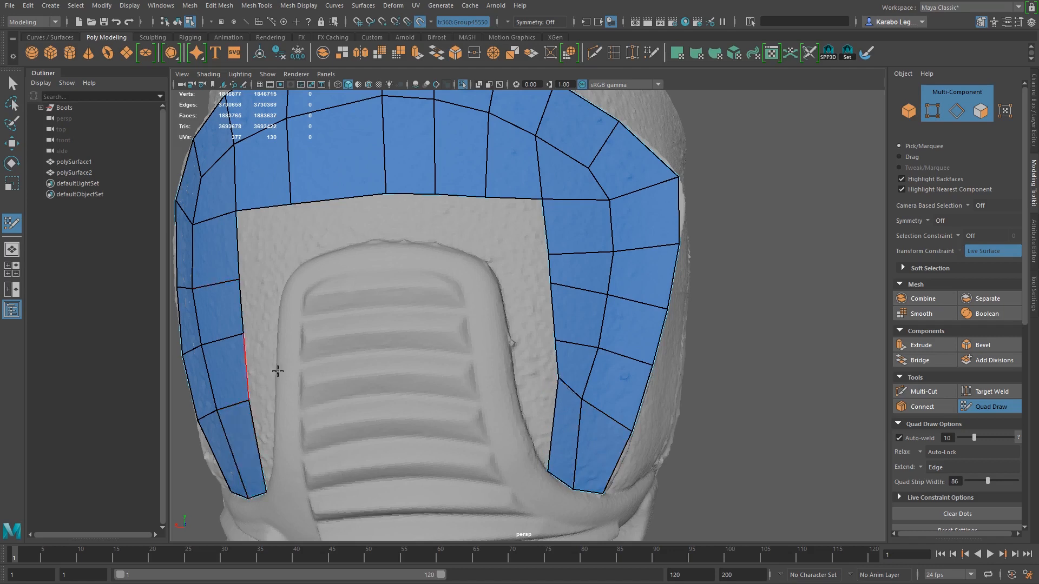
# Reposition the vertices of the right arm so its quads are more evenly spaced
pyautogui.moveTo(583, 398); pyautogui.dragTo(591, 400)
pyautogui.moveTo(578, 487); pyautogui.dragTo(572, 488)
pyautogui.moveTo(558, 378)
pyautogui.mouseDown()
pyautogui.moveTo(548, 414)
pyautogui.moveTo(587, 421)
pyautogui.mouseUp()
pyautogui.moveTo(574, 343); pyautogui.dragTo(574, 358)
pyautogui.moveTo(652, 366); pyautogui.dragTo(650, 372)
pyautogui.moveTo(549, 284)
pyautogui.mouseDown()
pyautogui.moveTo(555, 304)
pyautogui.moveTo(606, 304)
pyautogui.mouseUp()
# Extend the inner border of the heel patch's left arm and fit the new vertices to the tread pad's edge, welding the ends
pyautogui.keyDown('alt'); pyautogui.moveTo(611, 293); pyautogui.dragTo(695, 346, button='middle'); pyautogui.keyUp('alt')
pyautogui.keyDown('alt'); pyautogui.moveTo(696, 346); pyautogui.dragTo(595, 330, button='right'); pyautogui.keyUp('alt')
pyautogui.keyDown('alt'); pyautogui.moveTo(589, 325); pyautogui.dragTo(625, 320); pyautogui.keyUp('alt')
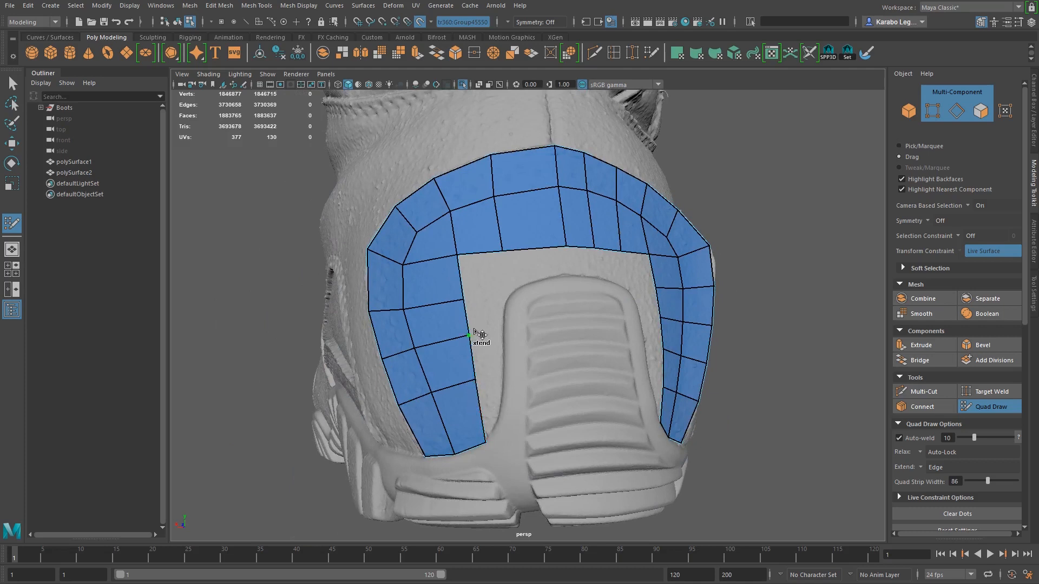
pyautogui.moveTo(478, 324); pyautogui.dragTo(481, 314, button='middle')
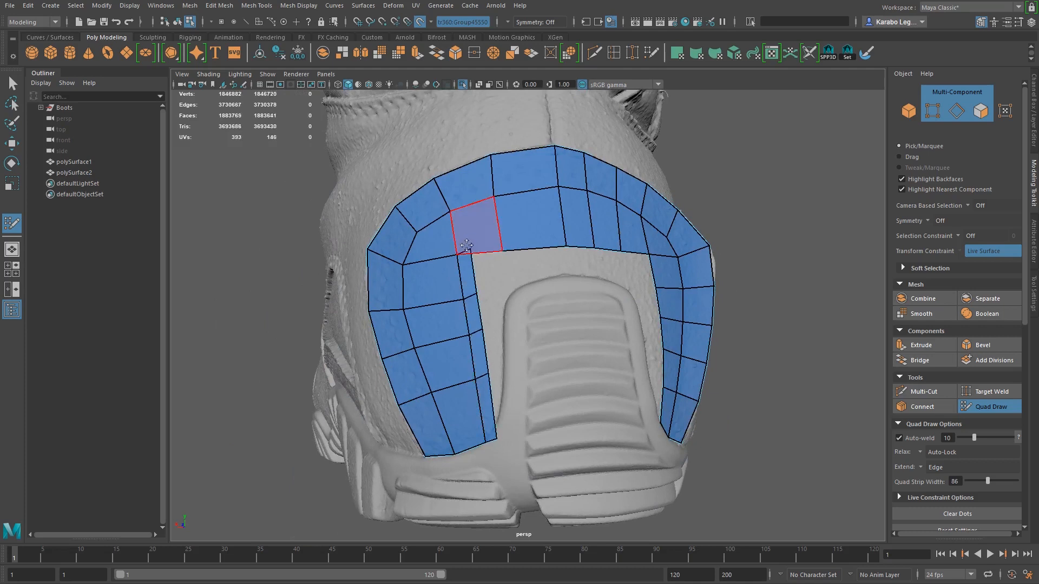
pyautogui.moveTo(473, 266); pyautogui.dragTo(489, 291)
pyautogui.moveTo(481, 335); pyautogui.dragTo(499, 332)
pyautogui.moveTo(488, 373); pyautogui.dragTo(503, 373)
pyautogui.moveTo(498, 439); pyautogui.dragTo(485, 441)
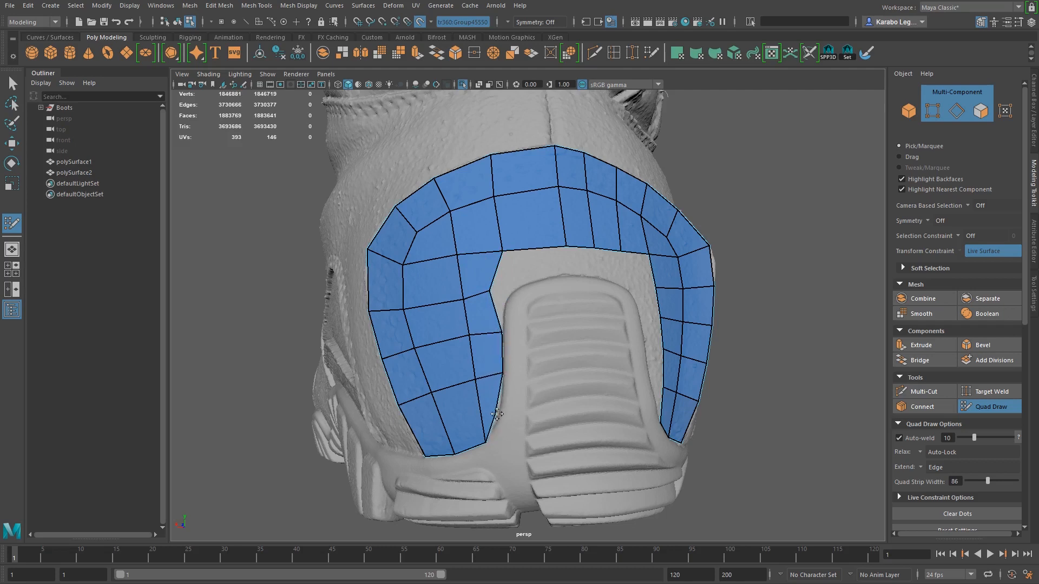
pyautogui.moveTo(489, 290); pyautogui.dragTo(505, 292)
# Extend the inner border of the right arm as a strip and fit its vertices to the tread pad's outline
pyautogui.keyDown('alt'); pyautogui.moveTo(563, 396); pyautogui.dragTo(544, 425); pyautogui.keyUp('alt')
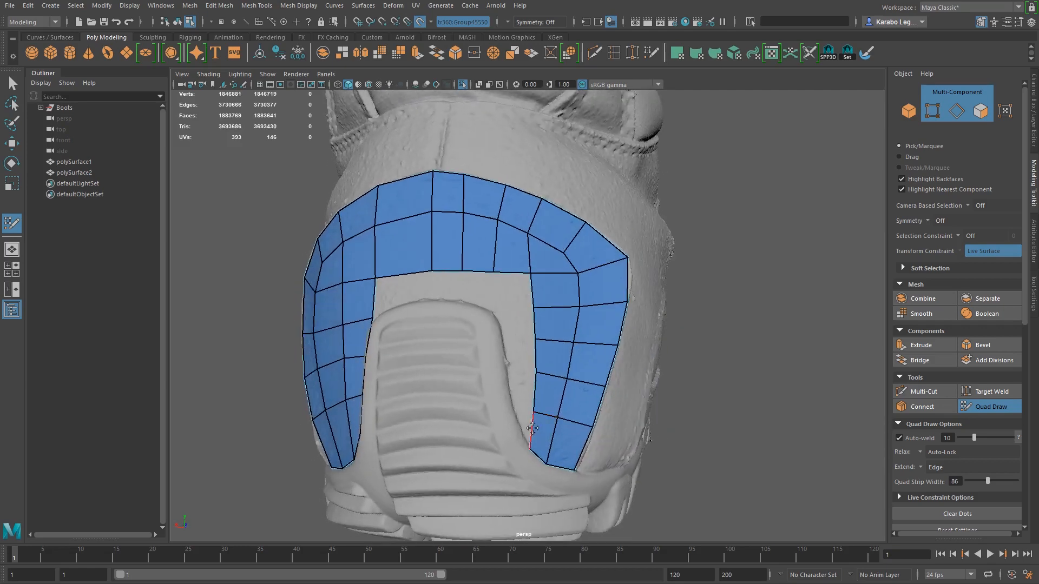
pyautogui.press('Tab')
pyautogui.moveTo(536, 351); pyautogui.dragTo(525, 348, button='middle')
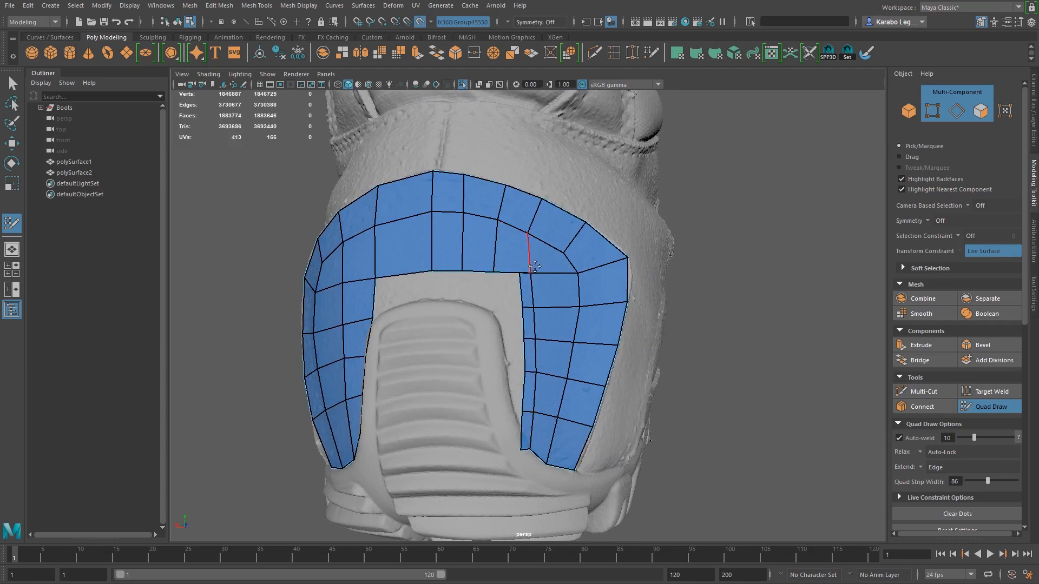
pyautogui.moveTo(519, 273); pyautogui.dragTo(494, 272)
pyautogui.moveTo(521, 306); pyautogui.dragTo(492, 313)
pyautogui.moveTo(530, 344); pyautogui.dragTo(503, 336)
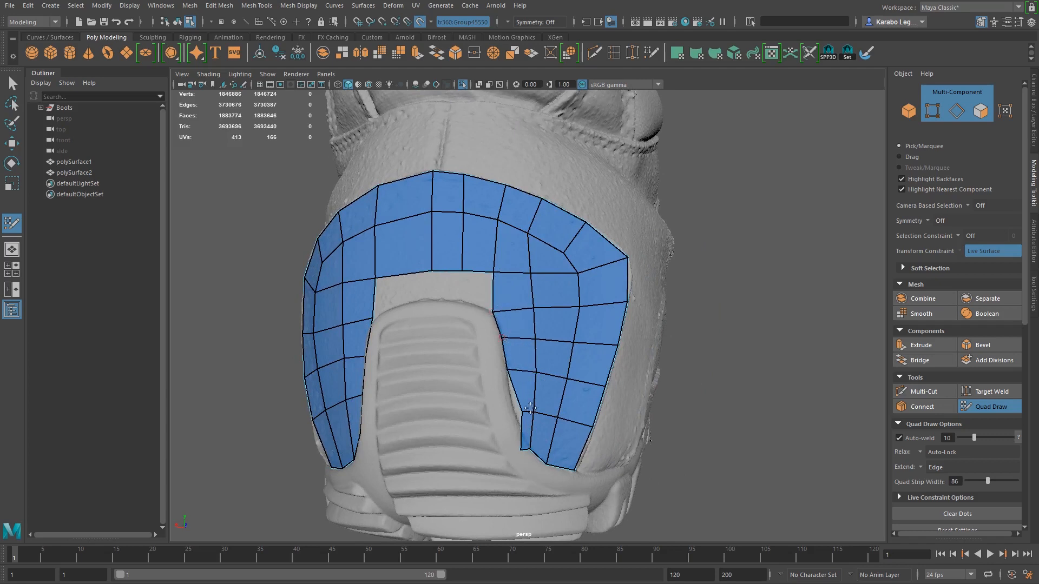
pyautogui.moveTo(522, 412); pyautogui.dragTo(513, 408)
pyautogui.moveTo(519, 451); pyautogui.dragTo(522, 433)
# Adjust the inner vertices at the right arm's lower tip to follow the curved sole edge
pyautogui.keyDown('alt'); pyautogui.moveTo(525, 394); pyautogui.dragTo(430, 406); pyautogui.keyUp('alt')
pyautogui.keyDown('alt'); pyautogui.moveTo(504, 383); pyautogui.dragTo(584, 379, button='middle'); pyautogui.keyUp('alt')
pyautogui.keyDown('alt'); pyautogui.moveTo(584, 379); pyautogui.dragTo(619, 422, button='right'); pyautogui.keyUp('alt')
pyautogui.keyDown('alt'); pyautogui.moveTo(619, 422); pyautogui.dragTo(571, 379, button='middle'); pyautogui.keyUp('alt')
pyautogui.keyDown('alt'); pyautogui.moveTo(571, 378); pyautogui.dragTo(550, 401); pyautogui.keyUp('alt')
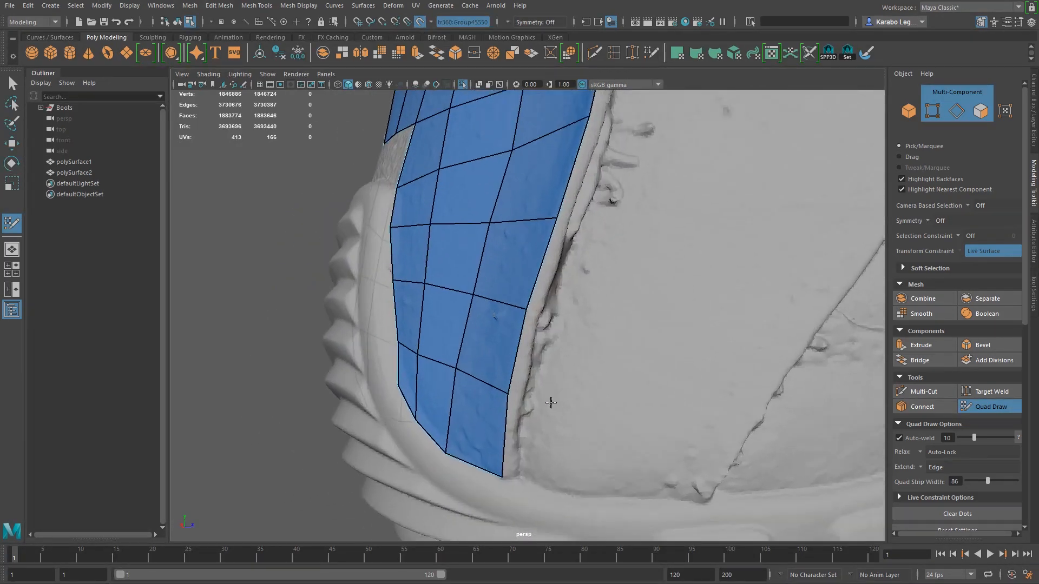
pyautogui.keyDown('alt'); pyautogui.moveTo(453, 447); pyautogui.dragTo(455, 496, button='right'); pyautogui.keyUp('alt')
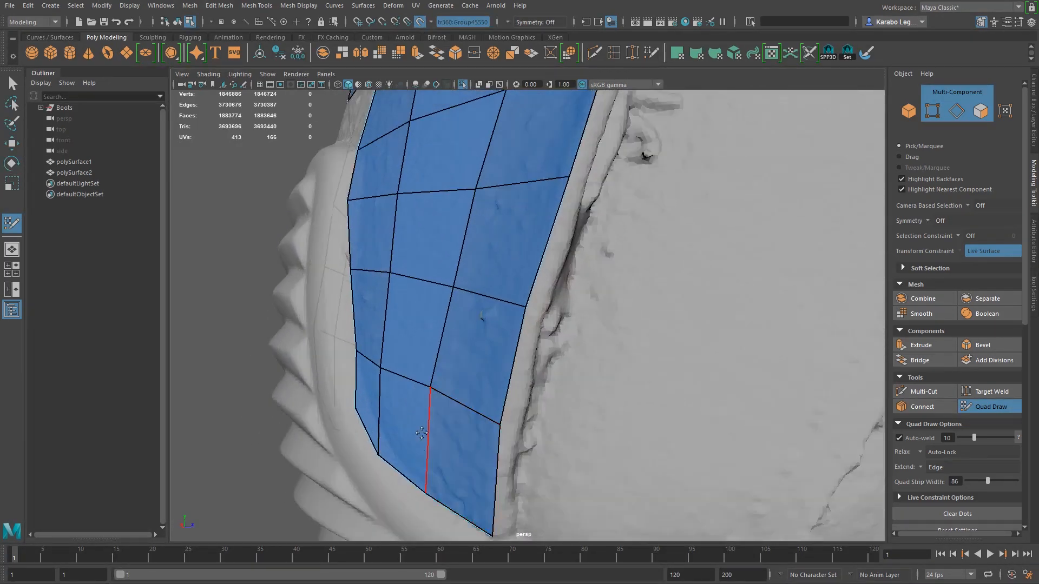
pyautogui.moveTo(377, 455); pyautogui.dragTo(389, 444)
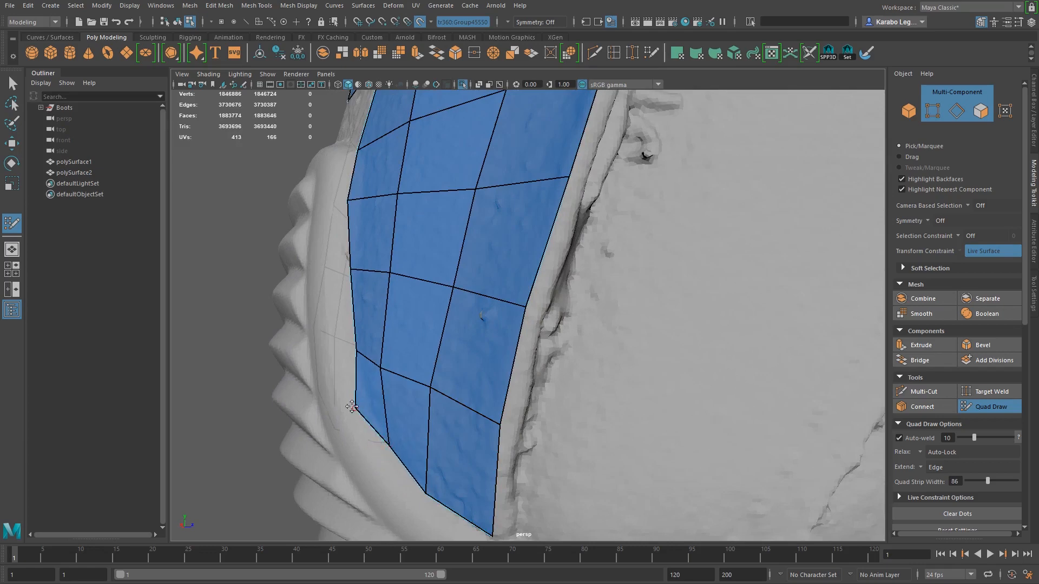
pyautogui.moveTo(351, 406); pyautogui.dragTo(365, 401)
# Fine-tune the inner border vertices of both arms against the tread pad's raised edge
pyautogui.keyDown('alt'); pyautogui.moveTo(520, 420); pyautogui.dragTo(464, 400, button='right'); pyautogui.keyUp('alt')
pyautogui.keyDown('alt'); pyautogui.moveTo(463, 400); pyautogui.dragTo(512, 393); pyautogui.keyUp('alt')
pyautogui.keyDown('alt'); pyautogui.moveTo(558, 347); pyautogui.dragTo(594, 355); pyautogui.keyUp('alt')
pyautogui.keyDown('alt'); pyautogui.moveTo(678, 324); pyautogui.dragTo(606, 339); pyautogui.keyUp('alt')
pyautogui.moveTo(423, 333); pyautogui.dragTo(427, 330)
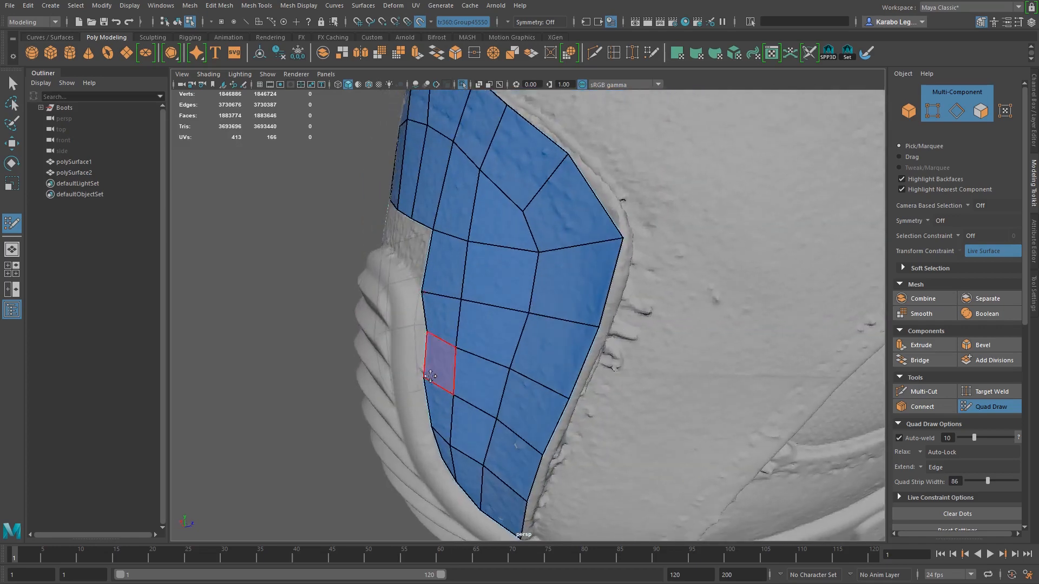
pyautogui.keyDown('alt'); pyautogui.moveTo(425, 378); pyautogui.dragTo(551, 375); pyautogui.keyUp('alt')
pyautogui.keyDown('alt'); pyautogui.moveTo(649, 349); pyautogui.dragTo(790, 379); pyautogui.keyUp('alt')
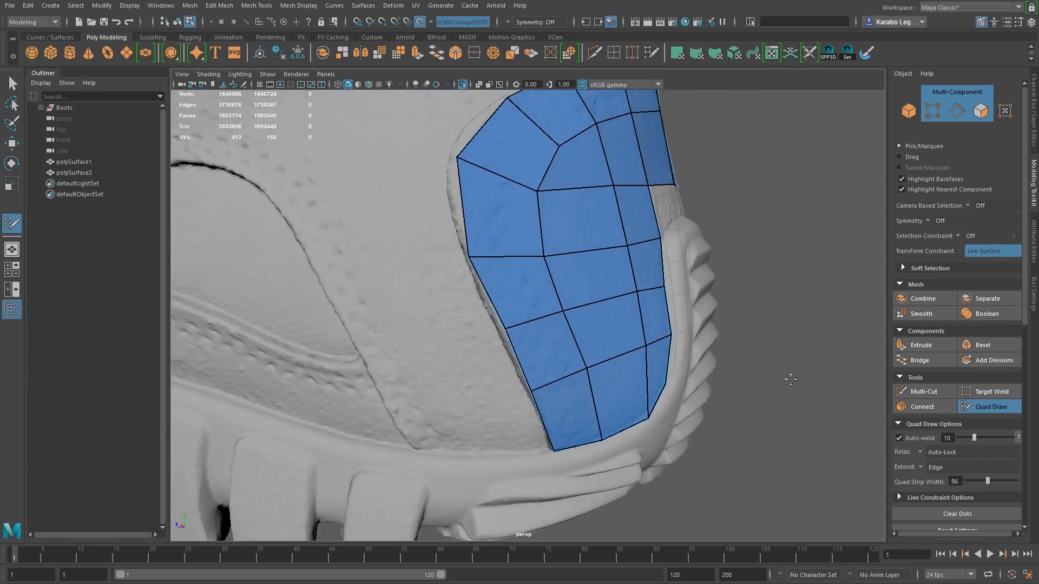
pyautogui.moveTo(670, 336); pyautogui.dragTo(666, 337)
pyautogui.keyDown('alt'); pyautogui.moveTo(654, 418); pyautogui.dragTo(576, 422); pyautogui.keyUp('alt')
pyautogui.moveTo(488, 399); pyautogui.dragTo(491, 400)
# Fill the gap above the tread pad with a row of quads and weld it to both side strips
pyautogui.moveTo(506, 359)
pyautogui.keyDown('alt'); pyautogui.mouseDown()
pyautogui.moveTo(587, 359)
pyautogui.moveTo(537, 376)
pyautogui.moveTo(494, 359)
pyautogui.mouseUp(); pyautogui.keyUp('alt')
pyautogui.keyDown('alt'); pyautogui.moveTo(494, 359); pyautogui.dragTo(520, 318, button='right'); pyautogui.keyUp('alt')
pyautogui.keyDown('alt'); pyautogui.moveTo(519, 319); pyautogui.dragTo(494, 413, button='middle'); pyautogui.keyUp('alt')
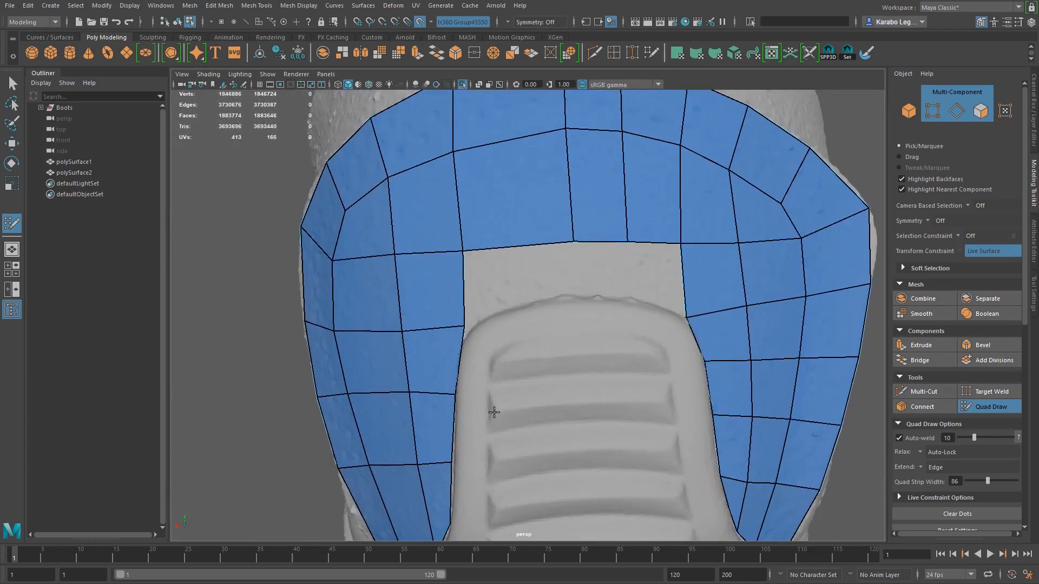
pyautogui.keyDown('alt'); pyautogui.moveTo(593, 364); pyautogui.dragTo(521, 290, button='right'); pyautogui.keyUp('alt')
pyautogui.press('Tab')
pyautogui.moveTo(530, 263)
pyautogui.mouseDown()
pyautogui.moveTo(534, 304)
pyautogui.moveTo(475, 323)
pyautogui.mouseUp()
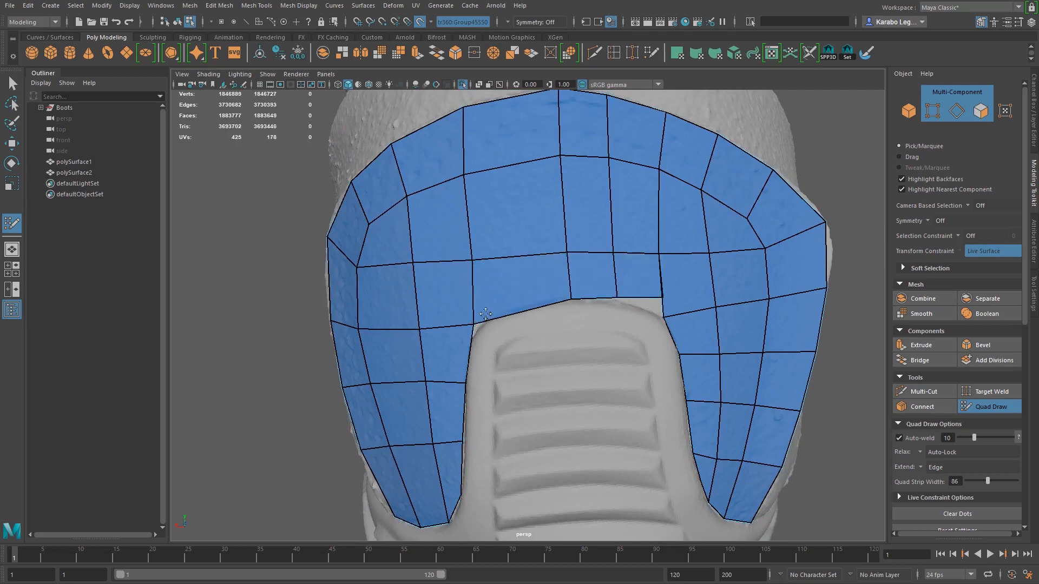
pyautogui.keyDown('alt'); pyautogui.moveTo(696, 327); pyautogui.dragTo(710, 324, button='right'); pyautogui.keyUp('alt')
pyautogui.keyDown('alt'); pyautogui.moveTo(709, 325); pyautogui.dragTo(628, 342, button='middle'); pyautogui.keyUp('alt')
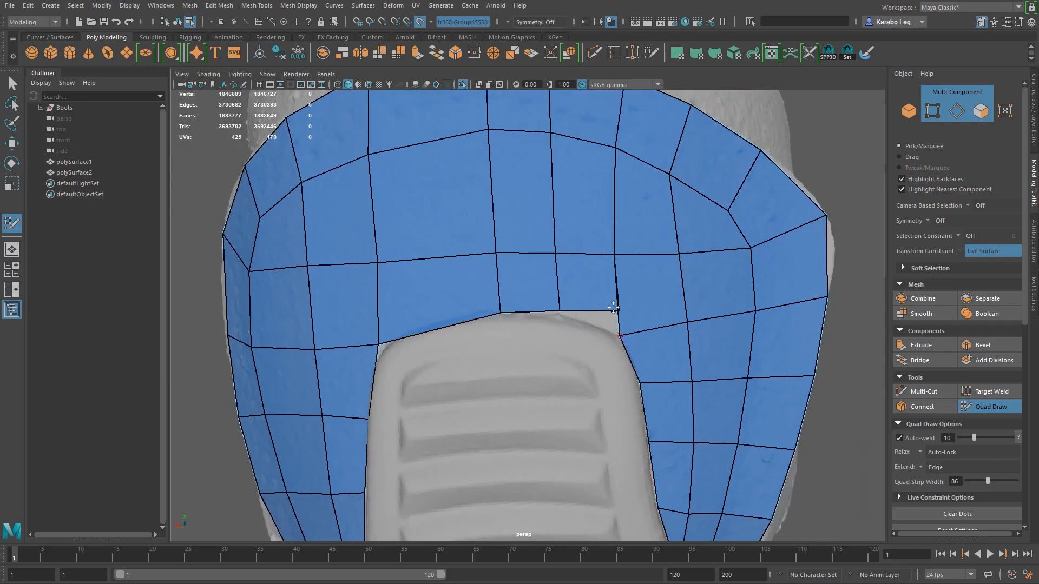
pyautogui.moveTo(613, 307); pyautogui.dragTo(617, 332)
# Insert a vertical edge loop through the wide quad column left of the heel seam and even out the vertices around it
pyautogui.keyDown('alt'); pyautogui.moveTo(677, 366); pyautogui.dragTo(490, 314, button='right'); pyautogui.keyUp('alt')
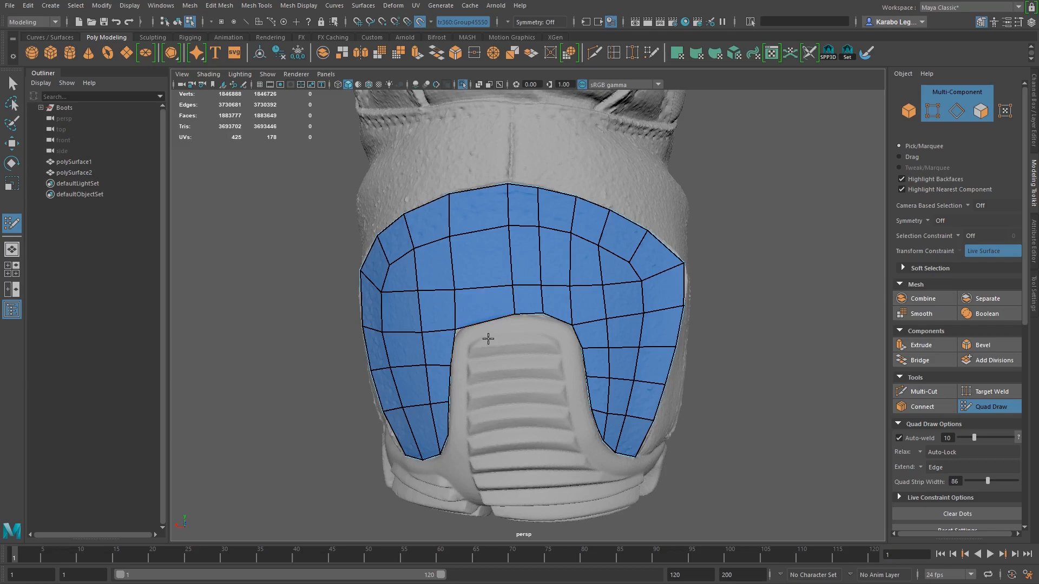
pyautogui.keyDown('alt'); pyautogui.moveTo(517, 343); pyautogui.dragTo(529, 340); pyautogui.keyUp('alt')
pyautogui.keyDown('alt'); pyautogui.moveTo(528, 341); pyautogui.dragTo(531, 325, button='right'); pyautogui.keyUp('alt')
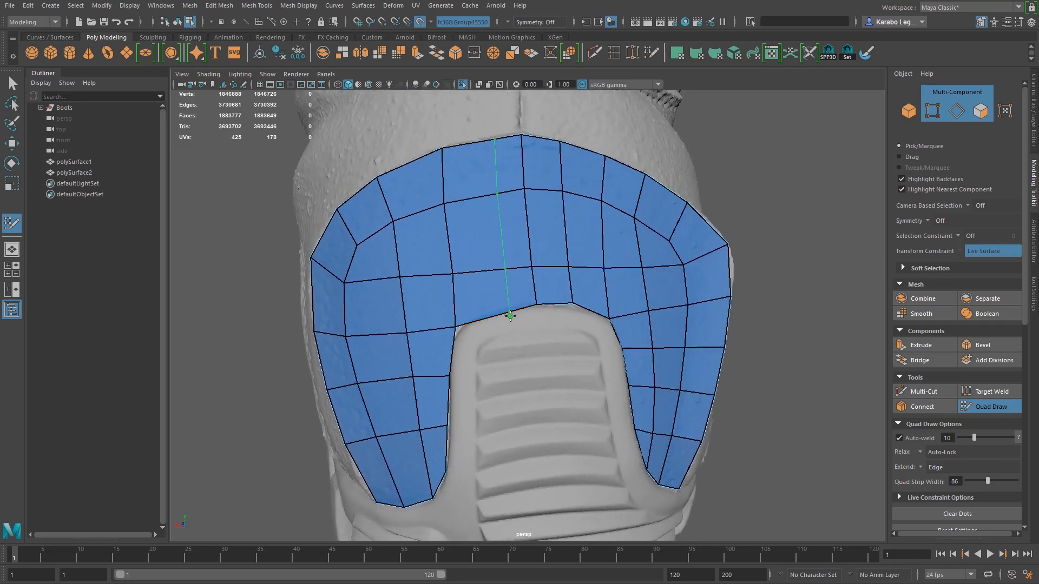
pyautogui.keyDown('ctrl'); pyautogui.click(485, 186); pyautogui.keyUp('ctrl')
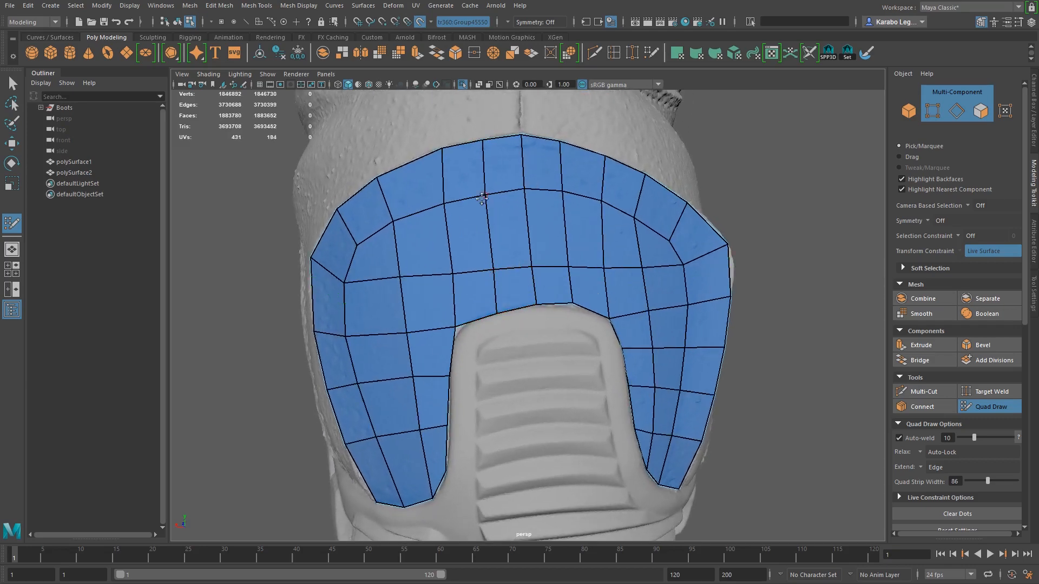
pyautogui.moveTo(488, 272); pyautogui.dragTo(491, 266)
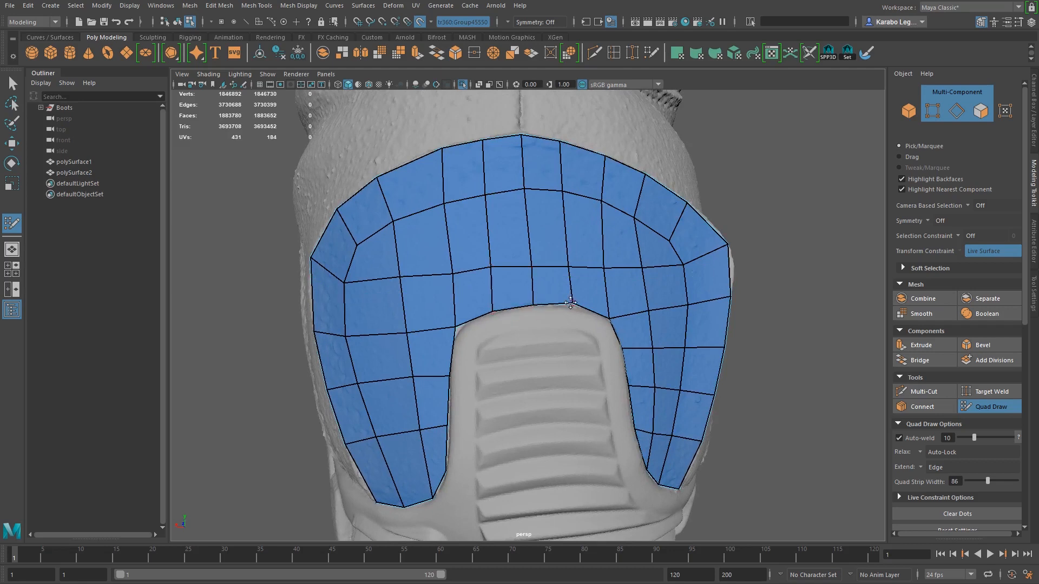
pyautogui.moveTo(453, 276); pyautogui.dragTo(450, 270)
# Respace the vertices of the cross row midway down the left arm for a smoother edge flow
pyautogui.scroll(-4, 475, 296)
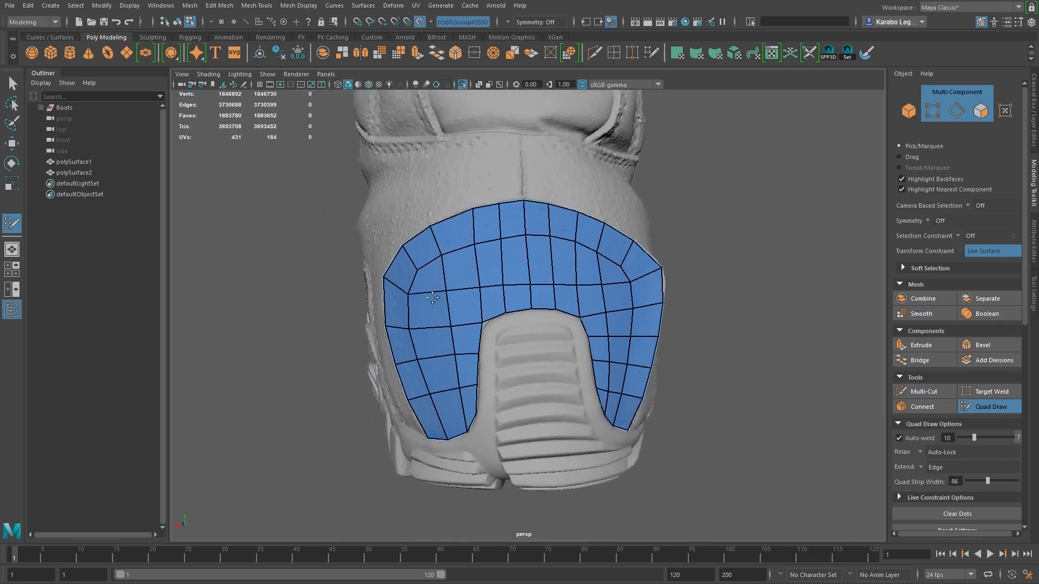
pyautogui.scroll(4, 469, 338)
pyautogui.moveTo(460, 331)
pyautogui.keyDown('alt'); pyautogui.mouseDown()
pyautogui.moveTo(482, 323)
pyautogui.moveTo(454, 327)
pyautogui.mouseUp(); pyautogui.keyUp('alt')
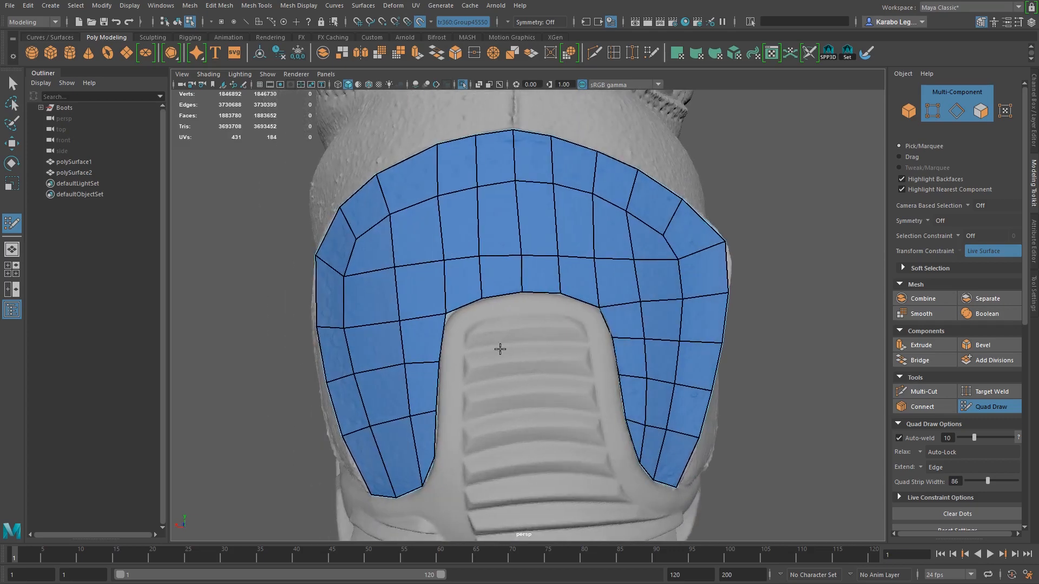
pyautogui.scroll(-3, 476, 343)
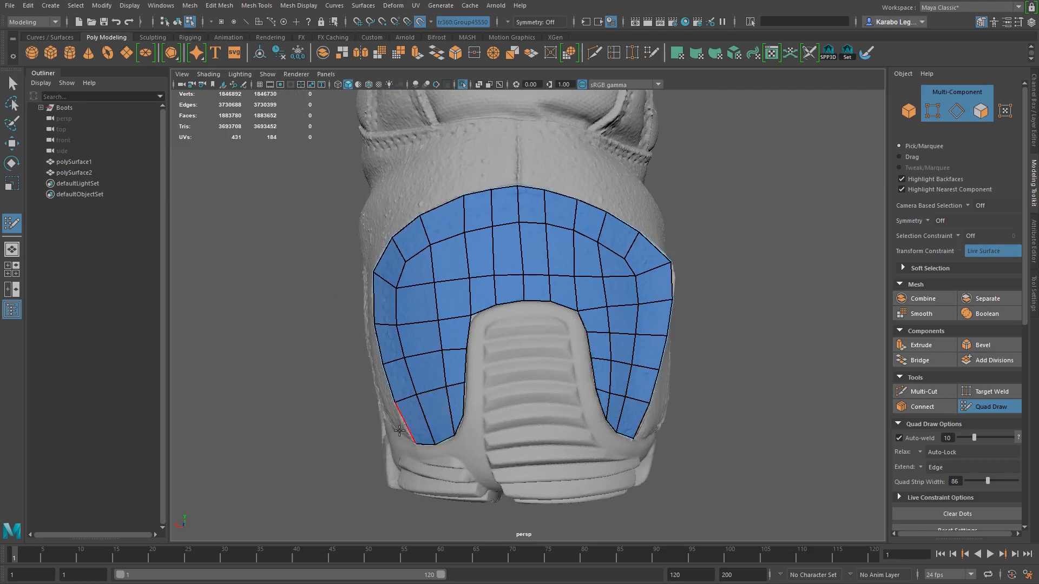
pyautogui.scroll(4, 413, 408)
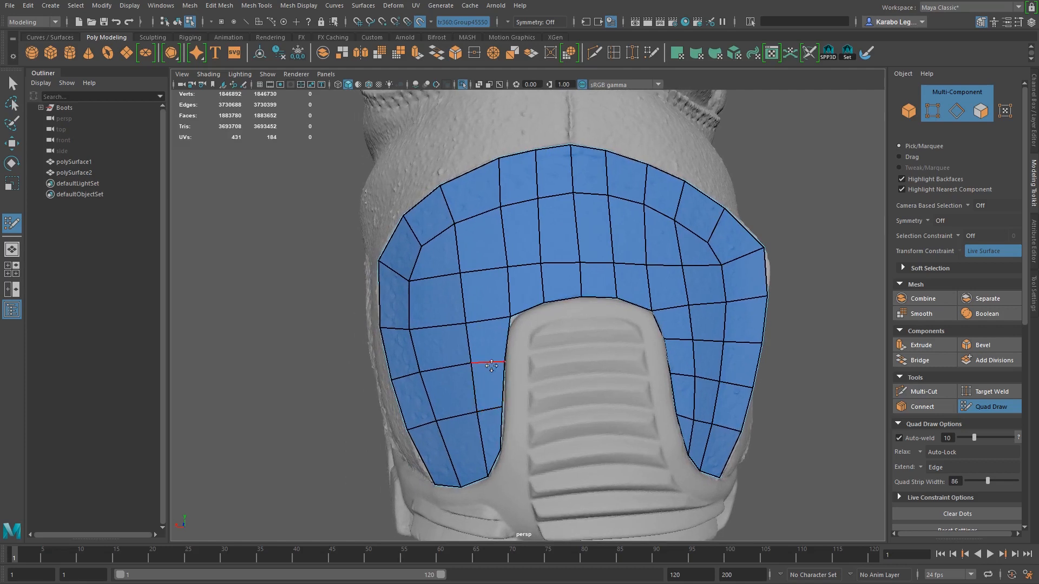
pyautogui.moveTo(495, 362); pyautogui.dragTo(496, 347)
pyautogui.moveTo(416, 374); pyautogui.dragTo(392, 373)
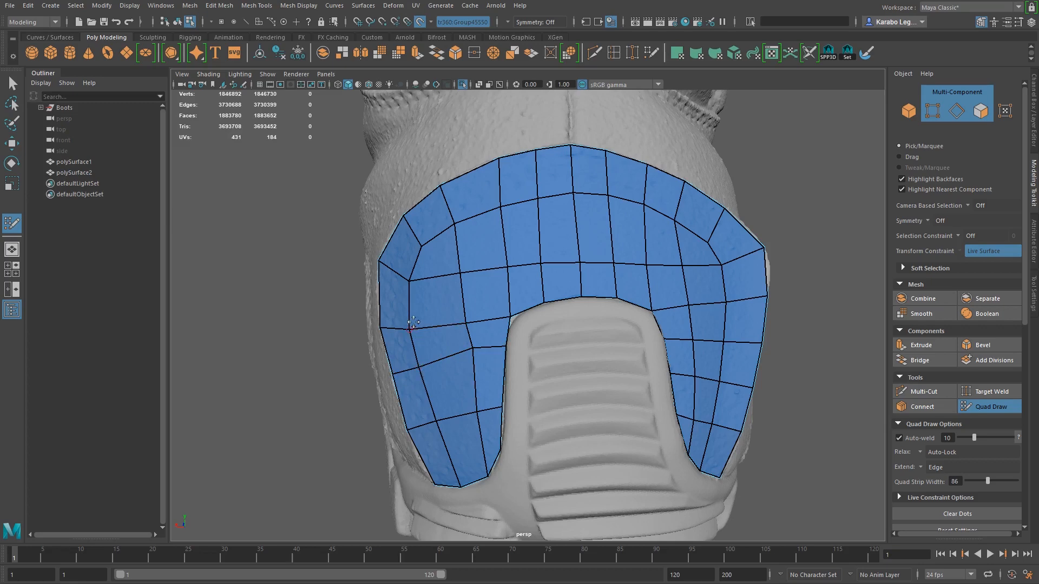
pyautogui.moveTo(479, 345); pyautogui.dragTo(474, 354)
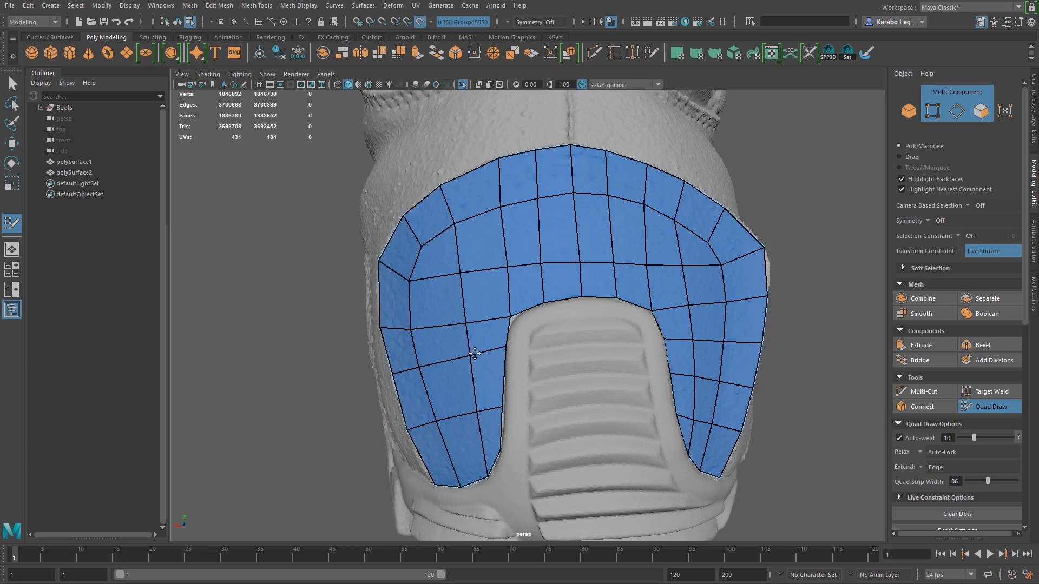
# Insert a cross edge loop near the left arm's lower end and shift the row above it upward to even the spacing
pyautogui.keyDown('ctrl'); pyautogui.click(519, 457); pyautogui.keyUp('ctrl')
pyautogui.keyDown('alt'); pyautogui.moveTo(510, 455); pyautogui.dragTo(568, 394, button='middle'); pyautogui.keyUp('alt')
pyautogui.scroll(5, 579, 406)
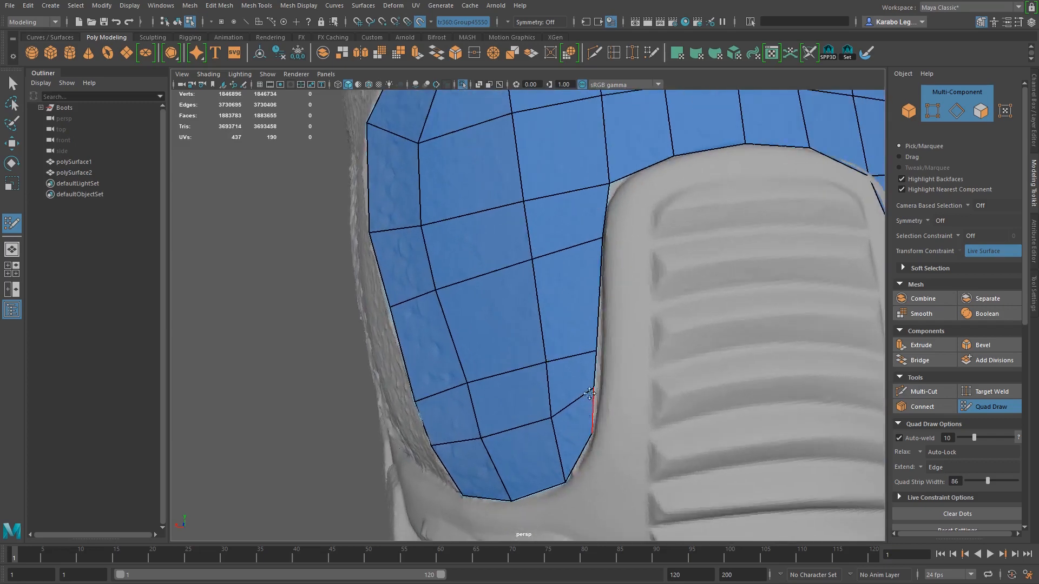
pyautogui.moveTo(596, 361); pyautogui.dragTo(598, 335)
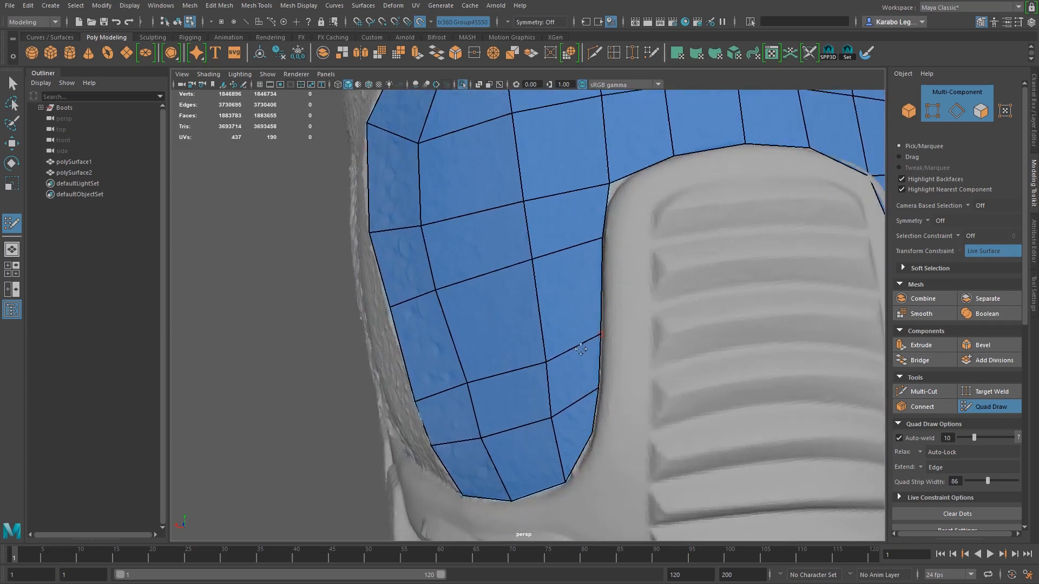
pyautogui.moveTo(542, 365); pyautogui.dragTo(542, 342)
pyautogui.moveTo(466, 382); pyautogui.dragTo(458, 367)
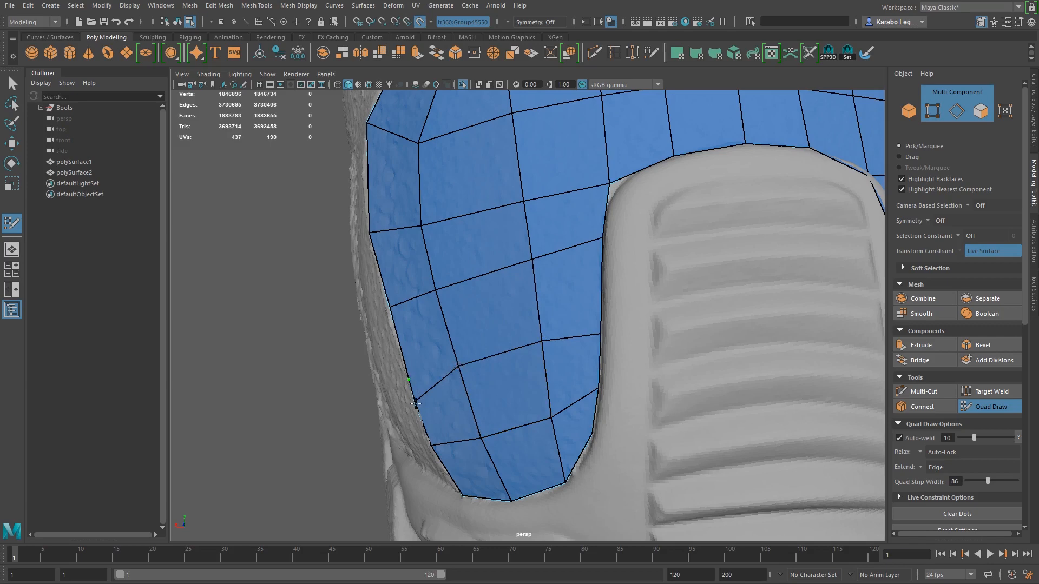
# Refine the outer and inner border vertices of the left arm to follow the heel panel's outline
pyautogui.moveTo(415, 390)
pyautogui.keyDown('alt'); pyautogui.mouseDown()
pyautogui.moveTo(470, 411)
pyautogui.moveTo(451, 392)
pyautogui.mouseUp(); pyautogui.keyUp('alt')
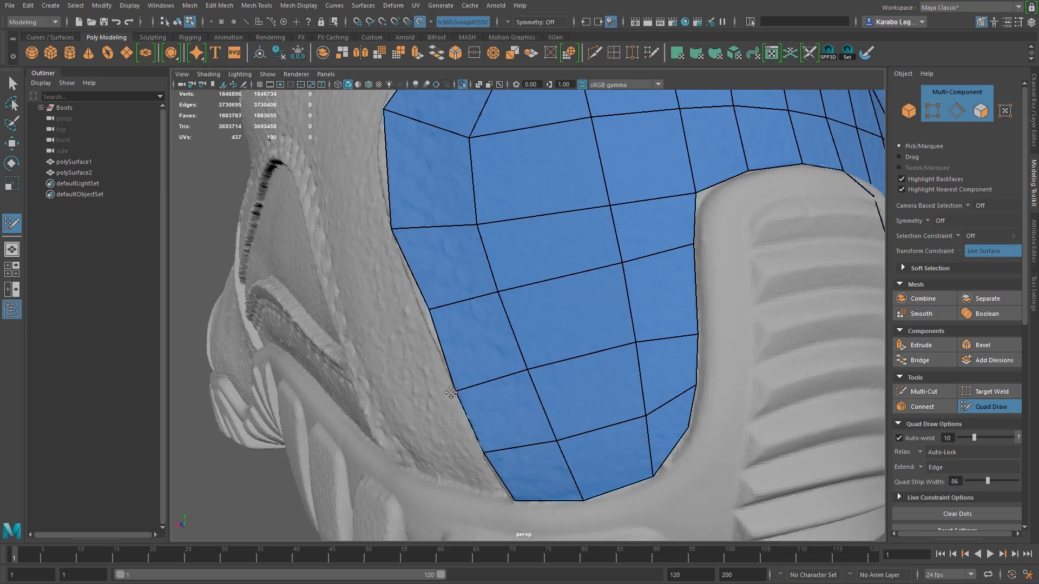
pyautogui.moveTo(429, 309); pyautogui.dragTo(420, 310)
pyautogui.keyDown('alt'); pyautogui.moveTo(525, 400); pyautogui.dragTo(484, 383); pyautogui.keyUp('alt')
pyautogui.moveTo(626, 342); pyautogui.dragTo(627, 325)
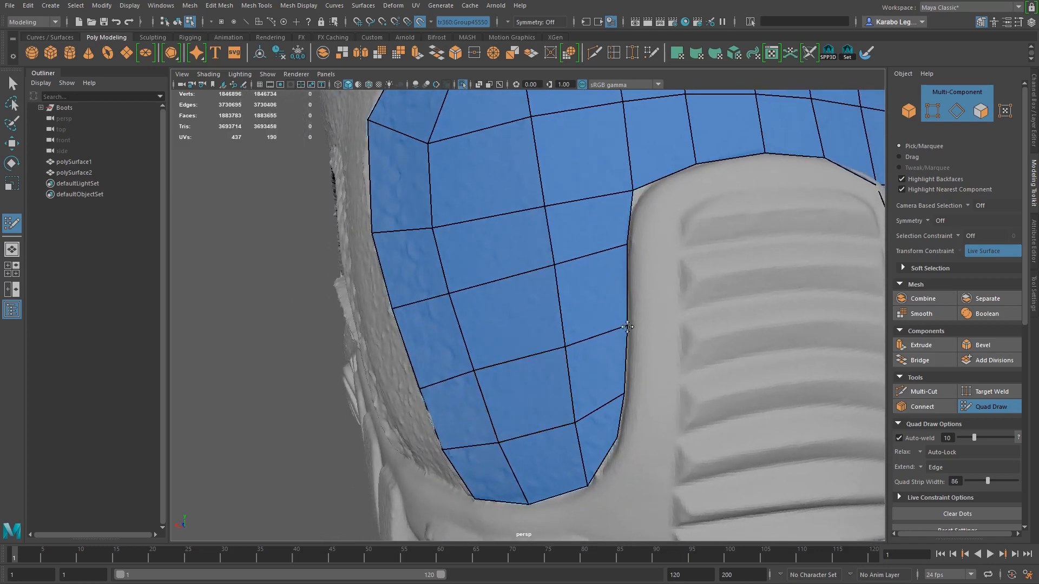
pyautogui.scroll(-6, 622, 395)
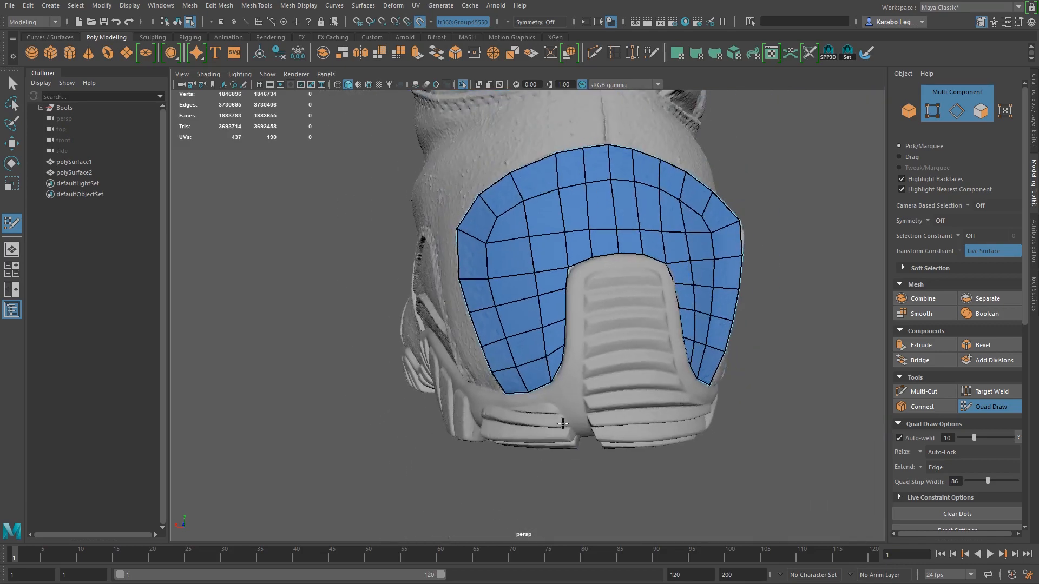
# Inspect the quad layout of the heel panel around the tread pad's arch from several angles
pyautogui.scroll(5, 674, 451)
pyautogui.moveTo(608, 355); pyautogui.dragTo(616, 360)
pyautogui.scroll(-5, 638, 382)
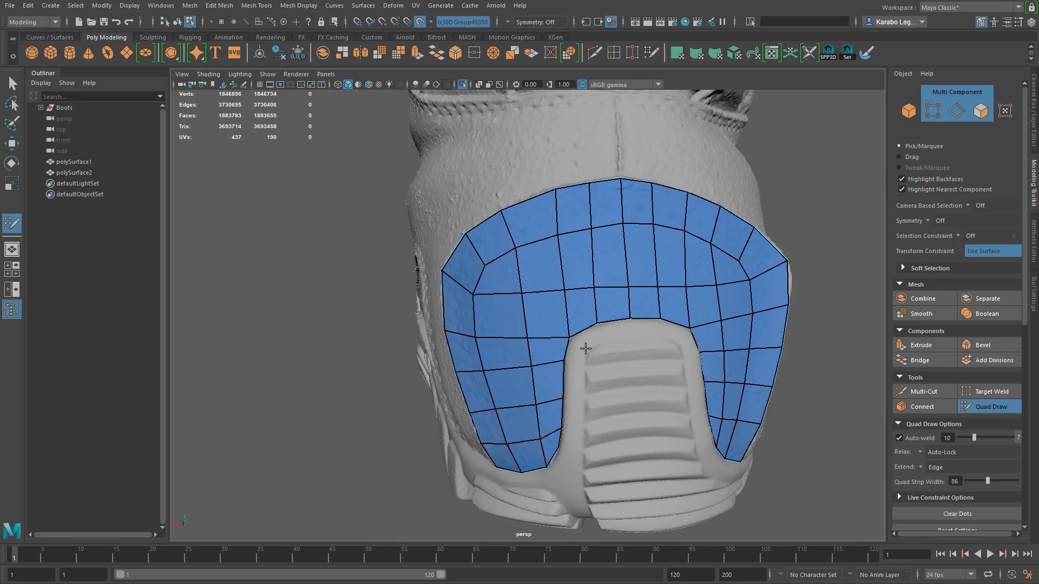
pyautogui.scroll(2, 585, 349)
pyautogui.keyDown('alt'); pyautogui.moveTo(585, 349); pyautogui.dragTo(549, 364, button='middle'); pyautogui.keyUp('alt')
pyautogui.keyDown('alt'); pyautogui.moveTo(524, 371); pyautogui.dragTo(534, 364); pyautogui.keyUp('alt')
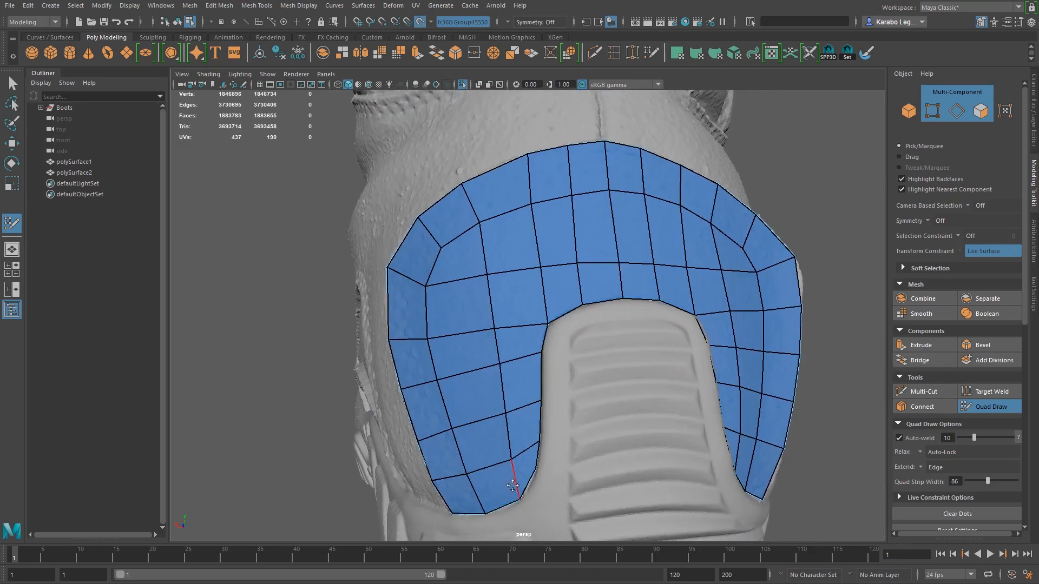
pyautogui.keyDown('alt'); pyautogui.moveTo(516, 435); pyautogui.dragTo(693, 311); pyautogui.keyUp('alt')
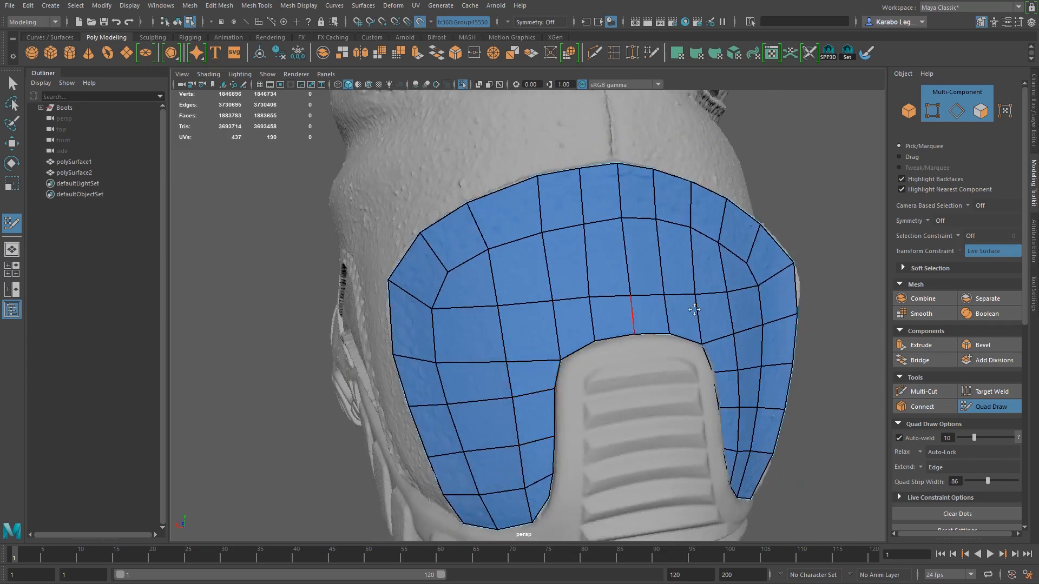
pyautogui.keyDown('alt'); pyautogui.moveTo(547, 384); pyautogui.dragTo(535, 384); pyautogui.keyUp('alt')
pyautogui.keyDown('alt'); pyautogui.moveTo(534, 384); pyautogui.dragTo(568, 380, button='right'); pyautogui.keyUp('alt')
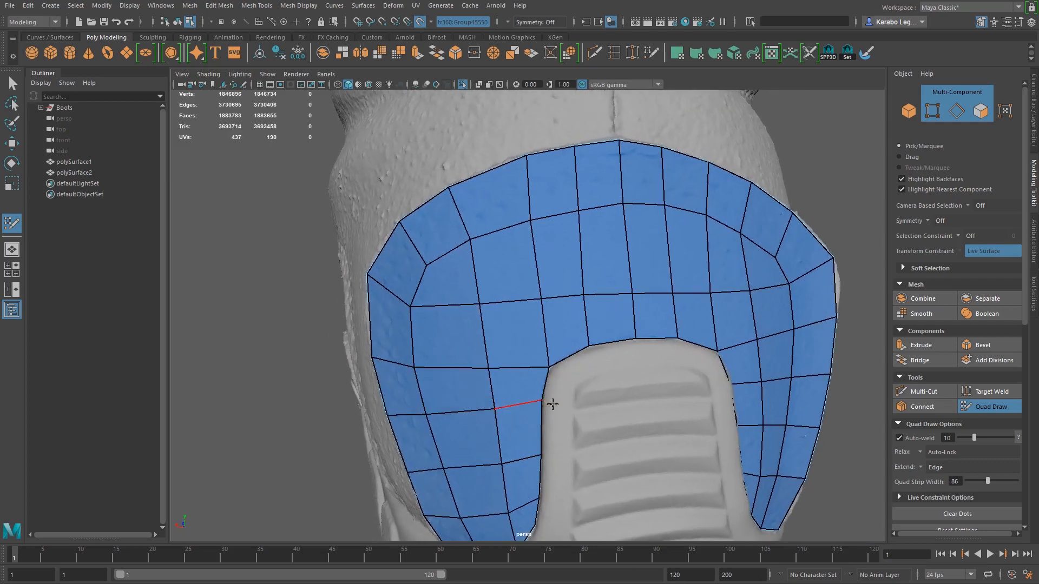
# Cut a new edge row with Multi-Cut from the left arm, over the tread pad's arch, to the right arm
pyautogui.click(918, 392)
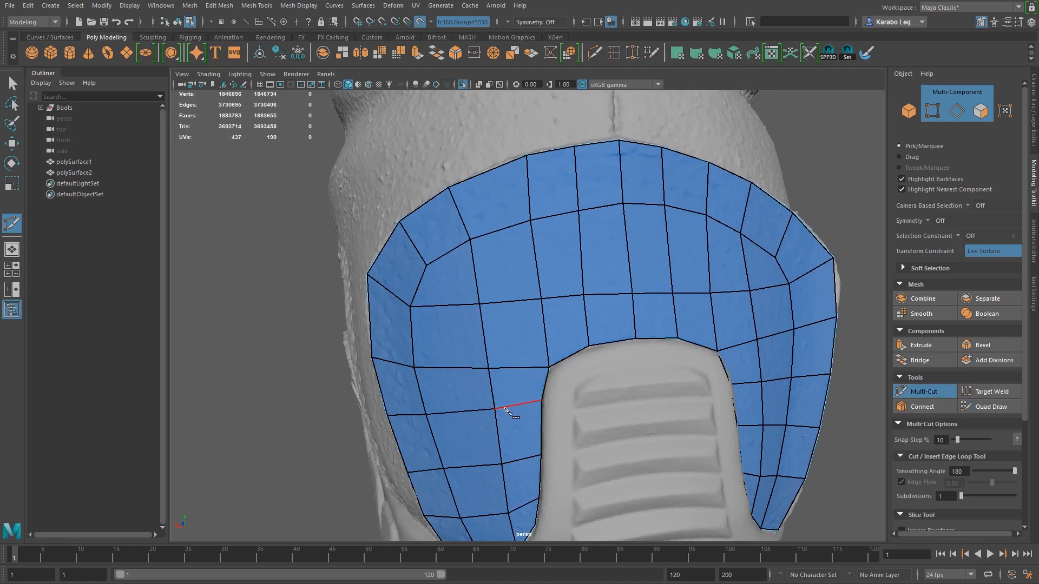
pyautogui.click(507, 411)
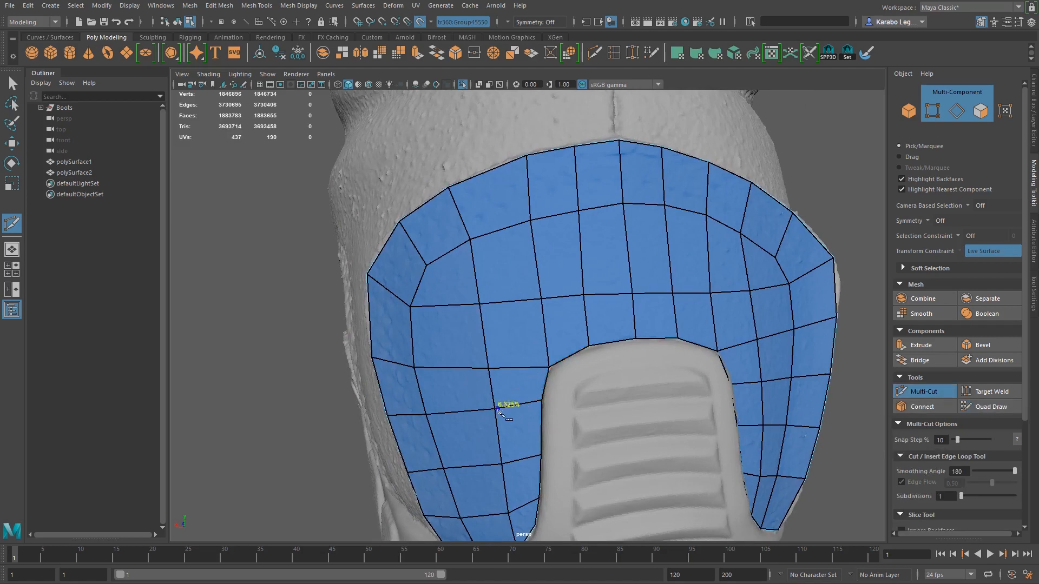
pyautogui.click(513, 369)
pyautogui.click(543, 323)
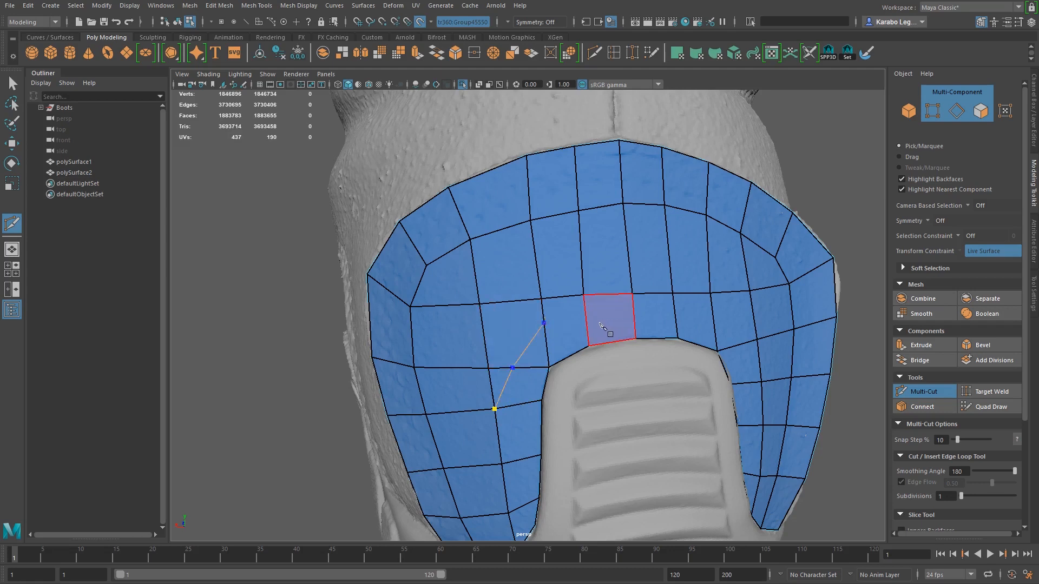
pyautogui.click(585, 319)
pyautogui.click(633, 315)
pyautogui.click(675, 311)
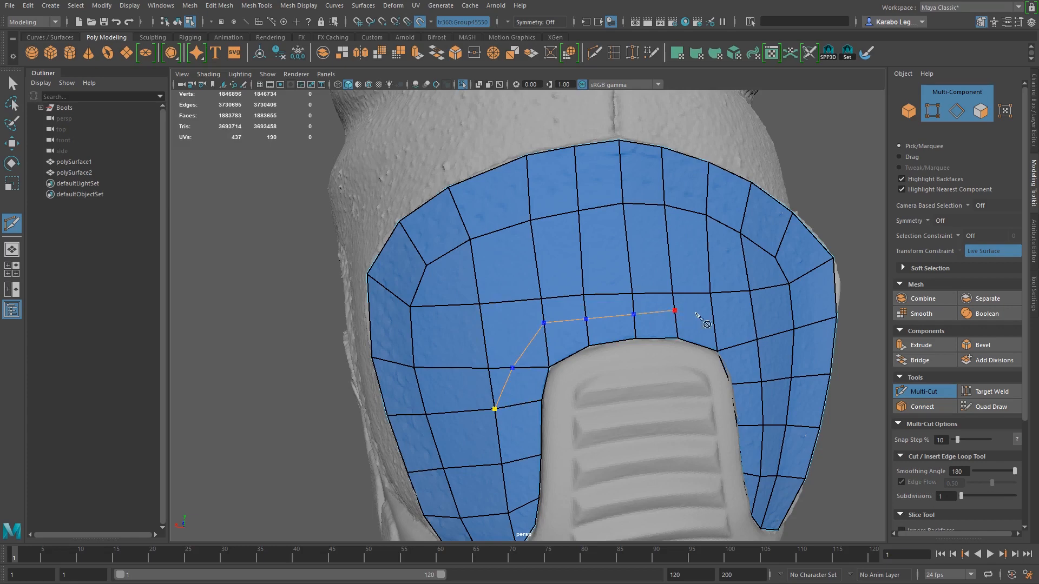
pyautogui.click(713, 313)
pyautogui.keyDown('alt'); pyautogui.moveTo(742, 340); pyautogui.dragTo(688, 350); pyautogui.keyUp('alt')
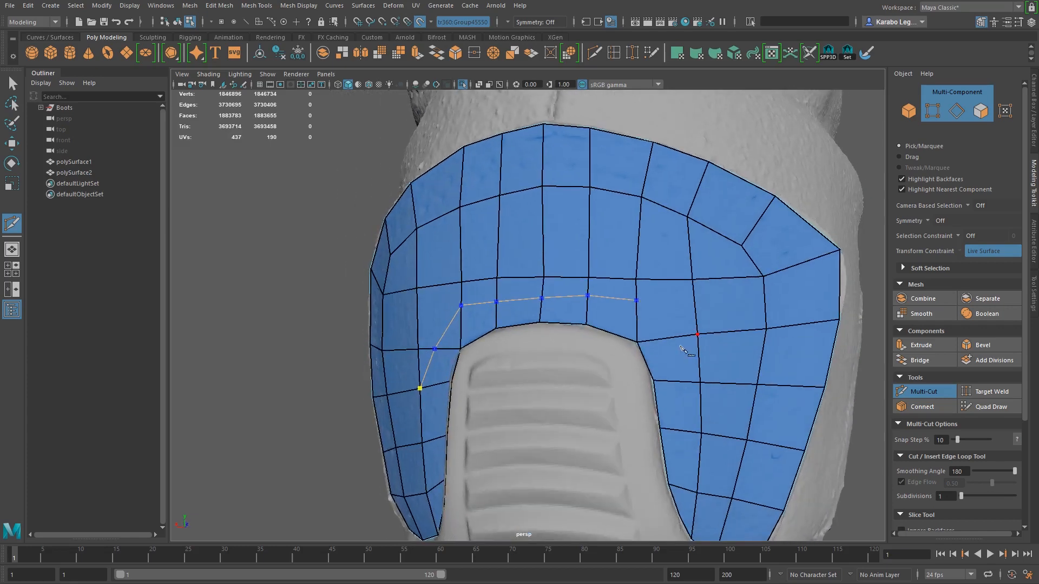
pyautogui.click(671, 337)
pyautogui.rightClick(727, 398)
# With Quad Draw, reposition the new row's corner vertices and shift the right arm's middle column toward the tread pad
pyautogui.click(990, 407)
pyautogui.keyDown('alt'); pyautogui.moveTo(642, 325); pyautogui.dragTo(660, 335); pyautogui.keyUp('alt')
pyautogui.moveTo(675, 293)
pyautogui.mouseDown()
pyautogui.moveTo(709, 333)
pyautogui.moveTo(694, 303)
pyautogui.mouseUp()
pyautogui.moveTo(468, 340); pyautogui.dragTo(486, 315)
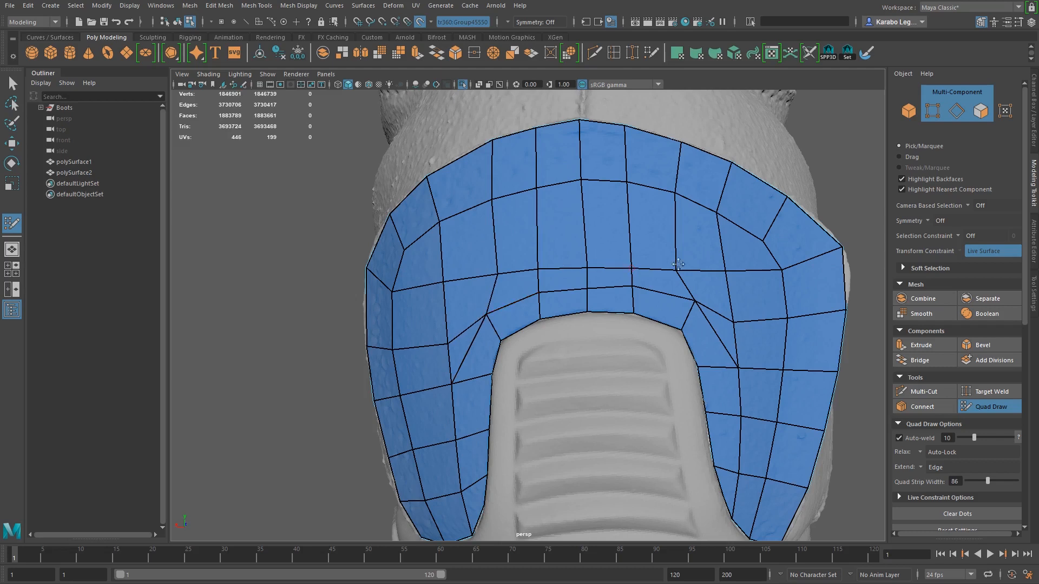
pyautogui.moveTo(693, 309); pyautogui.dragTo(697, 316)
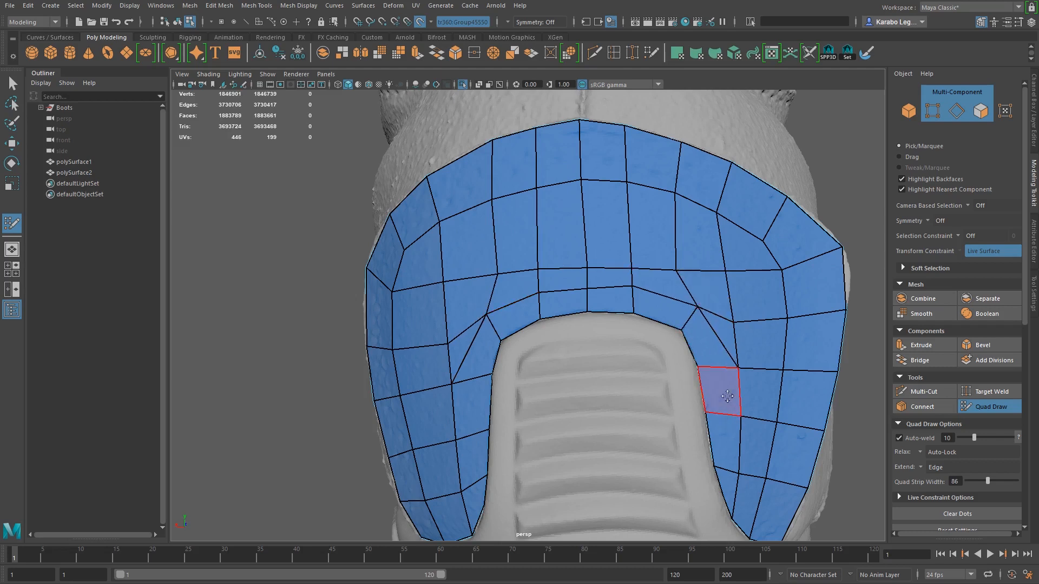
pyautogui.moveTo(737, 368); pyautogui.dragTo(730, 369)
pyautogui.moveTo(743, 412); pyautogui.dragTo(735, 414)
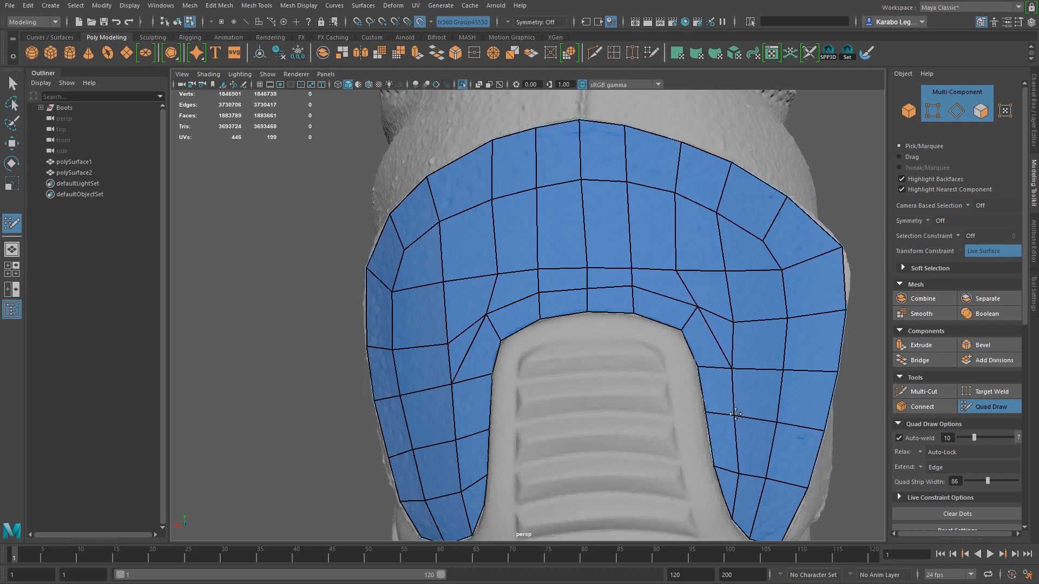
pyautogui.moveTo(739, 474); pyautogui.dragTo(735, 475)
# Raise the vertices where the upper cross row of each arm meets the new row's corners
pyautogui.keyDown('alt'); pyautogui.moveTo(576, 344); pyautogui.dragTo(683, 342, button='middle'); pyautogui.keyUp('alt')
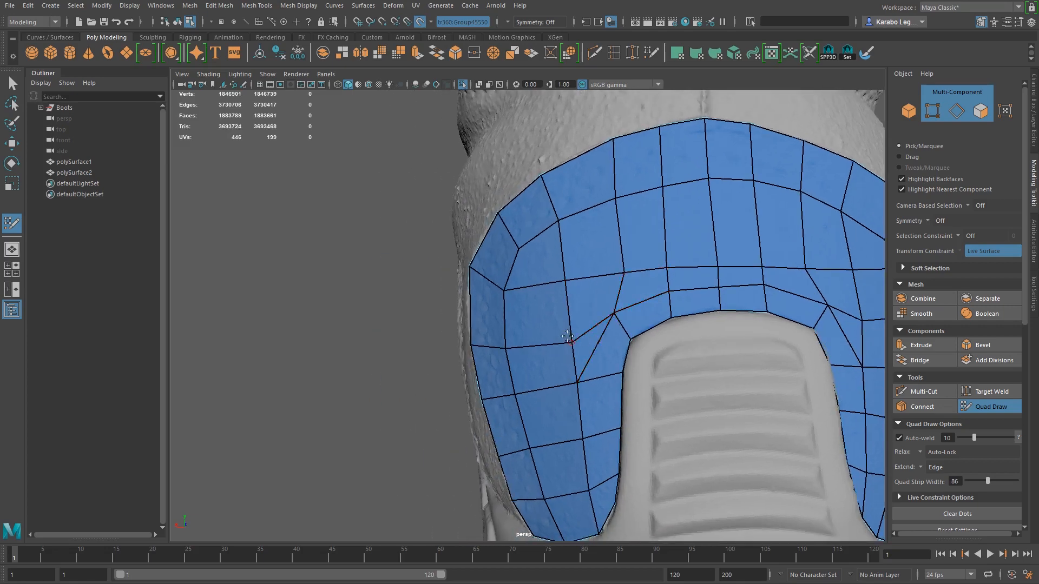
pyautogui.moveTo(555, 341); pyautogui.dragTo(554, 331)
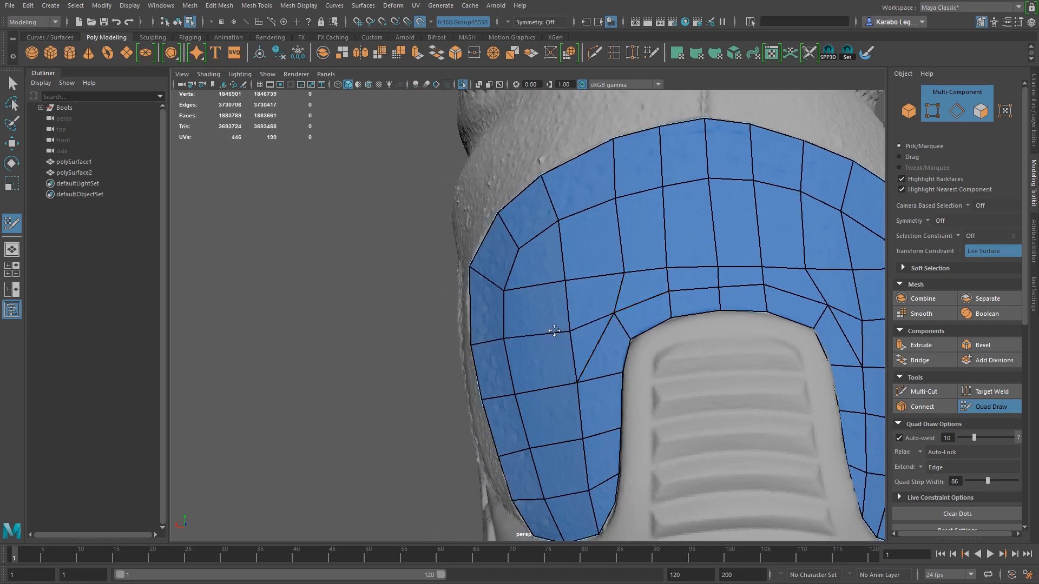
pyautogui.keyDown('alt'); pyautogui.moveTo(596, 333); pyautogui.dragTo(381, 338, button='middle'); pyautogui.keyUp('alt')
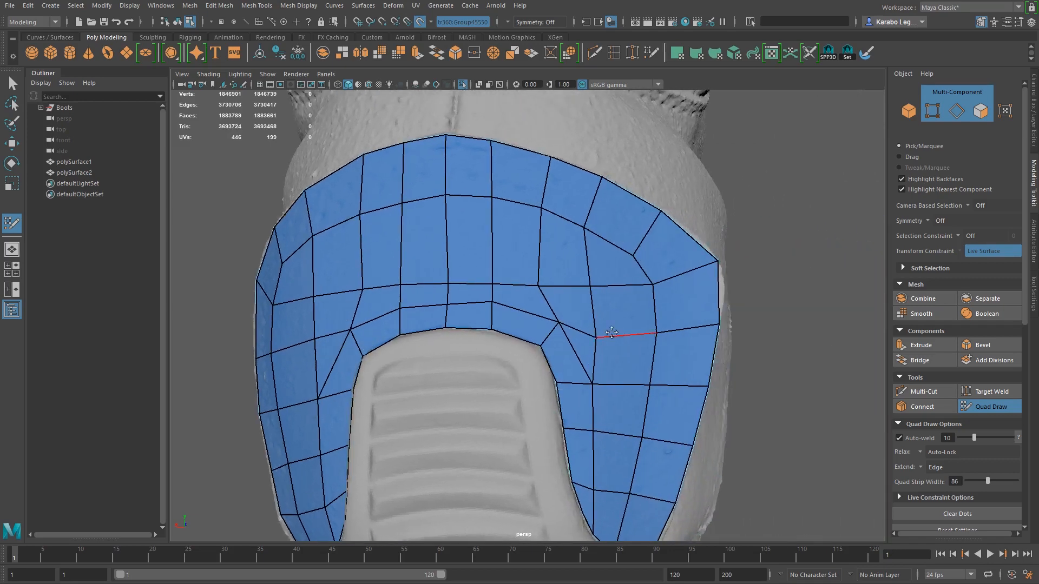
pyautogui.moveTo(618, 331); pyautogui.dragTo(593, 322)
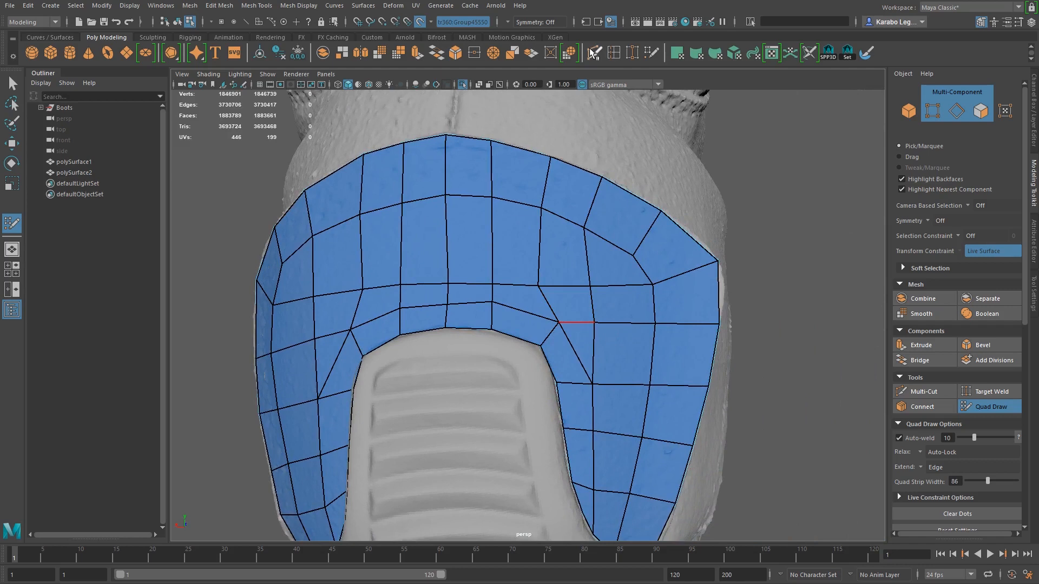
# Use Multi-Cut to cut an edge from the row above the arch to the inner border at both upper corners
pyautogui.hotkey('ctrl', 'shift', 'x')
pyautogui.click(538, 285)
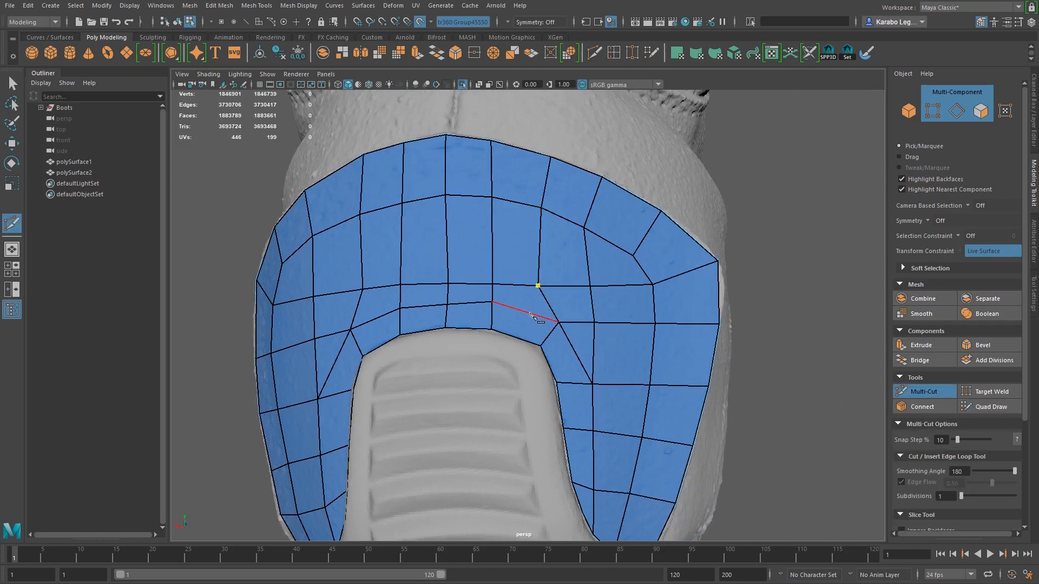
pyautogui.click(524, 342)
pyautogui.rightClick(524, 341)
pyautogui.click(375, 320)
pyautogui.click(382, 346)
pyautogui.rightClick(417, 360)
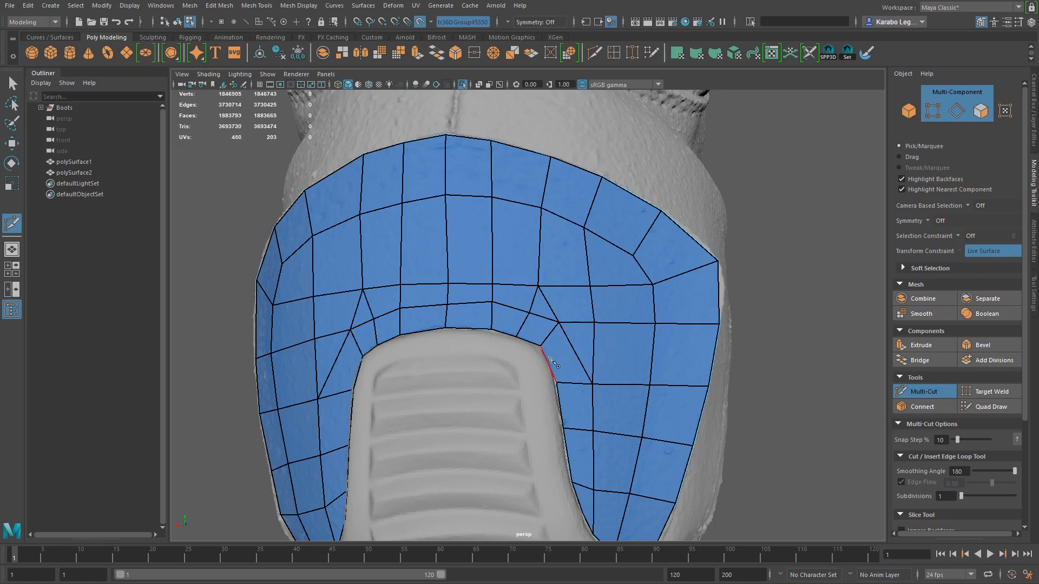
# With Quad Draw, fine-tune the inner row and border vertices beside the new corner edges around the arch
pyautogui.click(990, 407)
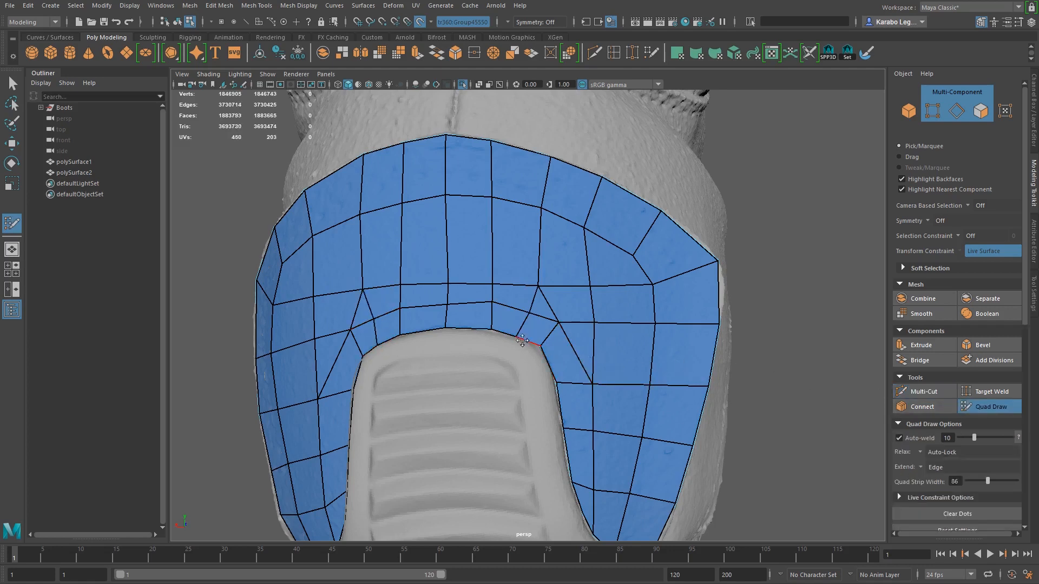
pyautogui.moveTo(529, 313); pyautogui.dragTo(530, 309)
pyautogui.moveTo(351, 329); pyautogui.dragTo(376, 343)
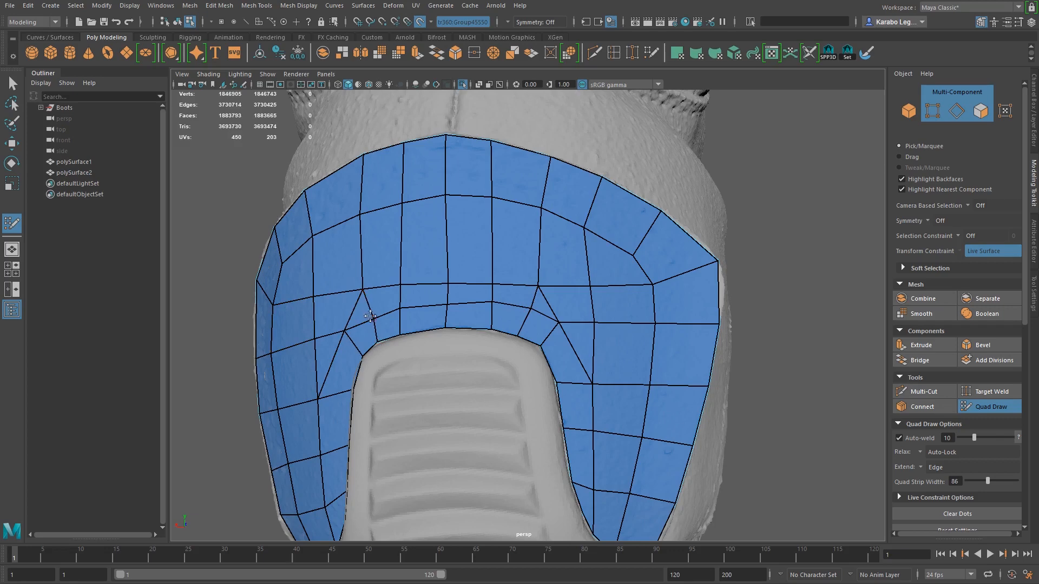
pyautogui.moveTo(443, 304)
pyautogui.mouseDown()
pyautogui.moveTo(444, 280)
pyautogui.moveTo(454, 308)
pyautogui.mouseUp()
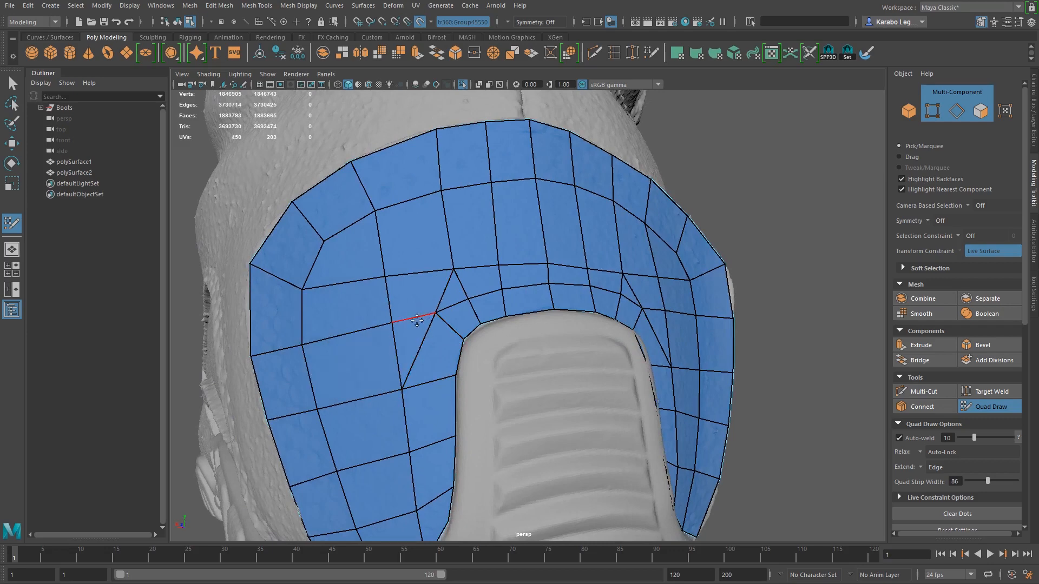
# Cut a vertical edge line with Multi-Cut down the left arm from its upper cross row to the lower border
pyautogui.keyDown('alt'); pyautogui.moveTo(419, 358); pyautogui.dragTo(441, 206); pyautogui.keyUp('alt')
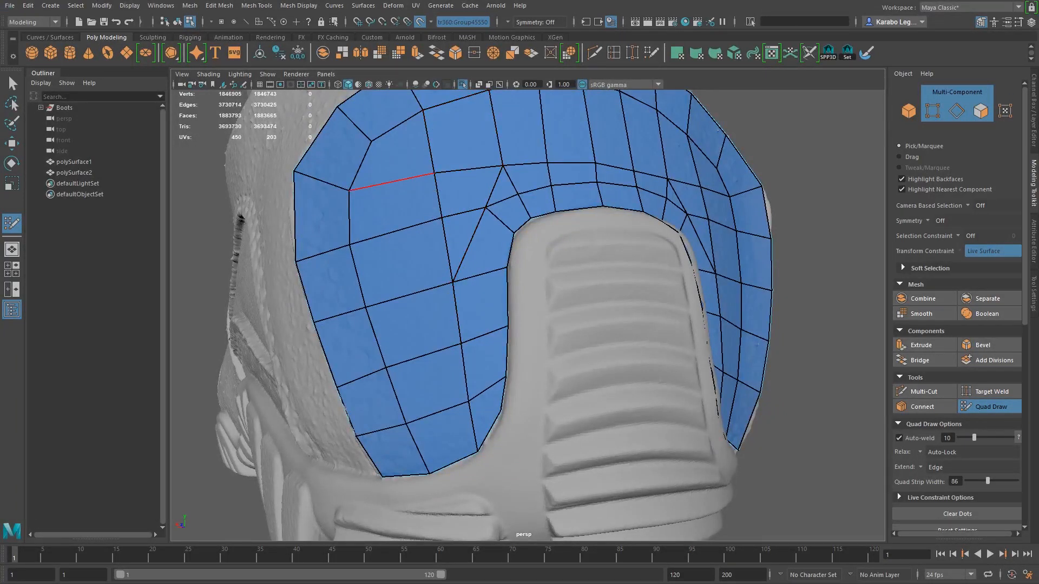
pyautogui.click(919, 392)
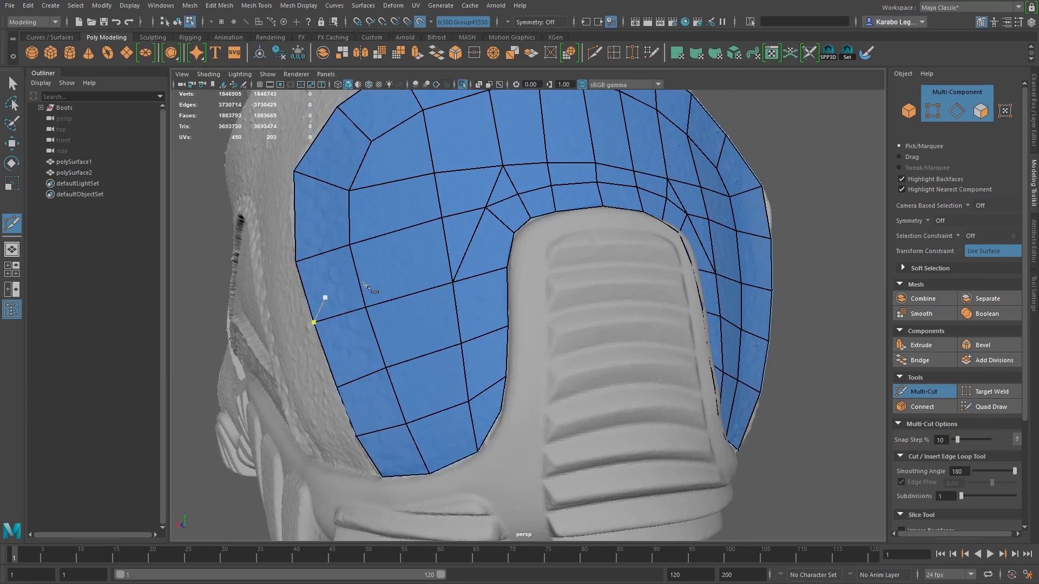
pyautogui.click(415, 293)
pyautogui.click(424, 355)
pyautogui.click(437, 414)
pyautogui.click(452, 464)
pyautogui.keyDown('alt'); pyautogui.moveTo(494, 438); pyautogui.dragTo(469, 442, button='middle'); pyautogui.keyUp('alt')
pyautogui.rightClick(471, 444)
# Cut a matching vertical edge line down the right arm from its upper cross row to the lower border
pyautogui.keyDown('alt'); pyautogui.moveTo(479, 358); pyautogui.dragTo(457, 387); pyautogui.keyUp('alt')
pyautogui.keyDown('alt'); pyautogui.moveTo(457, 387); pyautogui.dragTo(464, 394, button='middle'); pyautogui.keyUp('alt')
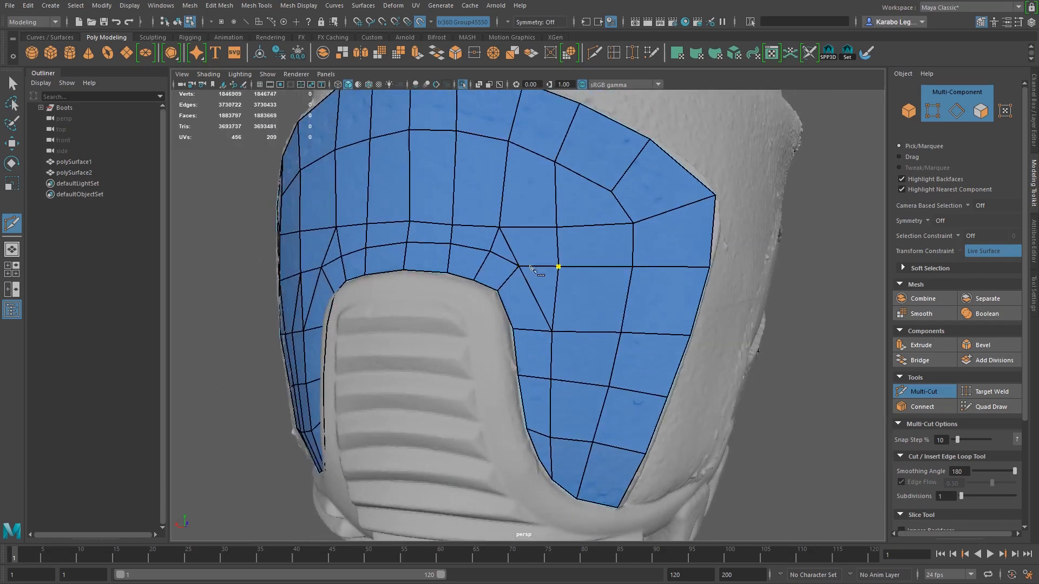
pyautogui.click(584, 331)
pyautogui.click(579, 382)
pyautogui.click(575, 440)
pyautogui.click(563, 488)
pyautogui.rightClick(505, 377)
# Delete the redundant short vertical edge at the top of the new cut line on both arms
pyautogui.keyDown('alt'); pyautogui.moveTo(443, 205); pyautogui.dragTo(511, 233); pyautogui.keyUp('alt')
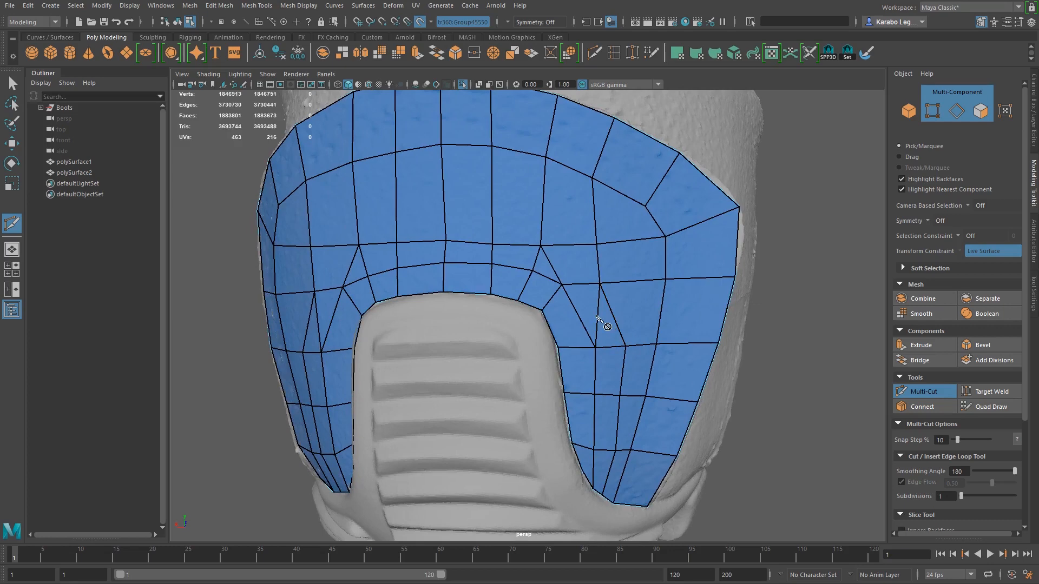
pyautogui.click(998, 407)
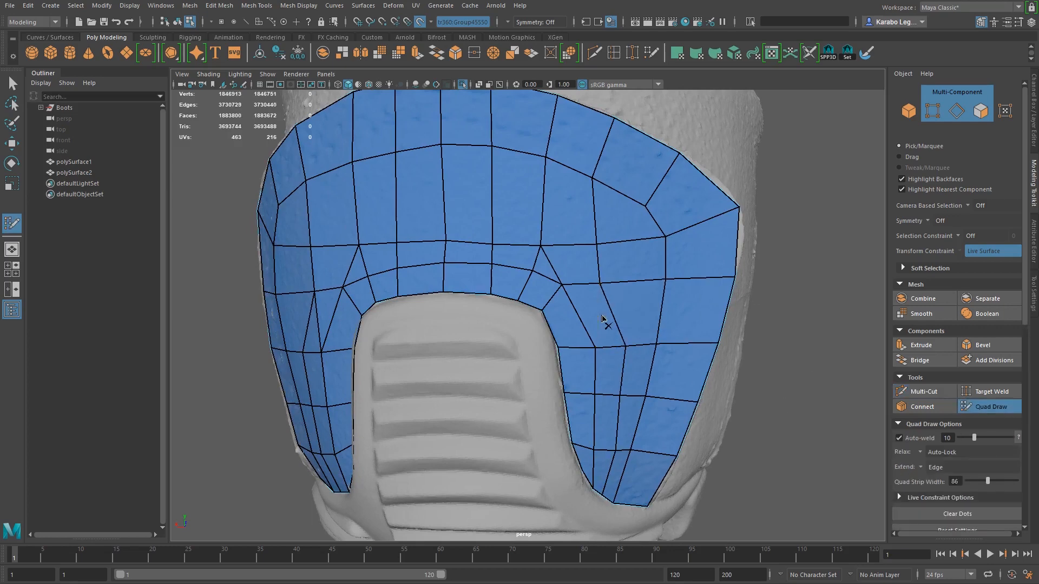
pyautogui.keyDown('ctrl'); pyautogui.keyDown('shift'); pyautogui.click(320, 322); pyautogui.keyUp('shift'); pyautogui.keyUp('ctrl')
pyautogui.keyDown('alt'); pyautogui.moveTo(408, 328); pyautogui.dragTo(434, 319); pyautogui.keyUp('alt')
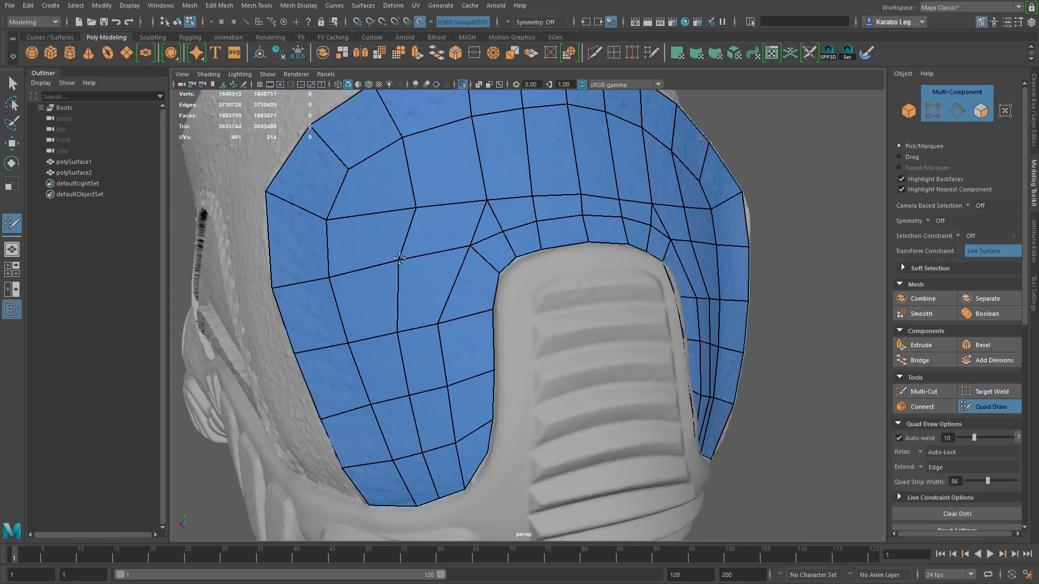
# Even out the vertex spacing of the vertical columns in the left arm
pyautogui.keyDown('alt'); pyautogui.moveTo(422, 216); pyautogui.dragTo(416, 265); pyautogui.keyUp('alt')
pyautogui.moveTo(400, 341); pyautogui.dragTo(402, 326)
pyautogui.moveTo(350, 353)
pyautogui.mouseDown()
pyautogui.moveTo(301, 345)
pyautogui.moveTo(381, 324)
pyautogui.mouseUp()
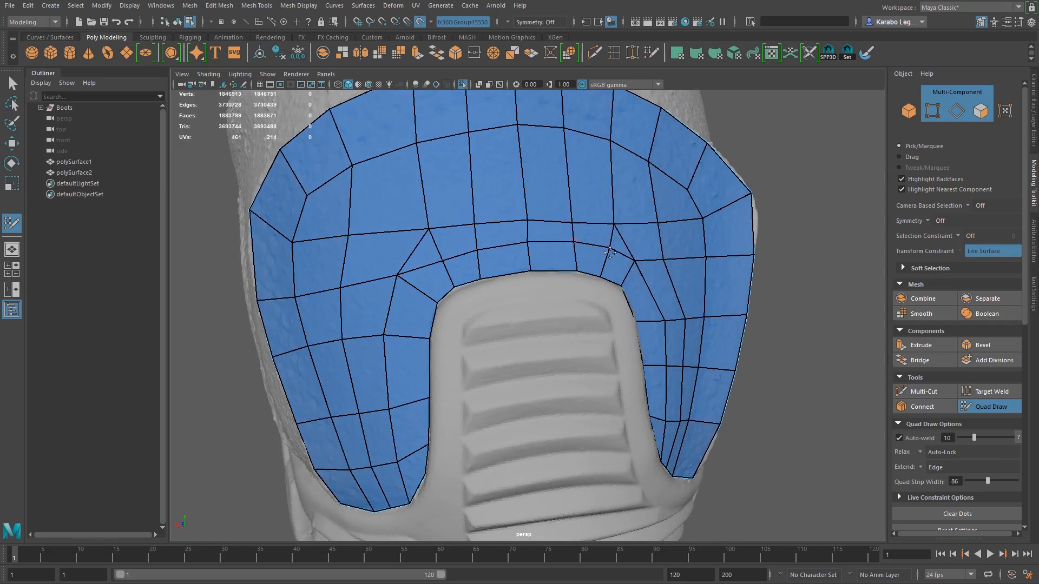
# Delete the inner edge row around the arch and shift the vertices of the neighbouring row to even the quads
pyautogui.keyDown('alt'); pyautogui.moveTo(462, 282); pyautogui.dragTo(582, 263); pyautogui.keyUp('alt')
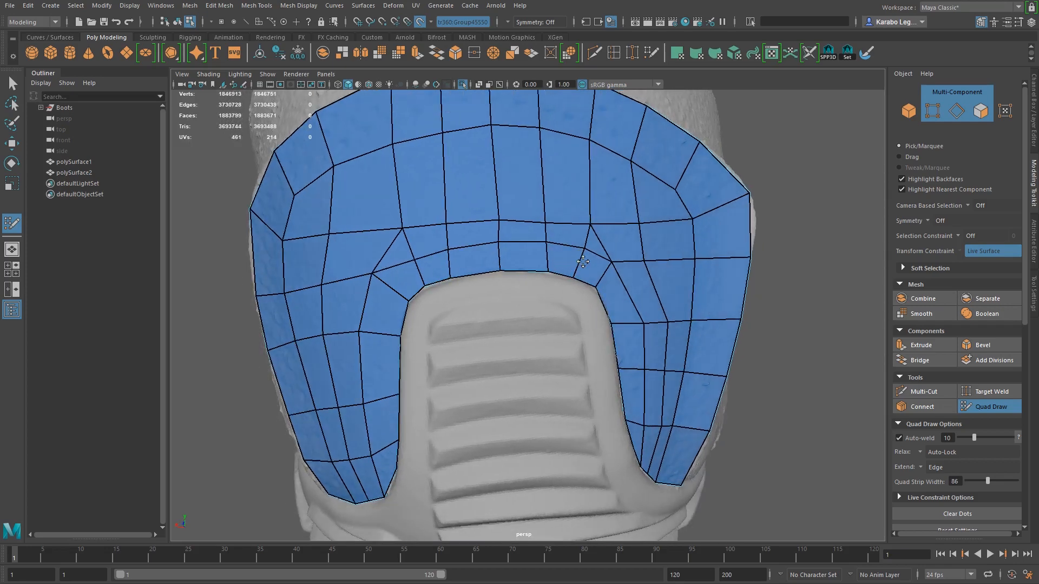
pyautogui.keyDown('ctrl'); pyautogui.keyDown('shift'); pyautogui.click(407, 265); pyautogui.keyUp('shift'); pyautogui.keyUp('ctrl')
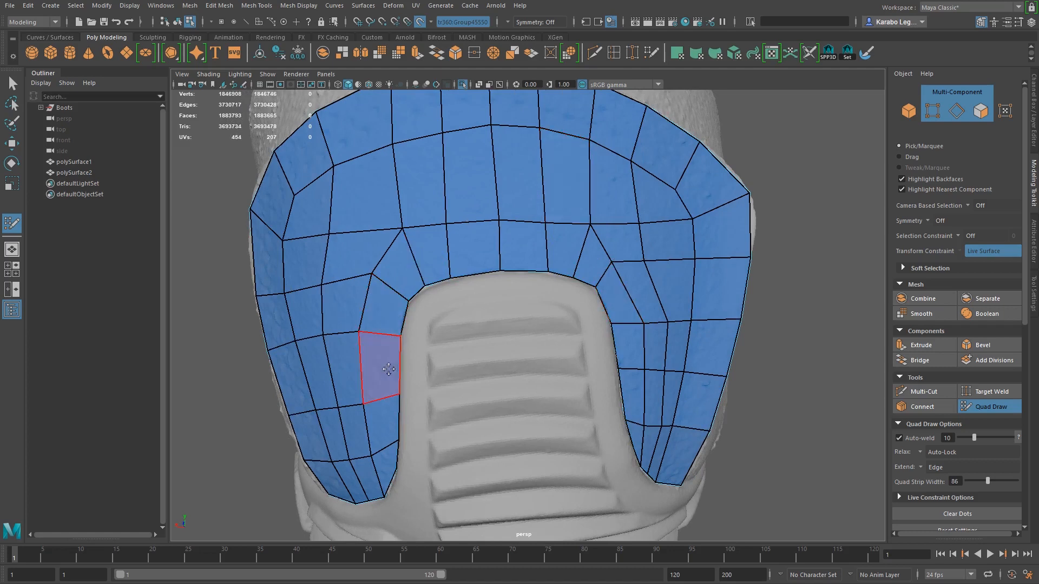
pyautogui.moveTo(611, 262); pyautogui.dragTo(659, 263)
pyautogui.moveTo(486, 218); pyautogui.dragTo(486, 208)
pyautogui.moveTo(555, 218); pyautogui.dragTo(594, 223)
pyautogui.moveTo(626, 266); pyautogui.dragTo(633, 269)
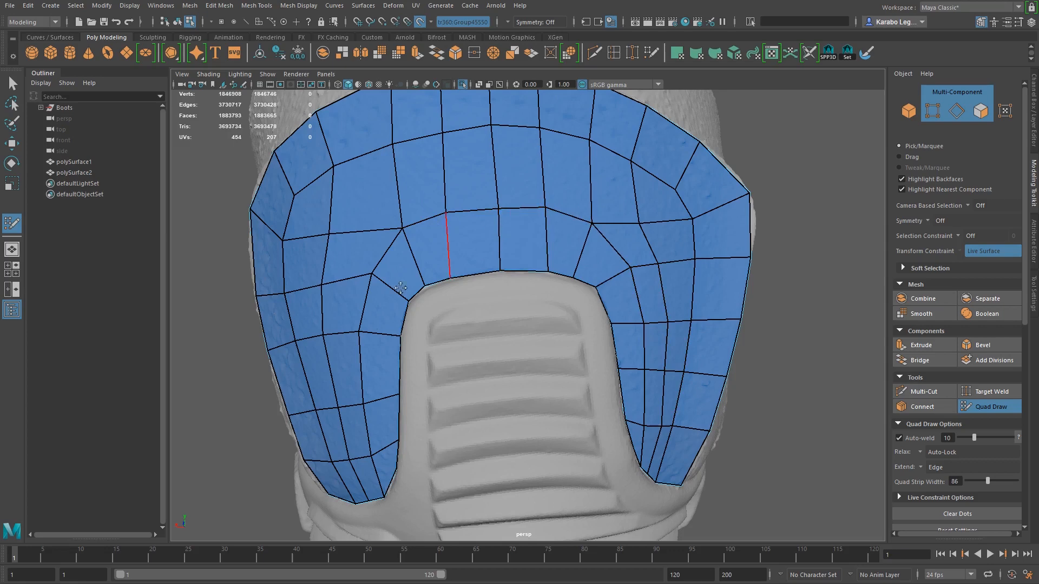
# Near the left arm's lower end, weld the outer border vertex into the bottom corner and the inner one into the vertex below
pyautogui.moveTo(440, 382)
pyautogui.keyDown('alt'); pyautogui.mouseDown()
pyautogui.moveTo(716, 361)
pyautogui.moveTo(586, 378)
pyautogui.mouseUp(); pyautogui.keyUp('alt')
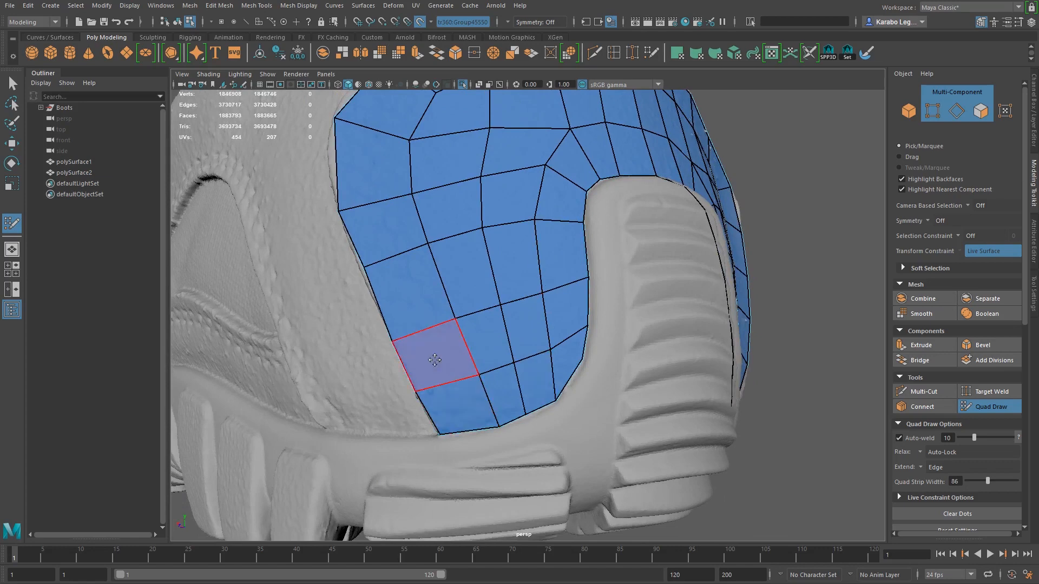
pyautogui.keyDown('alt'); pyautogui.moveTo(490, 379); pyautogui.dragTo(474, 396); pyautogui.keyUp('alt')
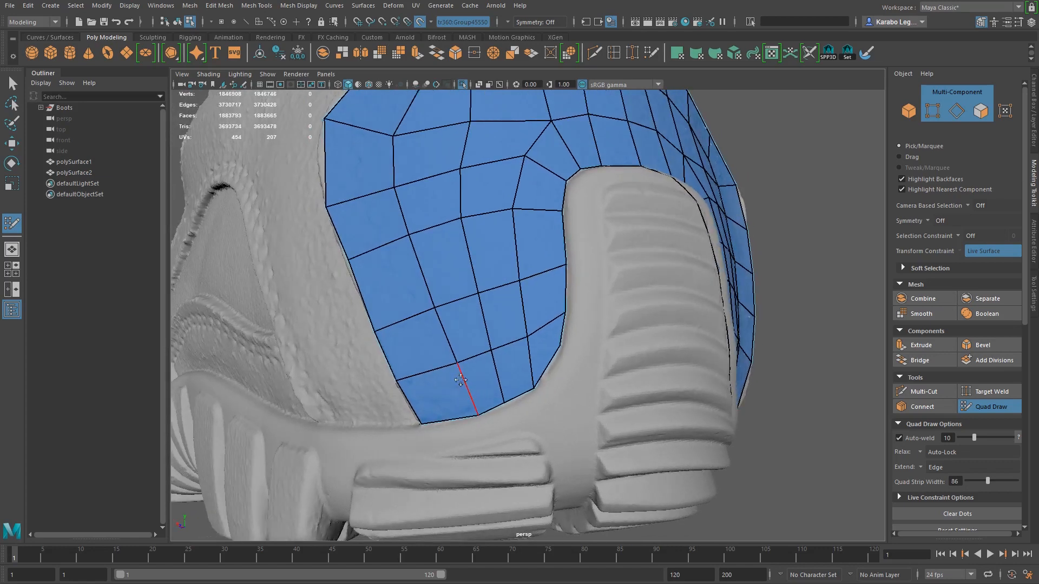
pyautogui.moveTo(508, 354)
pyautogui.keyDown('alt'); pyautogui.mouseDown()
pyautogui.moveTo(495, 359)
pyautogui.moveTo(505, 355)
pyautogui.mouseUp(); pyautogui.keyUp('alt')
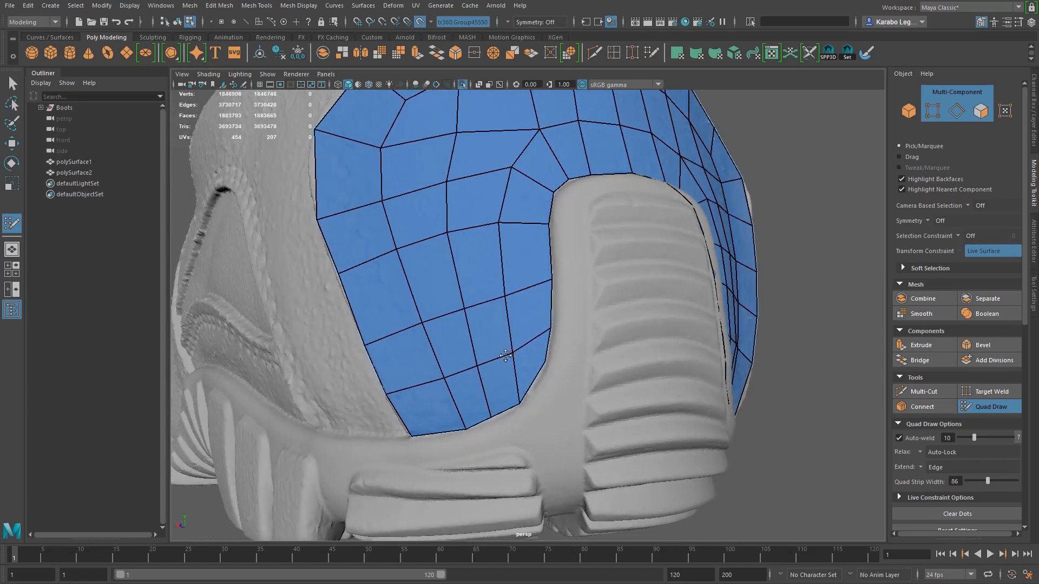
pyautogui.moveTo(446, 414)
pyautogui.keyDown('alt'); pyautogui.mouseDown()
pyautogui.moveTo(418, 387)
pyautogui.moveTo(430, 413)
pyautogui.mouseUp(); pyautogui.keyUp('alt')
pyautogui.moveTo(577, 300); pyautogui.dragTo(573, 332)
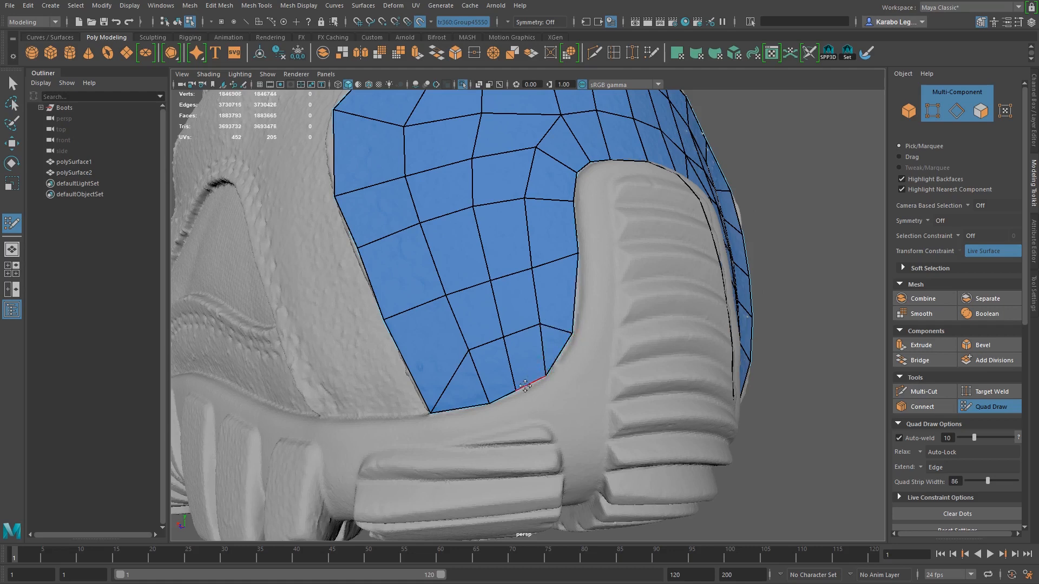
# Weld the surplus border vertices at the lower ends of both arms into neighbouring vertices and even out the remaining border points
pyautogui.moveTo(489, 404); pyautogui.dragTo(429, 409)
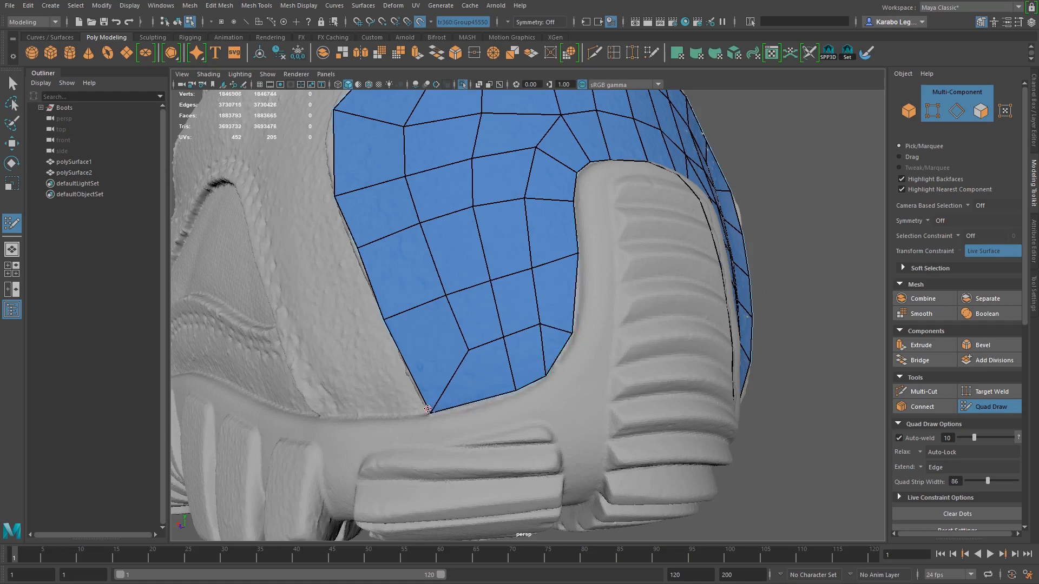
pyautogui.moveTo(540, 374); pyautogui.dragTo(572, 333)
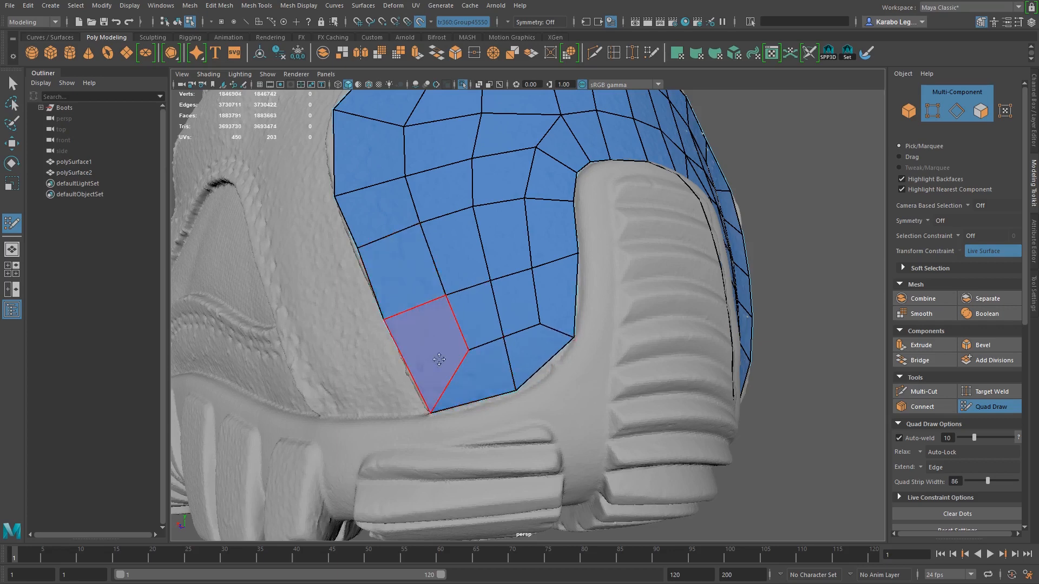
pyautogui.keyDown('alt'); pyautogui.moveTo(543, 179); pyautogui.dragTo(511, 266); pyautogui.keyUp('alt')
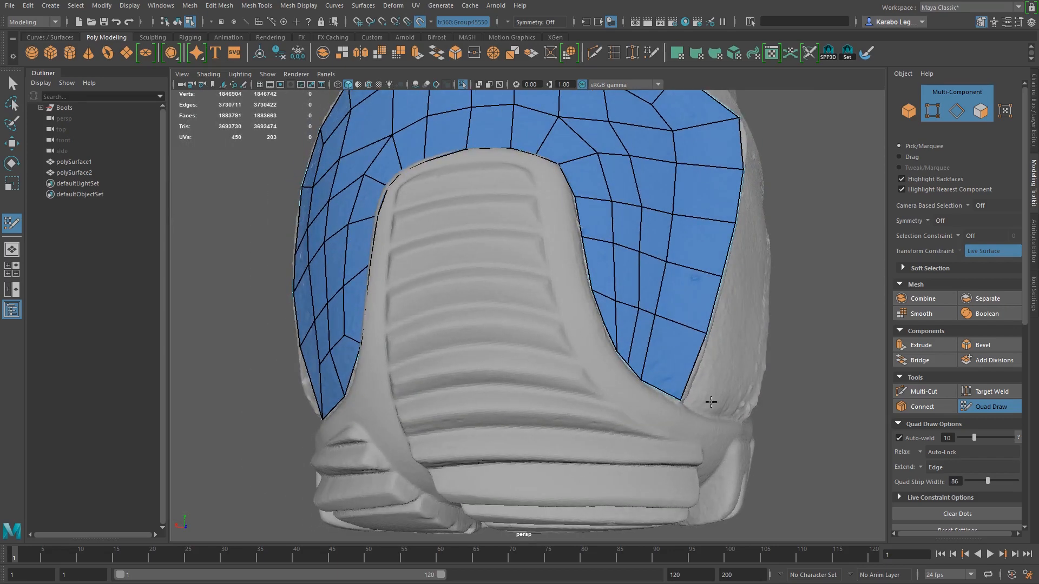
pyautogui.moveTo(633, 379); pyautogui.dragTo(681, 401)
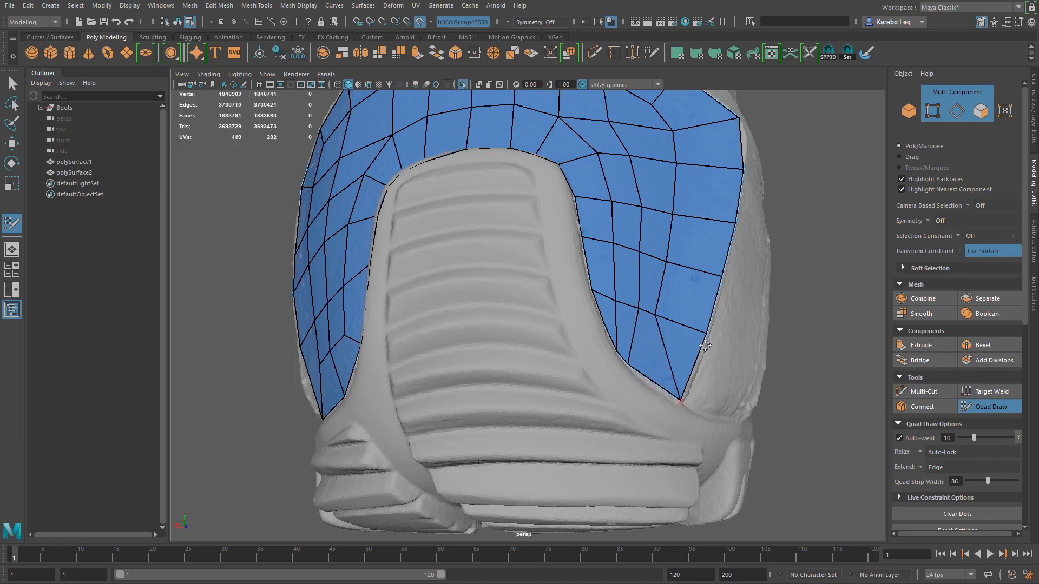
pyautogui.moveTo(705, 336); pyautogui.dragTo(722, 277)
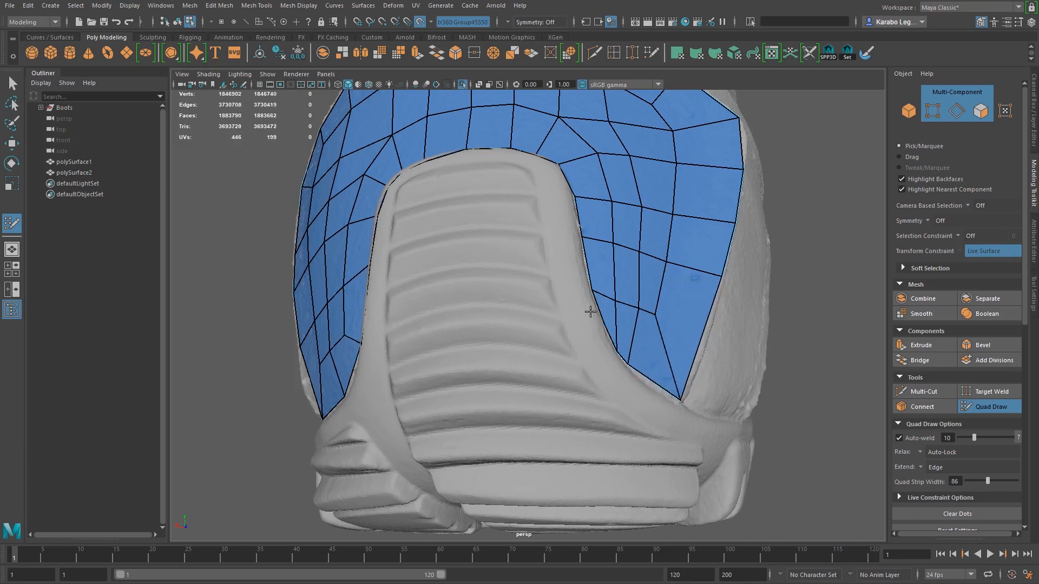
pyautogui.moveTo(615, 346)
pyautogui.mouseDown()
pyautogui.moveTo(598, 305)
pyautogui.moveTo(602, 323)
pyautogui.mouseUp()
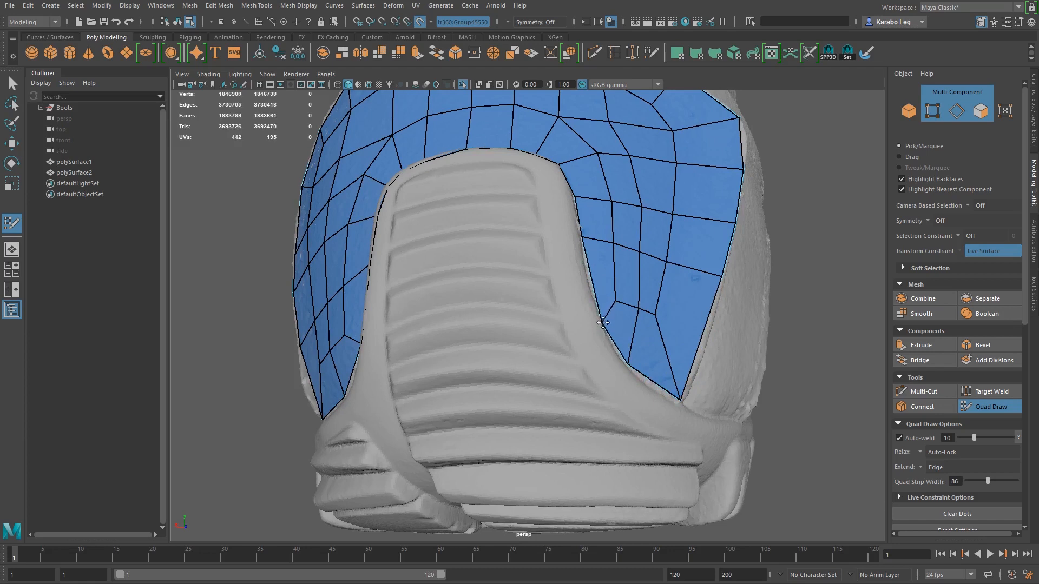
pyautogui.moveTo(627, 364); pyautogui.dragTo(635, 371)
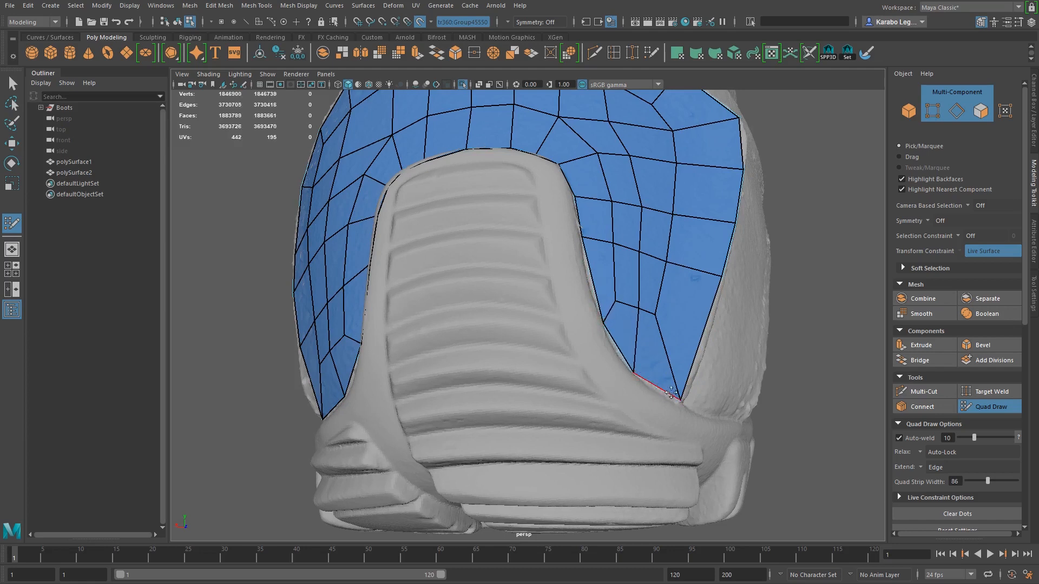
# Insert a crosswise edge loop through the left arm just above its lower-end quads
pyautogui.keyDown('alt'); pyautogui.moveTo(663, 323); pyautogui.dragTo(579, 233); pyautogui.keyUp('alt')
pyautogui.scroll(5, 480, 352)
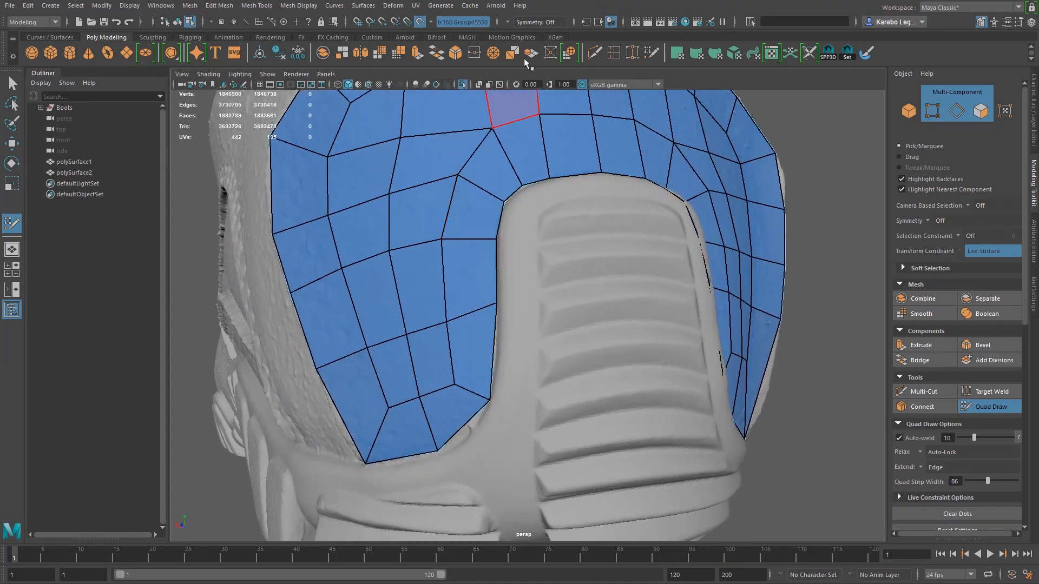
pyautogui.click(593, 53)
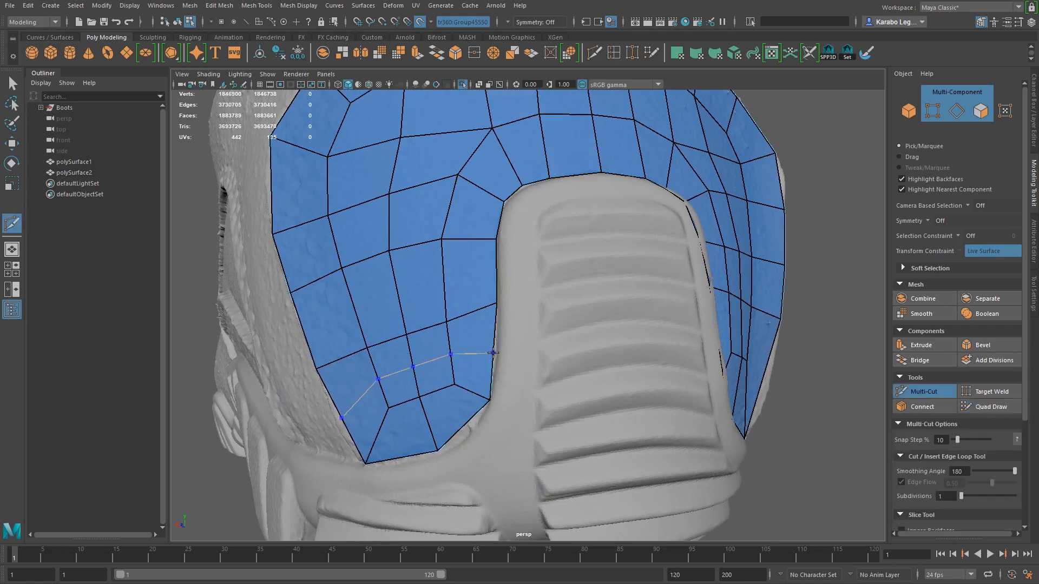
pyautogui.click(993, 406)
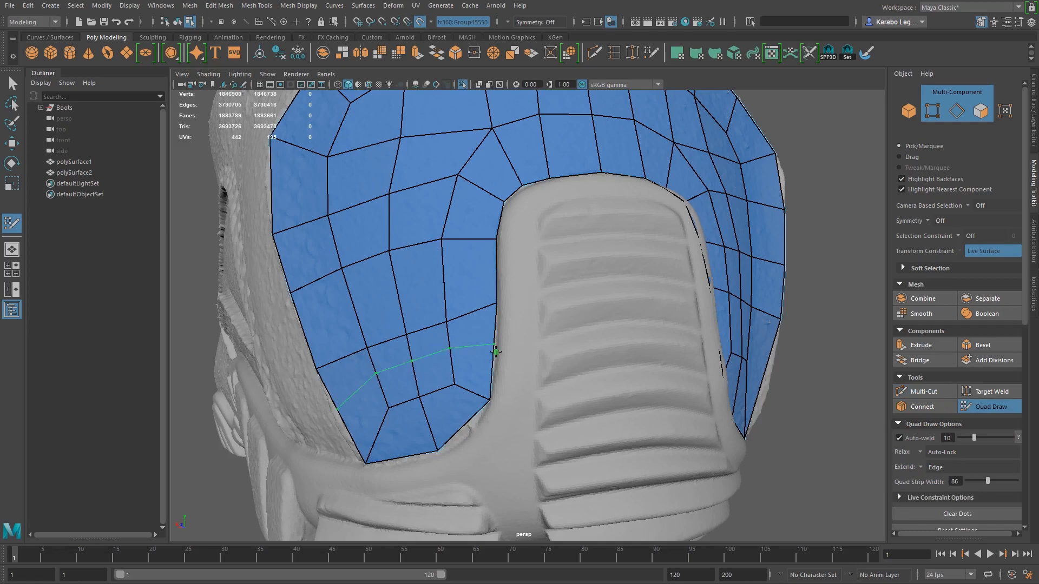
pyautogui.keyDown('ctrl'); pyautogui.click(493, 350); pyautogui.keyUp('ctrl')
pyautogui.keyDown('alt'); pyautogui.moveTo(487, 346); pyautogui.dragTo(503, 322, button='middle'); pyautogui.keyUp('alt')
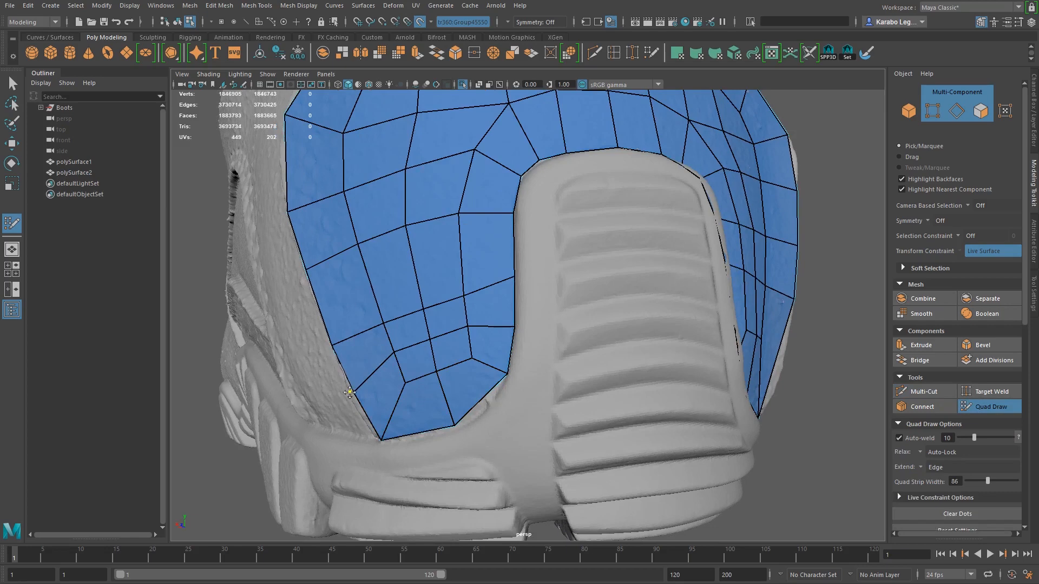
# Insert a matching crosswise edge loop through the lower right arm and shift the surrounding vertices to even the quads
pyautogui.moveTo(354, 391)
pyautogui.keyDown('alt'); pyautogui.mouseDown()
pyautogui.moveTo(514, 357)
pyautogui.moveTo(597, 374)
pyautogui.moveTo(570, 371)
pyautogui.moveTo(494, 319)
pyautogui.moveTo(457, 325)
pyautogui.moveTo(469, 325)
pyautogui.mouseUp(); pyautogui.keyUp('alt')
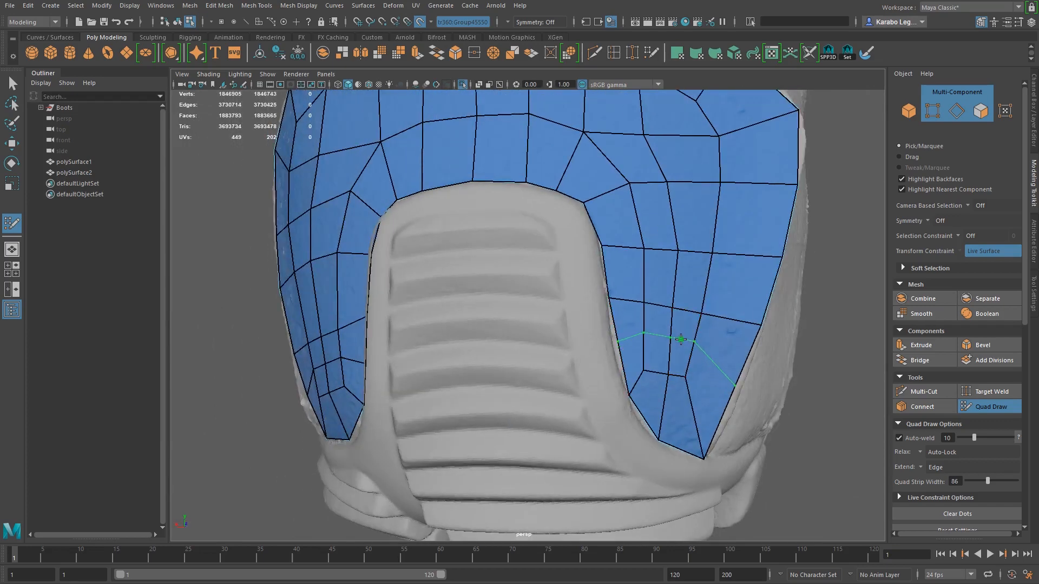
pyautogui.keyDown('ctrl'); pyautogui.click(680, 342); pyautogui.keyUp('ctrl')
pyautogui.moveTo(618, 349); pyautogui.dragTo(616, 354)
pyautogui.moveTo(734, 396); pyautogui.dragTo(739, 385)
pyautogui.keyDown('alt'); pyautogui.moveTo(732, 394); pyautogui.dragTo(692, 397, button='right'); pyautogui.keyUp('alt')
pyautogui.moveTo(664, 364); pyautogui.dragTo(673, 369)
pyautogui.moveTo(676, 310); pyautogui.dragTo(689, 314)
pyautogui.moveTo(680, 264); pyautogui.dragTo(688, 268)
# Insert two additional lengthwise edge loops through each arm, running from the lower end up through the panel
pyautogui.keyDown('alt'); pyautogui.moveTo(692, 301); pyautogui.dragTo(637, 302, button='right'); pyautogui.keyUp('alt')
pyautogui.moveTo(637, 302)
pyautogui.keyDown('alt'); pyautogui.mouseDown()
pyautogui.moveTo(650, 298)
pyautogui.moveTo(633, 294)
pyautogui.moveTo(669, 302)
pyautogui.mouseUp(); pyautogui.keyUp('alt')
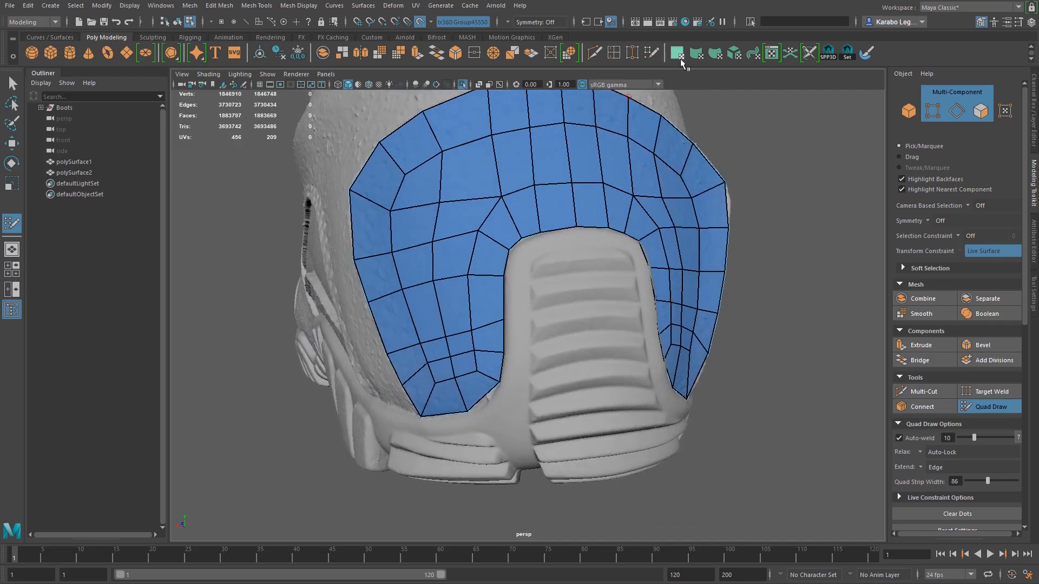
pyautogui.keyDown('ctrl'); pyautogui.click(460, 413); pyautogui.keyUp('ctrl')
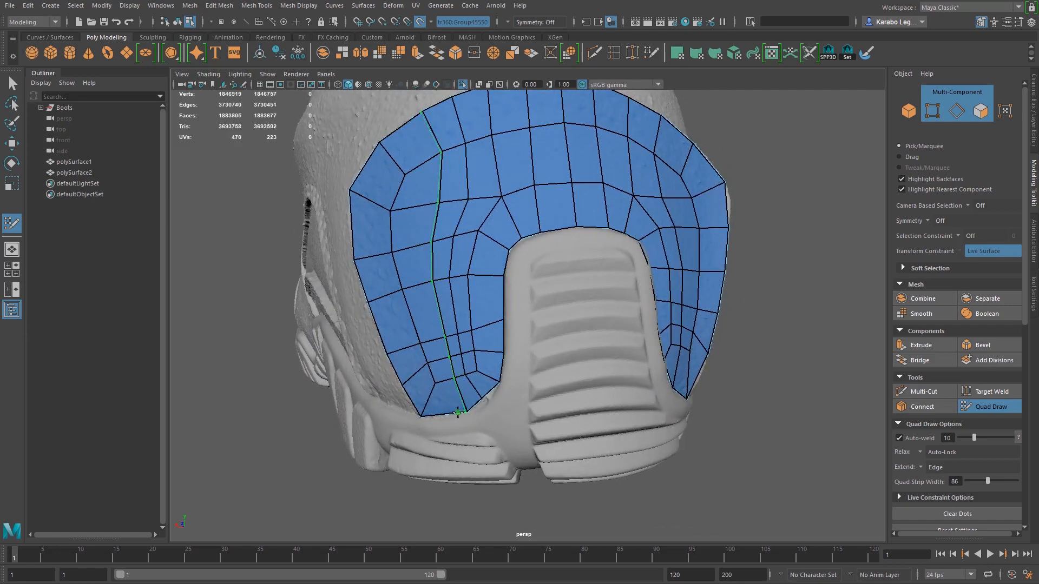
pyautogui.keyDown('ctrl'); pyautogui.click(453, 411); pyautogui.keyUp('ctrl')
pyautogui.keyDown('alt'); pyautogui.moveTo(452, 411); pyautogui.dragTo(515, 385); pyautogui.keyUp('alt')
pyautogui.keyDown('ctrl'); pyautogui.click(587, 409); pyautogui.keyUp('ctrl')
pyautogui.keyDown('ctrl'); pyautogui.click(567, 386); pyautogui.keyUp('ctrl')
pyautogui.keyDown('alt'); pyautogui.moveTo(595, 414); pyautogui.dragTo(633, 407); pyautogui.keyUp('alt')
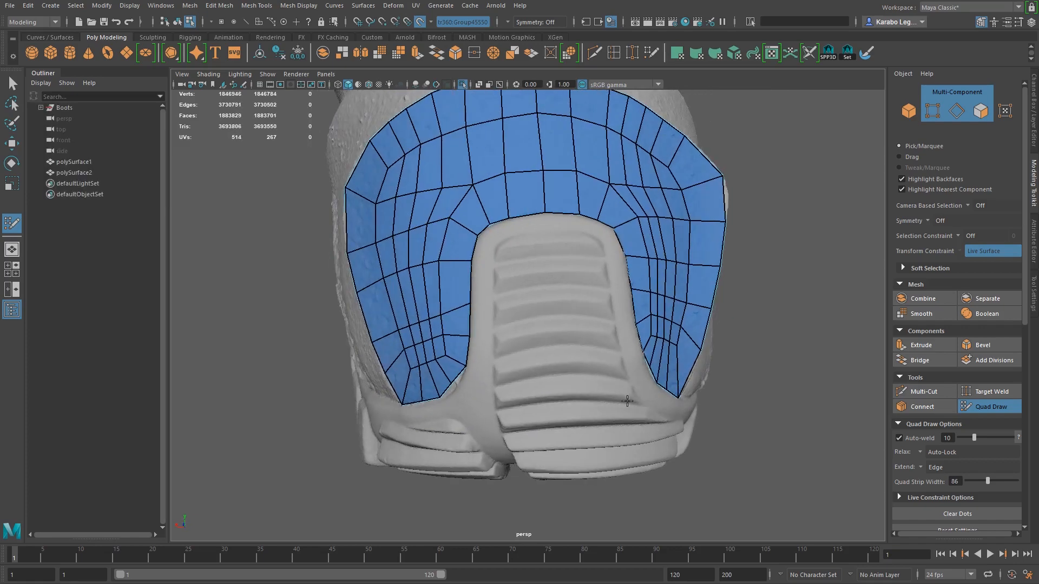
# Reposition the border and inner vertices at both arms' lower ends to follow the rounded outline around the tread pad
pyautogui.moveTo(406, 400)
pyautogui.keyDown('alt'); pyautogui.mouseDown()
pyautogui.moveTo(492, 426)
pyautogui.moveTo(490, 397)
pyautogui.mouseUp(); pyautogui.keyUp('alt')
pyautogui.moveTo(558, 355)
pyautogui.mouseDown()
pyautogui.moveTo(566, 360)
pyautogui.moveTo(534, 380)
pyautogui.mouseUp()
pyautogui.keyDown('alt'); pyautogui.moveTo(676, 380); pyautogui.dragTo(523, 384); pyautogui.keyUp('alt')
pyautogui.moveTo(616, 407); pyautogui.dragTo(582, 393)
pyautogui.moveTo(569, 310); pyautogui.dragTo(573, 313)
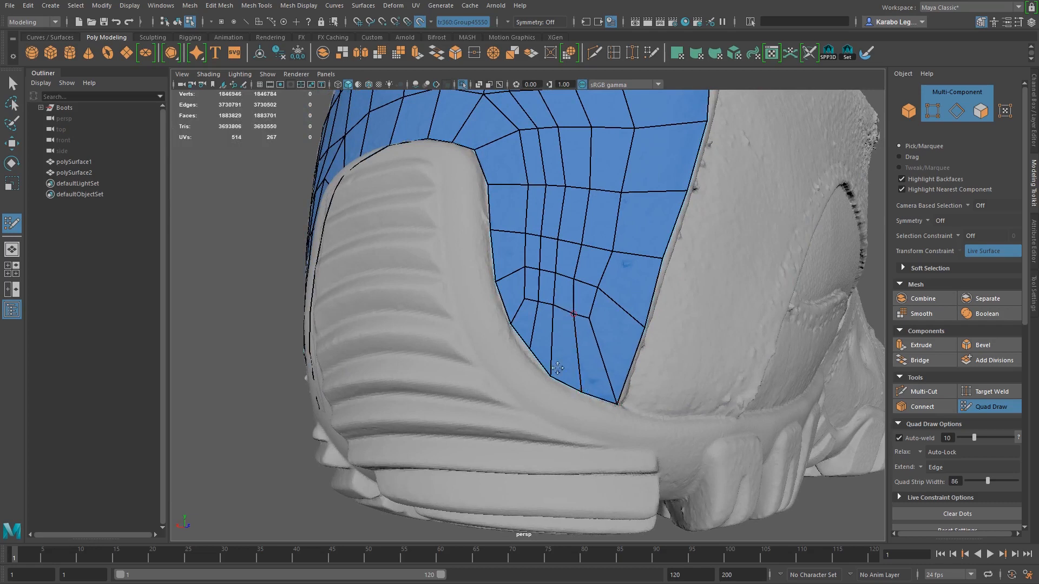
pyautogui.moveTo(530, 348); pyautogui.dragTo(527, 355)
# Relax the mesh across both arms and the band above the arch to even out the quad spacing
pyautogui.keyDown('alt'); pyautogui.moveTo(609, 372); pyautogui.dragTo(484, 363, button='right'); pyautogui.keyUp('alt')
pyautogui.keyDown('alt'); pyautogui.moveTo(484, 363); pyautogui.dragTo(537, 378); pyautogui.keyUp('alt')
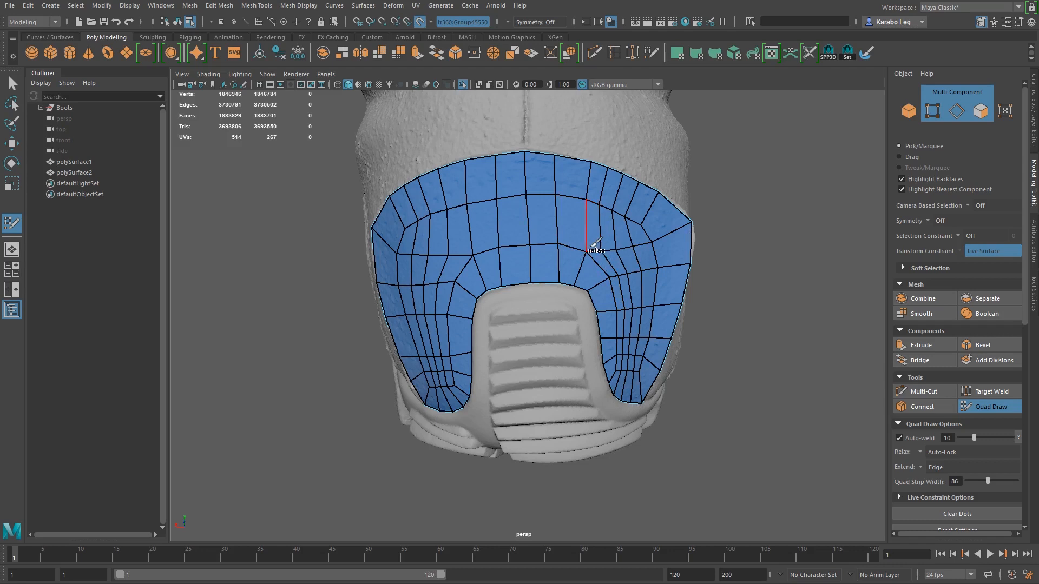
pyautogui.moveTo(589, 246); pyautogui.dragTo(601, 243)
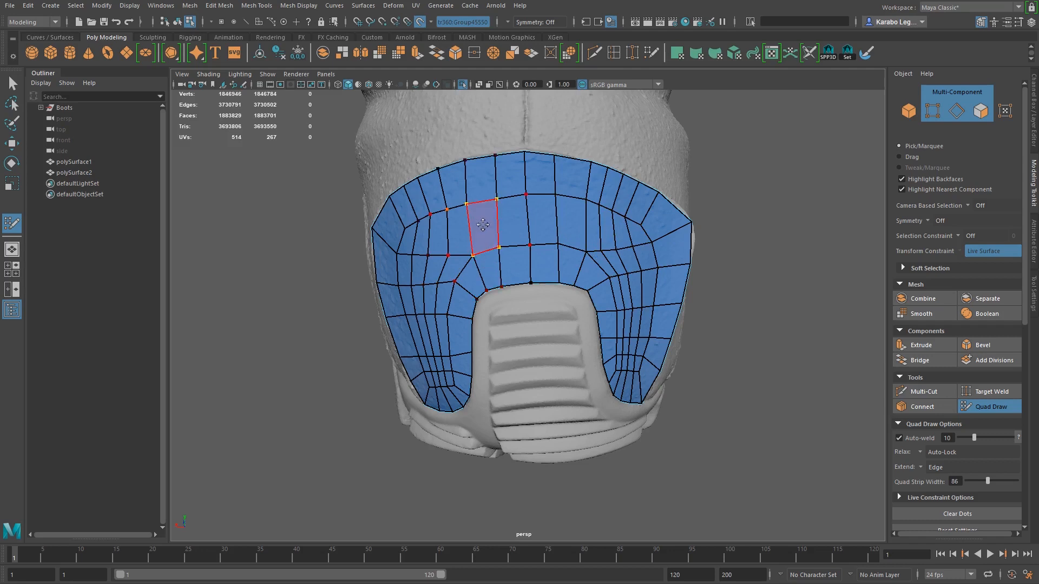
pyautogui.moveTo(472, 256)
pyautogui.keyDown('shift'); pyautogui.mouseDown()
pyautogui.moveTo(482, 238)
pyautogui.moveTo(463, 239)
pyautogui.moveTo(651, 254)
pyautogui.moveTo(540, 195)
pyautogui.mouseUp(); pyautogui.keyUp('shift')
pyautogui.moveTo(483, 215)
pyautogui.keyDown('shift'); pyautogui.mouseDown()
pyautogui.moveTo(440, 346)
pyautogui.moveTo(423, 250)
pyautogui.moveTo(464, 254)
pyautogui.moveTo(424, 331)
pyautogui.moveTo(441, 352)
pyautogui.moveTo(423, 299)
pyautogui.moveTo(464, 213)
pyautogui.mouseUp(); pyautogui.keyUp('shift')
pyautogui.moveTo(595, 215)
pyautogui.keyDown('shift'); pyautogui.mouseDown()
pyautogui.moveTo(638, 346)
pyautogui.moveTo(625, 330)
pyautogui.moveTo(645, 228)
pyautogui.moveTo(506, 187)
pyautogui.moveTo(556, 209)
pyautogui.mouseUp(); pyautogui.keyUp('shift')
# Move the vertices of the upper horizontal row closer to the panel's top border, across its full width
pyautogui.scroll(4, 556, 209)
pyautogui.keyDown('alt'); pyautogui.moveTo(478, 249); pyautogui.dragTo(471, 252); pyautogui.keyUp('alt')
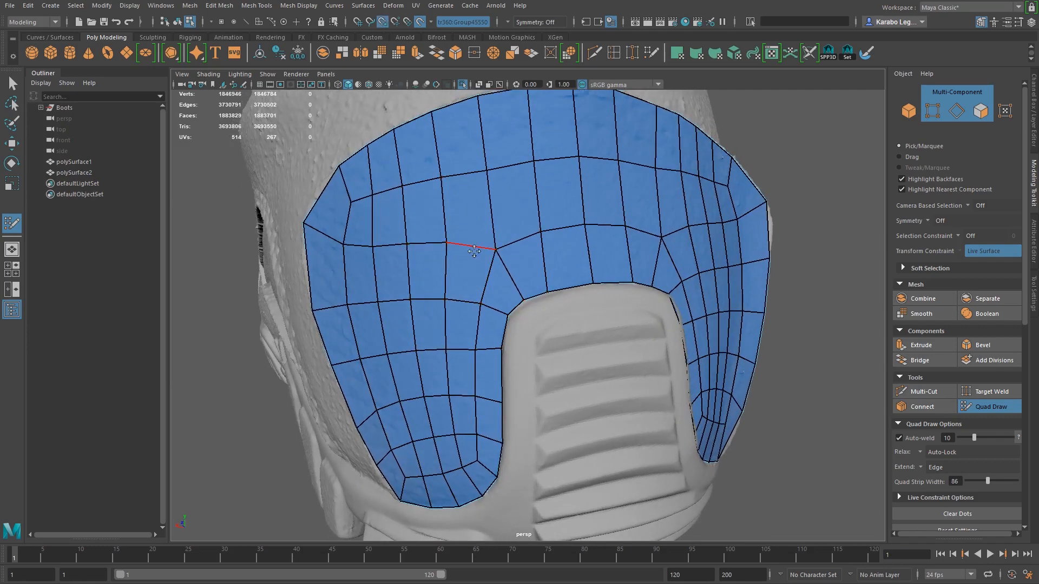
pyautogui.keyDown('alt'); pyautogui.moveTo(549, 200); pyautogui.dragTo(548, 266, button='middle'); pyautogui.keyUp('alt')
pyautogui.moveTo(508, 234); pyautogui.dragTo(504, 199)
pyautogui.moveTo(441, 246); pyautogui.dragTo(432, 216)
pyautogui.moveTo(405, 252); pyautogui.dragTo(406, 236)
pyautogui.moveTo(579, 224); pyautogui.dragTo(570, 196)
pyautogui.moveTo(619, 226)
pyautogui.mouseDown()
pyautogui.moveTo(620, 197)
pyautogui.moveTo(541, 196)
pyautogui.mouseUp()
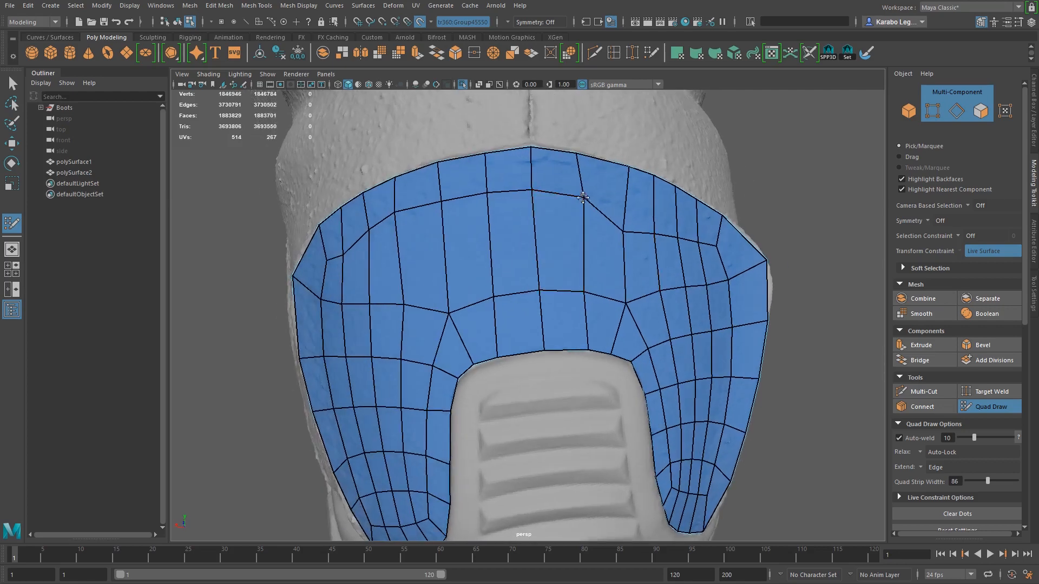
pyautogui.moveTo(625, 231)
pyautogui.mouseDown()
pyautogui.moveTo(628, 209)
pyautogui.moveTo(654, 221)
pyautogui.moveTo(619, 218)
pyautogui.mouseUp()
pyautogui.moveTo(681, 241); pyautogui.dragTo(697, 243)
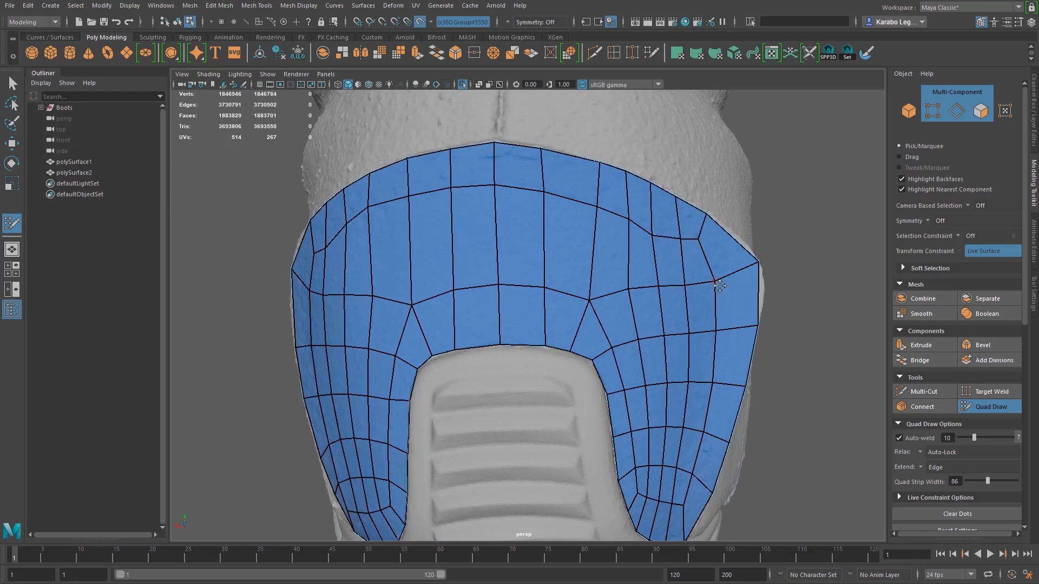
# Insert a horizontal edge loop across the wide band between the upper row and the row above the arch
pyautogui.keyDown('alt'); pyautogui.moveTo(590, 295); pyautogui.dragTo(616, 277); pyautogui.keyUp('alt')
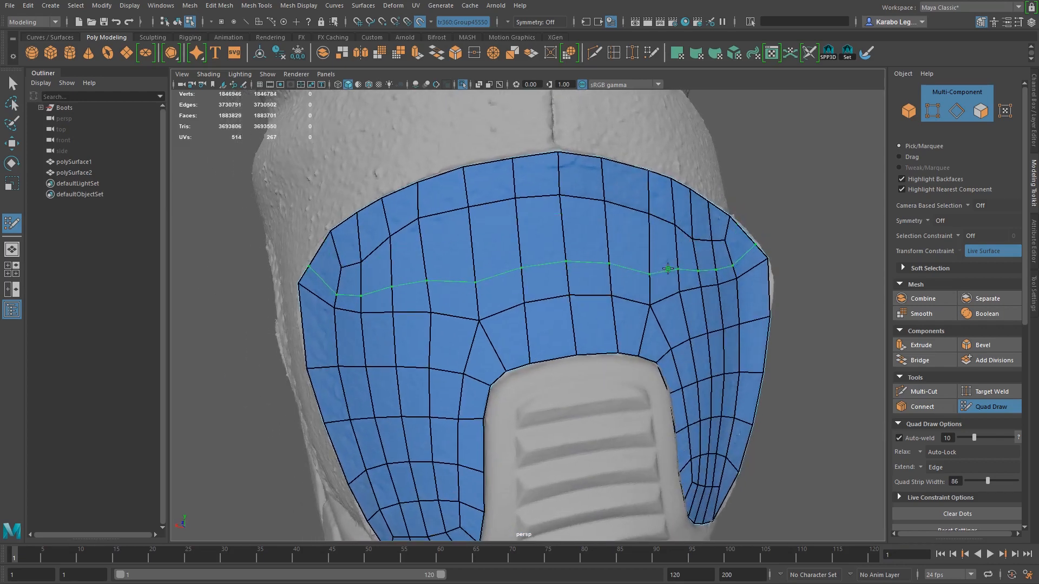
pyautogui.keyDown('ctrl'); pyautogui.click(674, 258); pyautogui.keyUp('ctrl')
pyautogui.keyDown('alt'); pyautogui.moveTo(693, 309); pyautogui.dragTo(659, 307, button='right'); pyautogui.keyUp('alt')
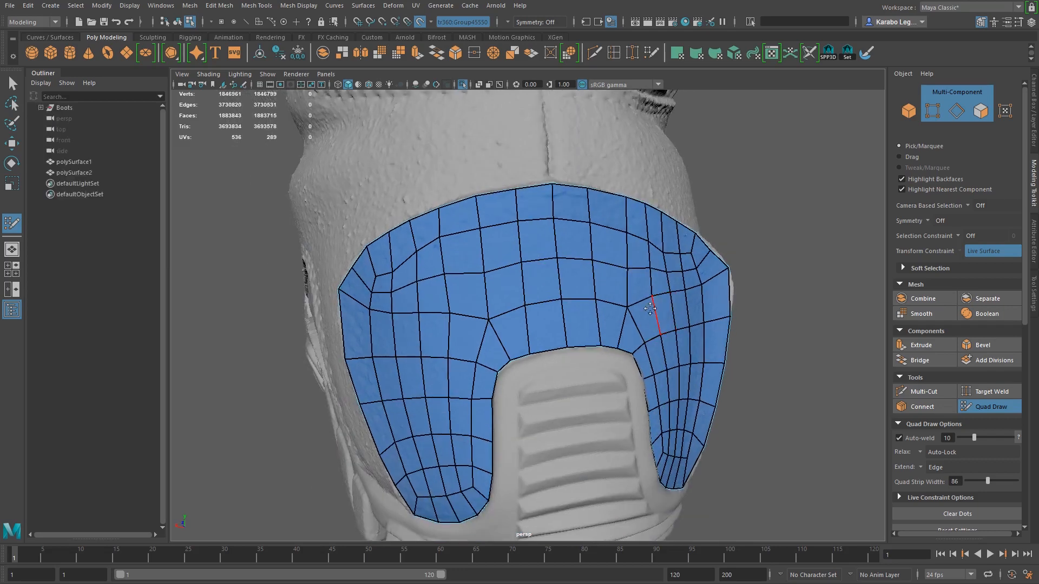
# Relax the quads around the new horizontal loop and adjust its vertices near both upper corners
pyautogui.moveTo(499, 290)
pyautogui.keyDown('shift'); pyautogui.mouseDown()
pyautogui.moveTo(499, 236)
pyautogui.moveTo(440, 281)
pyautogui.moveTo(401, 354)
pyautogui.moveTo(394, 341)
pyautogui.moveTo(416, 298)
pyautogui.moveTo(414, 328)
pyautogui.mouseUp(); pyautogui.keyUp('shift')
pyautogui.moveTo(434, 288); pyautogui.dragTo(419, 284)
pyautogui.keyDown('alt'); pyautogui.moveTo(482, 289); pyautogui.dragTo(644, 270); pyautogui.keyUp('alt')
pyautogui.moveTo(615, 226)
pyautogui.mouseDown()
pyautogui.moveTo(636, 234)
pyautogui.moveTo(616, 251)
pyautogui.mouseUp()
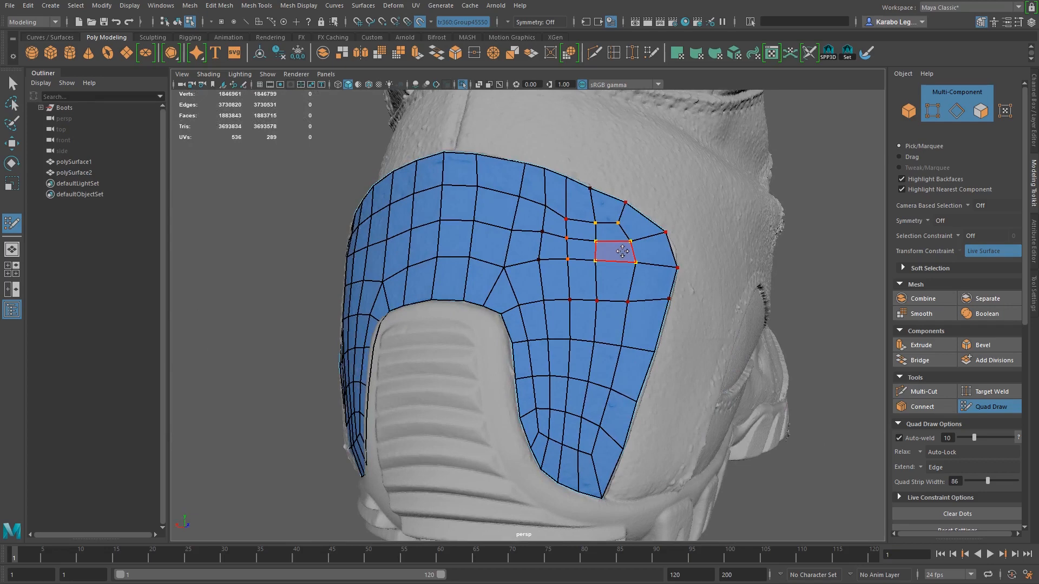
# Move the right arm's outer border vertex onto the sculpted outline and smooth the inner vertex near the upper right corner
pyautogui.moveTo(622, 251)
pyautogui.keyDown('alt'); pyautogui.mouseDown()
pyautogui.moveTo(563, 226)
pyautogui.moveTo(497, 243)
pyautogui.moveTo(456, 239)
pyautogui.moveTo(643, 331)
pyautogui.moveTo(622, 429)
pyautogui.moveTo(593, 355)
pyautogui.moveTo(447, 297)
pyautogui.moveTo(381, 323)
pyautogui.moveTo(503, 325)
pyautogui.mouseUp(); pyautogui.keyUp('alt')
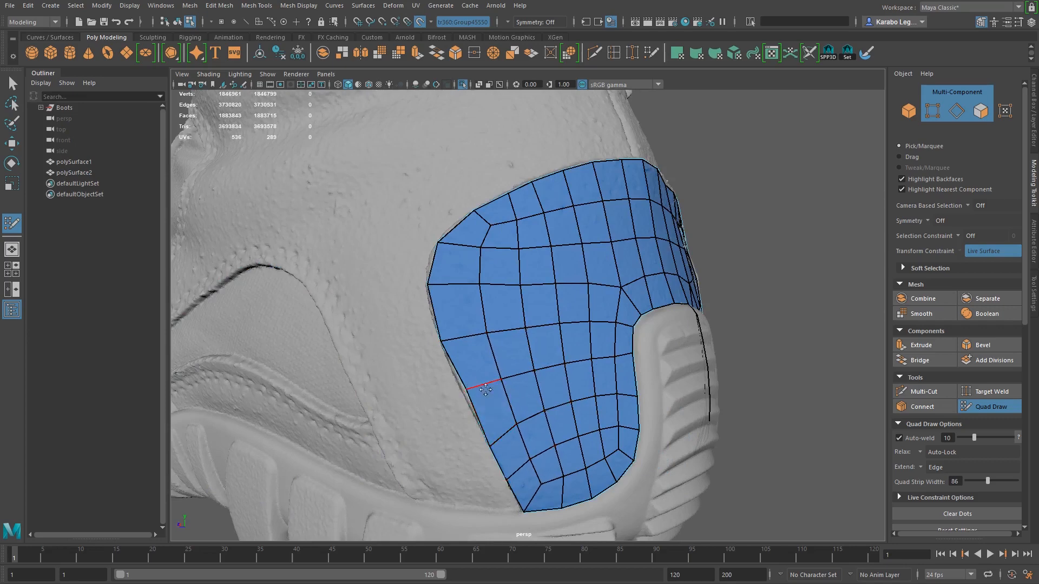
pyautogui.keyDown('alt'); pyautogui.moveTo(472, 278); pyautogui.dragTo(551, 155); pyautogui.keyUp('alt')
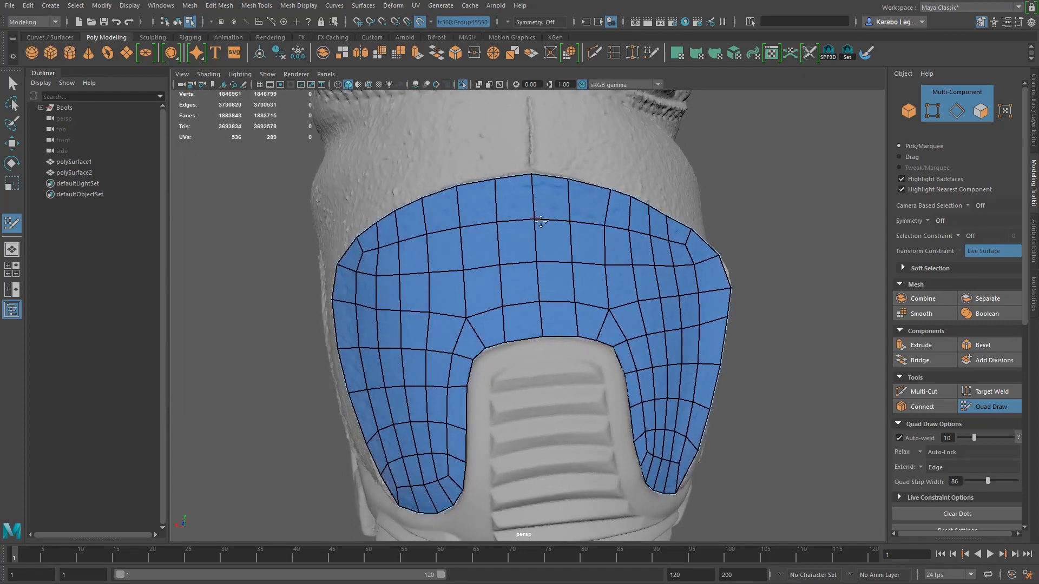
pyautogui.scroll(-3, 617, 277)
pyautogui.keyDown('alt'); pyautogui.moveTo(593, 279); pyautogui.dragTo(488, 276); pyautogui.keyUp('alt')
pyautogui.scroll(4, 509, 293)
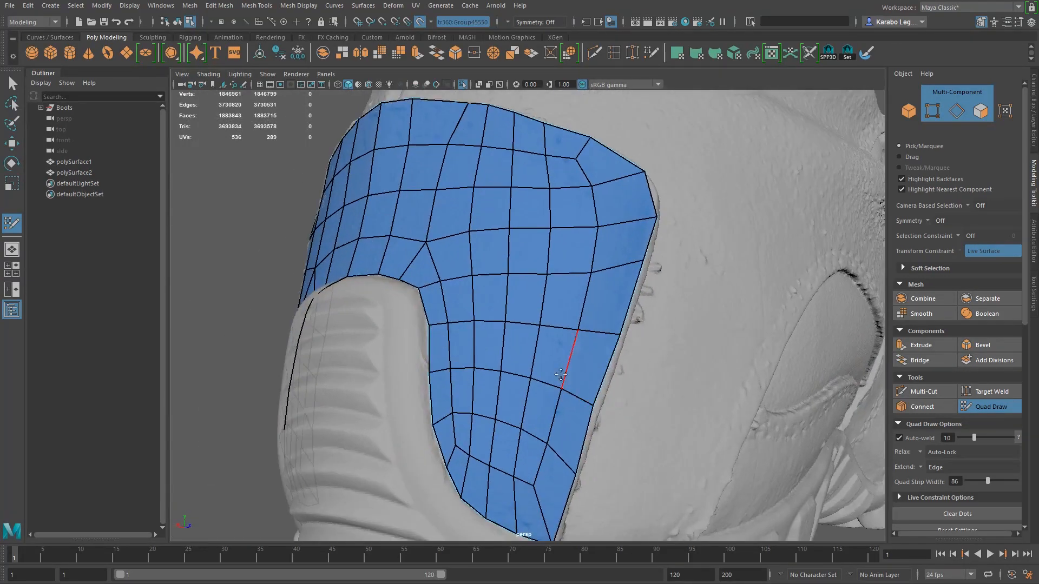
pyautogui.moveTo(591, 404); pyautogui.dragTo(597, 406)
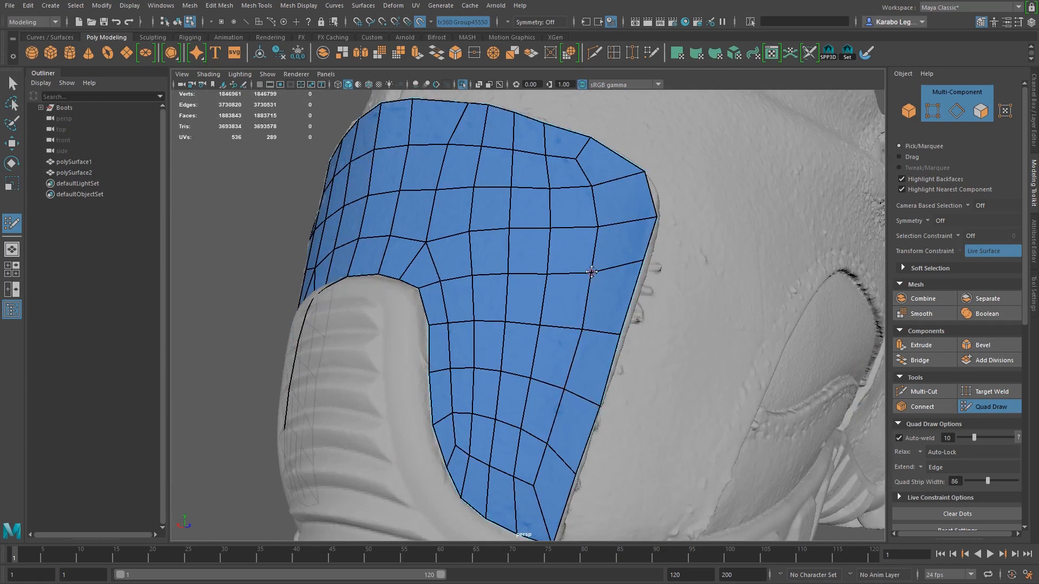
pyautogui.moveTo(574, 155); pyautogui.dragTo(573, 159)
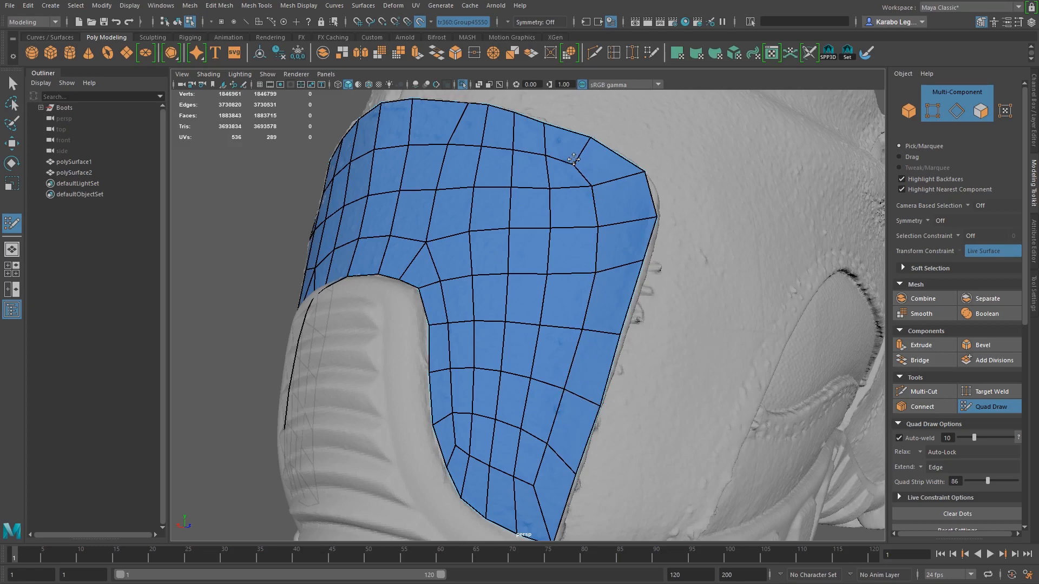
# Insert another horizontal edge loop across the panel just below the upper corners and lower the left border vertex beneath it
pyautogui.keyDown('alt'); pyautogui.moveTo(650, 191); pyautogui.dragTo(674, 205); pyautogui.keyUp('alt')
pyautogui.keyDown('alt'); pyautogui.moveTo(674, 205); pyautogui.dragTo(686, 281, button='right'); pyautogui.keyUp('alt')
pyautogui.keyDown('alt'); pyautogui.moveTo(686, 280); pyautogui.dragTo(607, 311); pyautogui.keyUp('alt')
pyautogui.keyDown('ctrl'); pyautogui.click(580, 272); pyautogui.keyUp('ctrl')
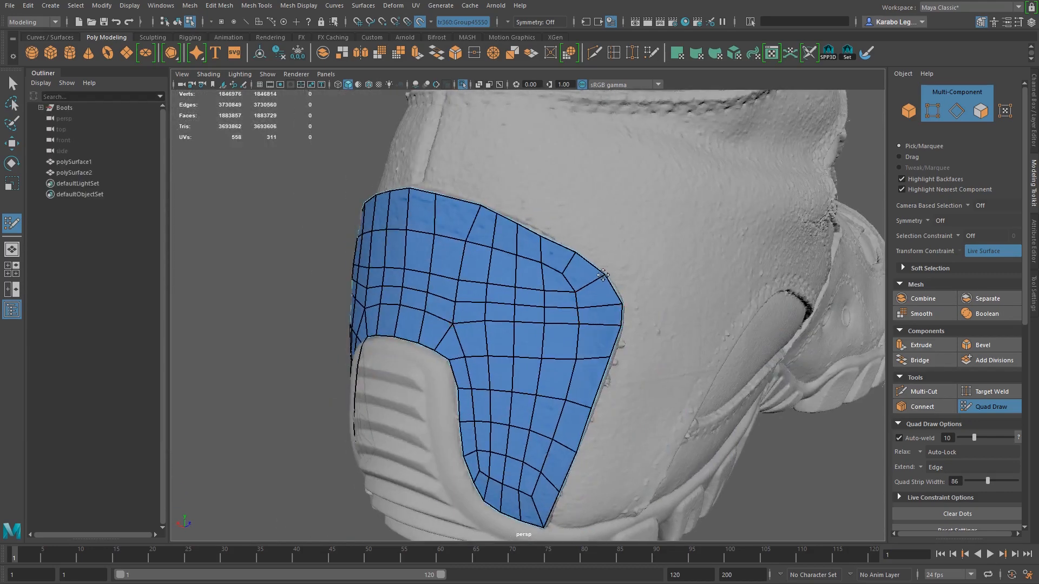
pyautogui.keyDown('alt'); pyautogui.moveTo(579, 293); pyautogui.dragTo(409, 261); pyautogui.keyUp('alt')
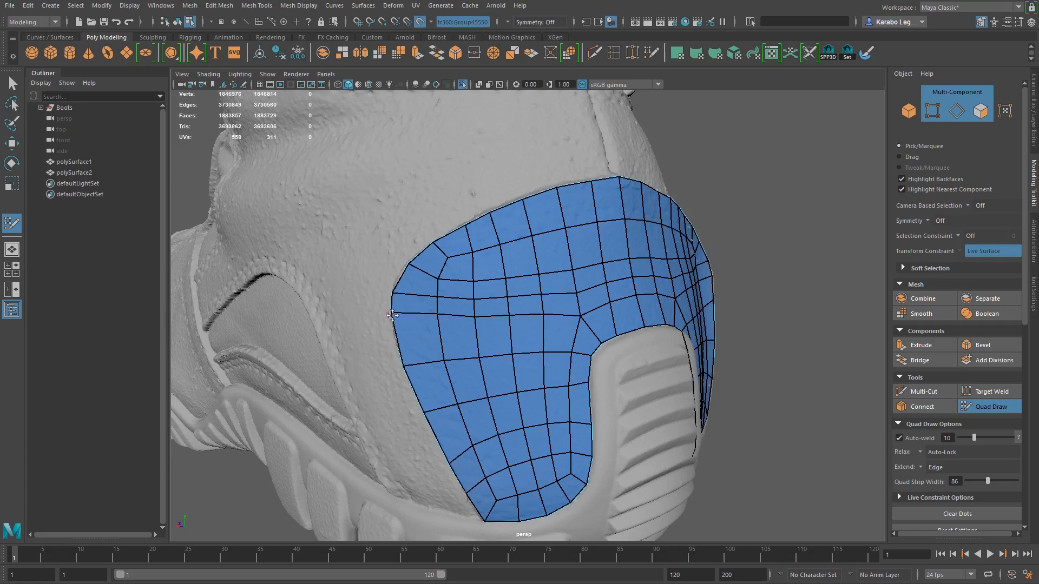
pyautogui.moveTo(401, 316); pyautogui.dragTo(404, 328)
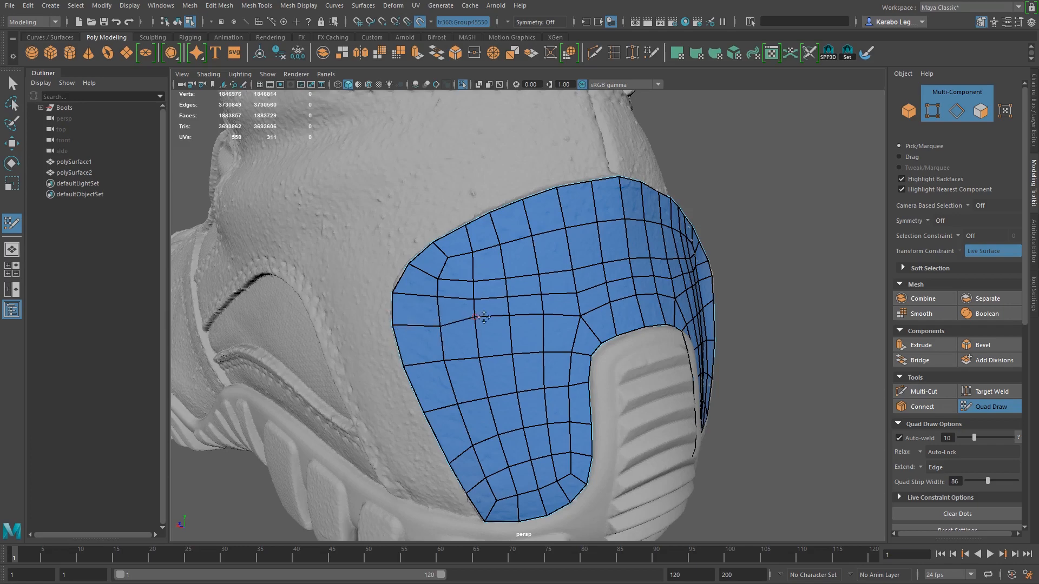
# Relax the rows around the newest horizontal loop on both sides of the panel to equalize their spacing
pyautogui.keyDown('alt'); pyautogui.moveTo(543, 318); pyautogui.dragTo(638, 303); pyautogui.keyUp('alt')
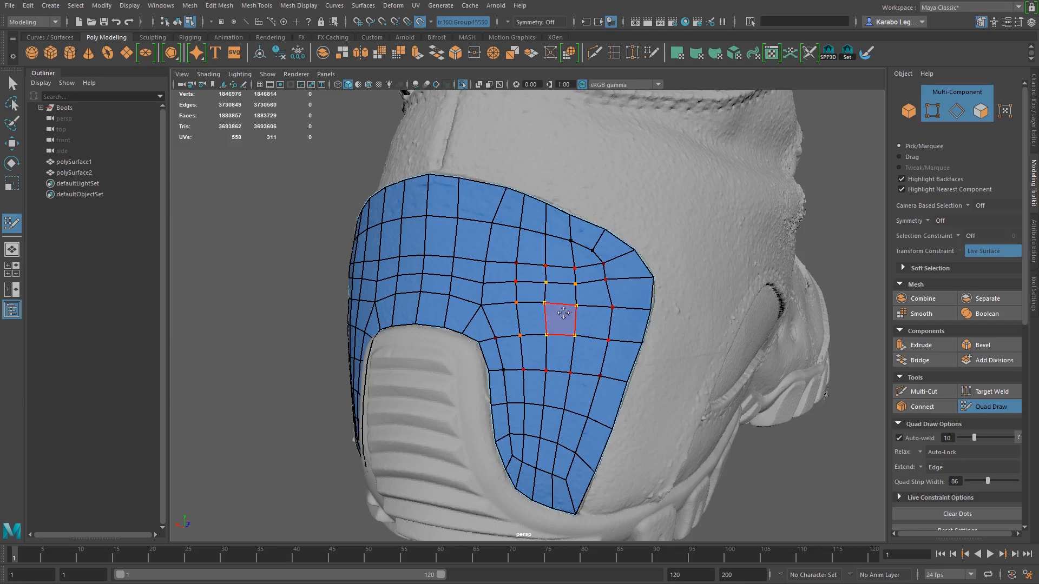
pyautogui.keyDown('alt'); pyautogui.moveTo(557, 312); pyautogui.dragTo(583, 309); pyautogui.keyUp('alt')
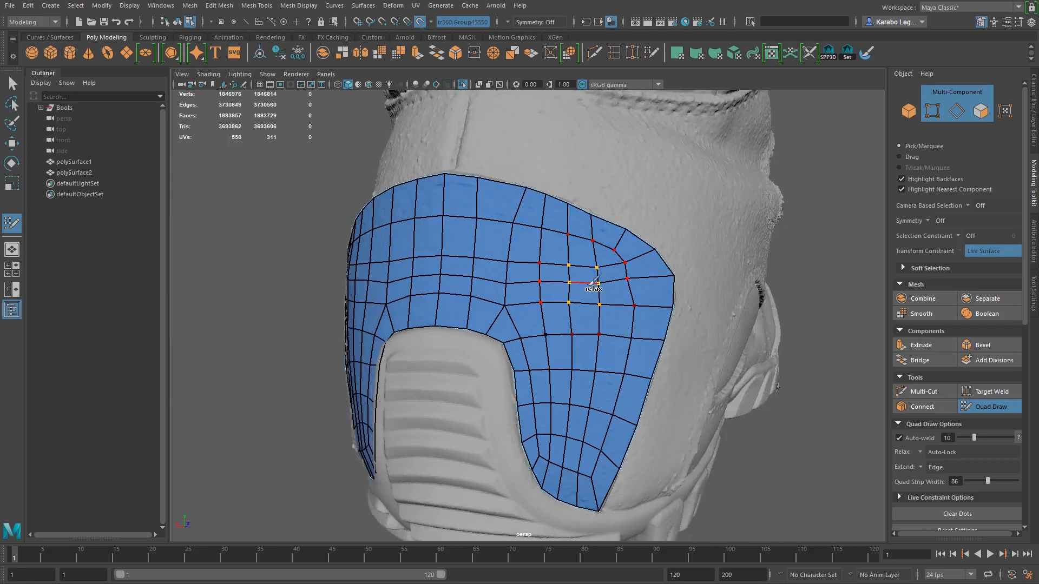
pyautogui.moveTo(599, 275)
pyautogui.keyDown('shift'); pyautogui.mouseDown()
pyautogui.moveTo(421, 276)
pyautogui.moveTo(545, 259)
pyautogui.mouseUp(); pyautogui.keyUp('shift')
pyautogui.moveTo(528, 302)
pyautogui.keyDown('shift'); pyautogui.mouseDown()
pyautogui.moveTo(447, 301)
pyautogui.moveTo(487, 339)
pyautogui.moveTo(480, 230)
pyautogui.moveTo(514, 202)
pyautogui.moveTo(440, 228)
pyautogui.mouseUp(); pyautogui.keyUp('shift')
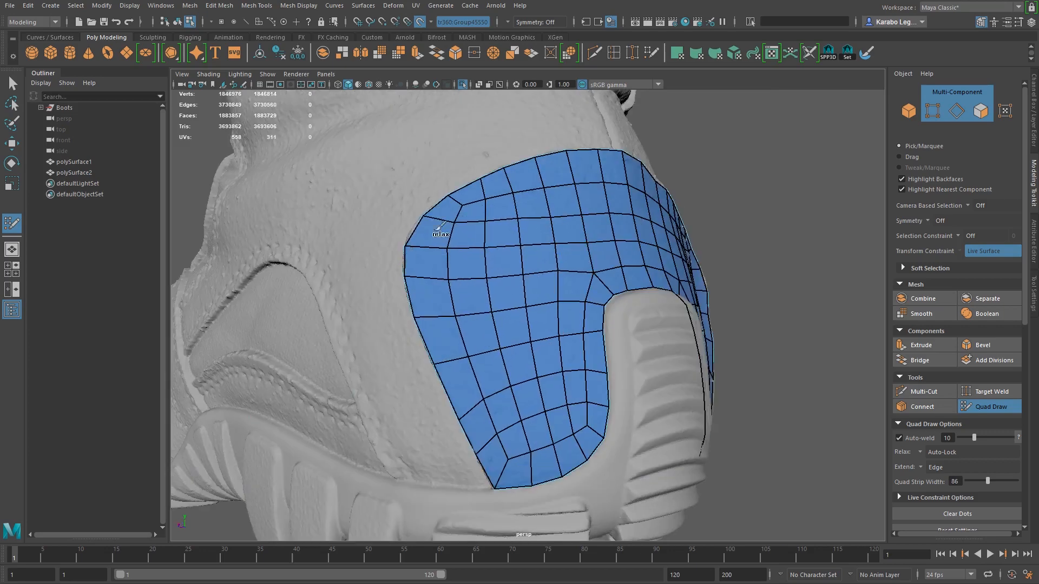
# Relax the quads along the panel's upper left area, down the left arm and across the right side, undoing the stroke at the upper left corner
pyautogui.moveTo(513, 158)
pyautogui.keyDown('shift'); pyautogui.mouseDown()
pyautogui.moveTo(626, 173)
pyautogui.moveTo(503, 246)
pyautogui.mouseUp(); pyautogui.keyUp('shift')
pyautogui.keyDown('shift'); pyautogui.moveTo(408, 256); pyautogui.dragTo(459, 189); pyautogui.keyUp('shift')
pyautogui.hotkey('ctrl', 'z')
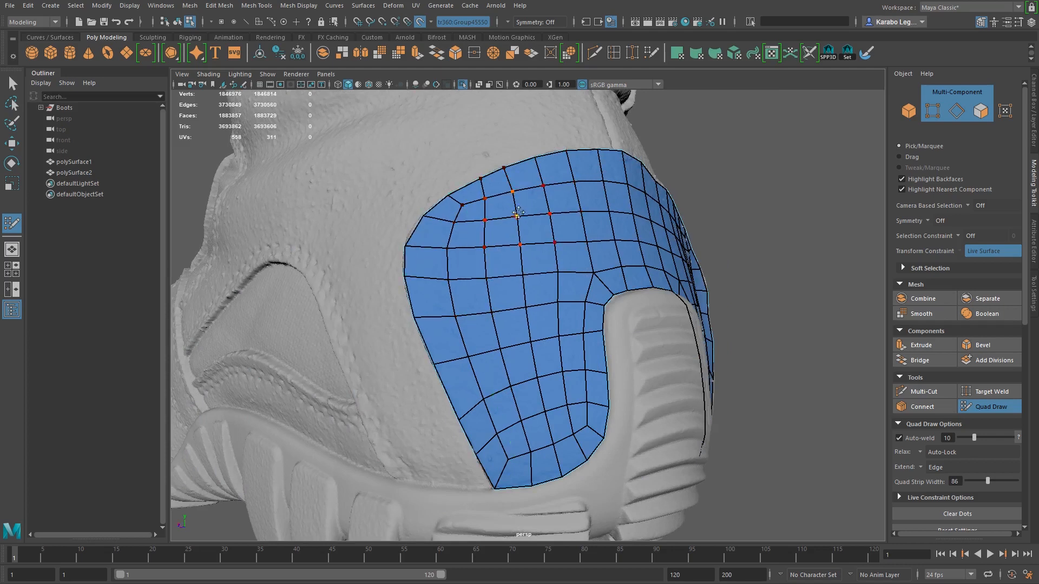
pyautogui.keyDown('shift'); pyautogui.moveTo(534, 261); pyautogui.dragTo(502, 257); pyautogui.keyUp('shift')
pyautogui.moveTo(492, 376)
pyautogui.keyDown('shift'); pyautogui.mouseDown()
pyautogui.moveTo(545, 424)
pyautogui.moveTo(571, 425)
pyautogui.moveTo(576, 265)
pyautogui.moveTo(588, 294)
pyautogui.moveTo(489, 456)
pyautogui.moveTo(504, 348)
pyautogui.moveTo(622, 256)
pyautogui.mouseUp(); pyautogui.keyUp('shift')
pyautogui.keyDown('alt'); pyautogui.moveTo(652, 315); pyautogui.dragTo(496, 311); pyautogui.keyUp('alt')
pyautogui.moveTo(573, 319)
pyautogui.keyDown('shift'); pyautogui.mouseDown()
pyautogui.moveTo(548, 353)
pyautogui.moveTo(495, 292)
pyautogui.moveTo(460, 207)
pyautogui.moveTo(566, 220)
pyautogui.moveTo(469, 200)
pyautogui.mouseUp(); pyautogui.keyUp('shift')
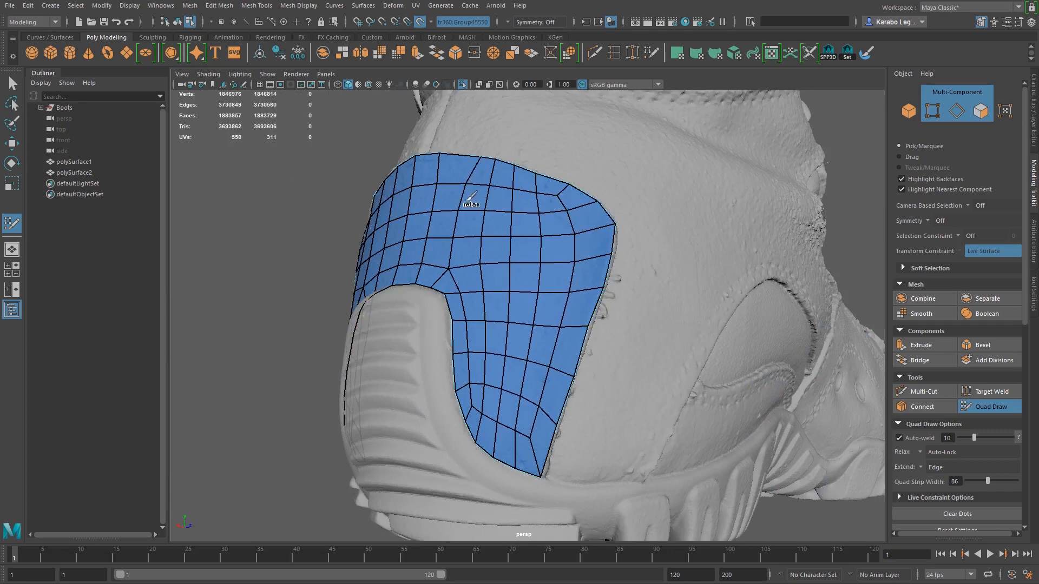
# Check the panel's side borders against the sculpt and relax the quads from the upper right corner towards the upper centre
pyautogui.keyDown('alt'); pyautogui.moveTo(549, 257); pyautogui.dragTo(581, 260); pyautogui.keyUp('alt')
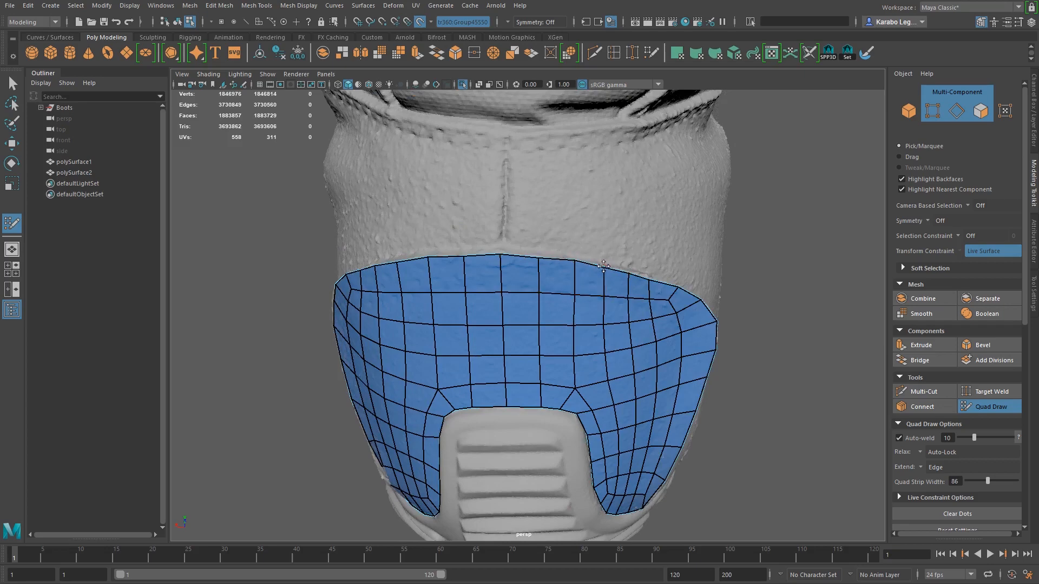
pyautogui.keyDown('alt'); pyautogui.moveTo(607, 265); pyautogui.dragTo(747, 257); pyautogui.keyUp('alt')
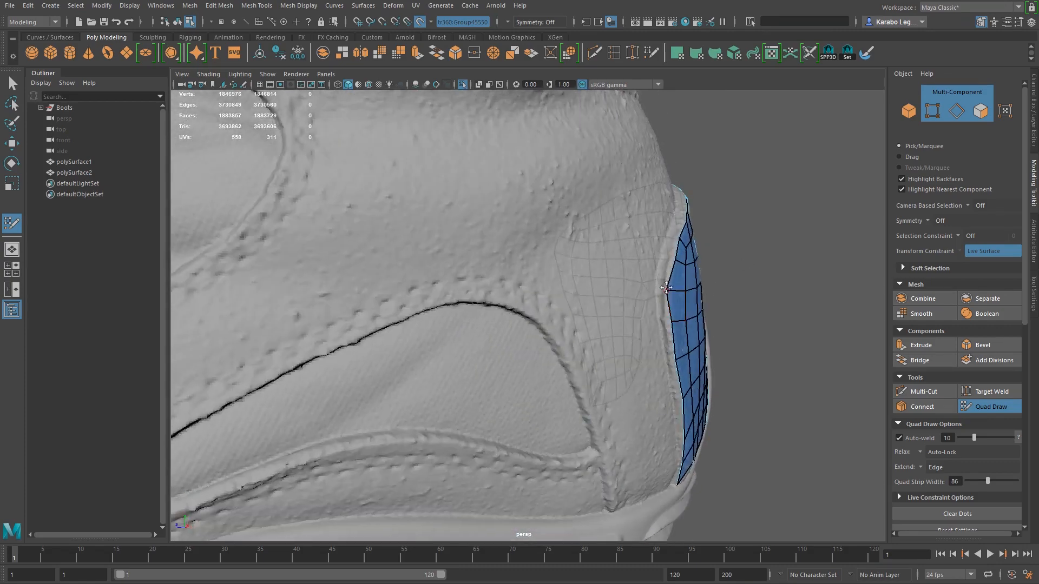
pyautogui.keyDown('alt'); pyautogui.moveTo(681, 297); pyautogui.dragTo(603, 357); pyautogui.keyUp('alt')
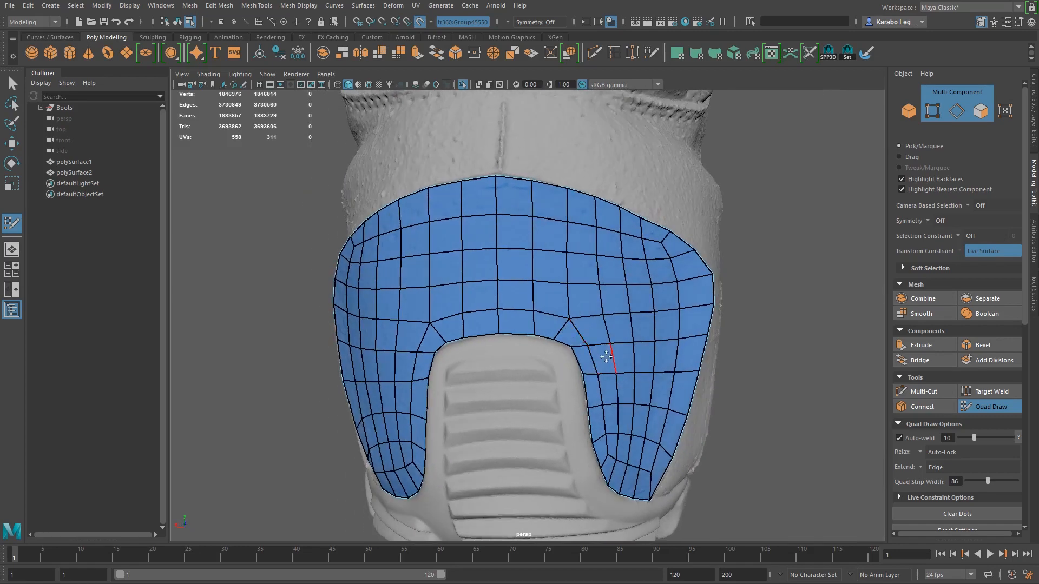
pyautogui.keyDown('alt'); pyautogui.moveTo(794, 366); pyautogui.dragTo(645, 381); pyautogui.keyUp('alt')
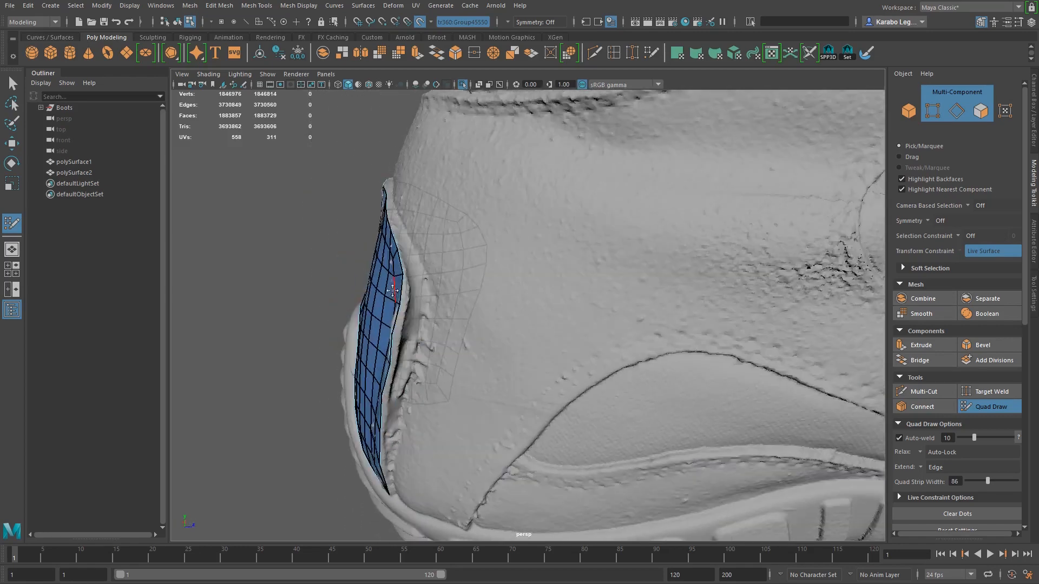
pyautogui.keyDown('alt'); pyautogui.moveTo(396, 346); pyautogui.dragTo(622, 400); pyautogui.keyUp('alt')
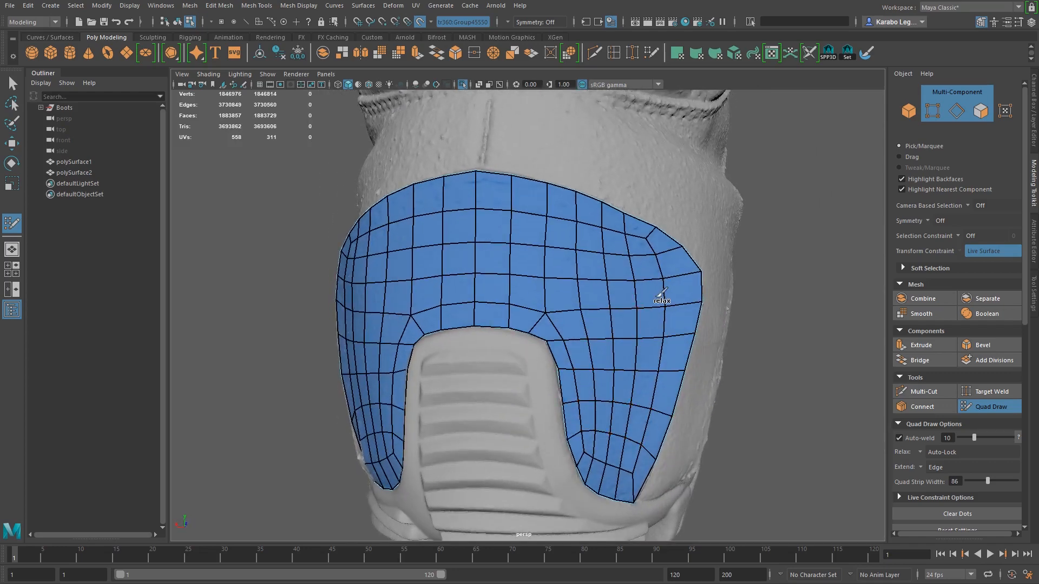
pyautogui.moveTo(661, 278)
pyautogui.keyDown('shift'); pyautogui.mouseDown()
pyautogui.moveTo(616, 295)
pyautogui.moveTo(513, 265)
pyautogui.mouseUp(); pyautogui.keyUp('shift')
pyautogui.keyDown('shift'); pyautogui.moveTo(556, 227); pyautogui.dragTo(543, 267); pyautogui.keyUp('shift')
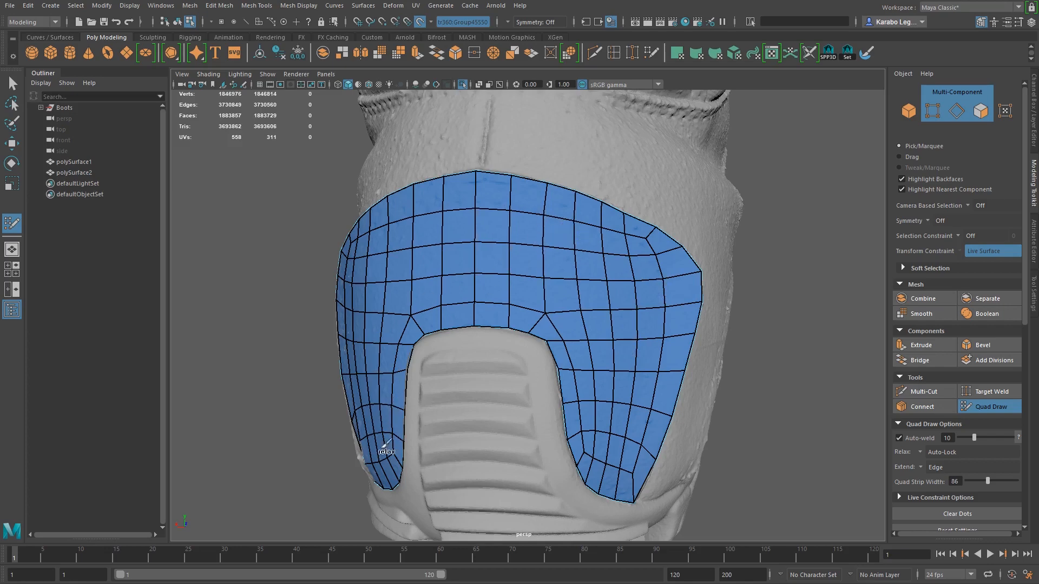
# Relax the border quads at the outer lower end of the panel's left arm
pyautogui.keyDown('alt'); pyautogui.moveTo(468, 430); pyautogui.dragTo(660, 404); pyautogui.keyUp('alt')
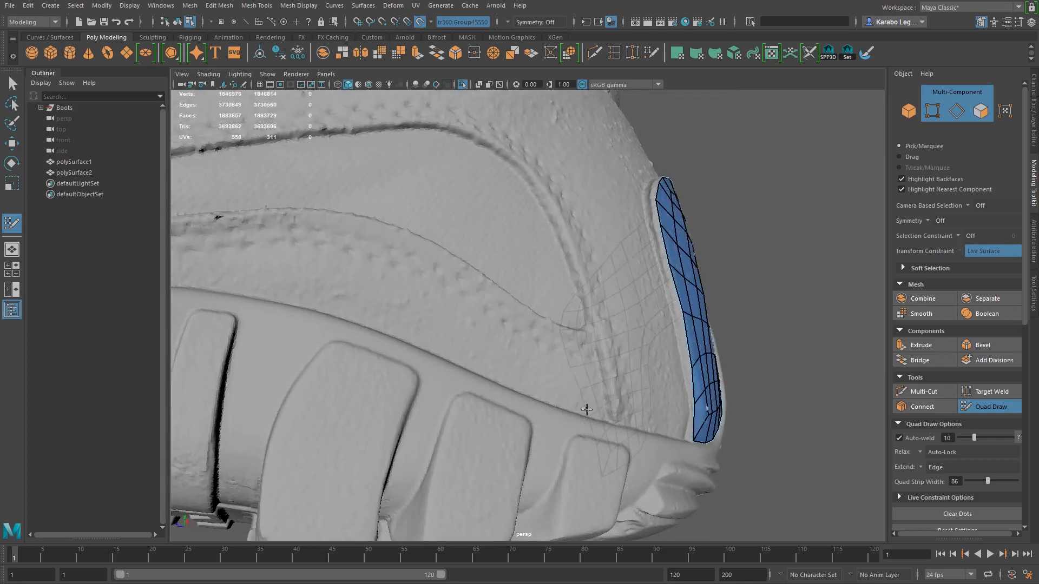
pyautogui.keyDown('alt'); pyautogui.moveTo(660, 405); pyautogui.dragTo(591, 401, button='middle'); pyautogui.keyUp('alt')
pyautogui.scroll(2, 592, 401)
pyautogui.keyDown('alt'); pyautogui.moveTo(592, 401); pyautogui.dragTo(555, 405); pyautogui.keyUp('alt')
pyautogui.scroll(3, 557, 412)
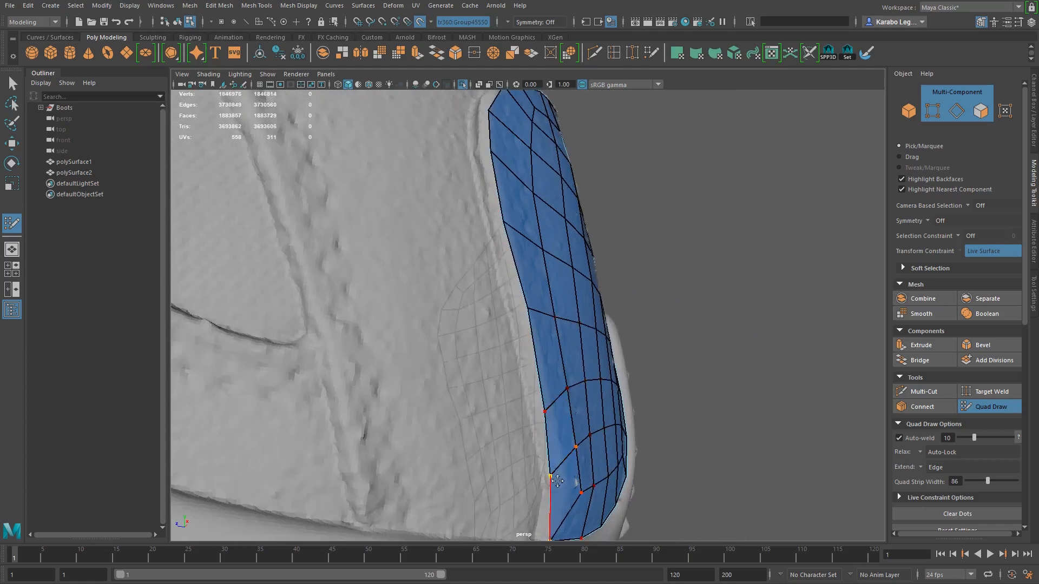
pyautogui.moveTo(556, 481)
pyautogui.keyDown('shift'); pyautogui.mouseDown()
pyautogui.moveTo(549, 412)
pyautogui.moveTo(557, 417)
pyautogui.moveTo(453, 401)
pyautogui.moveTo(328, 422)
pyautogui.moveTo(407, 425)
pyautogui.mouseUp(); pyautogui.keyUp('shift')
# Insert an edge loop just inside the panel's border, running around the entire outline
pyautogui.keyDown('alt'); pyautogui.moveTo(407, 425); pyautogui.dragTo(464, 426, button='right'); pyautogui.keyUp('alt')
pyautogui.keyDown('alt'); pyautogui.moveTo(467, 424); pyautogui.dragTo(448, 422); pyautogui.keyUp('alt')
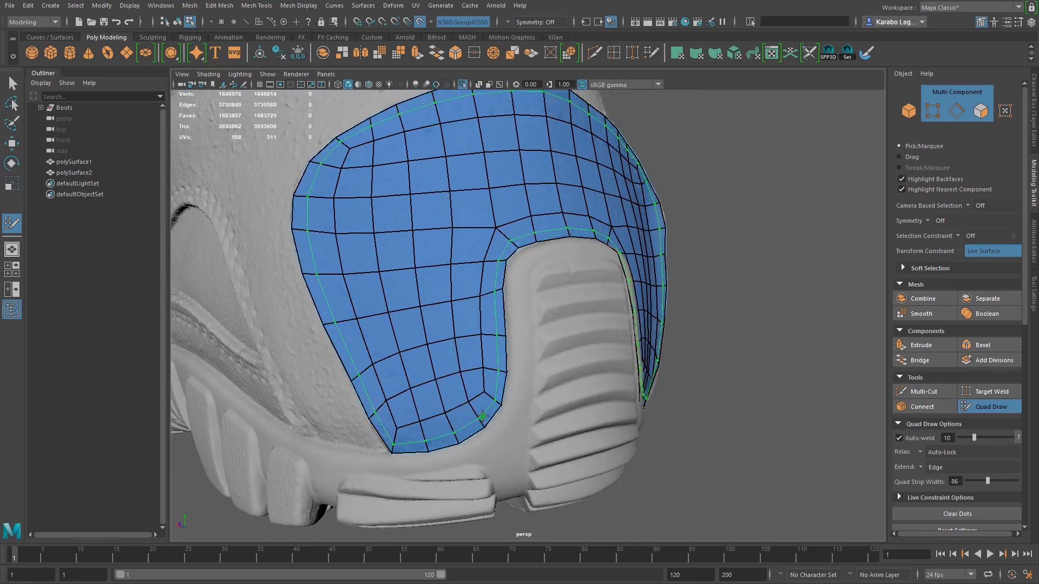
pyautogui.keyDown('ctrl'); pyautogui.click(481, 416); pyautogui.keyUp('ctrl')
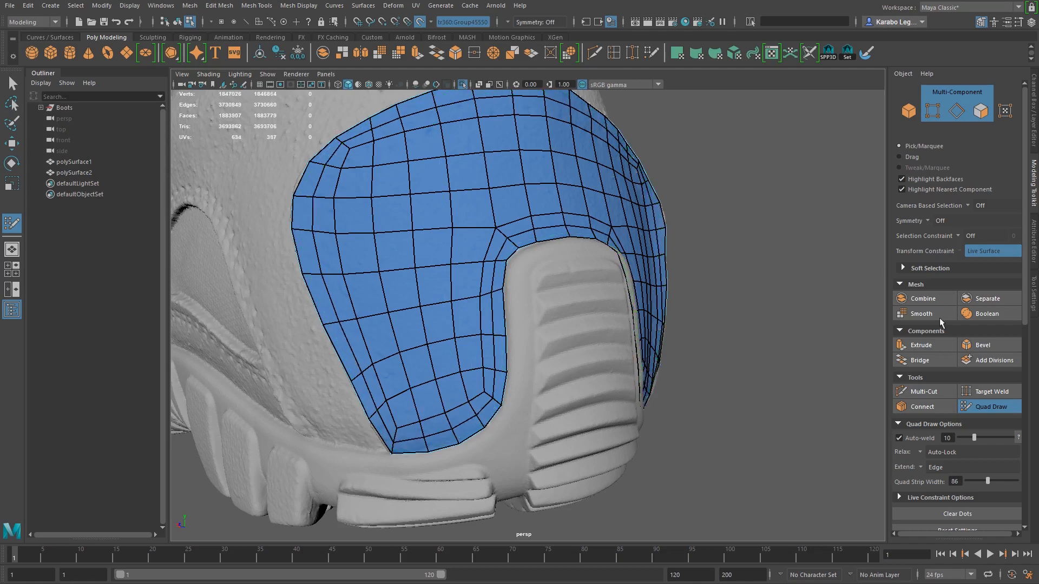
# Relax the inner quads on both sides of the panel to even out their spacing with the new border loop
pyautogui.moveTo(447, 350)
pyautogui.keyDown('shift'); pyautogui.mouseDown()
pyautogui.moveTo(451, 370)
pyautogui.moveTo(398, 403)
pyautogui.moveTo(448, 371)
pyautogui.moveTo(483, 254)
pyautogui.moveTo(567, 218)
pyautogui.mouseUp(); pyautogui.keyUp('shift')
pyautogui.moveTo(376, 253)
pyautogui.keyDown('shift'); pyautogui.mouseDown()
pyautogui.moveTo(389, 177)
pyautogui.moveTo(549, 132)
pyautogui.moveTo(598, 136)
pyautogui.mouseUp(); pyautogui.keyUp('shift')
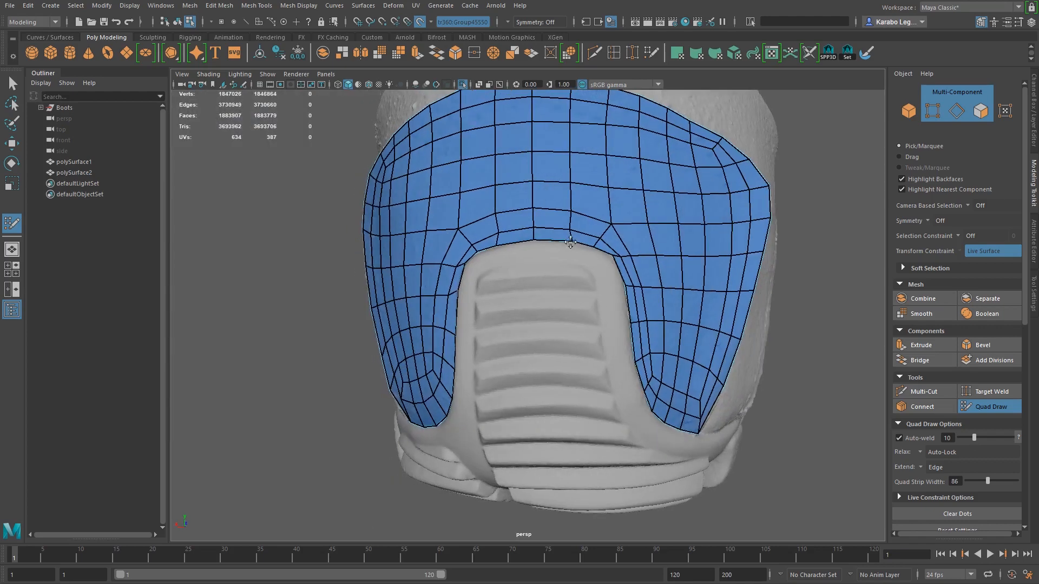
pyautogui.moveTo(707, 314)
pyautogui.keyDown('shift'); pyautogui.mouseDown()
pyautogui.moveTo(689, 343)
pyautogui.moveTo(675, 309)
pyautogui.moveTo(703, 234)
pyautogui.moveTo(670, 144)
pyautogui.moveTo(536, 138)
pyautogui.moveTo(524, 127)
pyautogui.moveTo(434, 241)
pyautogui.moveTo(433, 398)
pyautogui.moveTo(464, 225)
pyautogui.moveTo(594, 247)
pyautogui.moveTo(645, 239)
pyautogui.moveTo(696, 375)
pyautogui.moveTo(725, 213)
pyautogui.moveTo(658, 187)
pyautogui.mouseUp(); pyautogui.keyUp('shift')
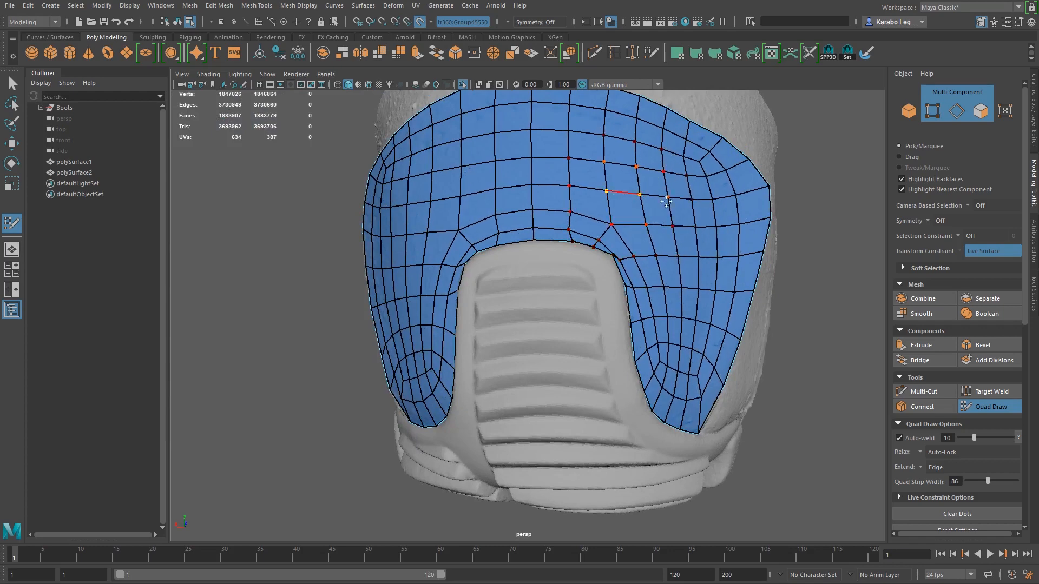
# Move the vertices beside the tread pad's upper right corner to even out the quads flowing around it
pyautogui.keyDown('alt'); pyautogui.moveTo(600, 241); pyautogui.dragTo(668, 233); pyautogui.keyUp('alt')
pyautogui.keyDown('alt'); pyautogui.moveTo(568, 238); pyautogui.dragTo(624, 246, button='right'); pyautogui.keyUp('alt')
pyautogui.keyDown('alt'); pyautogui.moveTo(624, 246); pyautogui.dragTo(636, 249); pyautogui.keyUp('alt')
pyautogui.moveTo(471, 265)
pyautogui.keyDown('alt'); pyautogui.mouseDown()
pyautogui.moveTo(460, 242)
pyautogui.moveTo(397, 243)
pyautogui.mouseUp(); pyautogui.keyUp('alt')
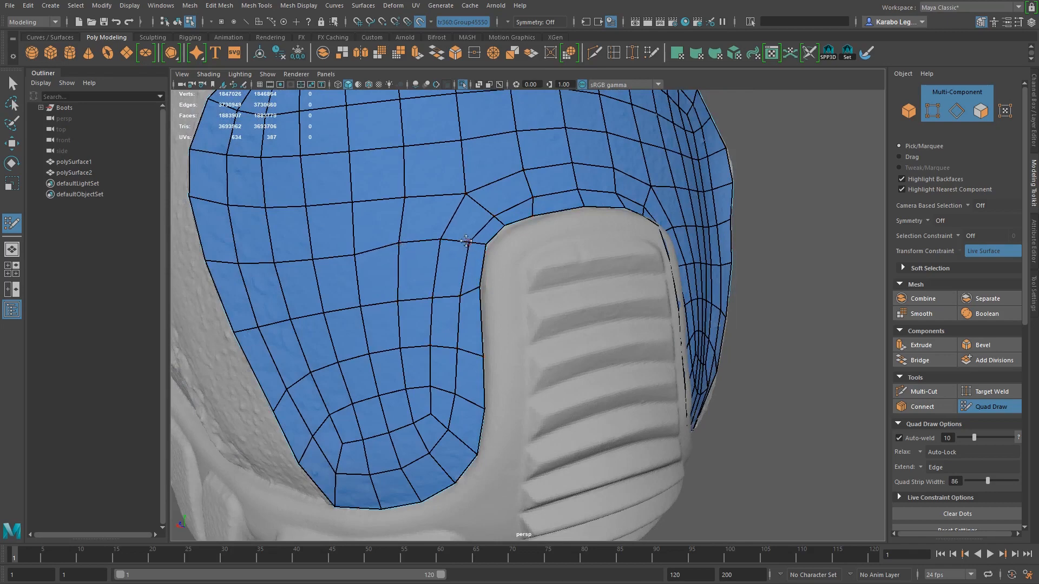
pyautogui.keyDown('alt'); pyautogui.moveTo(489, 216); pyautogui.dragTo(492, 196); pyautogui.keyUp('alt')
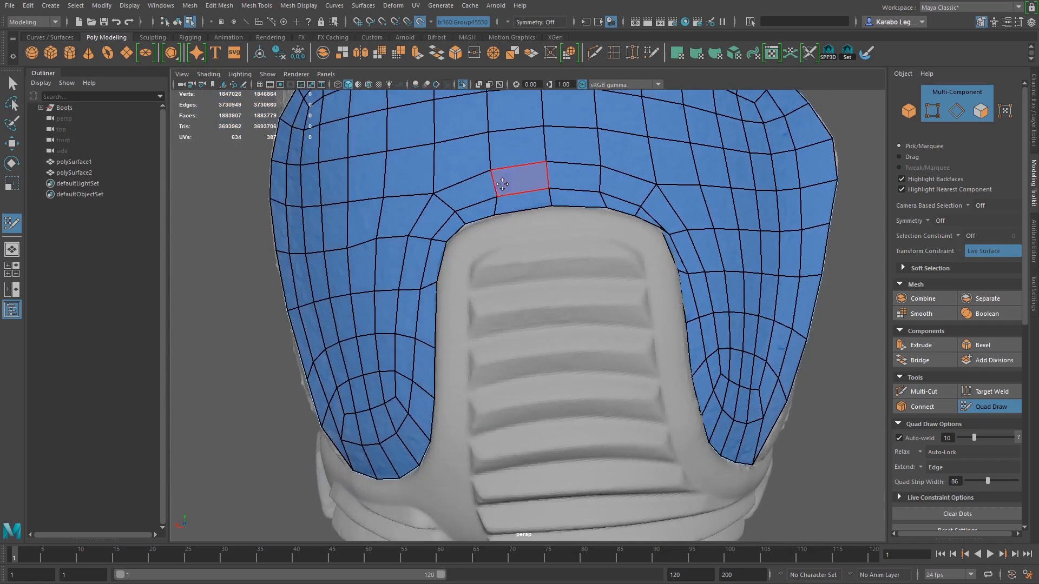
pyautogui.keyDown('alt'); pyautogui.moveTo(580, 192); pyautogui.dragTo(660, 229); pyautogui.keyUp('alt')
pyautogui.moveTo(660, 265)
pyautogui.mouseDown()
pyautogui.moveTo(660, 247)
pyautogui.moveTo(705, 252)
pyautogui.mouseUp()
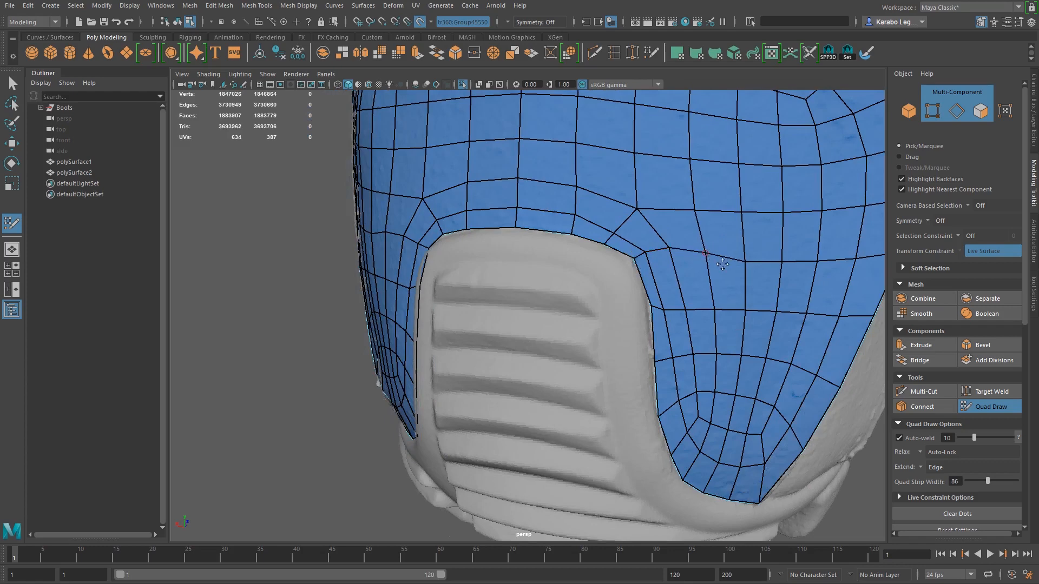
pyautogui.moveTo(792, 291)
pyautogui.keyDown('alt'); pyautogui.mouseDown()
pyautogui.moveTo(672, 263)
pyautogui.moveTo(631, 220)
pyautogui.mouseUp(); pyautogui.keyUp('alt')
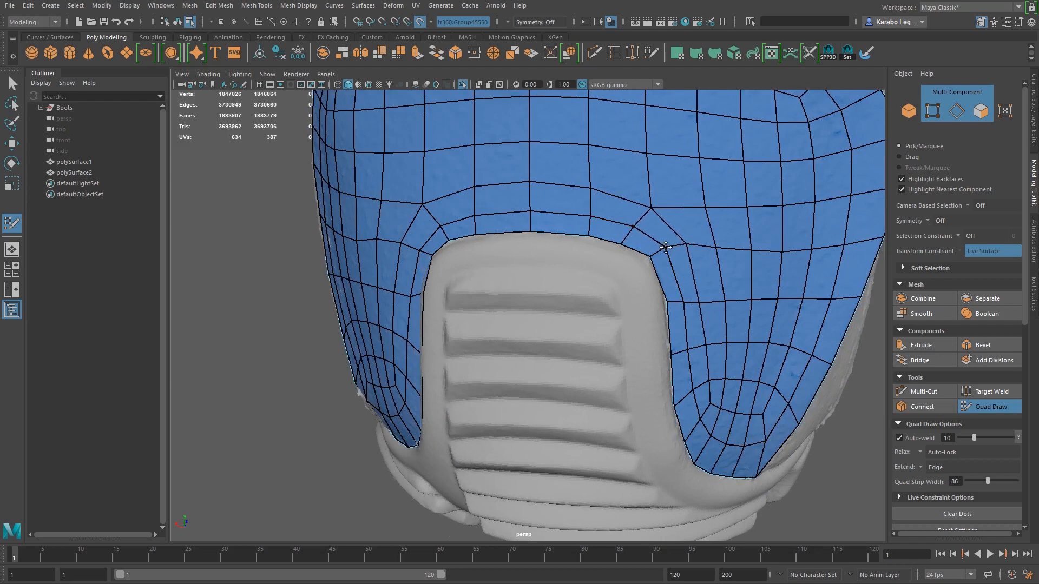
pyautogui.moveTo(691, 305); pyautogui.dragTo(695, 297)
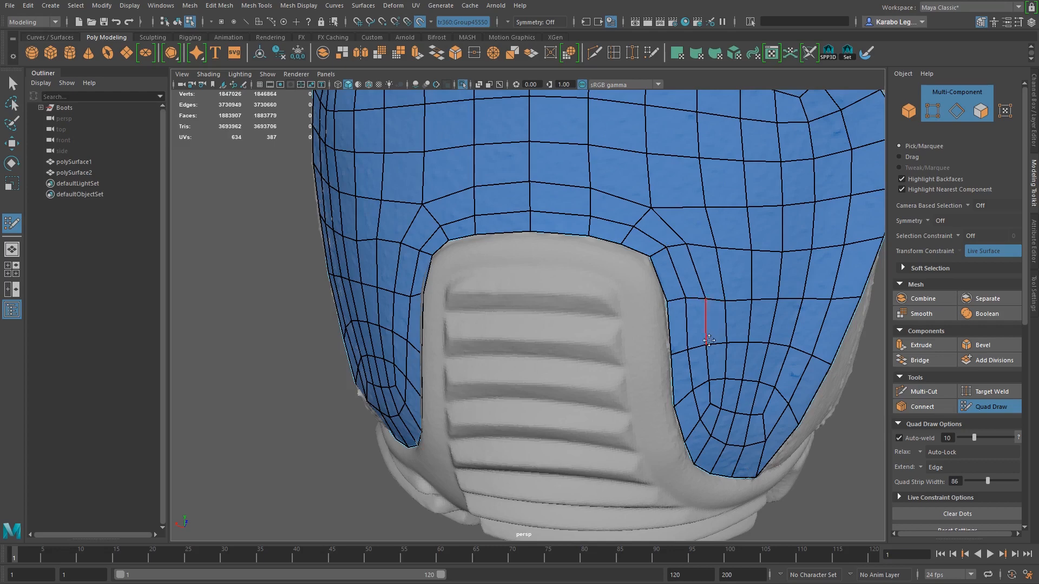
# Relax the quads beside the tread pad's upper left corner
pyautogui.keyDown('alt'); pyautogui.moveTo(712, 341); pyautogui.dragTo(563, 248); pyautogui.keyUp('alt')
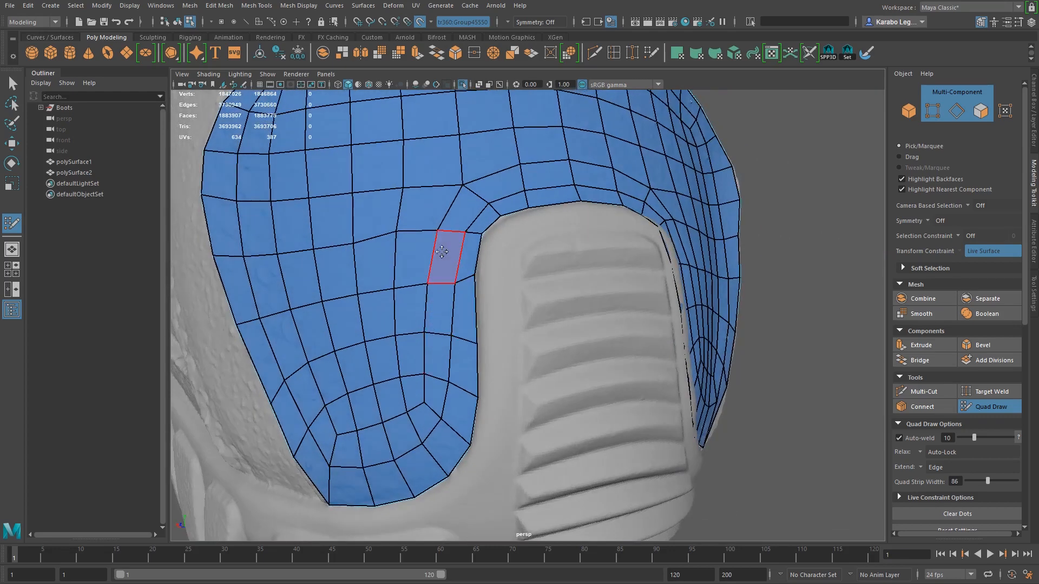
pyautogui.moveTo(433, 303)
pyautogui.keyDown('shift'); pyautogui.mouseDown()
pyautogui.moveTo(424, 249)
pyautogui.moveTo(452, 197)
pyautogui.mouseUp(); pyautogui.keyUp('shift')
pyautogui.keyDown('shift'); pyautogui.moveTo(423, 257); pyautogui.dragTo(417, 209); pyautogui.keyUp('shift')
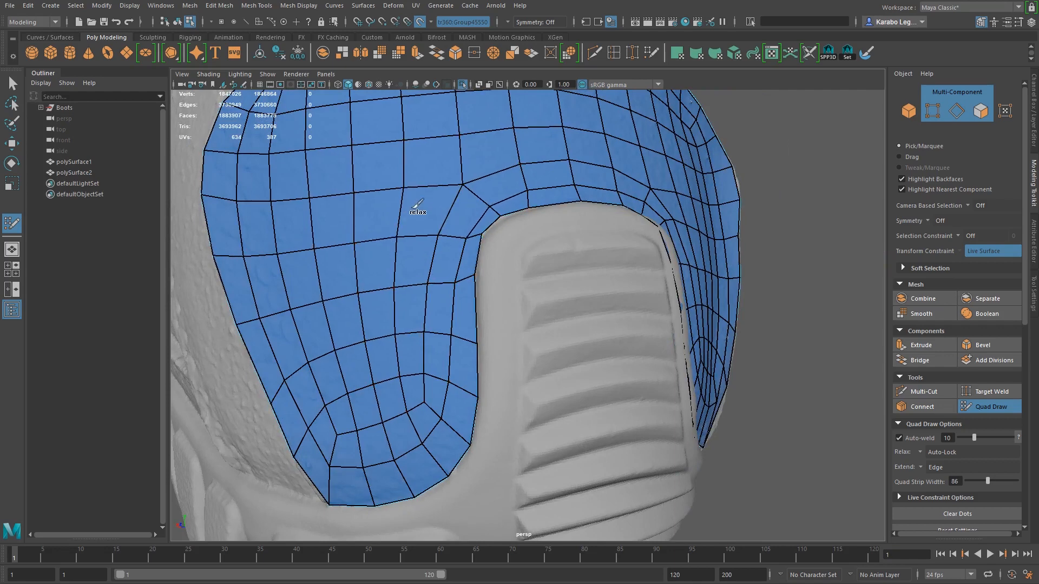
pyautogui.moveTo(419, 263)
pyautogui.keyDown('alt'); pyautogui.mouseDown()
pyautogui.moveTo(595, 254)
pyautogui.moveTo(671, 217)
pyautogui.mouseUp(); pyautogui.keyUp('alt')
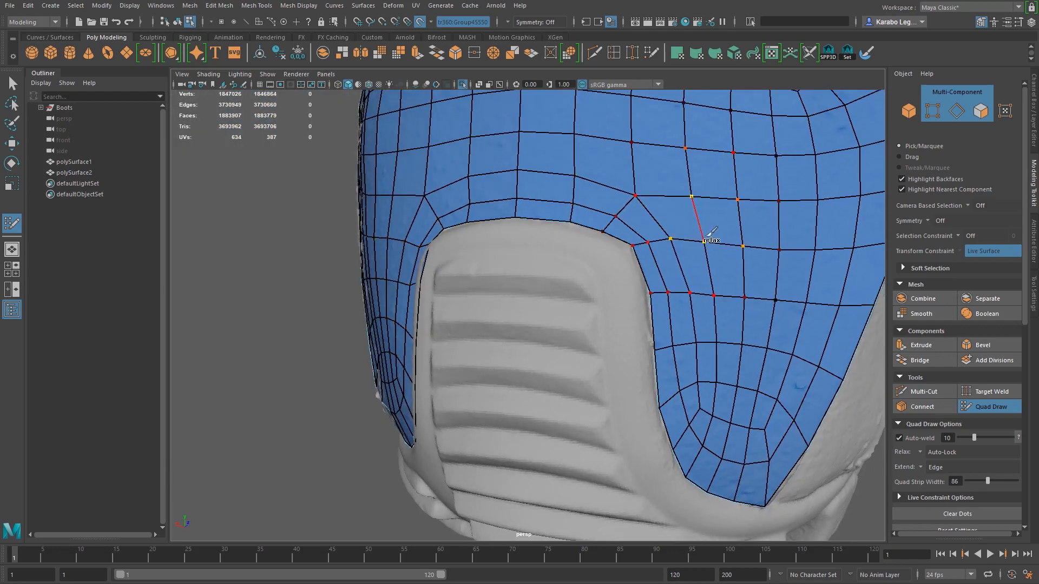
# Save the scene, accepting the student version notice, and resume Quad Draw on the heel panel
pyautogui.keyDown('alt'); pyautogui.moveTo(622, 241); pyautogui.dragTo(759, 234); pyautogui.keyUp('alt')
pyautogui.moveTo(486, 261); pyautogui.dragTo(561, 240)
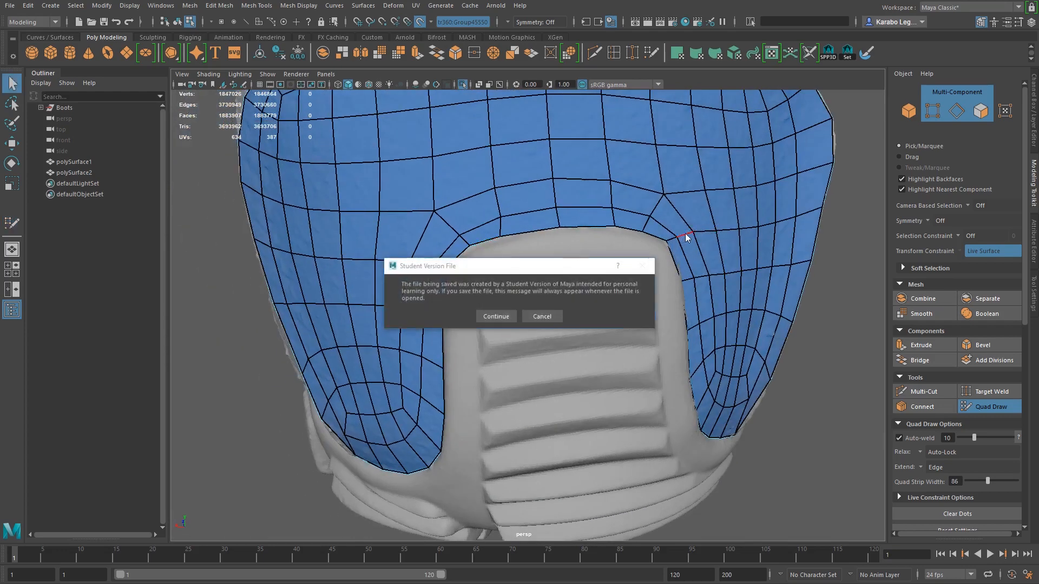
pyautogui.click(542, 316)
pyautogui.keyDown('alt'); pyautogui.moveTo(698, 309); pyautogui.dragTo(646, 303); pyautogui.keyUp('alt')
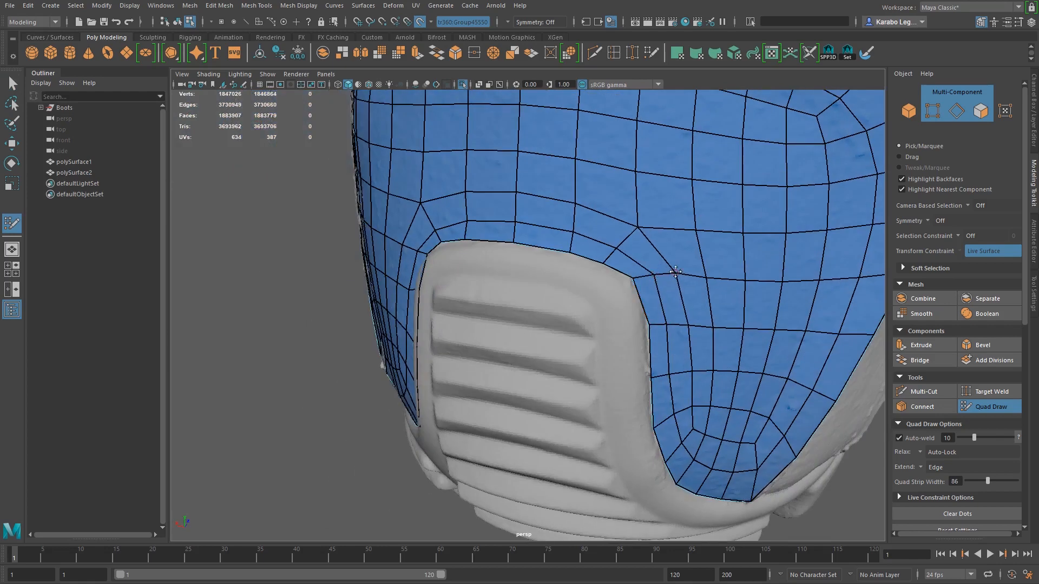
pyautogui.hotkey('ctrl', 's')
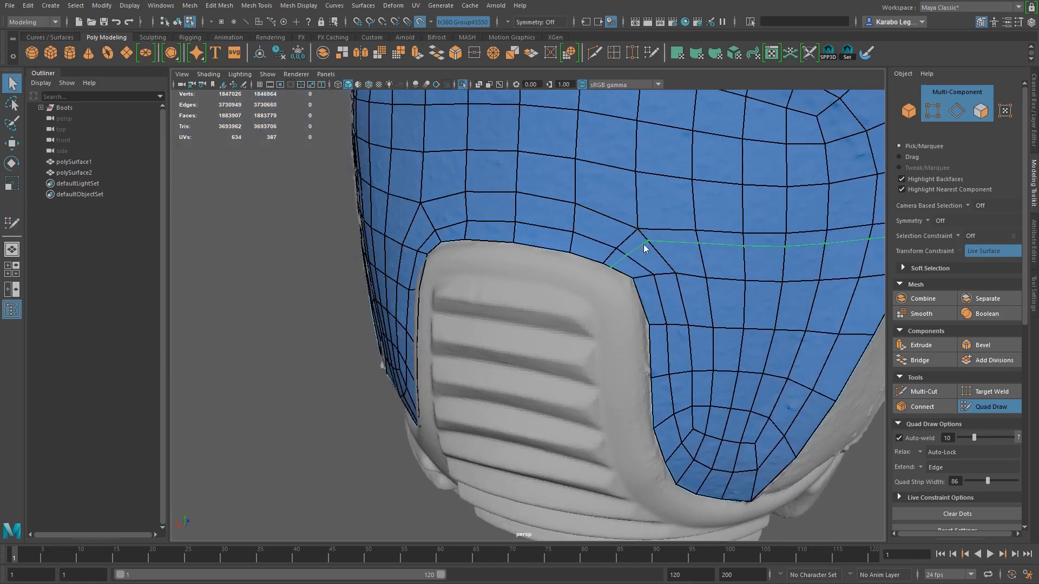
pyautogui.click(495, 321)
pyautogui.press('y')
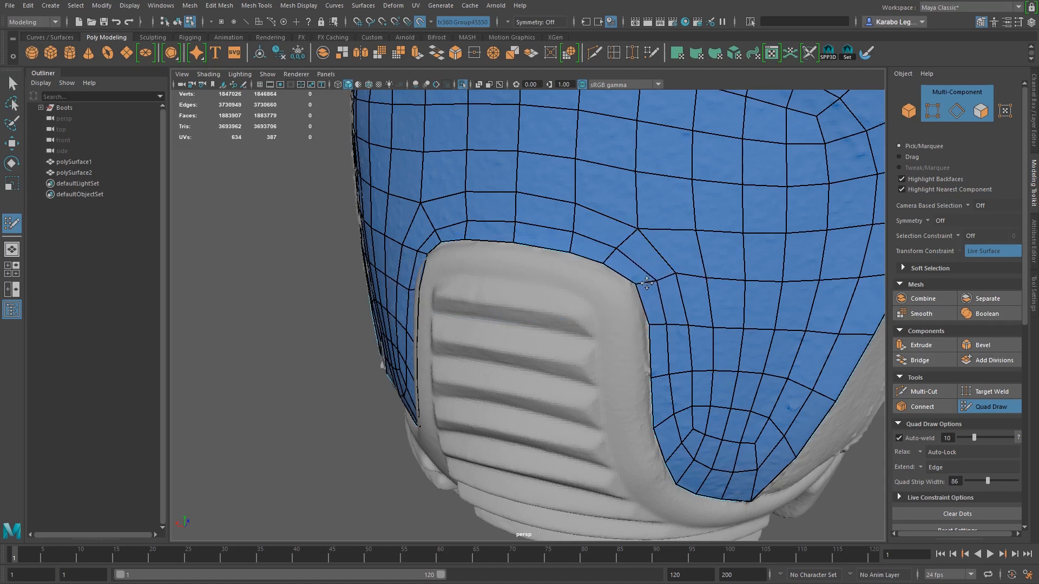
# Exit Quad Draw, select both retopologized surfaces, polySurface1 and polySurface2, and isolate them in the viewport
pyautogui.keyDown('alt'); pyautogui.moveTo(804, 426); pyautogui.dragTo(704, 417, button='right'); pyautogui.keyUp('alt')
pyautogui.keyDown('alt'); pyautogui.moveTo(703, 417); pyautogui.dragTo(782, 374); pyautogui.keyUp('alt')
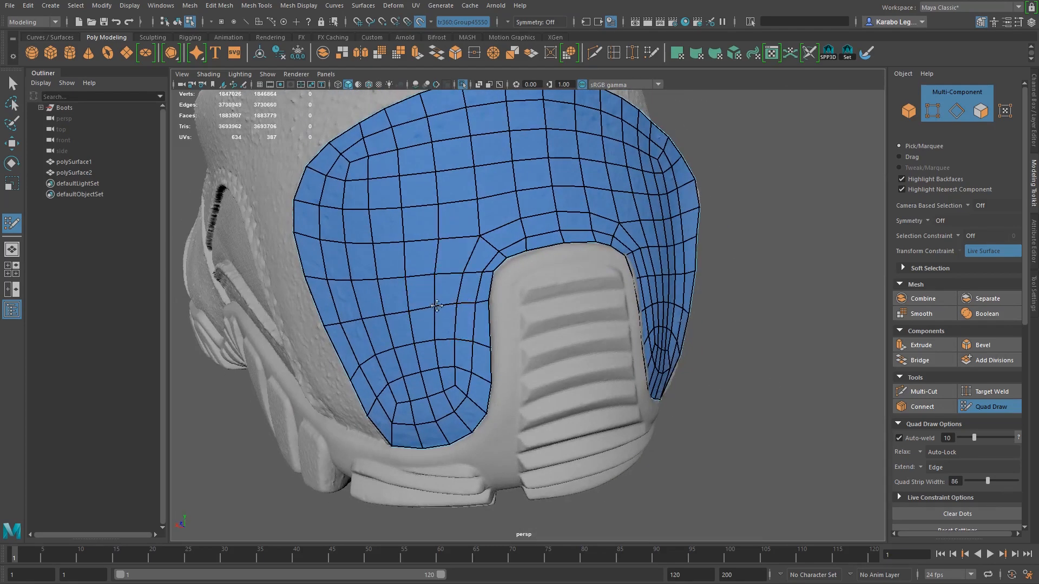
pyautogui.keyDown('alt'); pyautogui.moveTo(476, 234); pyautogui.dragTo(427, 329); pyautogui.keyUp('alt')
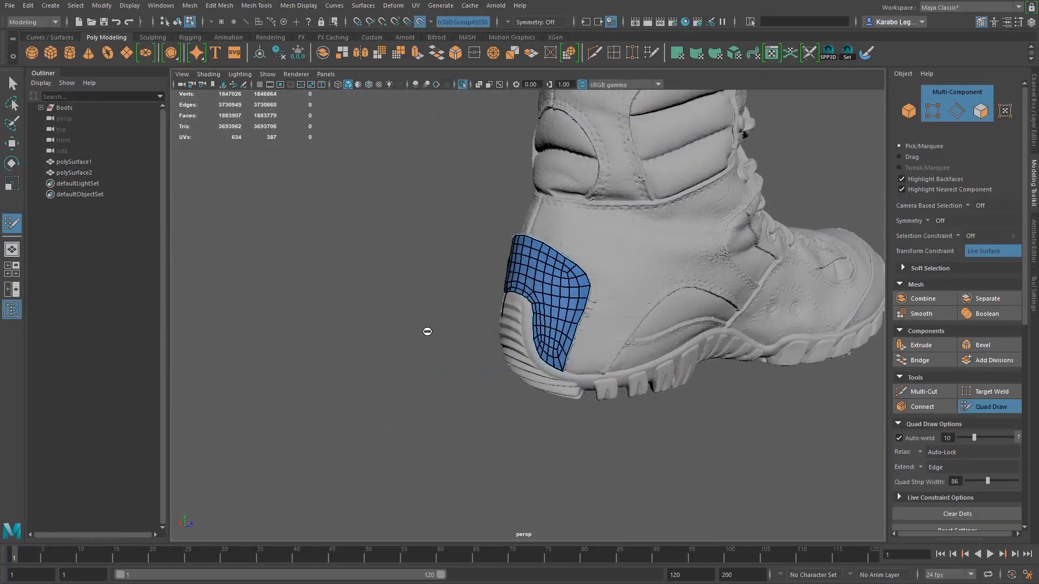
pyautogui.moveTo(633, 369)
pyautogui.keyDown('alt'); pyautogui.mouseDown()
pyautogui.moveTo(592, 379)
pyautogui.moveTo(810, 378)
pyautogui.moveTo(636, 375)
pyautogui.mouseUp(); pyautogui.keyUp('alt')
pyautogui.scroll(-4, 636, 375)
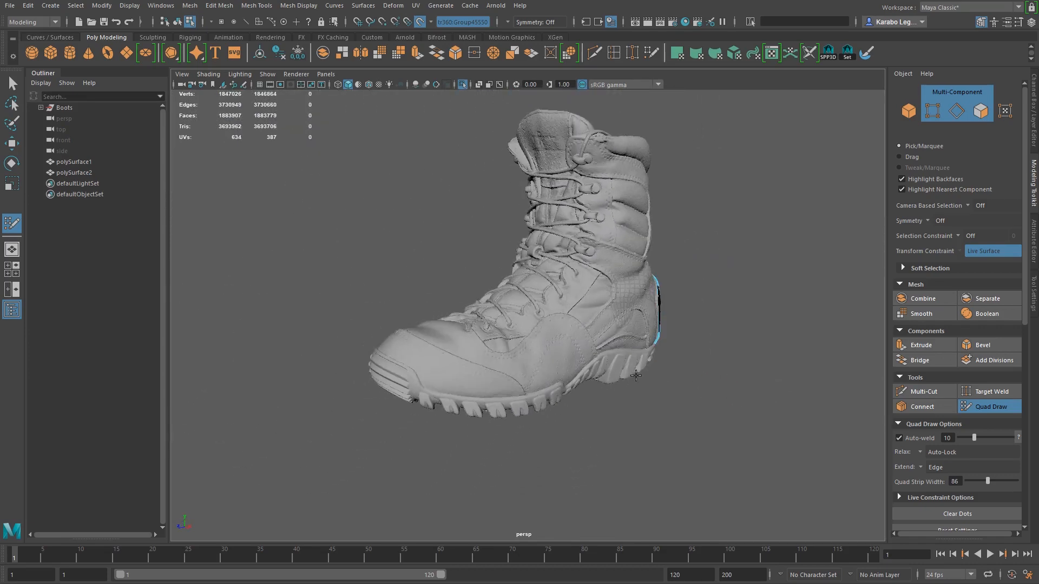
pyautogui.click(76, 161)
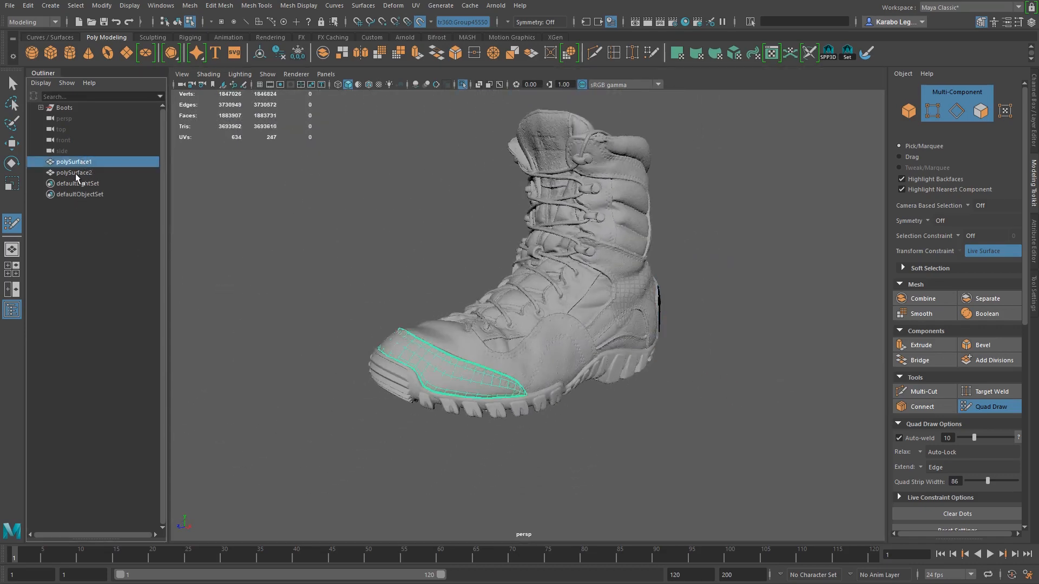
pyautogui.click(75, 172)
pyautogui.press('f')
pyautogui.keyDown('alt'); pyautogui.moveTo(516, 337); pyautogui.dragTo(460, 328); pyautogui.keyUp('alt')
pyautogui.click(998, 409)
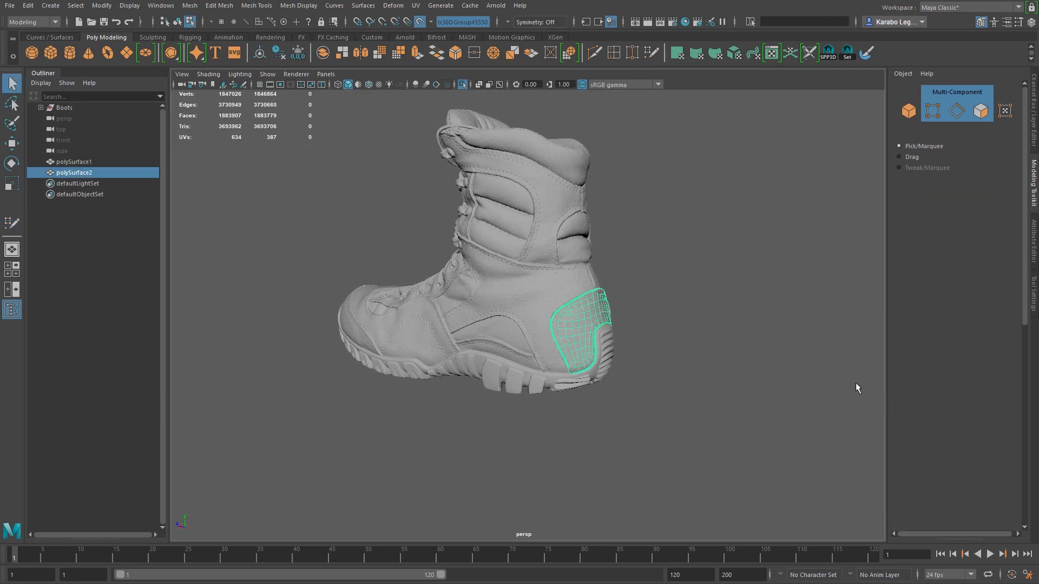
pyautogui.keyDown('ctrl'); pyautogui.click(76, 161); pyautogui.keyUp('ctrl')
pyautogui.hotkey('ctrl', '1')
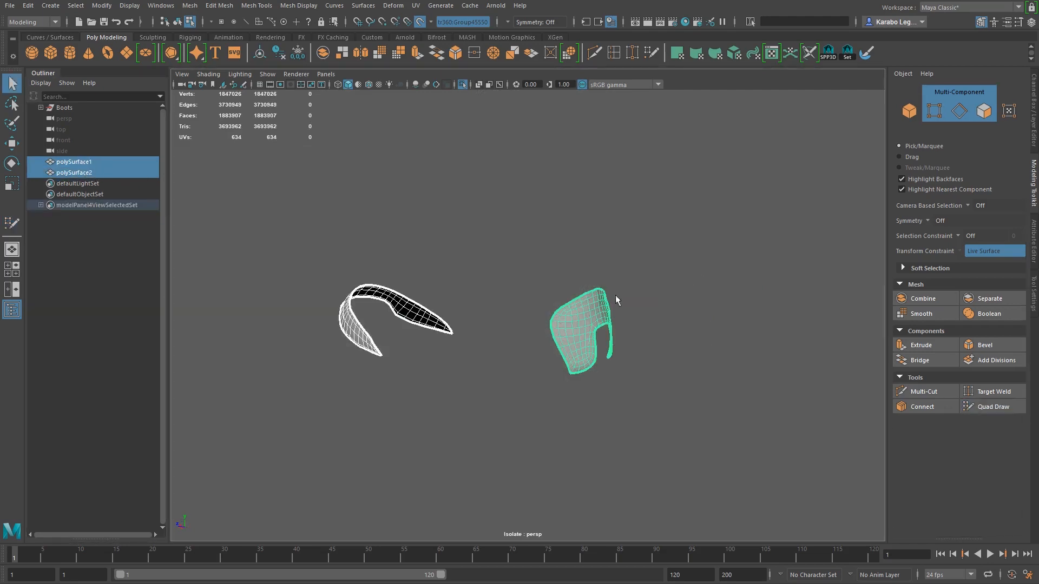
# Display both isolated surfaces with smooth mesh preview and switch to object selection mode
pyautogui.keyDown('alt'); pyautogui.moveTo(616, 299); pyautogui.dragTo(646, 305); pyautogui.keyUp('alt')
pyautogui.click(432, 247)
pyautogui.keyDown('alt'); pyautogui.moveTo(513, 270); pyautogui.dragTo(665, 264); pyautogui.keyUp('alt')
pyautogui.moveTo(325, 224); pyautogui.dragTo(767, 391)
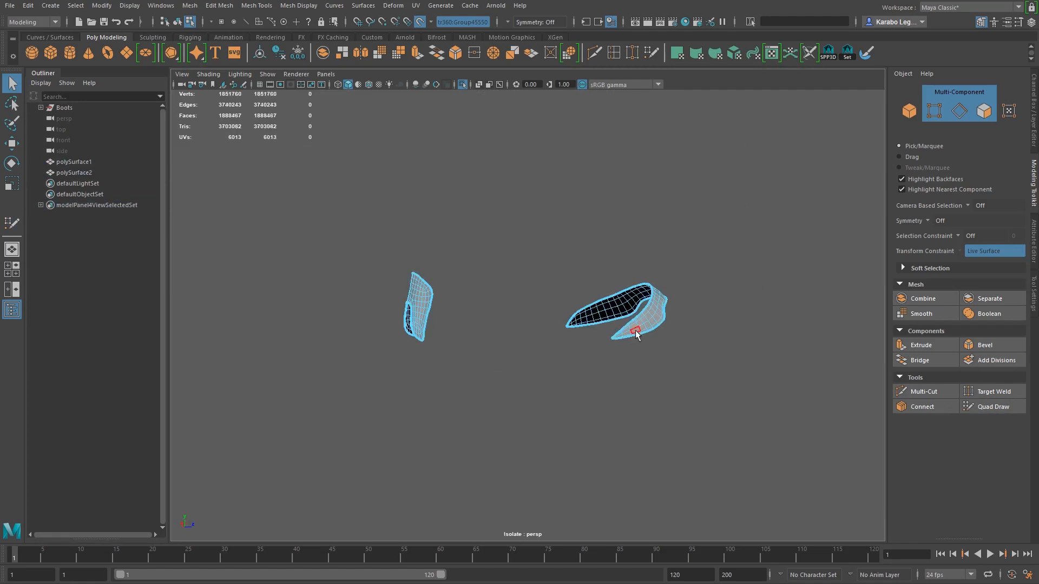
pyautogui.press('F8')
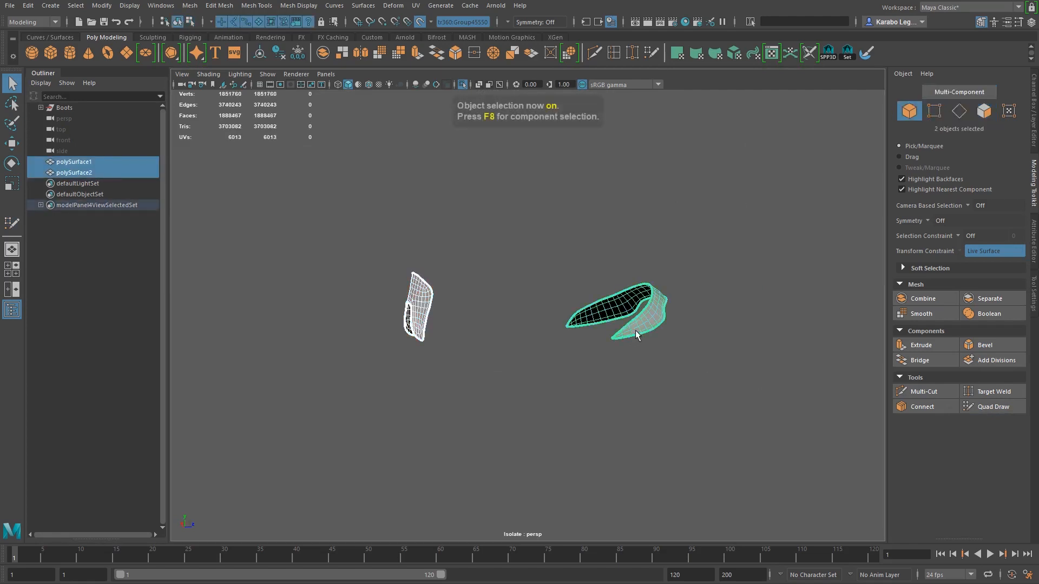
# Inspect the shape of the smoothed toe and heel surfaces from several angles and select polySurface1
pyautogui.click(504, 247)
pyautogui.keyDown('alt'); pyautogui.moveTo(504, 248); pyautogui.dragTo(477, 449); pyautogui.keyUp('alt')
pyautogui.keyDown('alt'); pyautogui.moveTo(384, 415); pyautogui.dragTo(421, 391); pyautogui.keyUp('alt')
pyautogui.keyDown('alt'); pyautogui.moveTo(499, 256); pyautogui.dragTo(594, 283); pyautogui.keyUp('alt')
pyautogui.click(606, 286)
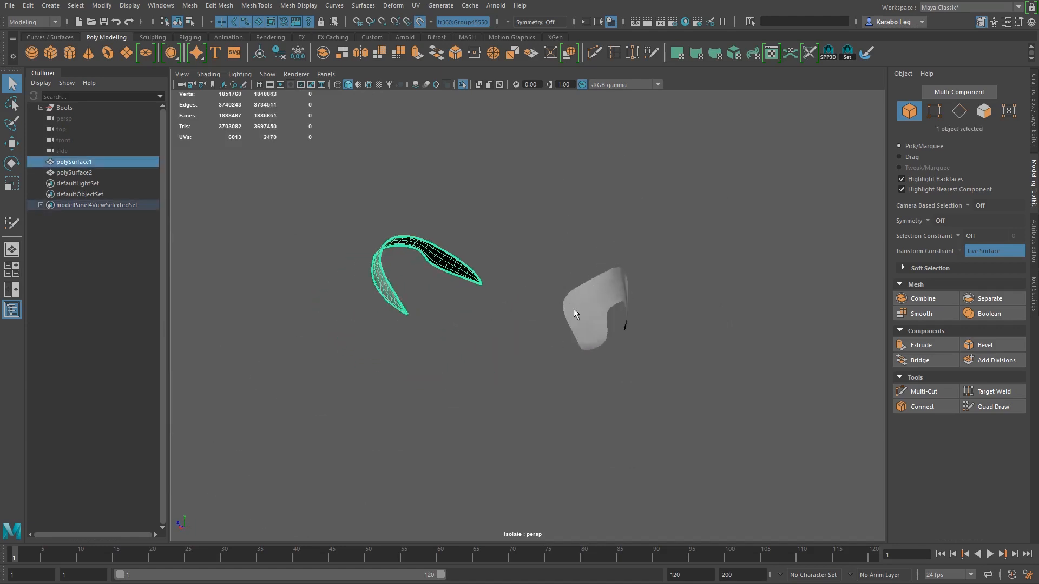
# Turn off isolation to show the full sculpted boot and inspect how the toe surface sits on it
pyautogui.hotkey('ctrl', '1')
pyautogui.keyDown('alt'); pyautogui.moveTo(583, 352); pyautogui.dragTo(487, 313); pyautogui.keyUp('alt')
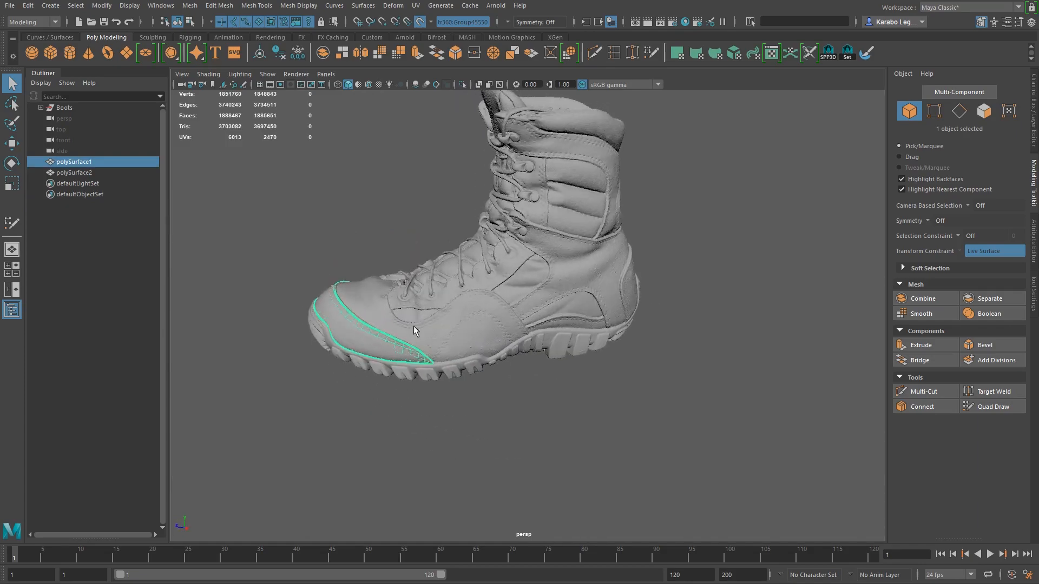
pyautogui.keyDown('alt'); pyautogui.moveTo(487, 313); pyautogui.dragTo(567, 408, button='right'); pyautogui.keyUp('alt')
pyautogui.keyDown('alt'); pyautogui.moveTo(567, 408); pyautogui.dragTo(495, 252); pyautogui.keyUp('alt')
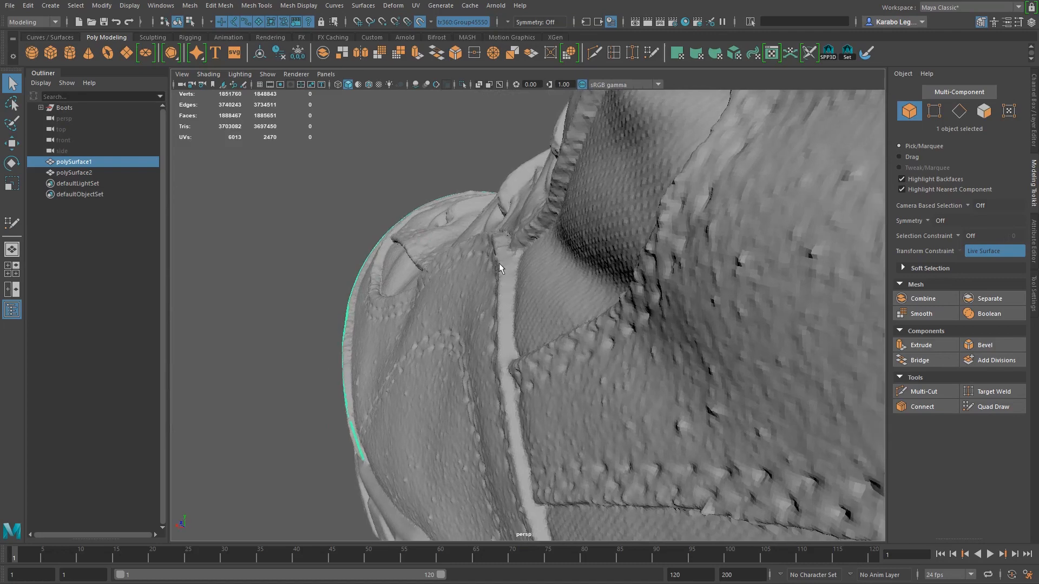
pyautogui.keyDown('alt'); pyautogui.moveTo(420, 358); pyautogui.dragTo(431, 377); pyautogui.keyUp('alt')
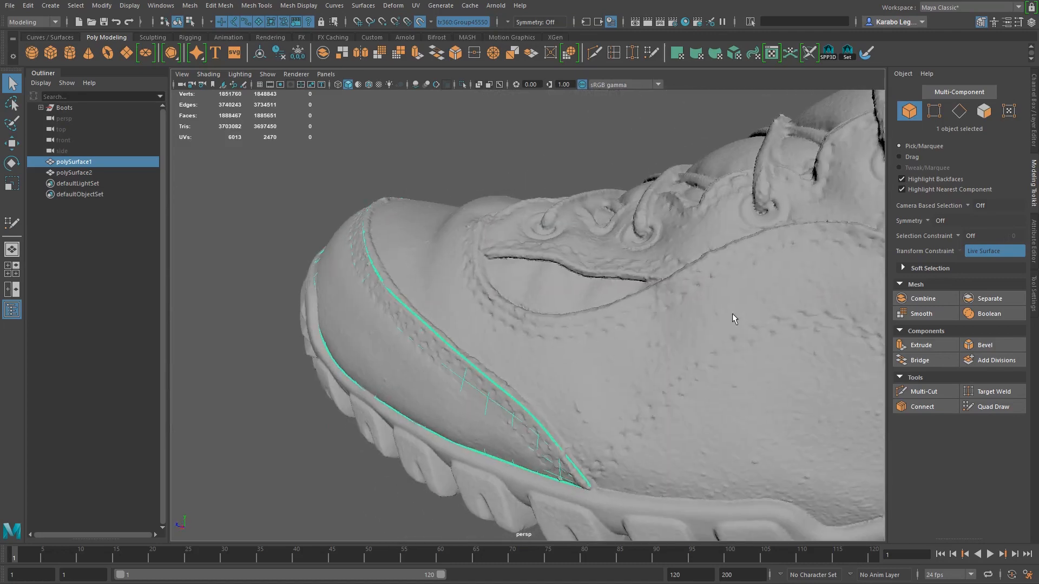
pyautogui.scroll(-5, 655, 349)
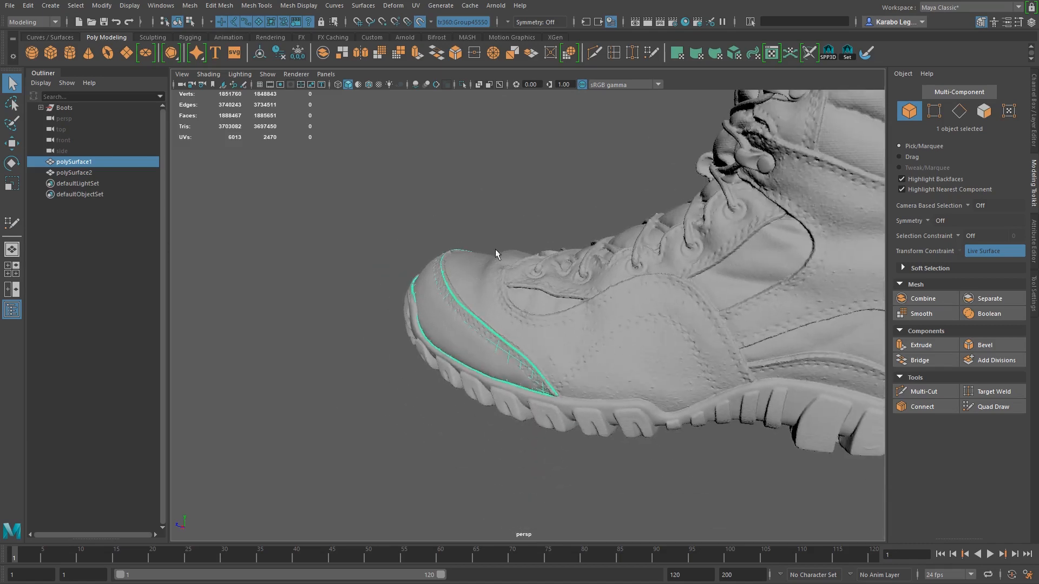
pyautogui.keyDown('alt'); pyautogui.moveTo(547, 357); pyautogui.dragTo(566, 342); pyautogui.keyUp('alt')
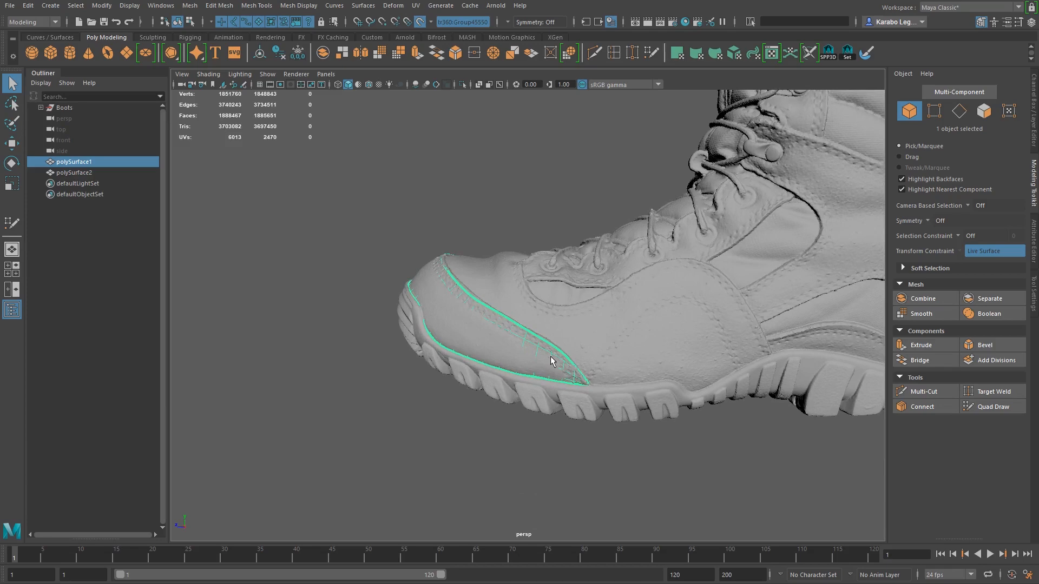
pyautogui.keyDown('alt'); pyautogui.moveTo(566, 348); pyautogui.dragTo(504, 362); pyautogui.keyUp('alt')
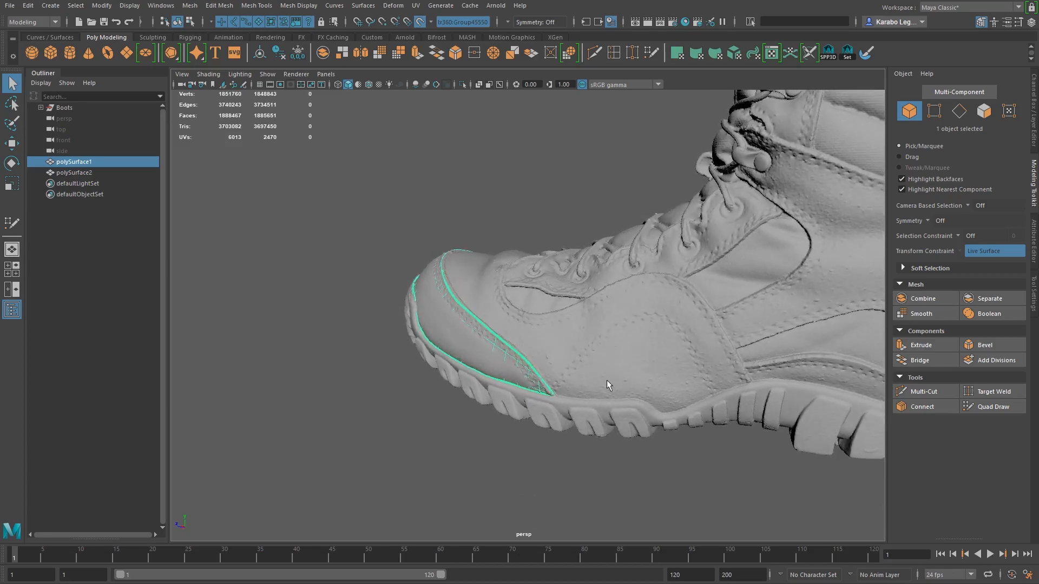
# Examine the boot's lacing, tongue, toe and side panels from the front and from the side
pyautogui.keyDown('alt'); pyautogui.moveTo(607, 384); pyautogui.dragTo(430, 446); pyautogui.keyUp('alt')
pyautogui.scroll(3, 502, 353)
pyautogui.keyDown('alt'); pyautogui.moveTo(503, 357); pyautogui.dragTo(623, 379); pyautogui.keyUp('alt')
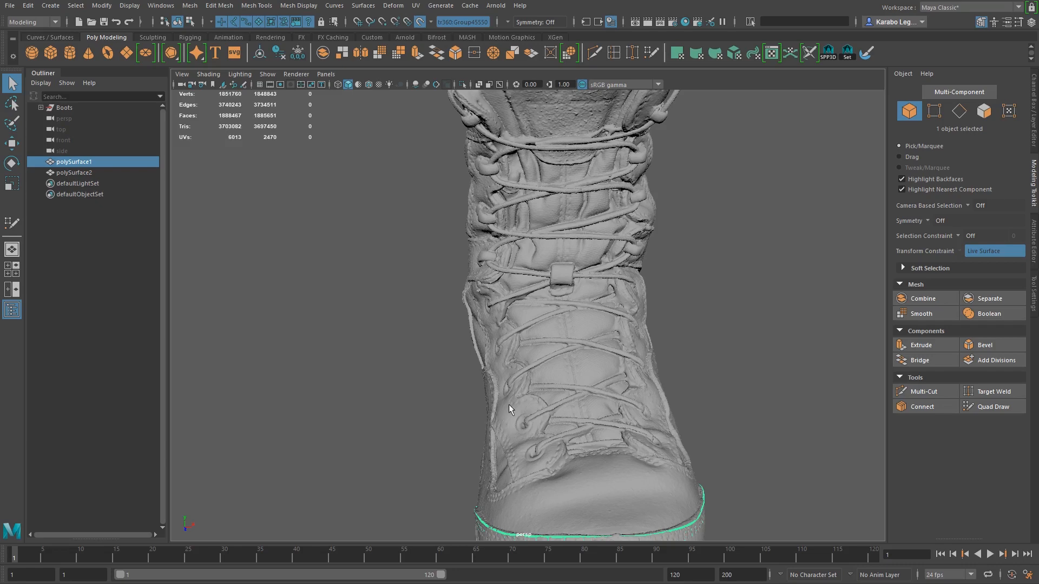
pyautogui.keyDown('alt'); pyautogui.moveTo(741, 343); pyautogui.dragTo(538, 320, button='right'); pyautogui.keyUp('alt')
pyautogui.keyDown('alt'); pyautogui.moveTo(538, 320); pyautogui.dragTo(453, 303); pyautogui.keyUp('alt')
pyautogui.keyDown('alt'); pyautogui.moveTo(453, 303); pyautogui.dragTo(664, 383, button='right'); pyautogui.keyUp('alt')
pyautogui.keyDown('alt'); pyautogui.moveTo(663, 382); pyautogui.dragTo(619, 380); pyautogui.keyUp('alt')
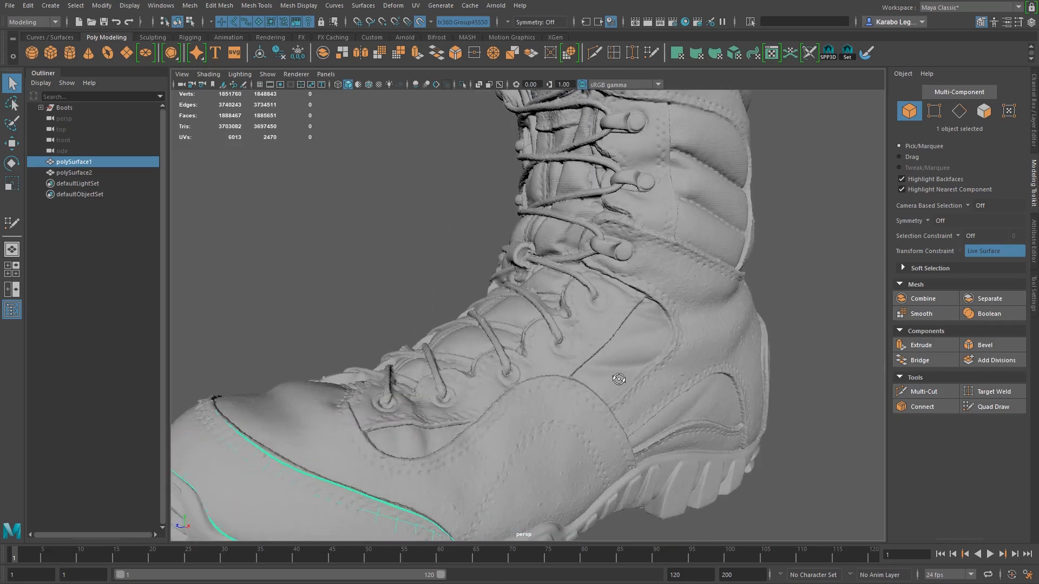
pyautogui.keyDown('alt'); pyautogui.moveTo(660, 380); pyautogui.dragTo(580, 361, button='right'); pyautogui.keyUp('alt')
pyautogui.keyDown('alt'); pyautogui.moveTo(580, 361); pyautogui.dragTo(555, 364); pyautogui.keyUp('alt')
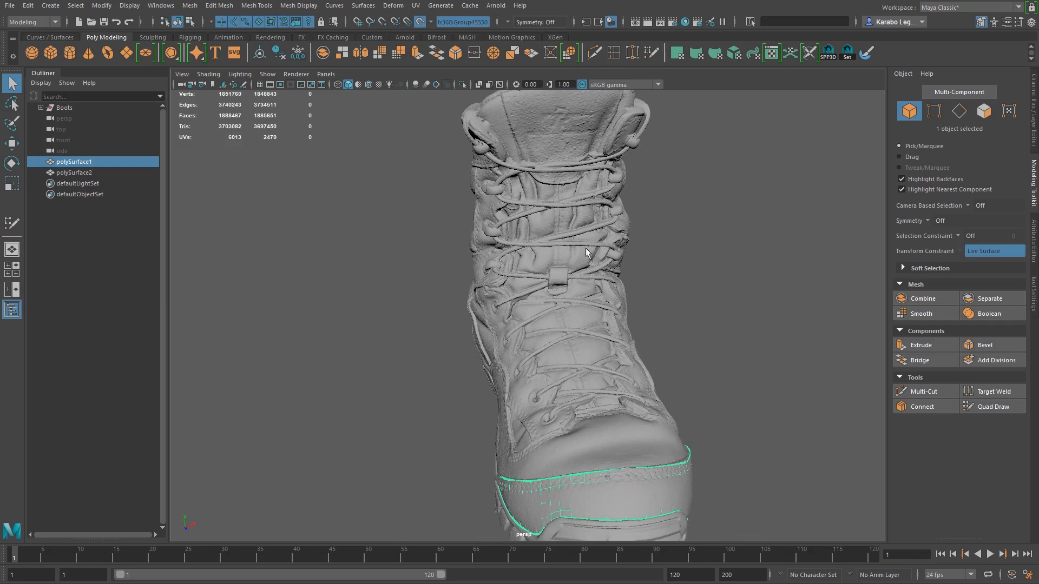
pyautogui.keyDown('alt'); pyautogui.moveTo(565, 458); pyautogui.dragTo(586, 303); pyautogui.keyUp('alt')
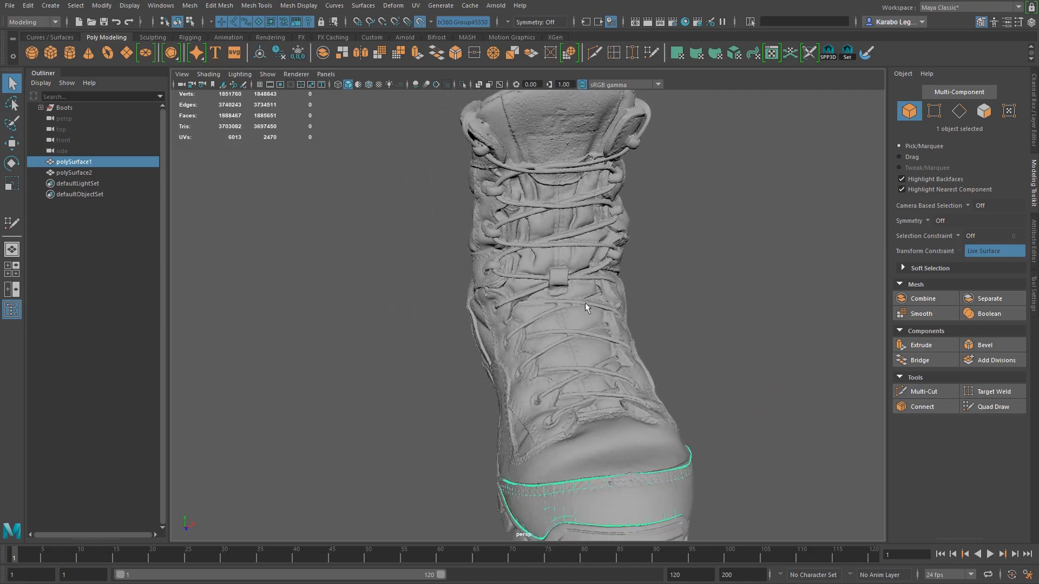
pyautogui.keyDown('alt'); pyautogui.moveTo(646, 252); pyautogui.dragTo(576, 310); pyautogui.keyUp('alt')
pyautogui.keyDown('alt'); pyautogui.moveTo(508, 372); pyautogui.dragTo(547, 367); pyautogui.keyUp('alt')
# Highlight the heel surface polySurface2 on the boot to check its coverage, and clear the selection
pyautogui.click(74, 172)
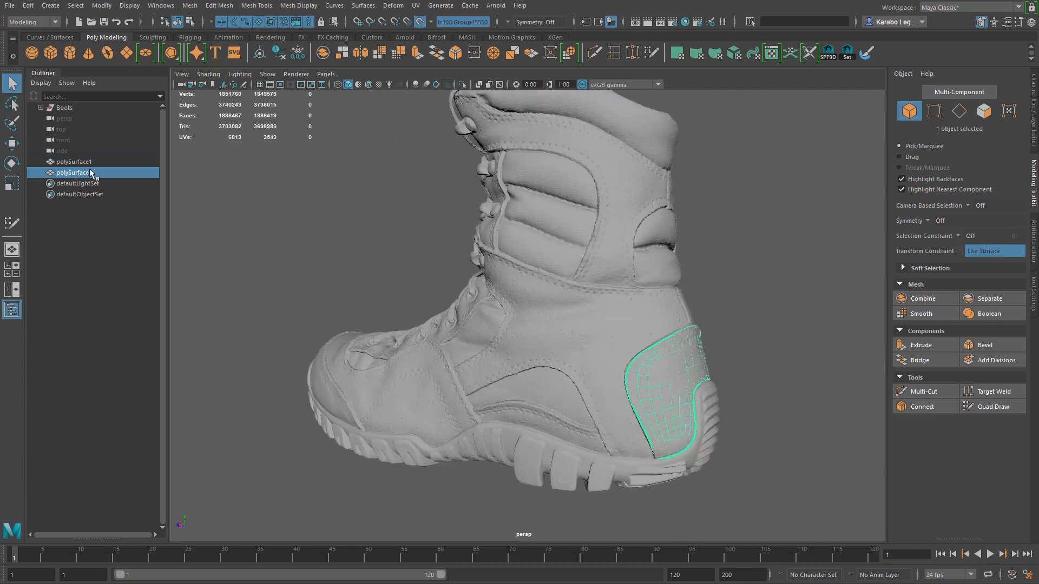
pyautogui.click(548, 303)
pyautogui.keyDown('alt'); pyautogui.moveTo(548, 302); pyautogui.dragTo(601, 341); pyautogui.keyUp('alt')
pyautogui.keyDown('alt'); pyautogui.moveTo(602, 361); pyautogui.dragTo(629, 336, button='middle'); pyautogui.keyUp('alt')
pyautogui.scroll(-3, 630, 335)
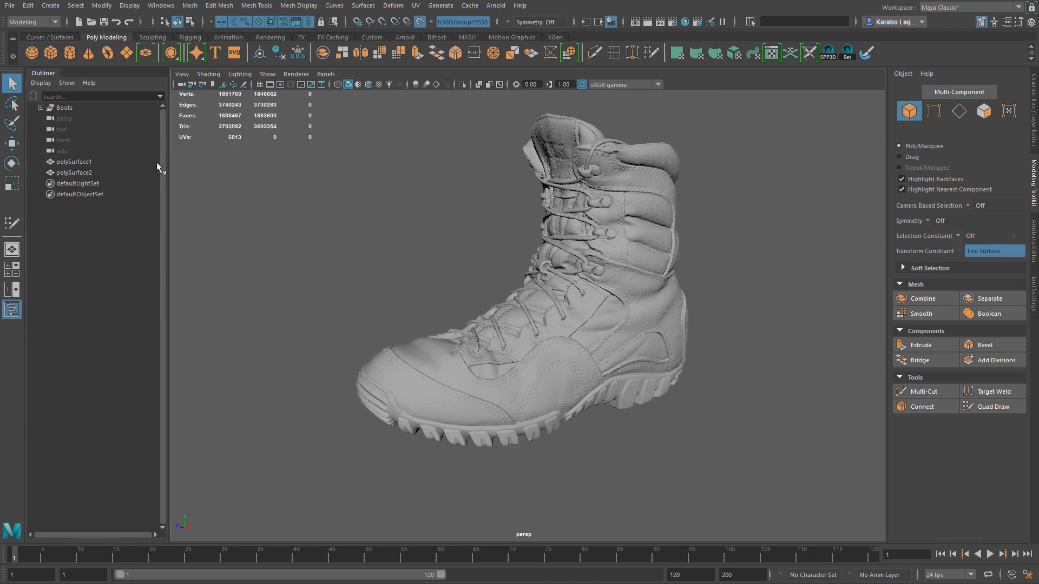
# Place Quad Draw dots around the curved seam of the ankle side panel and fill them with quads up to the collar seam
pyautogui.keyDown('alt'); pyautogui.moveTo(600, 331); pyautogui.dragTo(520, 343); pyautogui.keyUp('alt')
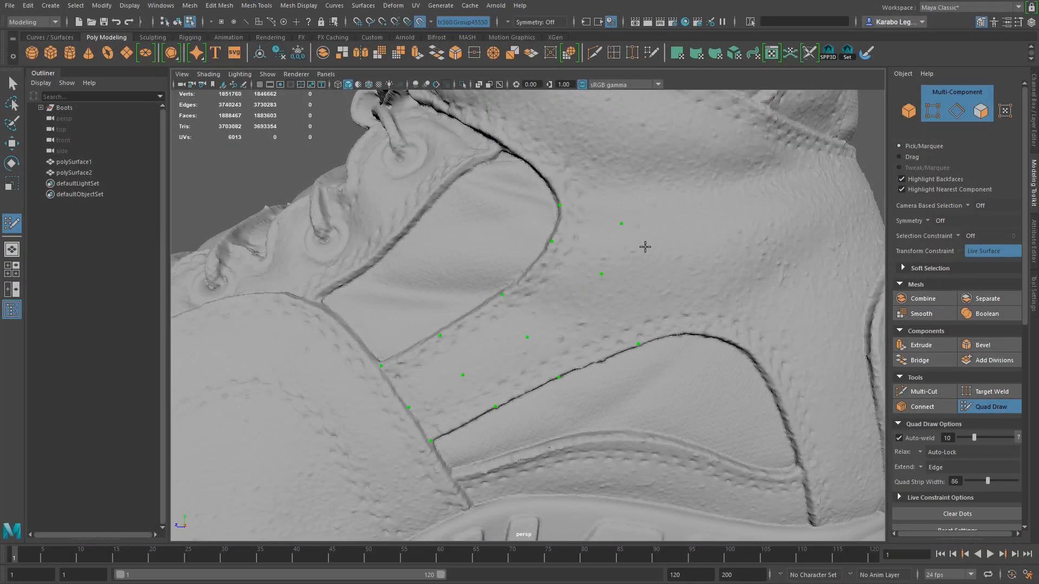
pyautogui.keyDown('alt'); pyautogui.moveTo(645, 247); pyautogui.dragTo(577, 287); pyautogui.keyUp('alt')
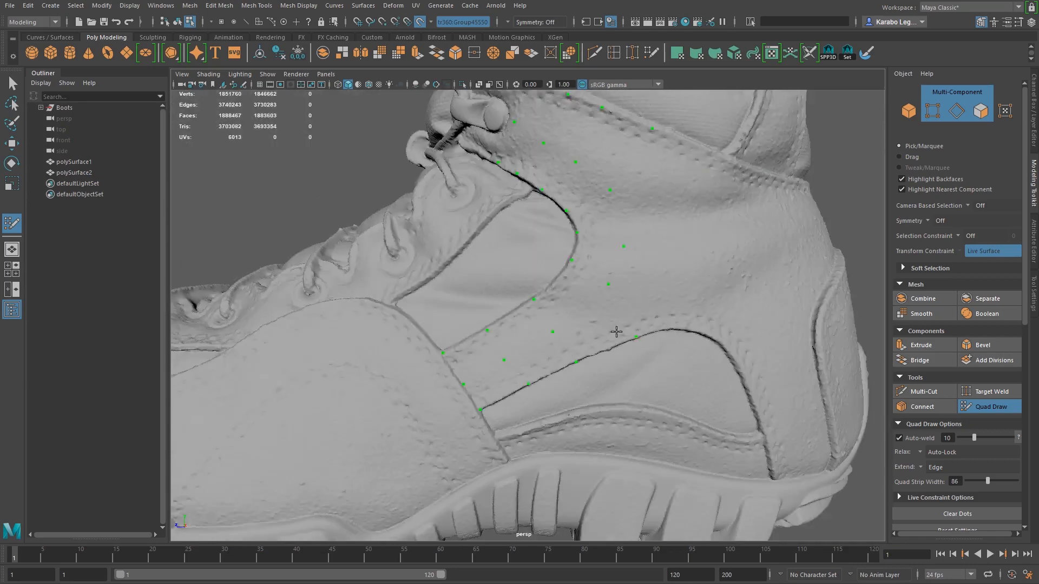
pyautogui.keyDown('shift'); pyautogui.click(472, 367); pyautogui.keyUp('shift')
pyautogui.keyDown('shift'); pyautogui.click(545, 310); pyautogui.keyUp('shift')
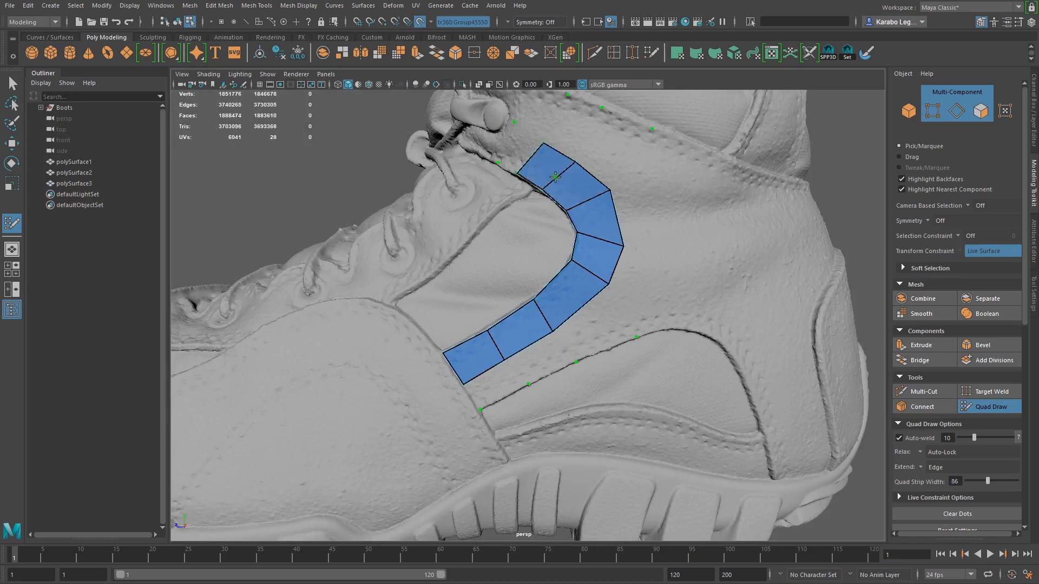
pyautogui.keyDown('shift'); pyautogui.click(538, 376); pyautogui.keyUp('shift')
# Reposition vertices of the upper quads beside the lace hooks to even out their shape
pyautogui.scroll(5, 612, 366)
pyautogui.moveTo(593, 378); pyautogui.dragTo(591, 371)
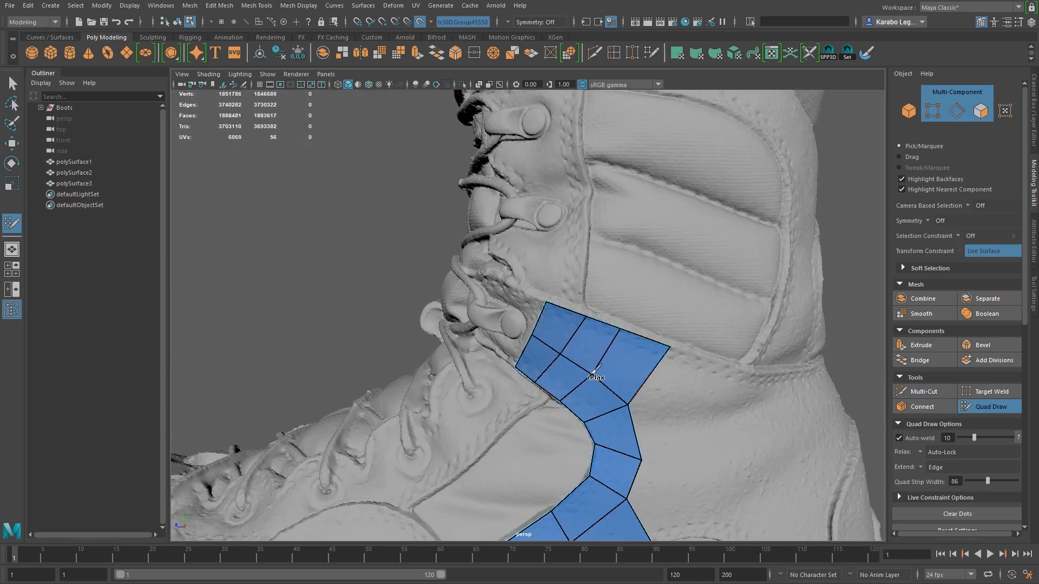
pyautogui.keyDown('alt'); pyautogui.moveTo(601, 379); pyautogui.dragTo(579, 273, button='middle'); pyautogui.keyUp('alt')
pyautogui.scroll(5, 600, 335)
pyautogui.moveTo(604, 356); pyautogui.dragTo(612, 372)
# Insert an edge loop across the lower part of the quad strip and reposition the vertices near it
pyautogui.keyDown('alt'); pyautogui.moveTo(606, 478); pyautogui.dragTo(617, 320, button='middle'); pyautogui.keyUp('alt')
pyautogui.keyDown('ctrl'); pyautogui.click(625, 340); pyautogui.keyUp('ctrl')
pyautogui.scroll(3, 624, 336)
pyautogui.moveTo(596, 278); pyautogui.dragTo(606, 283)
pyautogui.moveTo(546, 329); pyautogui.dragTo(540, 331)
pyautogui.moveTo(596, 416); pyautogui.dragTo(593, 413)
# Move the vertices on the outer side of the strip's bend and along its lower section into even spacing
pyautogui.keyDown('alt'); pyautogui.moveTo(746, 387); pyautogui.dragTo(674, 429, button='right'); pyautogui.keyUp('alt')
pyautogui.keyDown('alt'); pyautogui.moveTo(675, 429); pyautogui.dragTo(656, 275); pyautogui.keyUp('alt')
pyautogui.moveTo(612, 332); pyautogui.dragTo(606, 343)
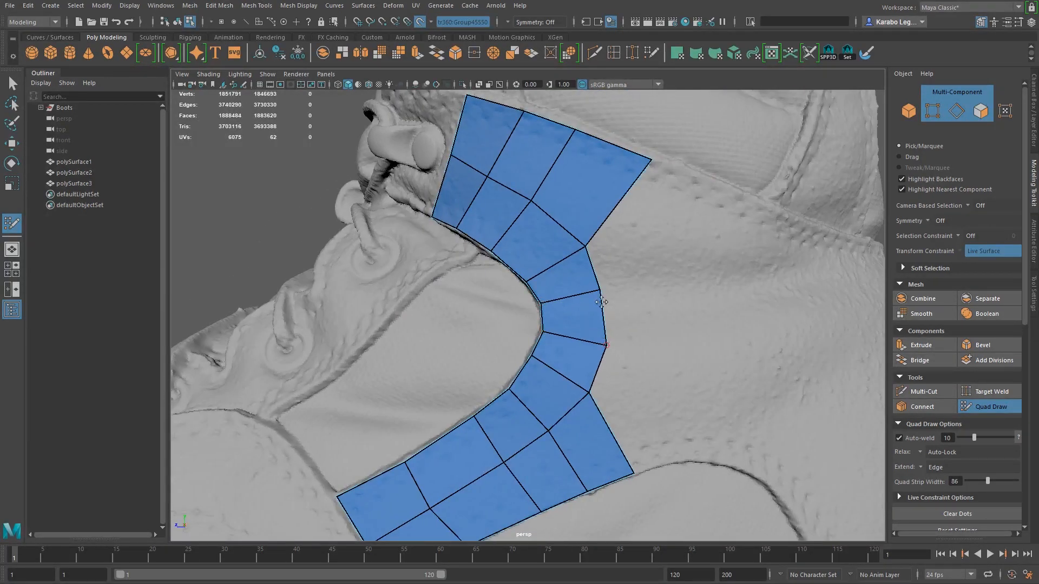
pyautogui.moveTo(600, 291); pyautogui.dragTo(606, 293)
pyautogui.keyDown('alt'); pyautogui.moveTo(603, 297); pyautogui.dragTo(525, 162, button='middle'); pyautogui.keyUp('alt')
pyautogui.moveTo(319, 393); pyautogui.dragTo(311, 379)
pyautogui.moveTo(425, 327); pyautogui.dragTo(419, 318)
pyautogui.moveTo(341, 354); pyautogui.dragTo(351, 356)
pyautogui.moveTo(469, 294); pyautogui.dragTo(467, 286)
pyautogui.moveTo(508, 255); pyautogui.dragTo(499, 247)
# Adjust the vertices of the upper patch and around the bend so the quads follow the curved seam evenly
pyautogui.keyDown('alt'); pyautogui.moveTo(522, 241); pyautogui.dragTo(459, 349, button='middle'); pyautogui.keyUp('alt')
pyautogui.moveTo(462, 317); pyautogui.dragTo(453, 319)
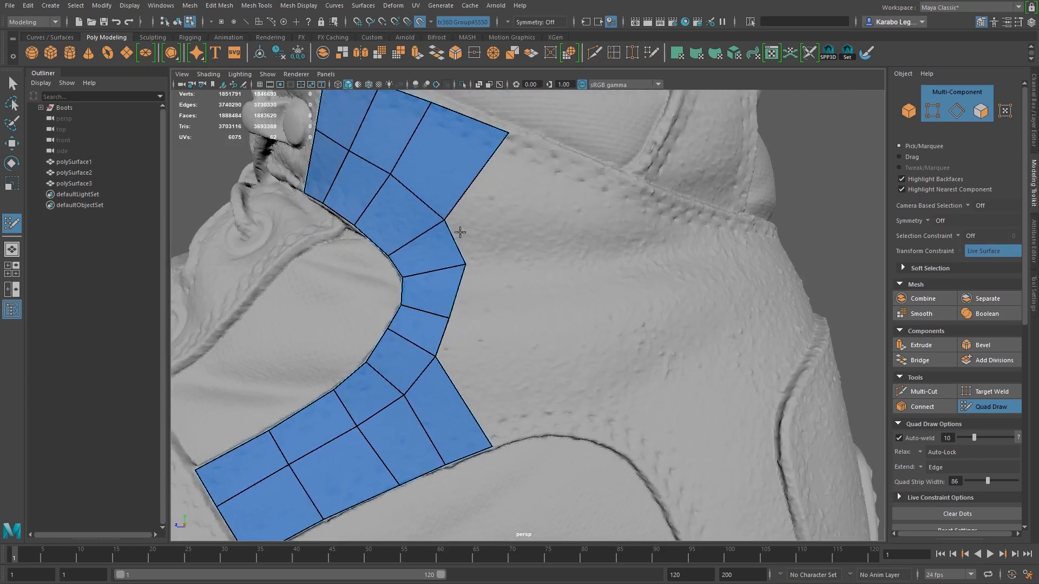
pyautogui.moveTo(465, 265); pyautogui.dragTo(444, 272)
pyautogui.moveTo(417, 197); pyautogui.dragTo(423, 233)
pyautogui.moveTo(349, 151); pyautogui.dragTo(343, 159)
pyautogui.keyDown('alt'); pyautogui.moveTo(357, 186); pyautogui.dragTo(423, 205); pyautogui.keyUp('alt')
pyautogui.moveTo(378, 128); pyautogui.dragTo(371, 146)
pyautogui.moveTo(429, 175); pyautogui.dragTo(424, 181)
pyautogui.moveTo(496, 238); pyautogui.dragTo(495, 232)
pyautogui.moveTo(518, 277); pyautogui.dragTo(519, 274)
pyautogui.moveTo(444, 194); pyautogui.dragTo(447, 194)
pyautogui.moveTo(478, 402); pyautogui.dragTo(473, 407)
pyautogui.moveTo(512, 363); pyautogui.dragTo(508, 370)
pyautogui.moveTo(524, 324); pyautogui.dragTo(523, 329)
pyautogui.moveTo(519, 275); pyautogui.dragTo(519, 277)
# Insert an edge loop lengthwise through the lower patch and adjust its neighbouring vertices
pyautogui.scroll(3, 611, 433)
pyautogui.keyDown('alt'); pyautogui.moveTo(616, 465); pyautogui.dragTo(575, 301, button='middle'); pyautogui.keyUp('alt')
pyautogui.keyDown('ctrl'); pyautogui.click(438, 322); pyautogui.keyUp('ctrl')
pyautogui.moveTo(438, 322); pyautogui.dragTo(436, 319)
pyautogui.moveTo(496, 282); pyautogui.dragTo(504, 286)
# Place Quad Draw dots over the arched lower seam, down to the sole and along the heel panel's front seam
pyautogui.scroll(-4, 514, 319)
pyautogui.keyDown('alt'); pyautogui.moveTo(523, 334); pyautogui.dragTo(491, 351); pyautogui.keyUp('alt')
pyautogui.keyDown('alt'); pyautogui.moveTo(573, 364); pyautogui.dragTo(477, 281, button='middle'); pyautogui.keyUp('alt')
pyautogui.scroll(-3, 512, 346)
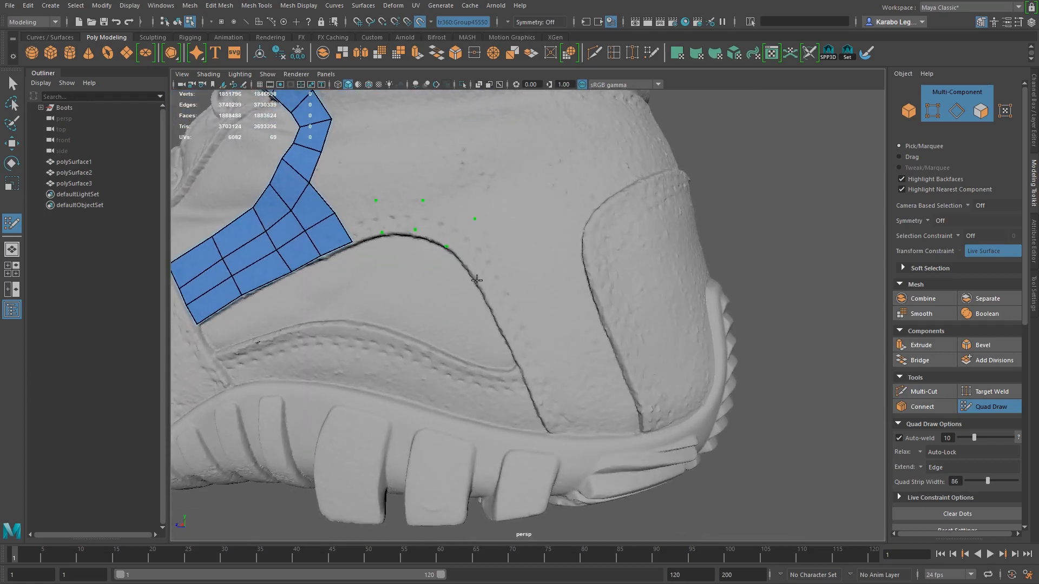
pyautogui.click(553, 431)
pyautogui.click(590, 433)
pyautogui.keyDown('alt'); pyautogui.moveTo(621, 435); pyautogui.dragTo(595, 442); pyautogui.keyUp('alt')
pyautogui.click(595, 442)
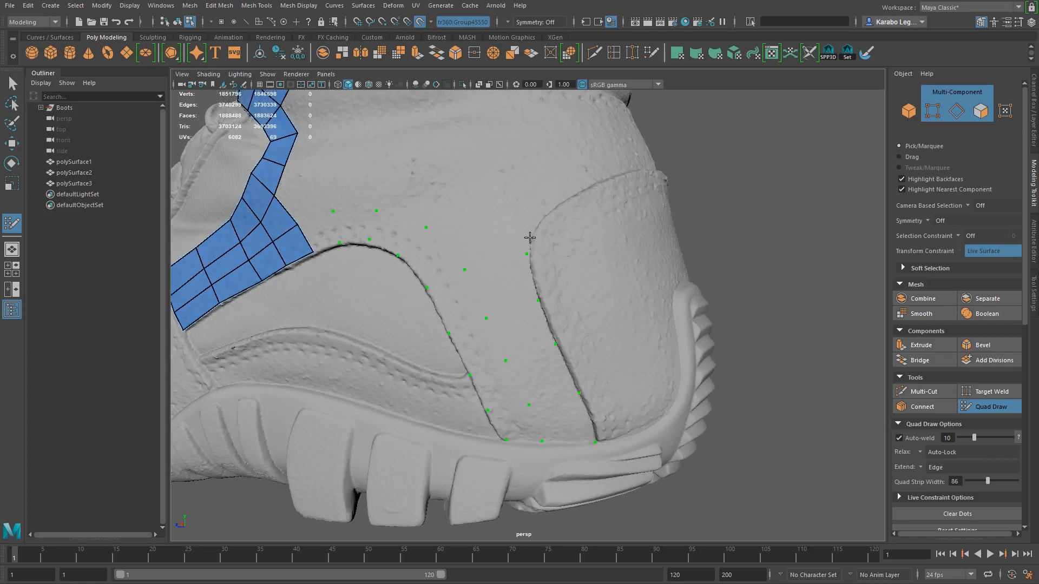
# Fill the dots over the arch and beside the heel panel with quads and relax them into even spacing
pyautogui.keyDown('shift'); pyautogui.moveTo(515, 424); pyautogui.dragTo(323, 232); pyautogui.keyUp('shift')
pyautogui.keyDown('shift'); pyautogui.moveTo(568, 417); pyautogui.dragTo(504, 286); pyautogui.keyUp('shift')
pyautogui.keyDown('alt'); pyautogui.moveTo(482, 345); pyautogui.dragTo(542, 426, button='middle'); pyautogui.keyUp('alt')
pyautogui.scroll(4, 543, 425)
pyautogui.scroll(1, 542, 425)
pyautogui.keyDown('shift'); pyautogui.moveTo(508, 438); pyautogui.dragTo(572, 442); pyautogui.keyUp('shift')
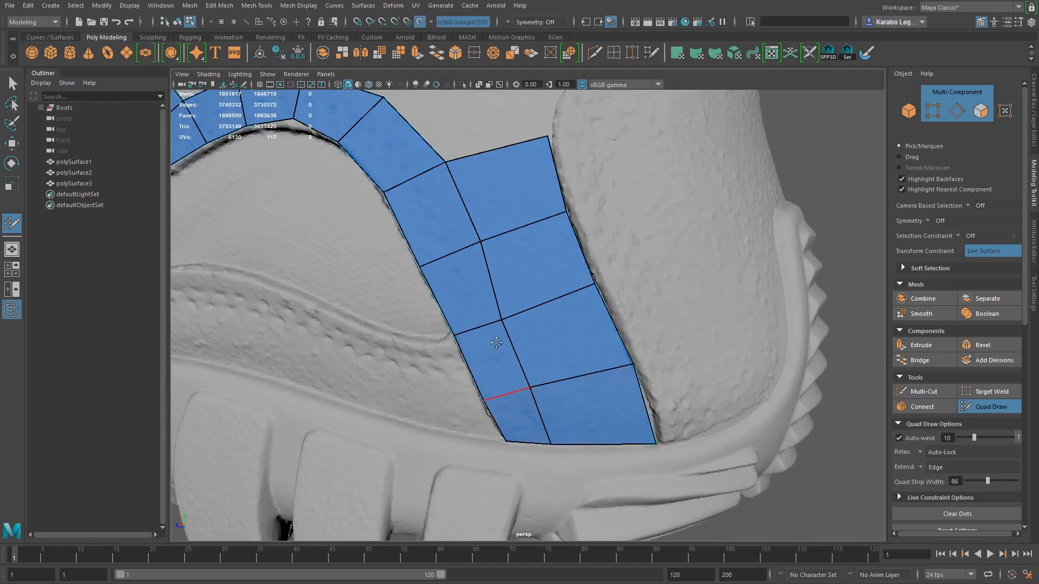
pyautogui.keyDown('alt'); pyautogui.moveTo(388, 125); pyautogui.dragTo(553, 276, button='middle'); pyautogui.keyUp('alt')
pyautogui.moveTo(552, 276)
pyautogui.keyDown('shift'); pyautogui.mouseDown()
pyautogui.moveTo(520, 284)
pyautogui.moveTo(460, 254)
pyautogui.moveTo(379, 241)
pyautogui.moveTo(300, 266)
pyautogui.mouseUp(); pyautogui.keyUp('shift')
pyautogui.keyDown('alt'); pyautogui.moveTo(539, 328); pyautogui.dragTo(579, 405); pyautogui.keyUp('alt')
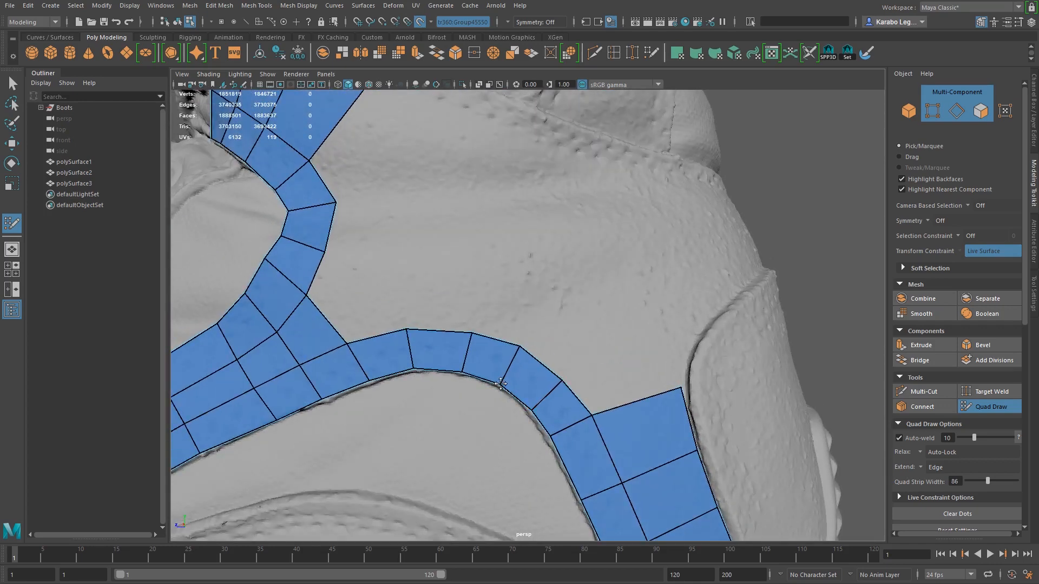
# Add an edge loop down the strip beside the heel panel and extend quads up along the heel panel's upper seam
pyautogui.scroll(-5, 464, 375)
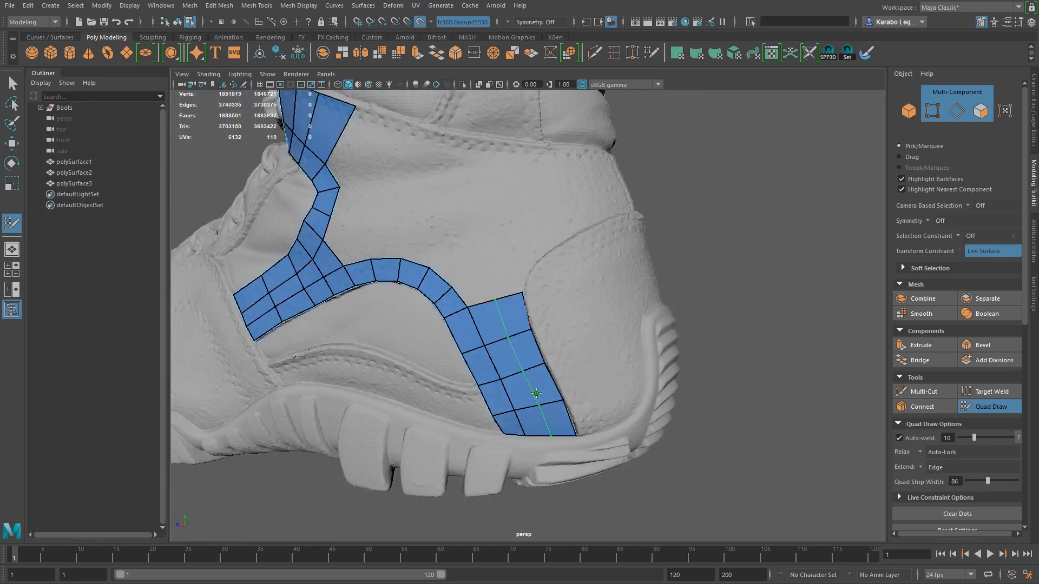
pyautogui.scroll(5, 523, 371)
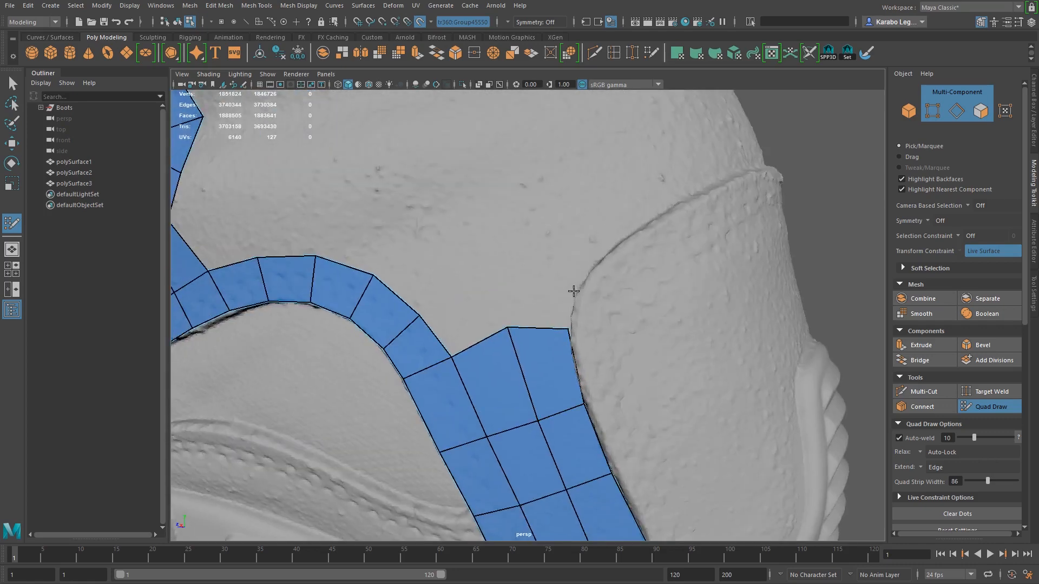
pyautogui.scroll(-5, 501, 342)
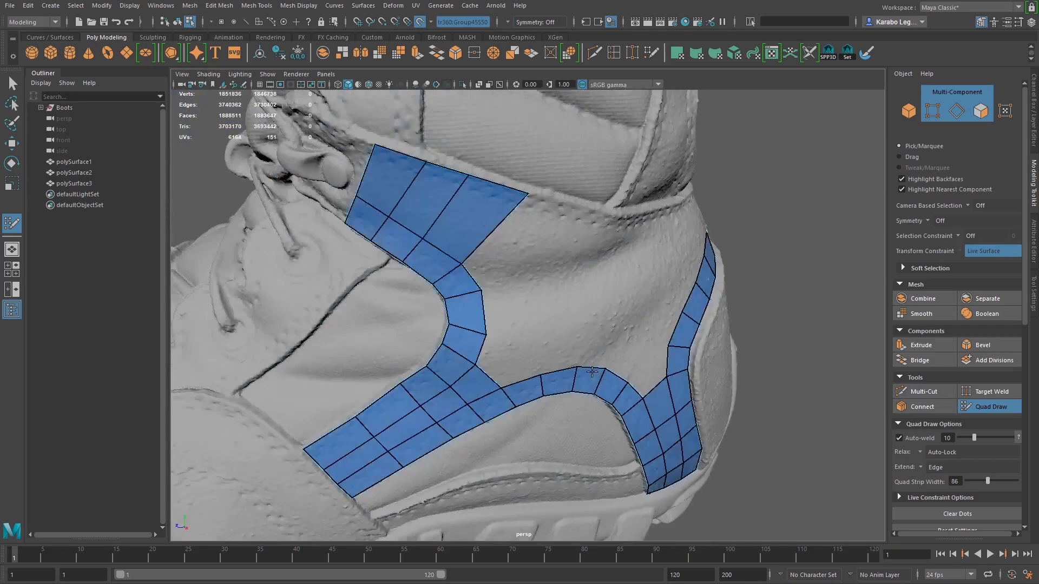
# Insert an edge loop across the upper patch beside the lace hooks and adjust the vertices around it
pyautogui.scroll(3, 533, 380)
pyautogui.keyDown('alt'); pyautogui.moveTo(533, 381); pyautogui.dragTo(587, 373); pyautogui.keyUp('alt')
pyautogui.scroll(2, 413, 297)
pyautogui.keyDown('alt'); pyautogui.moveTo(413, 297); pyautogui.dragTo(428, 433, button='middle'); pyautogui.keyUp('alt')
pyautogui.keyDown('ctrl'); pyautogui.click(373, 222); pyautogui.keyUp('ctrl')
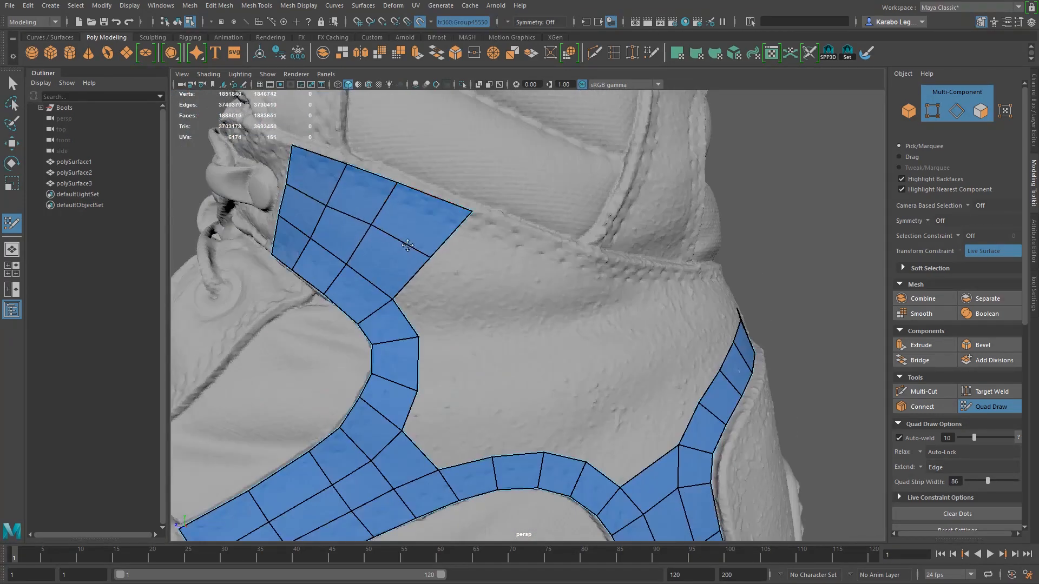
pyautogui.moveTo(325, 200); pyautogui.dragTo(332, 197)
pyautogui.moveTo(432, 254)
pyautogui.mouseDown()
pyautogui.moveTo(574, 247)
pyautogui.moveTo(420, 242)
pyautogui.mouseUp()
pyautogui.moveTo(525, 277); pyautogui.dragTo(533, 273)
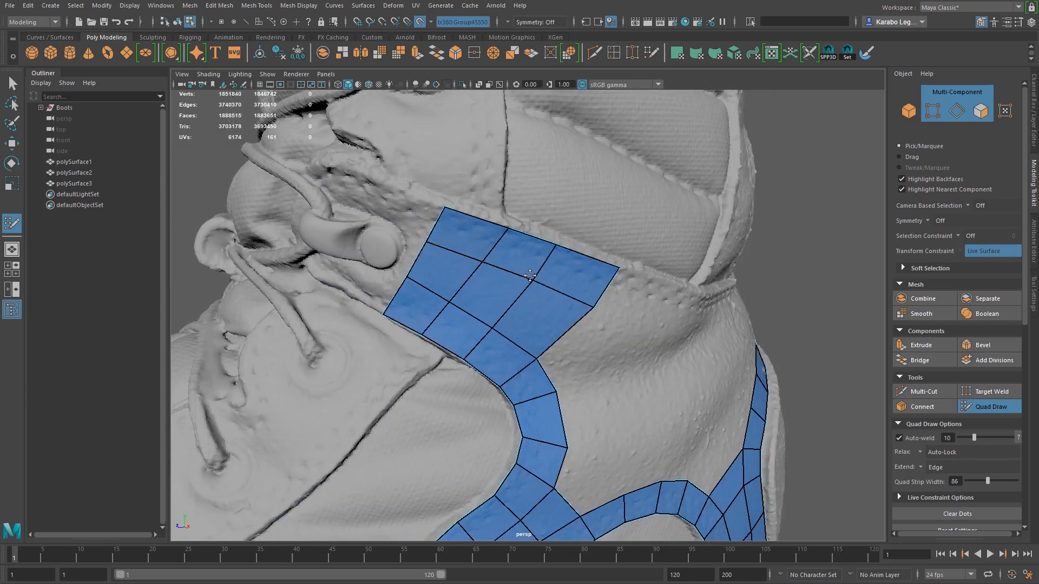
# Place two rows of Quad Draw dots under the padded collar seam, continuing around to the back of the boot
pyautogui.keyDown('alt'); pyautogui.moveTo(596, 309); pyautogui.dragTo(457, 291); pyautogui.keyUp('alt')
pyautogui.click(521, 218)
pyautogui.moveTo(552, 233)
pyautogui.keyDown('alt'); pyautogui.mouseDown()
pyautogui.moveTo(433, 271)
pyautogui.moveTo(439, 260)
pyautogui.moveTo(450, 276)
pyautogui.moveTo(424, 275)
pyautogui.mouseUp(); pyautogui.keyUp('alt')
pyautogui.click(467, 271)
pyautogui.click(481, 231)
pyautogui.click(432, 277)
pyautogui.click(437, 232)
pyautogui.click(445, 290)
pyautogui.click(451, 257)
pyautogui.click(430, 289)
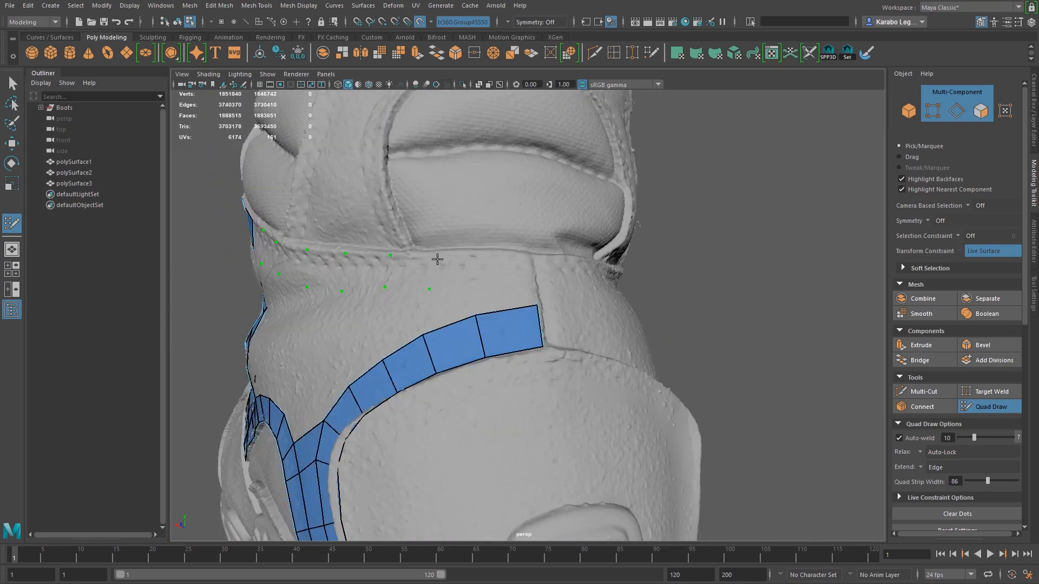
pyautogui.click(480, 251)
pyautogui.moveTo(511, 263)
pyautogui.keyDown('alt'); pyautogui.mouseDown()
pyautogui.moveTo(477, 291)
pyautogui.moveTo(628, 281)
pyautogui.mouseUp(); pyautogui.keyUp('alt')
# Fill the dots beneath the padded collar with a continuous strip of quads, undoing and redoing the uneven fills
pyautogui.keyDown('shift'); pyautogui.click(359, 251); pyautogui.keyUp('shift')
pyautogui.keyDown('shift'); pyautogui.click(411, 264); pyautogui.keyUp('shift')
pyautogui.keyDown('shift'); pyautogui.click(486, 283); pyautogui.keyUp('shift')
pyautogui.hotkey('ctrl', 'z')
pyautogui.hotkey('ctrl', 'z')
pyautogui.keyDown('shift'); pyautogui.click(405, 265); pyautogui.keyUp('shift')
pyautogui.keyDown('shift'); pyautogui.click(459, 278); pyautogui.keyUp('shift')
pyautogui.keyDown('shift'); pyautogui.click(511, 285); pyautogui.keyUp('shift')
pyautogui.keyDown('shift'); pyautogui.click(571, 290); pyautogui.keyUp('shift')
# Fill quads at the back of the boot to join the collar strip to the strip above the heel panel
pyautogui.moveTo(587, 298)
pyautogui.keyDown('alt'); pyautogui.mouseDown()
pyautogui.moveTo(549, 329)
pyautogui.moveTo(482, 313)
pyautogui.mouseUp(); pyautogui.keyUp('alt')
pyautogui.keyDown('shift'); pyautogui.click(522, 304); pyautogui.keyUp('shift')
pyautogui.keyDown('shift'); pyautogui.click(544, 332); pyautogui.keyUp('shift')
pyautogui.keyDown('shift'); pyautogui.click(487, 344); pyautogui.keyUp('shift')
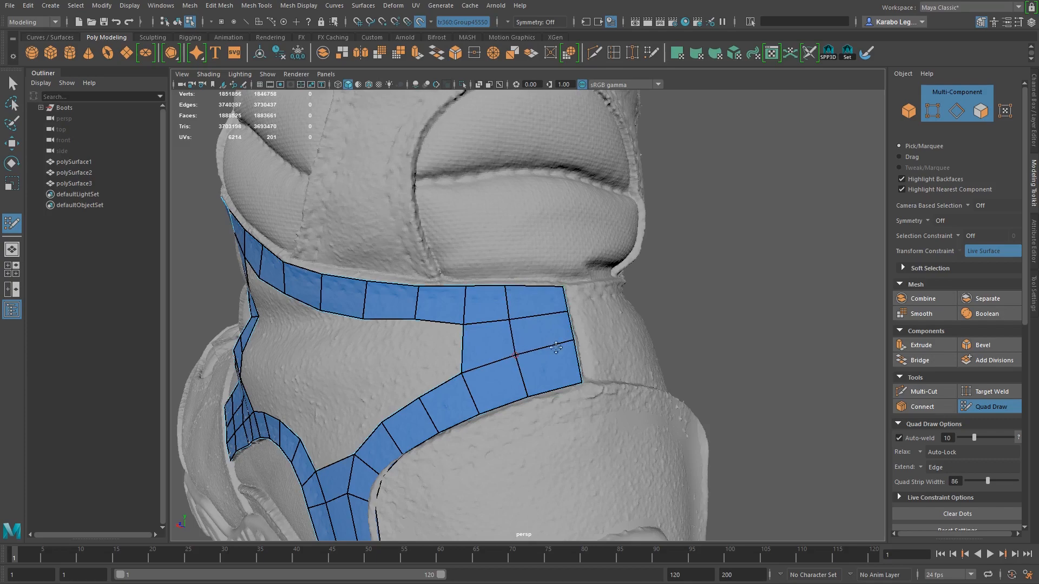
# Fill the corner gap between the front curved strip and the arch strip with a quad
pyautogui.keyDown('alt'); pyautogui.moveTo(518, 346); pyautogui.dragTo(540, 351); pyautogui.keyUp('alt')
pyautogui.keyDown('alt'); pyautogui.moveTo(419, 376); pyautogui.dragTo(475, 380); pyautogui.keyUp('alt')
pyautogui.keyDown('alt'); pyautogui.moveTo(441, 335); pyautogui.dragTo(470, 336); pyautogui.keyUp('alt')
pyautogui.scroll(-5, 518, 333)
pyautogui.scroll(5, 519, 379)
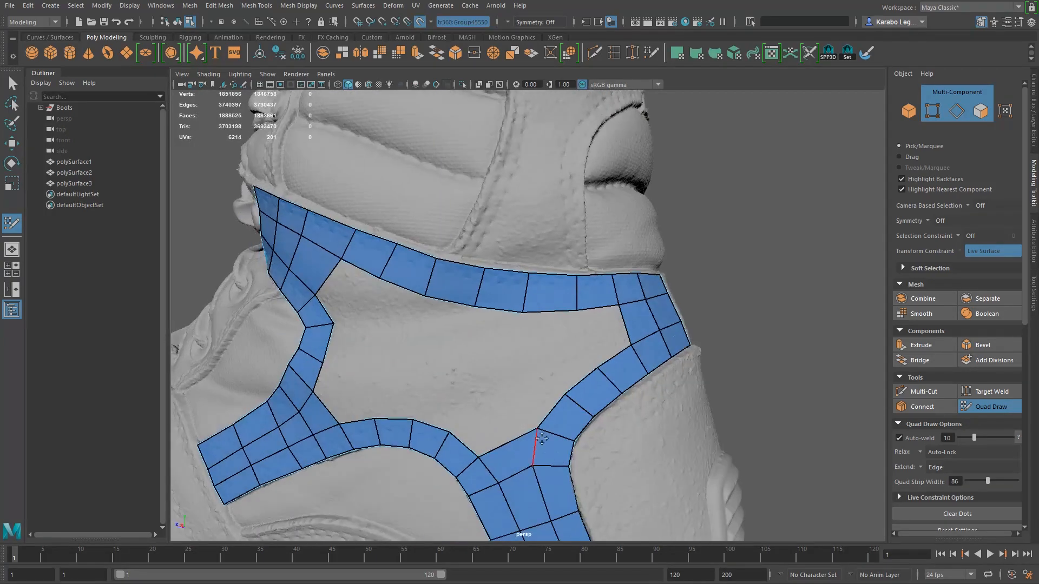
pyautogui.keyDown('alt'); pyautogui.moveTo(518, 446); pyautogui.dragTo(530, 447); pyautogui.keyUp('alt')
pyautogui.keyDown('shift'); pyautogui.click(376, 412); pyautogui.keyUp('shift')
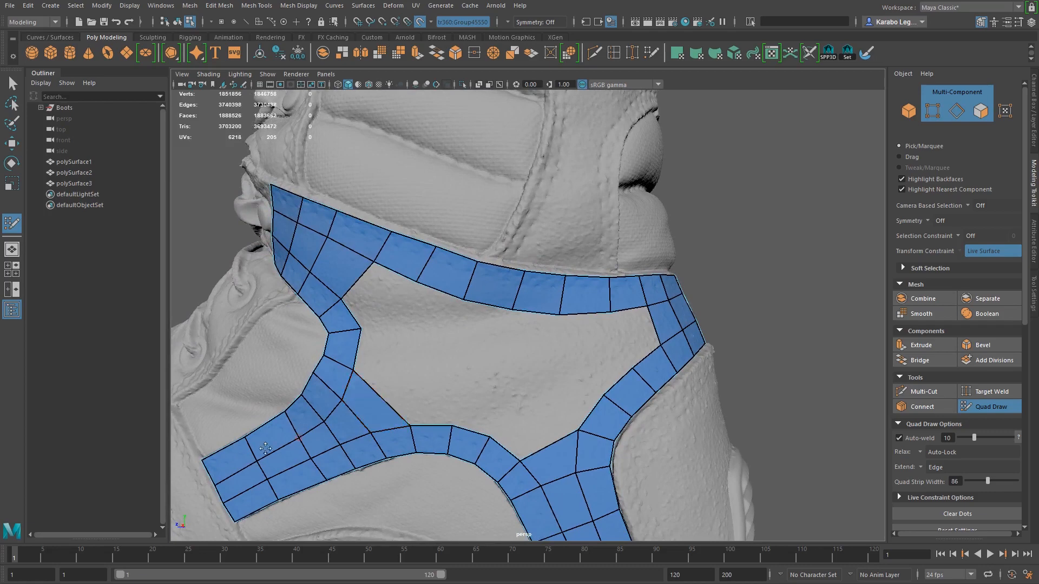
pyautogui.keyDown('alt'); pyautogui.moveTo(352, 330); pyautogui.dragTo(411, 239); pyautogui.keyUp('alt')
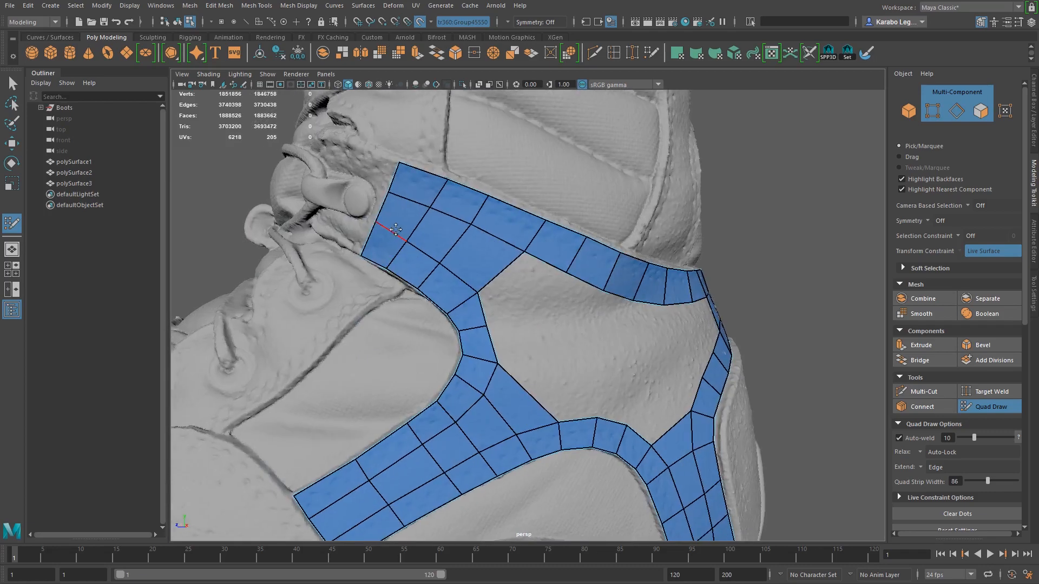
pyautogui.scroll(3, 522, 340)
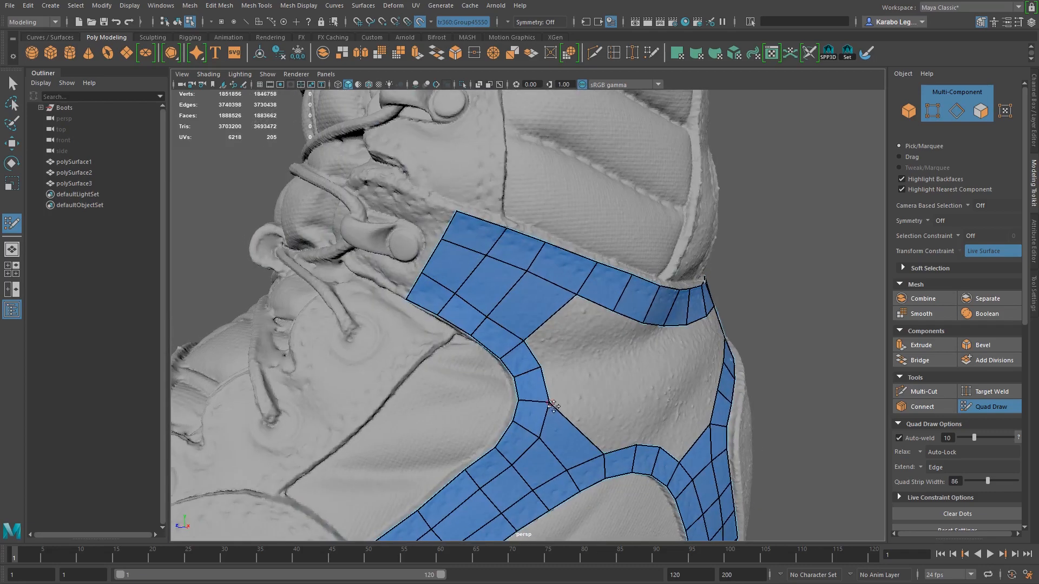
pyautogui.keyDown('alt'); pyautogui.moveTo(528, 463); pyautogui.dragTo(521, 314, button='middle'); pyautogui.keyUp('alt')
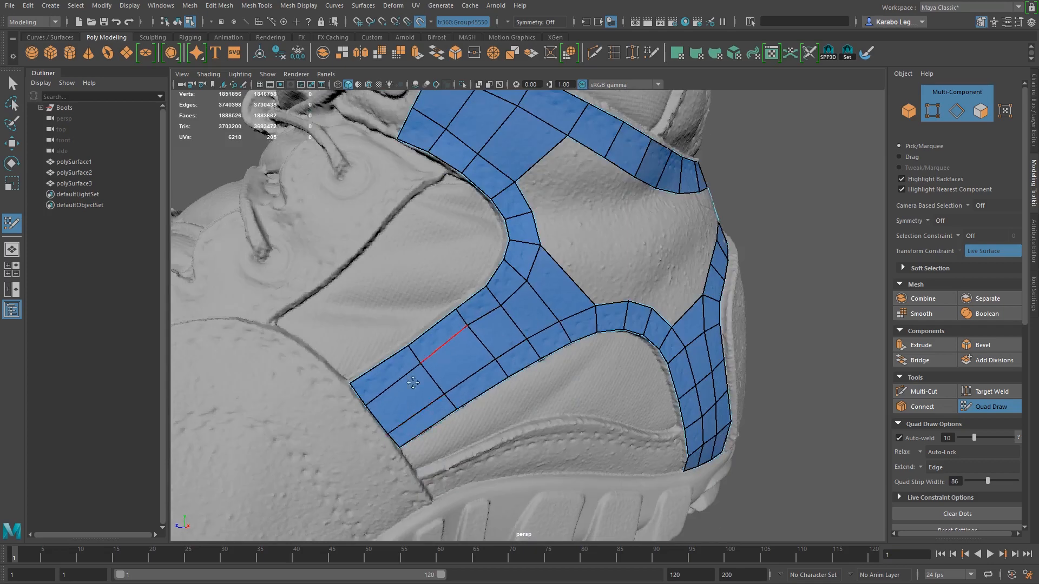
pyautogui.keyDown('alt'); pyautogui.moveTo(487, 271); pyautogui.dragTo(568, 357, button='middle'); pyautogui.keyUp('alt')
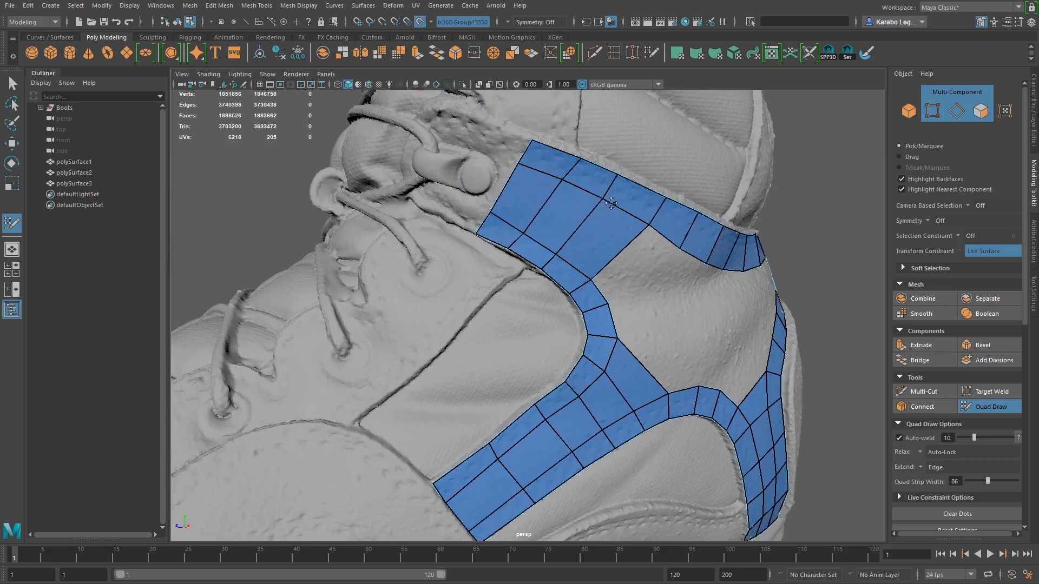
# Insert edge loops through the quads at the back of the boot and along the strips connected to them
pyautogui.keyDown('alt'); pyautogui.moveTo(643, 222); pyautogui.dragTo(417, 240); pyautogui.keyUp('alt')
pyautogui.keyDown('alt'); pyautogui.moveTo(606, 251); pyautogui.dragTo(441, 260); pyautogui.keyUp('alt')
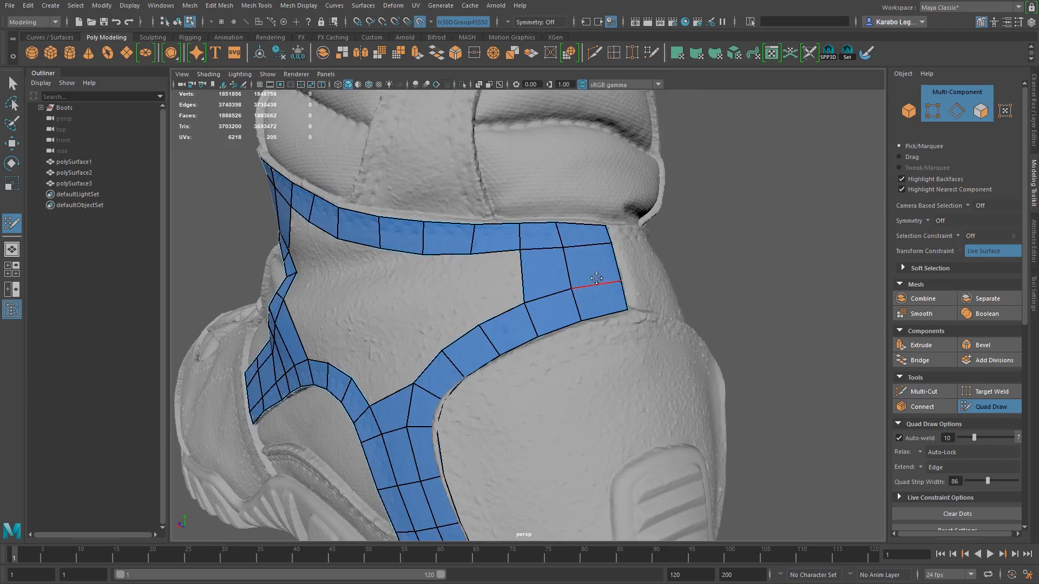
pyautogui.keyDown('ctrl'); pyautogui.click(481, 282); pyautogui.keyUp('ctrl')
pyautogui.keyDown('alt'); pyautogui.moveTo(490, 271); pyautogui.dragTo(535, 274); pyautogui.keyUp('alt')
pyautogui.keyDown('ctrl'); pyautogui.click(391, 145); pyautogui.keyUp('ctrl')
pyautogui.keyDown('ctrl'); pyautogui.click(602, 260); pyautogui.keyUp('ctrl')
# Adjust the vertices at the back of the boot and down the heel strip to even out their quads
pyautogui.scroll(2, 498, 304)
pyautogui.keyDown('alt'); pyautogui.moveTo(458, 203); pyautogui.dragTo(499, 263, button='middle'); pyautogui.keyUp('alt')
pyautogui.moveTo(503, 208); pyautogui.dragTo(532, 232, button='middle')
pyautogui.moveTo(479, 282)
pyautogui.mouseDown()
pyautogui.moveTo(509, 240)
pyautogui.moveTo(487, 274)
pyautogui.mouseUp()
pyautogui.keyDown('alt'); pyautogui.moveTo(603, 348); pyautogui.dragTo(556, 313); pyautogui.keyUp('alt')
pyautogui.scroll(-4, 573, 352)
pyautogui.keyDown('alt'); pyautogui.moveTo(583, 390); pyautogui.dragTo(587, 287, button='middle'); pyautogui.keyUp('alt')
pyautogui.scroll(3, 588, 287)
pyautogui.moveTo(657, 461); pyautogui.dragTo(648, 460)
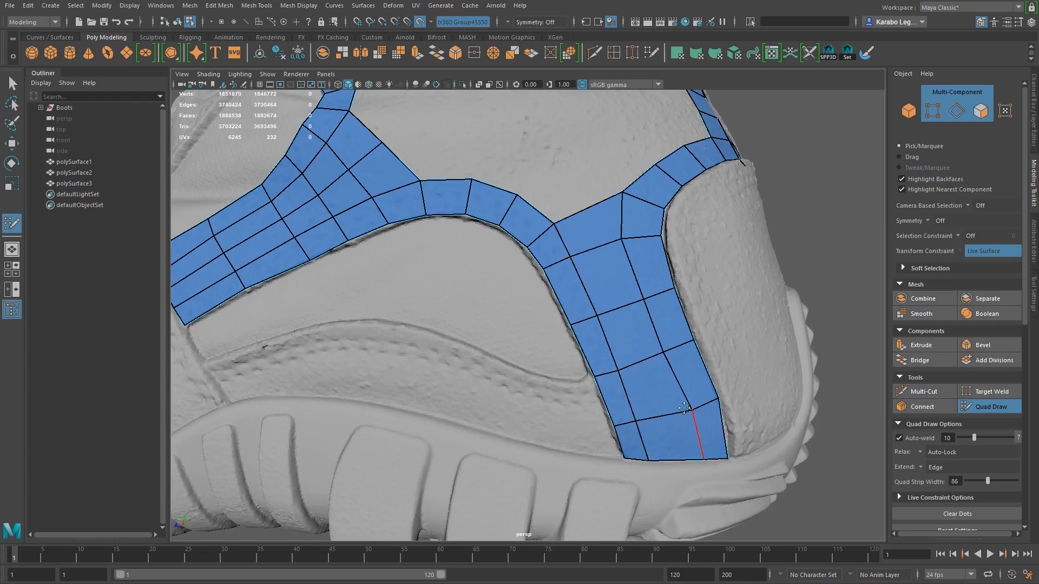
# Reposition vertices of the heel and arch strips to space their quads more evenly
pyautogui.moveTo(656, 326); pyautogui.dragTo(666, 325)
pyautogui.moveTo(616, 228)
pyautogui.mouseDown()
pyautogui.moveTo(631, 228)
pyautogui.moveTo(546, 278)
pyautogui.mouseUp()
pyautogui.moveTo(520, 284); pyautogui.dragTo(529, 287)
pyautogui.moveTo(597, 226); pyautogui.dragTo(605, 227)
pyautogui.moveTo(554, 256); pyautogui.dragTo(503, 280)
pyautogui.moveTo(597, 252); pyautogui.dragTo(399, 309)
# Insert an edge loop through the front ankle quads and toe-side strip, then adjust a nearby vertex
pyautogui.moveTo(475, 204)
pyautogui.keyDown('alt'); pyautogui.mouseDown()
pyautogui.moveTo(505, 216)
pyautogui.moveTo(572, 340)
pyautogui.mouseUp(); pyautogui.keyUp('alt')
pyautogui.keyDown('ctrl'); pyautogui.click(572, 340); pyautogui.keyUp('ctrl')
pyautogui.scroll(2, 572, 340)
pyautogui.moveTo(575, 256); pyautogui.dragTo(565, 257)
# Extend two rows of quads downward from the collar strip and straighten the vertices between them
pyautogui.keyDown('alt'); pyautogui.moveTo(534, 312); pyautogui.dragTo(487, 422, button='middle'); pyautogui.keyUp('alt')
pyautogui.scroll(-2, 487, 422)
pyautogui.press('Tab')
pyautogui.moveTo(409, 248); pyautogui.dragTo(389, 281, button='middle')
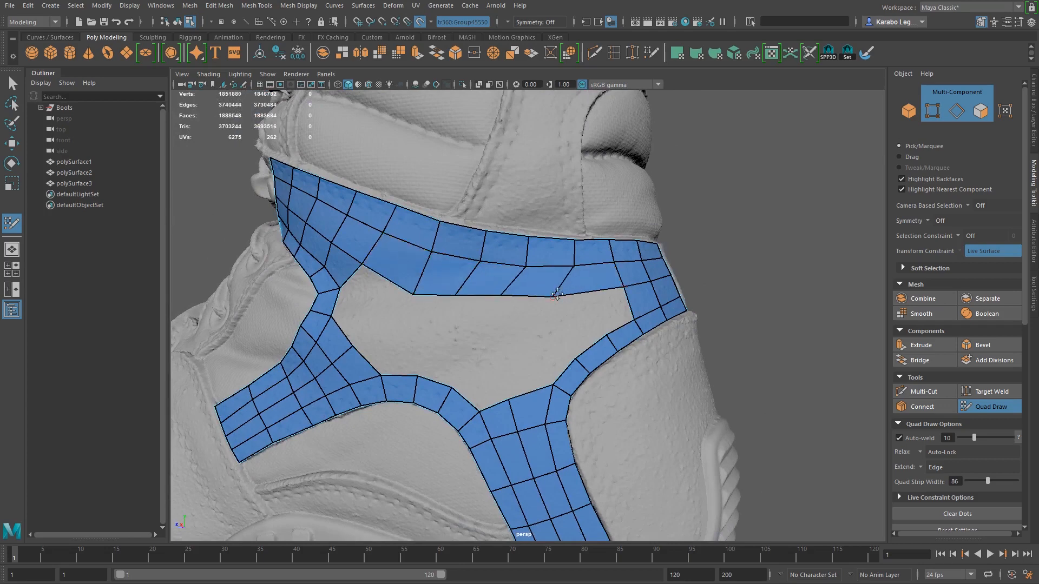
pyautogui.moveTo(455, 295); pyautogui.dragTo(473, 293)
pyautogui.moveTo(412, 294); pyautogui.dragTo(417, 285)
pyautogui.scroll(-3, 528, 316)
pyautogui.moveTo(527, 317)
pyautogui.keyDown('alt'); pyautogui.mouseDown()
pyautogui.moveTo(559, 309)
pyautogui.moveTo(538, 307)
pyautogui.mouseUp(); pyautogui.keyUp('alt')
pyautogui.moveTo(464, 284); pyautogui.dragTo(461, 313, button='middle')
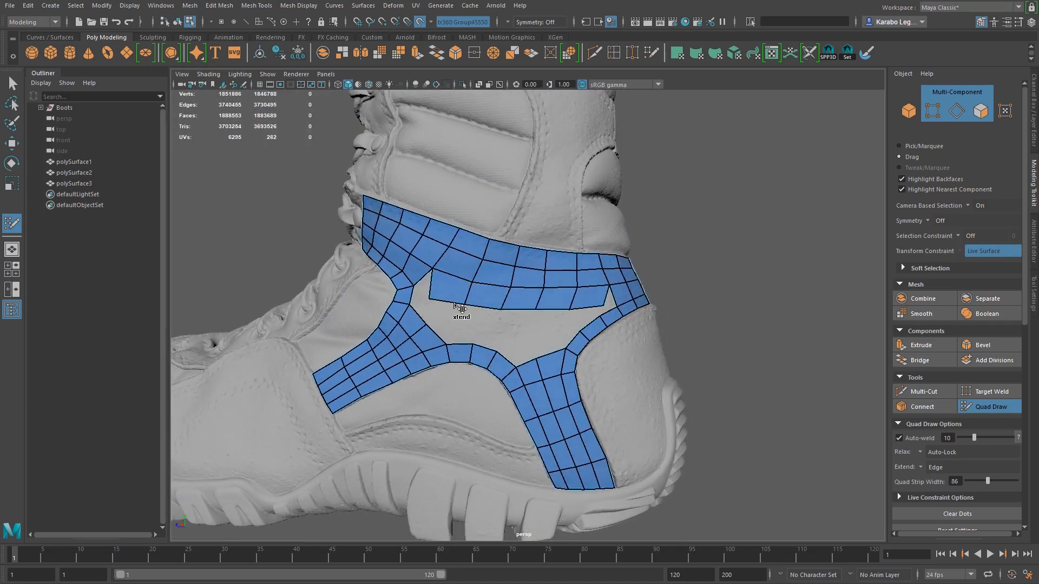
# Join the new lower row to the strip above the heel panel and reposition its bottom vertices
pyautogui.keyDown('alt'); pyautogui.moveTo(604, 306); pyautogui.dragTo(591, 312); pyautogui.keyUp('alt')
pyautogui.keyDown('alt'); pyautogui.moveTo(590, 311); pyautogui.dragTo(522, 311, button='middle'); pyautogui.keyUp('alt')
pyautogui.scroll(4, 522, 312)
pyautogui.moveTo(518, 296); pyautogui.dragTo(547, 297)
pyautogui.moveTo(443, 302); pyautogui.dragTo(476, 322)
pyautogui.moveTo(448, 342); pyautogui.dragTo(430, 316)
pyautogui.scroll(-1, 459, 289)
pyautogui.moveTo(492, 324); pyautogui.dragTo(502, 335)
pyautogui.scroll(-2, 500, 328)
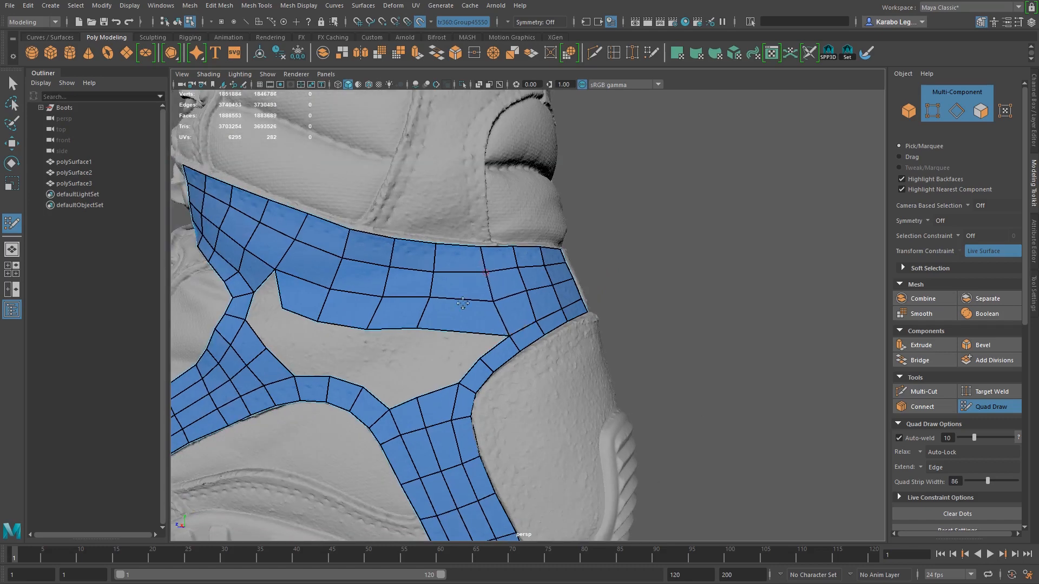
# Add edge loops through the wide quads under the collar and even out the column spacing
pyautogui.moveTo(414, 331); pyautogui.dragTo(415, 336)
pyautogui.moveTo(463, 332); pyautogui.dragTo(465, 336)
pyautogui.keyDown('alt'); pyautogui.moveTo(455, 324); pyautogui.dragTo(461, 324); pyautogui.keyUp('alt')
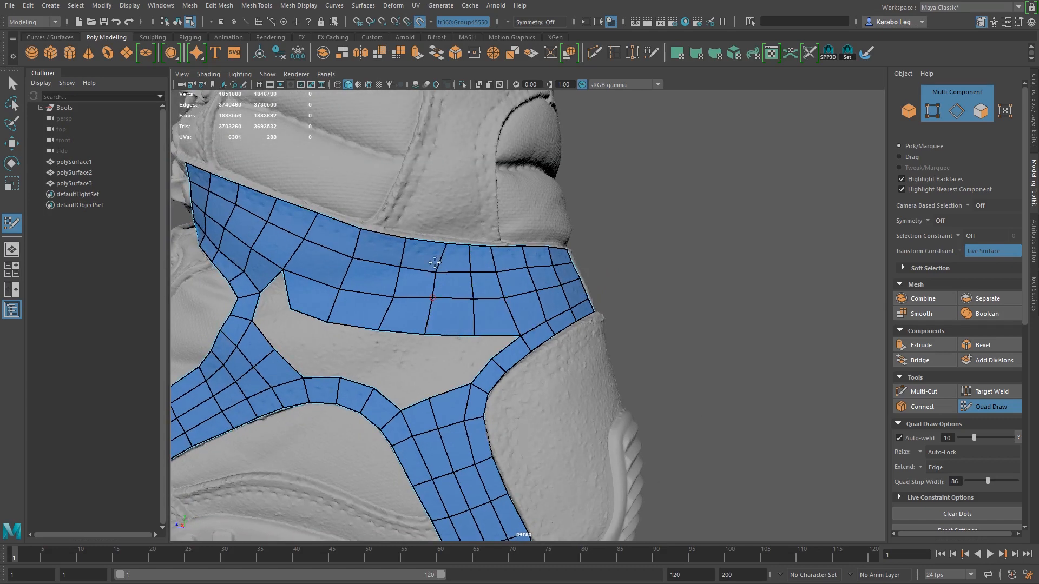
pyautogui.keyDown('alt'); pyautogui.moveTo(337, 262); pyautogui.dragTo(380, 279); pyautogui.keyUp('alt')
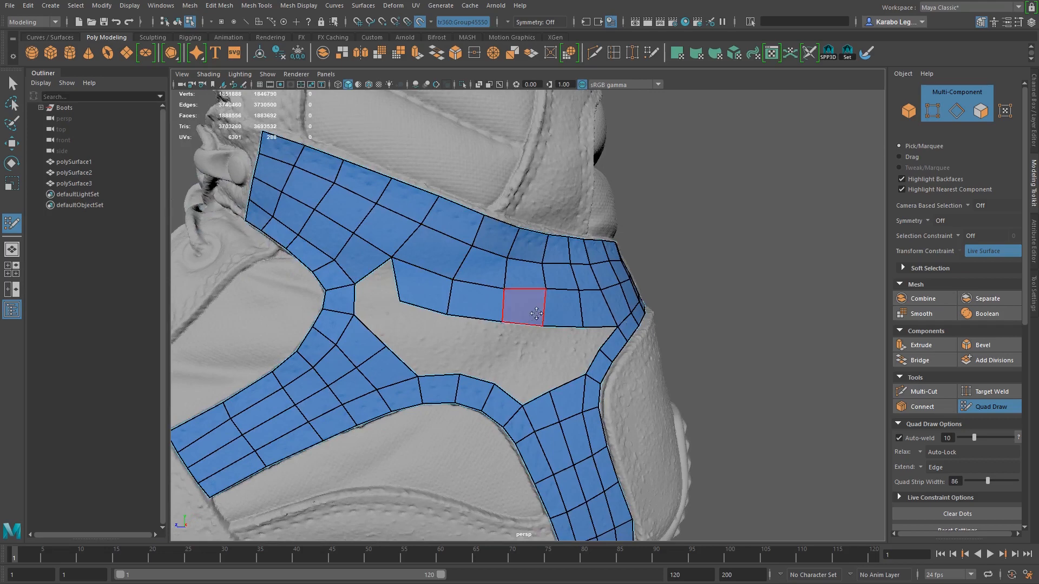
pyautogui.keyDown('alt'); pyautogui.moveTo(524, 303); pyautogui.dragTo(404, 260); pyautogui.keyUp('alt')
pyautogui.moveTo(386, 309); pyautogui.dragTo(398, 311)
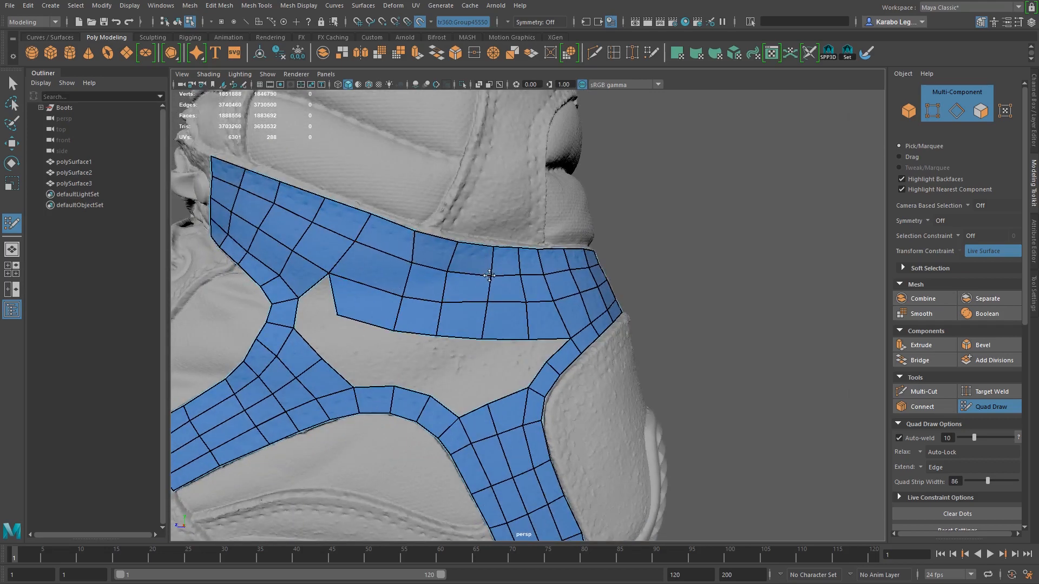
pyautogui.keyDown('ctrl'); pyautogui.click(375, 260); pyautogui.keyUp('ctrl')
pyautogui.moveTo(327, 274); pyautogui.dragTo(323, 273)
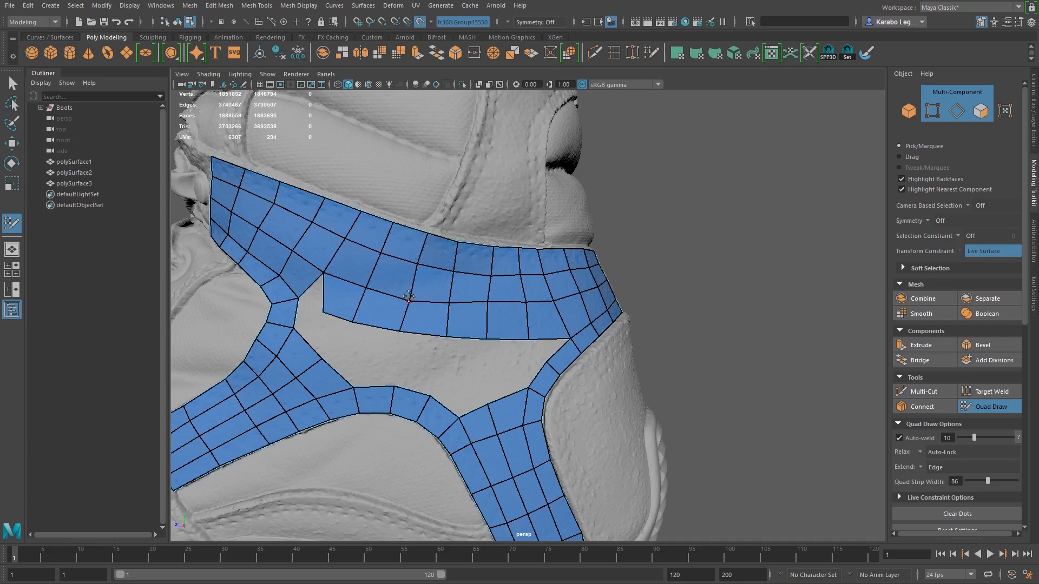
# Close the gap between the collar rows and the front curved strip with quads and reposition the surrounding vertices
pyautogui.moveTo(547, 342)
pyautogui.keyDown('alt'); pyautogui.mouseDown(button='right')
pyautogui.moveTo(476, 342)
pyautogui.moveTo(547, 349)
pyautogui.mouseUp(button='right'); pyautogui.keyUp('alt')
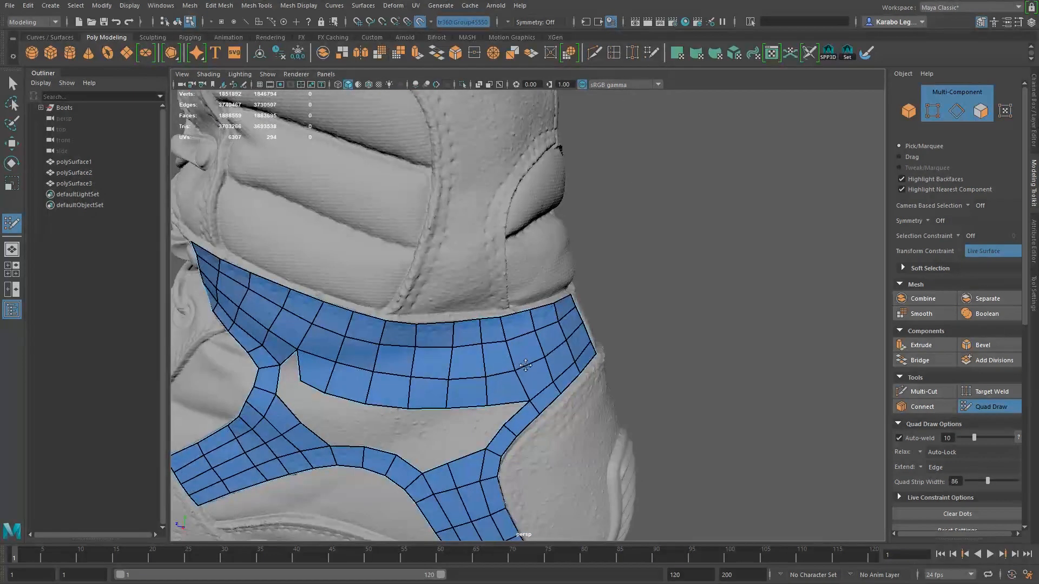
pyautogui.keyDown('alt'); pyautogui.moveTo(498, 368); pyautogui.dragTo(522, 358); pyautogui.keyUp('alt')
pyautogui.keyDown('alt'); pyautogui.moveTo(367, 417); pyautogui.dragTo(457, 336, button='middle'); pyautogui.keyUp('alt')
pyautogui.scroll(2, 457, 335)
pyautogui.moveTo(447, 312)
pyautogui.keyDown('shift'); pyautogui.mouseDown()
pyautogui.moveTo(458, 318)
pyautogui.moveTo(471, 279)
pyautogui.moveTo(511, 293)
pyautogui.mouseUp(); pyautogui.keyUp('shift')
pyautogui.moveTo(510, 270); pyautogui.dragTo(517, 271)
pyautogui.moveTo(480, 318); pyautogui.dragTo(426, 261)
pyautogui.moveTo(517, 294); pyautogui.dragTo(493, 291)
pyautogui.moveTo(520, 249); pyautogui.dragTo(511, 249)
pyautogui.moveTo(464, 337); pyautogui.dragTo(469, 328)
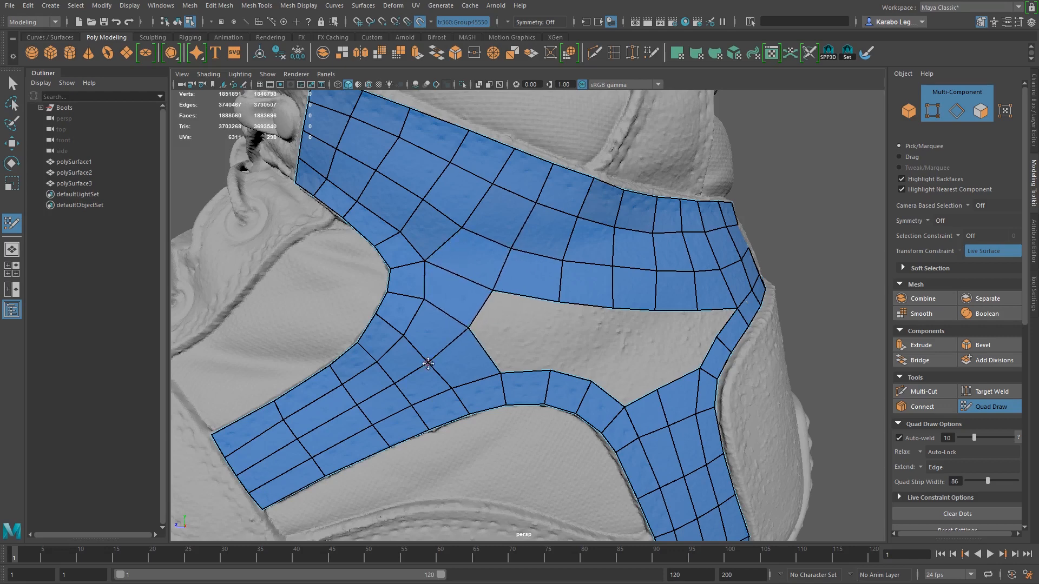
# Even out the vertices in the lower rows beneath the collar, from the front curve around to the back
pyautogui.keyDown('alt'); pyautogui.moveTo(533, 287); pyautogui.dragTo(461, 320); pyautogui.keyUp('alt')
pyautogui.moveTo(548, 319)
pyautogui.mouseDown()
pyautogui.moveTo(557, 338)
pyautogui.moveTo(550, 322)
pyautogui.mouseUp()
pyautogui.keyDown('alt'); pyautogui.moveTo(573, 298); pyautogui.dragTo(529, 300); pyautogui.keyUp('alt')
pyautogui.moveTo(487, 309); pyautogui.dragTo(487, 302)
pyautogui.moveTo(399, 302); pyautogui.dragTo(399, 296)
pyautogui.keyDown('alt'); pyautogui.moveTo(407, 309); pyautogui.dragTo(440, 303); pyautogui.keyUp('alt')
pyautogui.moveTo(453, 262); pyautogui.dragTo(452, 254)
pyautogui.moveTo(534, 284); pyautogui.dragTo(503, 286)
pyautogui.moveTo(437, 290); pyautogui.dragTo(438, 285)
pyautogui.keyDown('alt'); pyautogui.moveTo(555, 329); pyautogui.dragTo(540, 333); pyautogui.keyUp('alt')
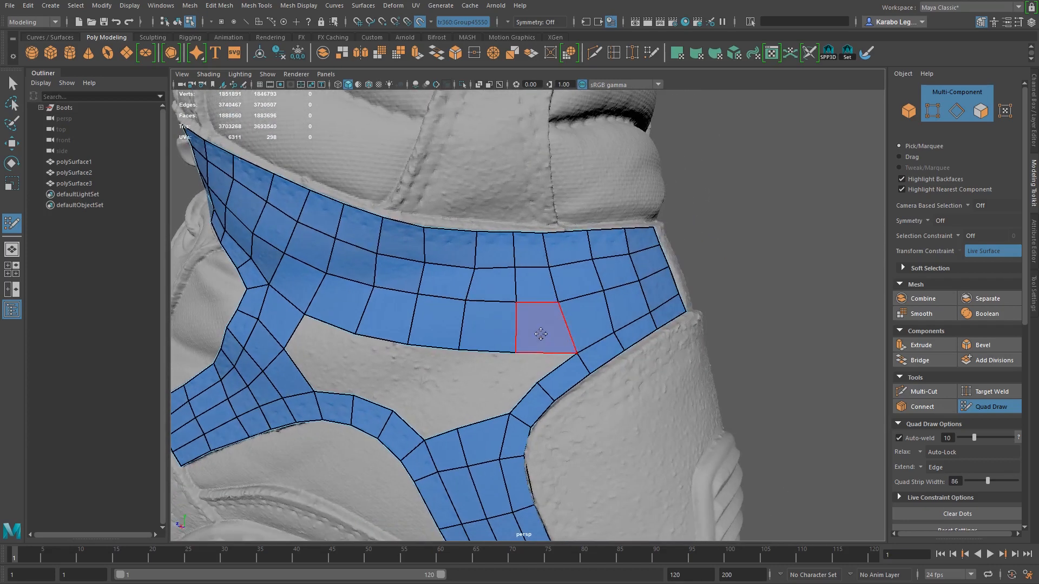
# Insert an edge loop above the heel strip, rework the adjoining corner quad, and relax the lower border
pyautogui.click(924, 392)
pyautogui.click(990, 407)
pyautogui.keyDown('ctrl'); pyautogui.keyDown('shift'); pyautogui.click(558, 349); pyautogui.keyUp('shift'); pyautogui.keyUp('ctrl')
pyautogui.keyDown('ctrl'); pyautogui.click(609, 313); pyautogui.keyUp('ctrl')
pyautogui.click(924, 392)
pyautogui.click(608, 312)
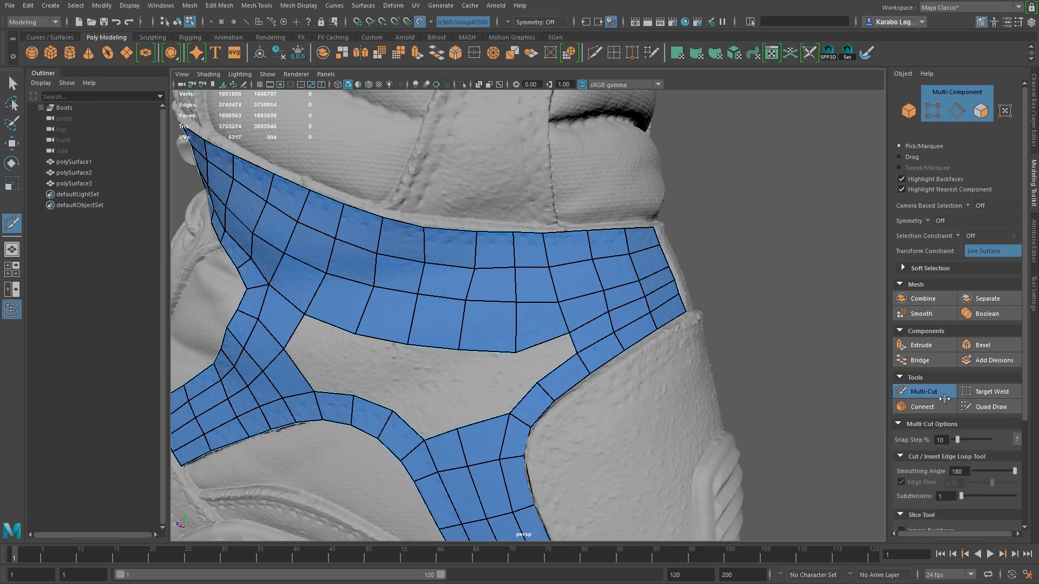
pyautogui.click(974, 406)
pyautogui.keyDown('shift'); pyautogui.moveTo(510, 354); pyautogui.dragTo(407, 332); pyautogui.keyUp('shift')
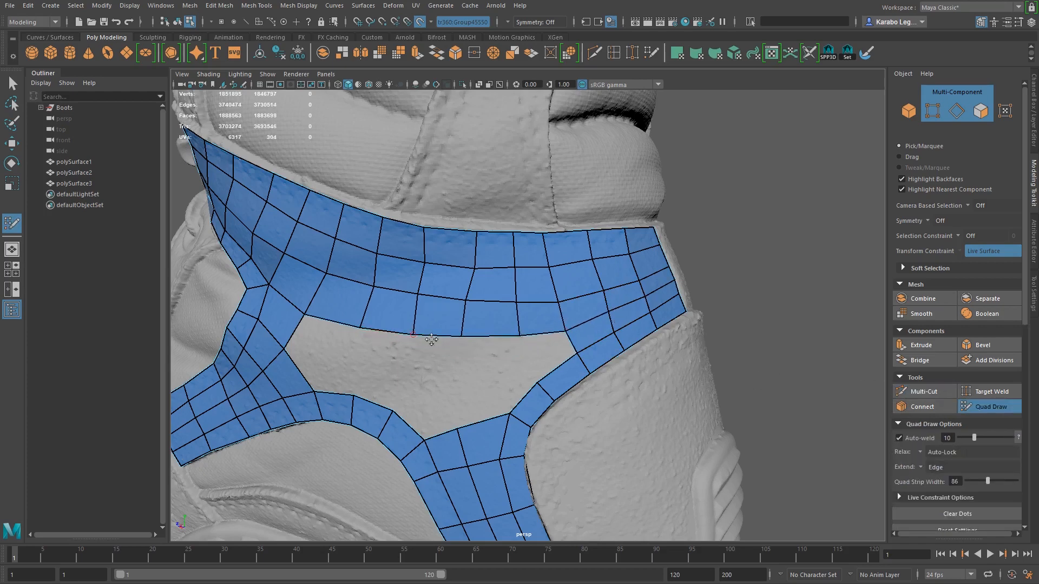
# Add a quad at the front of the open gap and extend a row of quads upward from the arch strip
pyautogui.keyDown('alt'); pyautogui.moveTo(564, 318); pyautogui.dragTo(514, 277); pyautogui.keyUp('alt')
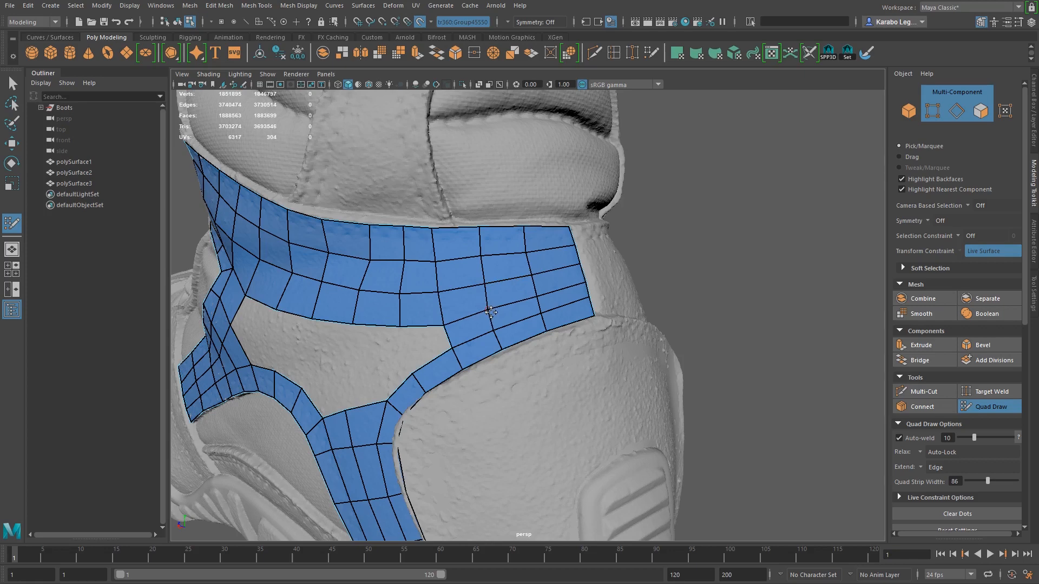
pyautogui.keyDown('alt'); pyautogui.moveTo(491, 312); pyautogui.dragTo(534, 321); pyautogui.keyUp('alt')
pyautogui.keyDown('alt'); pyautogui.moveTo(592, 301); pyautogui.dragTo(558, 315, button='right'); pyautogui.keyUp('alt')
pyautogui.keyDown('alt'); pyautogui.moveTo(527, 373); pyautogui.dragTo(573, 365); pyautogui.keyUp('alt')
pyautogui.moveTo(403, 353); pyautogui.dragTo(479, 310)
pyautogui.keyDown('alt'); pyautogui.moveTo(480, 384); pyautogui.dragTo(444, 389); pyautogui.keyUp('alt')
pyautogui.moveTo(447, 399); pyautogui.dragTo(467, 369, button='middle')
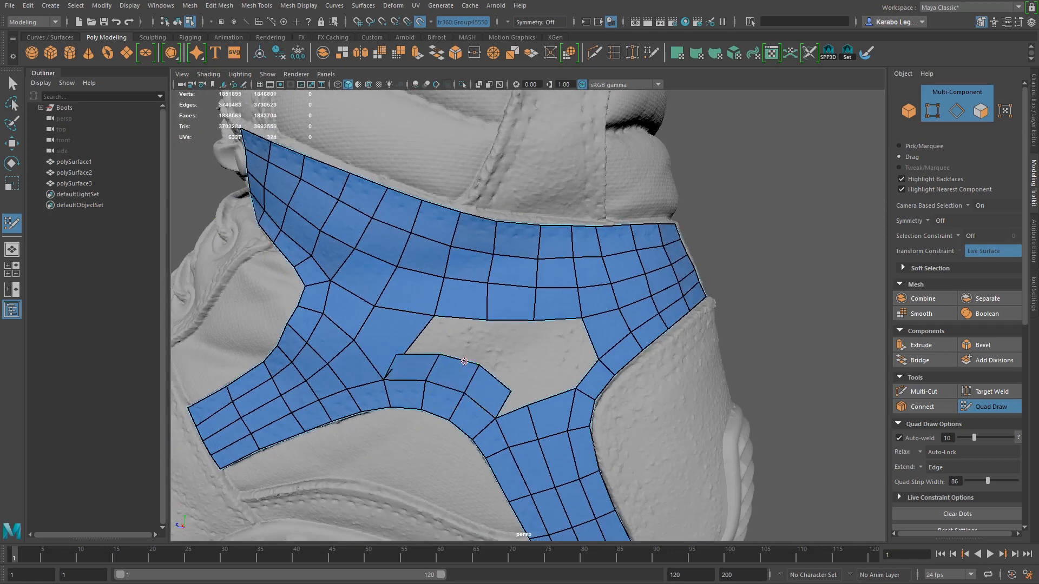
# Insert an edge loop at the front of the gap, weld the arch row to it, and adjust nearby vertices
pyautogui.keyDown('ctrl'); pyautogui.click(364, 323); pyautogui.keyUp('ctrl')
pyautogui.moveTo(393, 355); pyautogui.dragTo(415, 354)
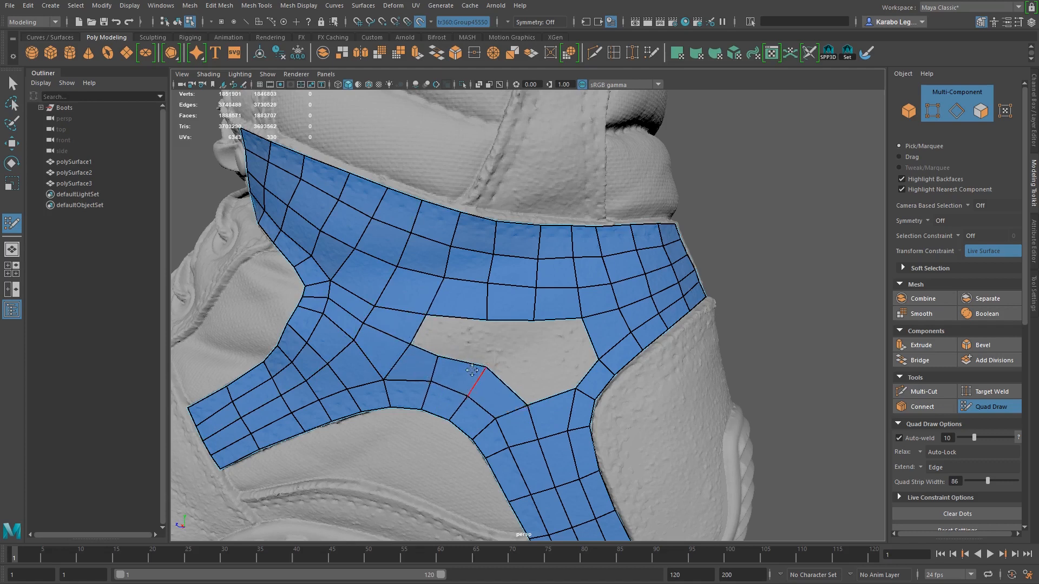
pyautogui.moveTo(418, 329); pyautogui.dragTo(415, 329)
pyautogui.moveTo(370, 305); pyautogui.dragTo(373, 301)
pyautogui.moveTo(352, 339); pyautogui.dragTo(349, 349)
pyautogui.moveTo(323, 314); pyautogui.dragTo(319, 324)
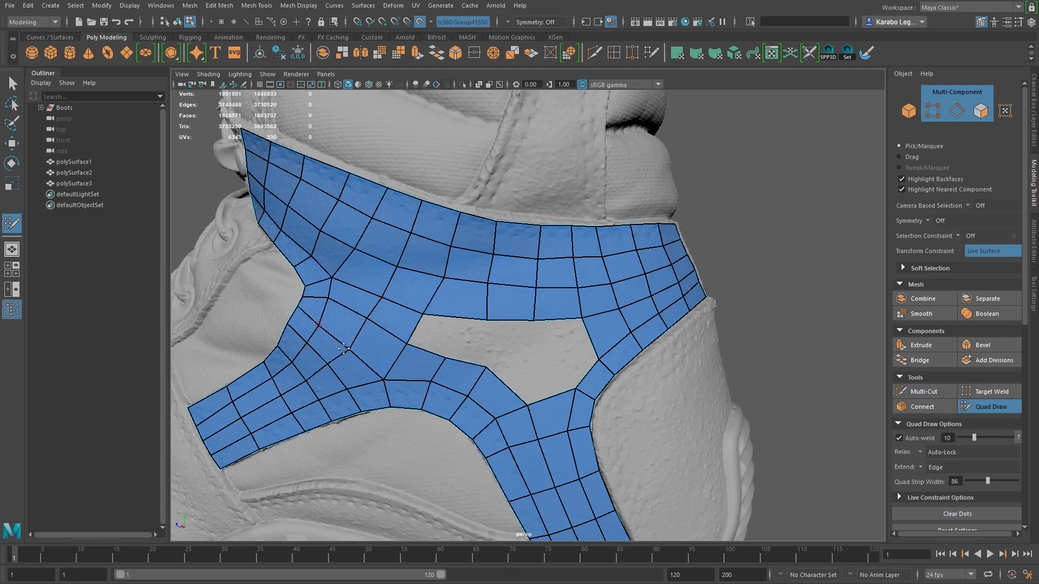
pyautogui.moveTo(444, 278); pyautogui.dragTo(436, 277)
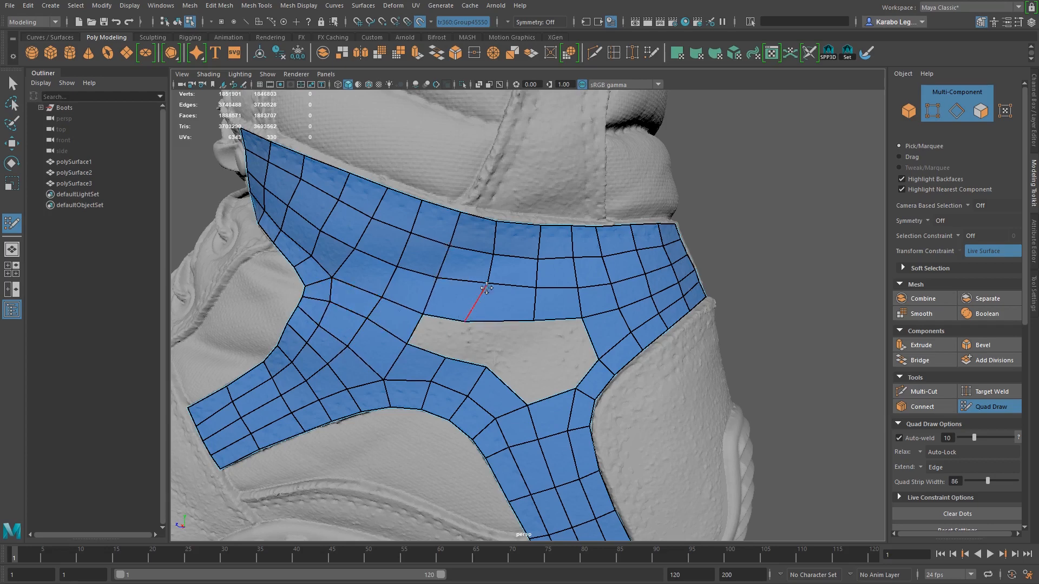
# Fill the front part of the gap between the collar rows and arch row with quads, adjusting adjacent vertices
pyautogui.keyDown('shift'); pyautogui.click(441, 335); pyautogui.keyUp('shift')
pyautogui.keyDown('alt'); pyautogui.moveTo(507, 342); pyautogui.dragTo(471, 342); pyautogui.keyUp('alt')
pyautogui.keyDown('shift'); pyautogui.click(417, 342); pyautogui.keyUp('shift')
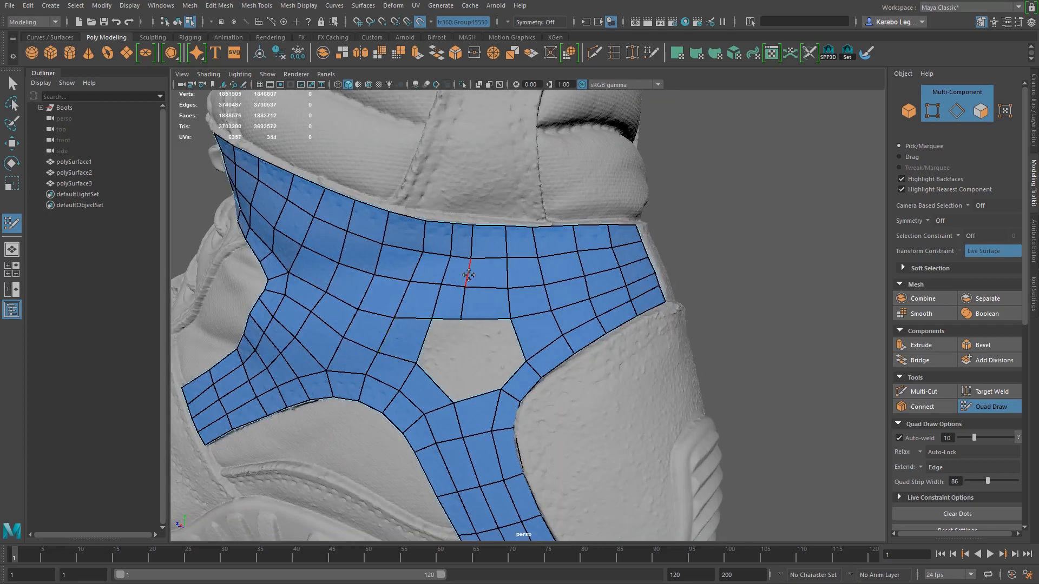
pyautogui.moveTo(471, 290); pyautogui.dragTo(475, 291)
pyautogui.moveTo(441, 285); pyautogui.dragTo(443, 290)
# Extend quads from the lower collar row into the remaining hole and weld their corners to the surrounding strips
pyautogui.keyDown('alt'); pyautogui.moveTo(480, 353); pyautogui.dragTo(491, 302, button='middle'); pyautogui.keyUp('alt')
pyautogui.keyDown('alt'); pyautogui.moveTo(491, 303); pyautogui.dragTo(515, 361, button='right'); pyautogui.keyUp('alt')
pyautogui.moveTo(466, 263); pyautogui.dragTo(448, 302, button='middle')
pyautogui.moveTo(409, 304); pyautogui.dragTo(396, 315)
pyautogui.moveTo(515, 292); pyautogui.dragTo(539, 310)
pyautogui.moveTo(464, 295); pyautogui.dragTo(479, 332)
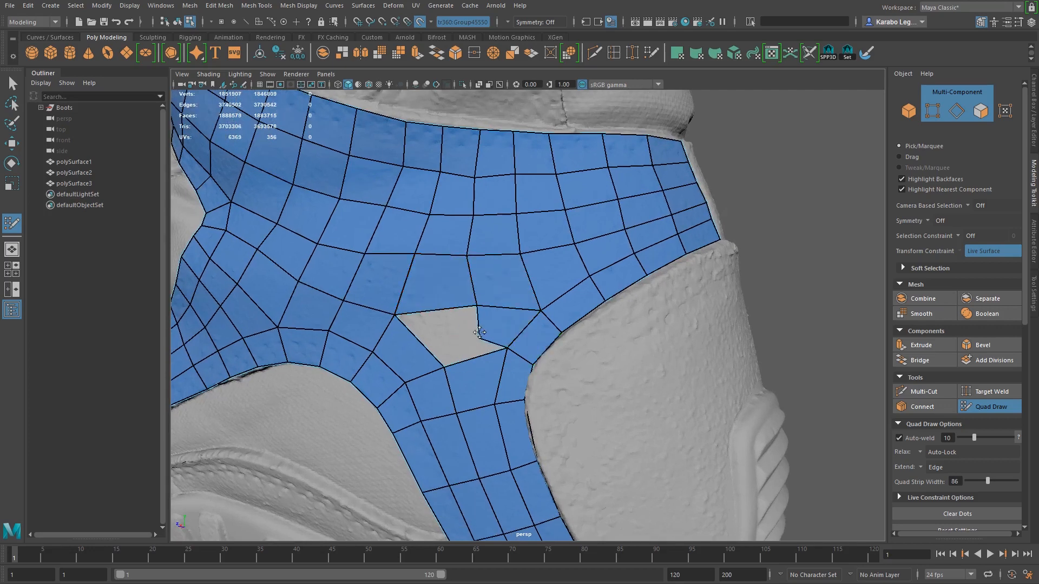
# Fill the last hole above the heel strip with quads and relax the ankle panel's mesh
pyautogui.keyDown('shift'); pyautogui.click(447, 351); pyautogui.keyUp('shift')
pyautogui.keyDown('shift'); pyautogui.click(447, 325); pyautogui.keyUp('shift')
pyautogui.scroll(-3, 481, 312)
pyautogui.moveTo(461, 284)
pyautogui.keyDown('shift'); pyautogui.mouseDown()
pyautogui.moveTo(477, 328)
pyautogui.moveTo(365, 234)
pyautogui.moveTo(476, 268)
pyautogui.moveTo(346, 284)
pyautogui.moveTo(299, 176)
pyautogui.mouseUp(); pyautogui.keyUp('shift')
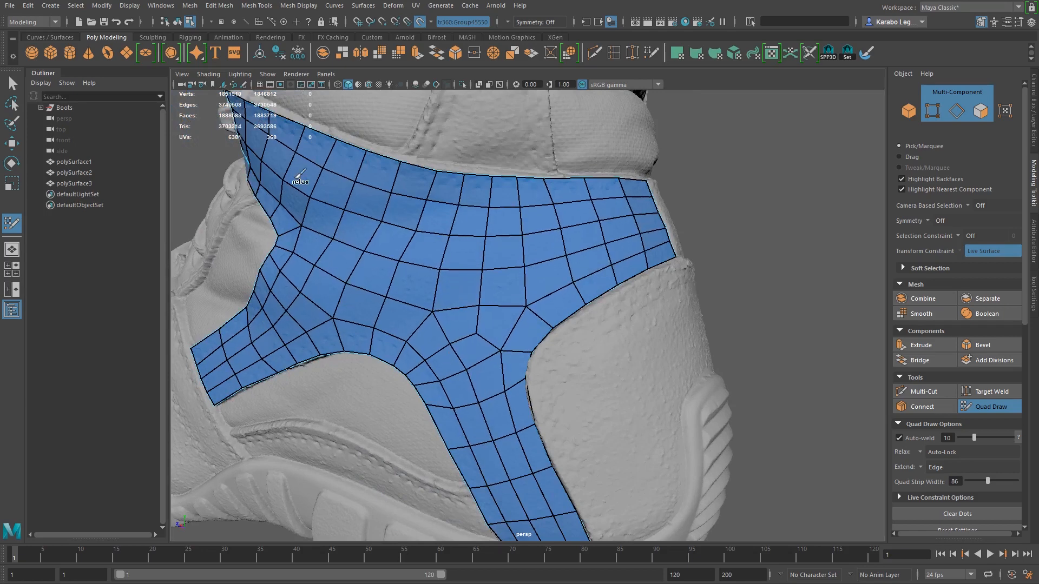
# Insert evenly spaced edge loops across the toe-side strip and the heel strip to make their quads smaller
pyautogui.scroll(5, 490, 259)
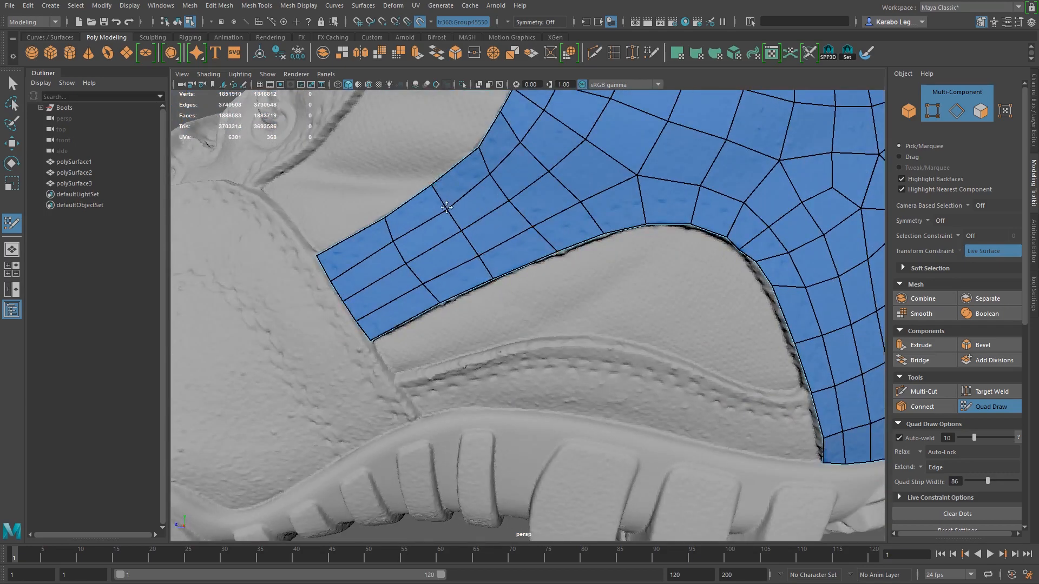
pyautogui.keyDown('ctrl'); pyautogui.click(394, 309); pyautogui.keyUp('ctrl')
pyautogui.keyDown('ctrl'); pyautogui.click(460, 268); pyautogui.keyUp('ctrl')
pyautogui.keyDown('ctrl'); pyautogui.click(505, 242); pyautogui.keyUp('ctrl')
pyautogui.keyDown('alt'); pyautogui.moveTo(801, 292); pyautogui.dragTo(445, 270, button='middle'); pyautogui.keyUp('alt')
pyautogui.keyDown('ctrl'); pyautogui.click(553, 372); pyautogui.keyUp('ctrl')
pyautogui.keyDown('ctrl'); pyautogui.click(536, 303); pyautogui.keyUp('ctrl')
pyautogui.keyDown('ctrl'); pyautogui.click(551, 222); pyautogui.keyUp('ctrl')
pyautogui.keyDown('ctrl'); pyautogui.click(596, 419); pyautogui.keyUp('ctrl')
# Relax the denser heel strip and reposition the vertices beside the front curved seam
pyautogui.scroll(-4, 596, 420)
pyautogui.moveTo(557, 360)
pyautogui.keyDown('shift'); pyautogui.mouseDown()
pyautogui.moveTo(543, 329)
pyautogui.moveTo(574, 296)
pyautogui.mouseUp(); pyautogui.keyUp('shift')
pyautogui.keyDown('alt'); pyautogui.moveTo(574, 296); pyautogui.dragTo(706, 295, button='middle'); pyautogui.keyUp('alt')
pyautogui.scroll(3, 424, 120)
pyautogui.keyDown('alt'); pyautogui.moveTo(424, 119); pyautogui.dragTo(449, 270, button='middle'); pyautogui.keyUp('alt')
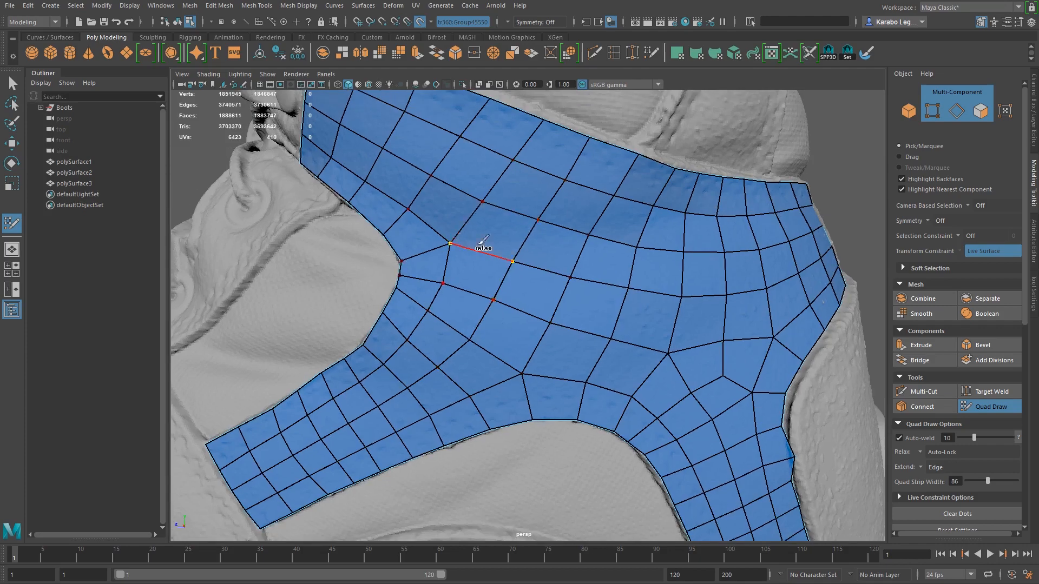
pyautogui.moveTo(450, 242); pyautogui.dragTo(440, 245)
pyautogui.moveTo(408, 208); pyautogui.dragTo(401, 211)
# Reposition border vertices of the ankle panel to follow its sculpted seam
pyautogui.scroll(-5, 401, 212)
pyautogui.keyDown('alt'); pyautogui.moveTo(402, 259); pyautogui.dragTo(568, 271); pyautogui.keyUp('alt')
pyautogui.scroll(6, 568, 271)
pyautogui.keyDown('alt'); pyautogui.moveTo(677, 303); pyautogui.dragTo(559, 330, button='middle'); pyautogui.keyUp('alt')
pyautogui.moveTo(485, 418); pyautogui.dragTo(464, 487)
pyautogui.moveTo(484, 378); pyautogui.dragTo(494, 380)
pyautogui.moveTo(486, 337); pyautogui.dragTo(506, 349)
pyautogui.moveTo(517, 303); pyautogui.dragTo(346, 298)
# Align the vertices along the toe-side strip's upper border with the sculpted seam
pyautogui.keyDown('alt'); pyautogui.moveTo(260, 322); pyautogui.dragTo(397, 346, button='middle'); pyautogui.keyUp('alt')
pyautogui.moveTo(328, 351); pyautogui.dragTo(319, 338)
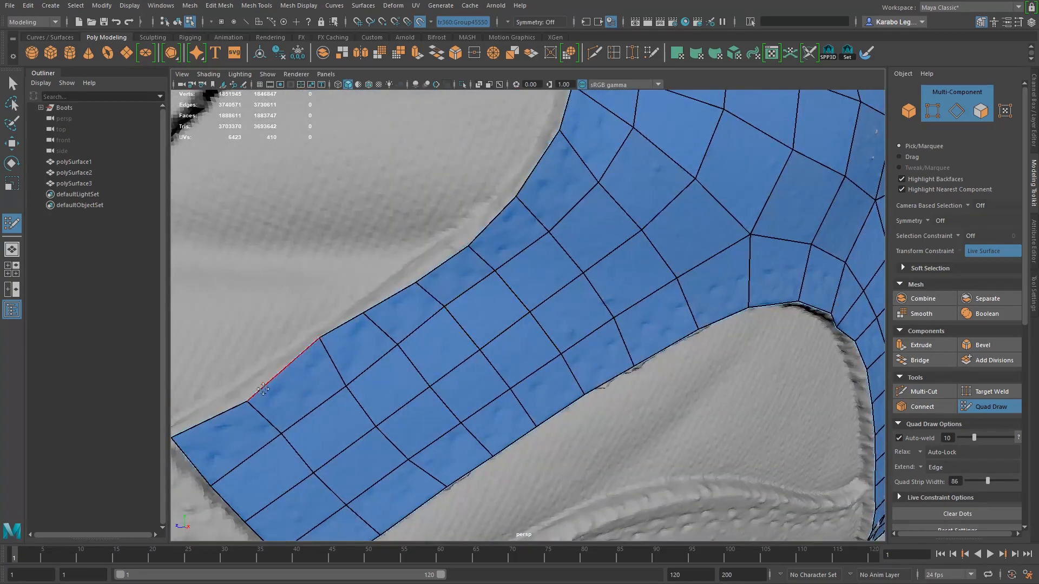
pyautogui.moveTo(247, 402); pyautogui.dragTo(243, 390)
pyautogui.keyDown('alt'); pyautogui.moveTo(227, 410); pyautogui.dragTo(312, 361, button='middle'); pyautogui.keyUp('alt')
pyautogui.moveTo(430, 338); pyautogui.dragTo(427, 342)
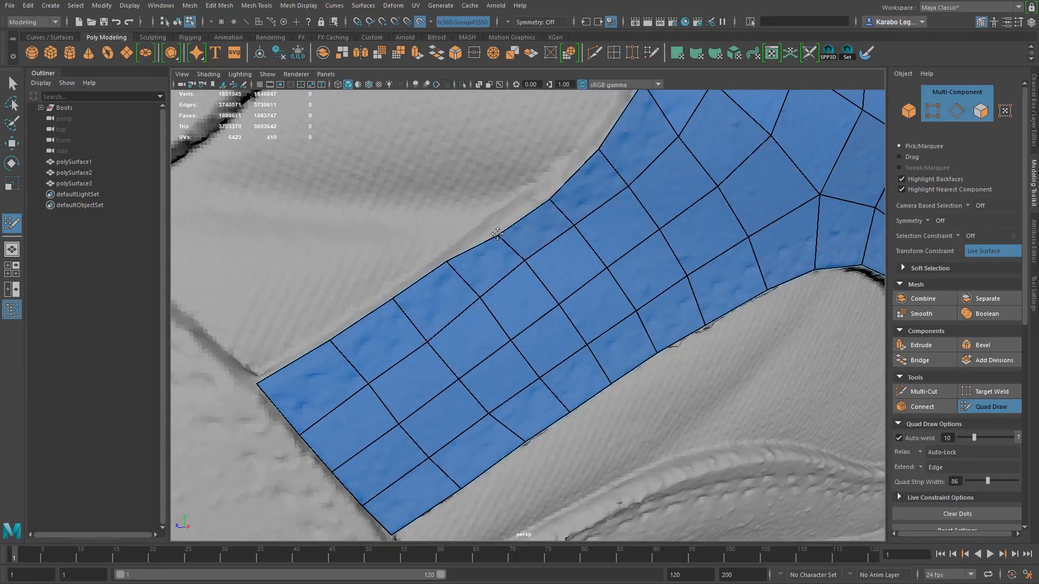
# Adjust the vertices between the front curved seam and the middle of the ankle panel for even spacing
pyautogui.keyDown('alt'); pyautogui.moveTo(616, 217); pyautogui.dragTo(576, 227); pyautogui.keyUp('alt')
pyautogui.scroll(-4, 577, 227)
pyautogui.keyDown('alt'); pyautogui.moveTo(576, 227); pyautogui.dragTo(541, 330, button='middle'); pyautogui.keyUp('alt')
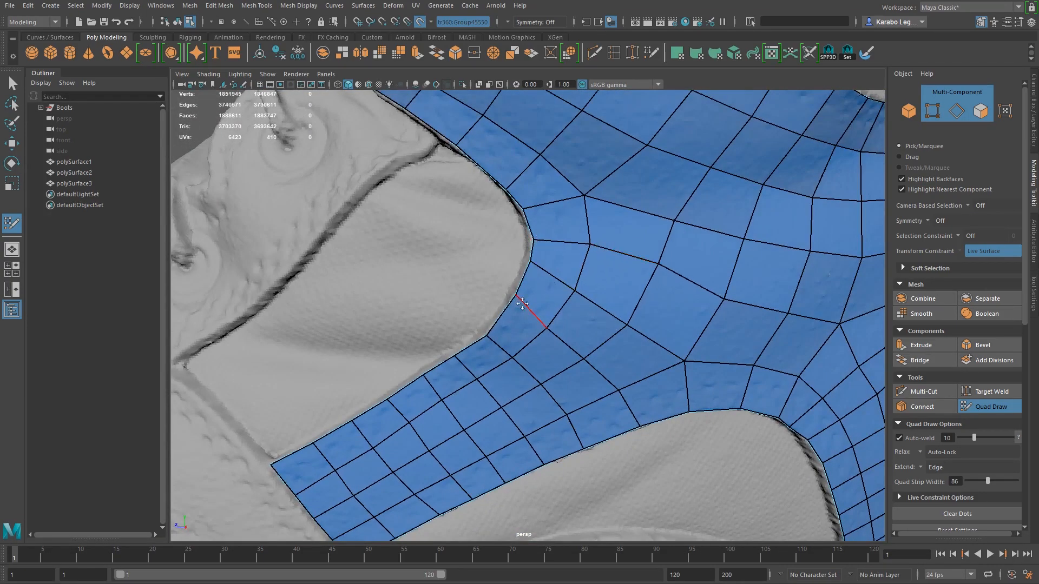
pyautogui.keyDown('alt'); pyautogui.moveTo(592, 378); pyautogui.dragTo(587, 352); pyautogui.keyUp('alt')
pyautogui.keyDown('alt'); pyautogui.moveTo(644, 318); pyautogui.dragTo(482, 319, button='middle'); pyautogui.keyUp('alt')
pyautogui.keyDown('alt'); pyautogui.moveTo(483, 320); pyautogui.dragTo(601, 325, button='right'); pyautogui.keyUp('alt')
pyautogui.moveTo(655, 323); pyautogui.dragTo(638, 320)
pyautogui.moveTo(591, 326); pyautogui.dragTo(573, 325)
# Fine-tune the vertices around the junction of the arch and heel strips to smooth the edge flow
pyautogui.moveTo(593, 328)
pyautogui.keyDown('alt'); pyautogui.mouseDown(button='middle')
pyautogui.moveTo(634, 257)
pyautogui.moveTo(584, 361)
pyautogui.mouseUp(button='middle'); pyautogui.keyUp('alt')
pyautogui.moveTo(687, 393); pyautogui.dragTo(698, 359)
pyautogui.moveTo(687, 393)
pyautogui.keyDown('alt'); pyautogui.mouseDown(button='middle')
pyautogui.moveTo(654, 265)
pyautogui.moveTo(514, 246)
pyautogui.mouseUp(button='middle'); pyautogui.keyUp('alt')
pyautogui.moveTo(731, 220); pyautogui.dragTo(719, 218)
pyautogui.keyDown('alt'); pyautogui.moveTo(649, 303); pyautogui.dragTo(671, 287); pyautogui.keyUp('alt')
pyautogui.keyDown('alt'); pyautogui.moveTo(670, 287); pyautogui.dragTo(590, 217, button='middle'); pyautogui.keyUp('alt')
pyautogui.moveTo(707, 345)
pyautogui.mouseDown()
pyautogui.moveTo(623, 346)
pyautogui.moveTo(727, 345)
pyautogui.mouseUp()
pyautogui.moveTo(728, 344)
pyautogui.keyDown('alt'); pyautogui.mouseDown(button='right')
pyautogui.moveTo(627, 356)
pyautogui.moveTo(720, 347)
pyautogui.mouseUp(button='right'); pyautogui.keyUp('alt')
pyautogui.keyDown('alt'); pyautogui.moveTo(785, 373); pyautogui.dragTo(698, 346, button='right'); pyautogui.keyUp('alt')
pyautogui.keyDown('alt'); pyautogui.moveTo(698, 346); pyautogui.dragTo(638, 325); pyautogui.keyUp('alt')
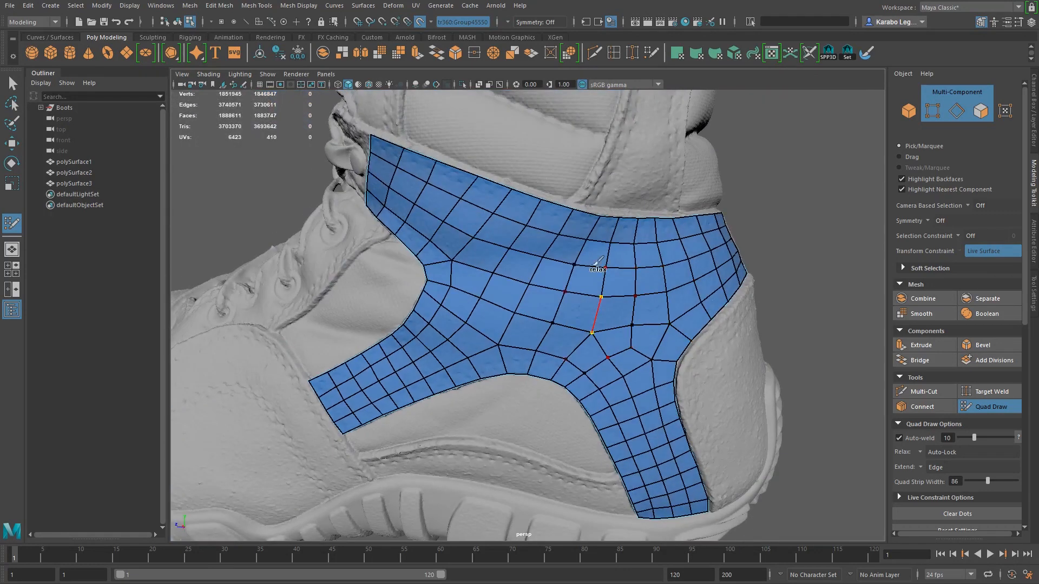
pyautogui.keyDown('alt'); pyautogui.moveTo(710, 266); pyautogui.dragTo(541, 287, button='right'); pyautogui.keyUp('alt')
pyautogui.keyDown('alt'); pyautogui.moveTo(541, 287); pyautogui.dragTo(520, 295); pyautogui.keyUp('alt')
pyautogui.moveTo(489, 295)
pyautogui.keyDown('alt'); pyautogui.mouseDown(button='right')
pyautogui.moveTo(611, 330)
pyautogui.moveTo(608, 372)
pyautogui.mouseUp(button='right'); pyautogui.keyUp('alt')
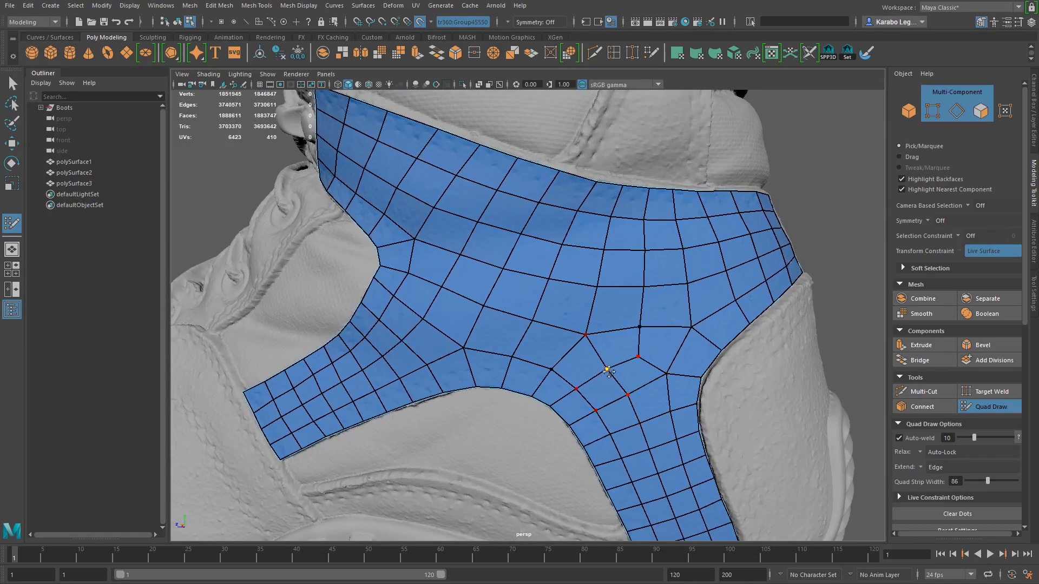
# Extend the collar quads around the back of the heel onto the boot's opposite side, aligning the new vertices with the seams
pyautogui.keyDown('alt'); pyautogui.moveTo(606, 422); pyautogui.dragTo(562, 400, button='right'); pyautogui.keyUp('alt')
pyautogui.keyDown('alt'); pyautogui.moveTo(563, 401); pyautogui.dragTo(444, 347); pyautogui.keyUp('alt')
pyautogui.keyDown('alt'); pyautogui.moveTo(444, 346); pyautogui.dragTo(519, 325, button='right'); pyautogui.keyUp('alt')
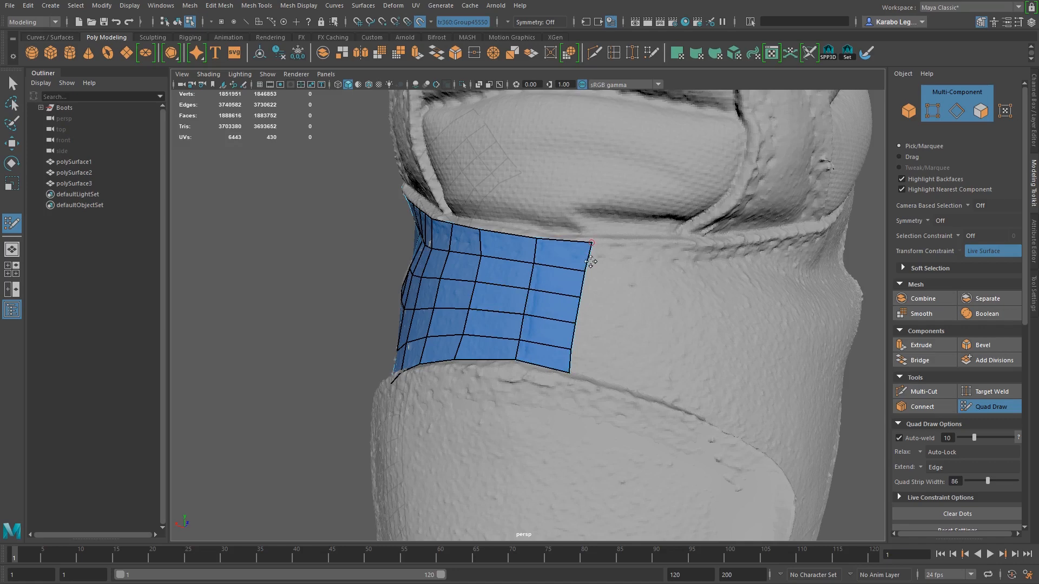
pyautogui.keyDown('alt'); pyautogui.moveTo(593, 269); pyautogui.dragTo(545, 313); pyautogui.keyUp('alt')
pyautogui.moveTo(496, 309); pyautogui.dragTo(546, 318, button='middle')
pyautogui.moveTo(553, 290)
pyautogui.mouseDown()
pyautogui.moveTo(560, 277)
pyautogui.moveTo(556, 295)
pyautogui.mouseUp()
pyautogui.moveTo(542, 328); pyautogui.dragTo(546, 319)
pyautogui.moveTo(536, 347); pyautogui.dragTo(489, 320)
pyautogui.moveTo(450, 270); pyautogui.dragTo(491, 294, button='middle')
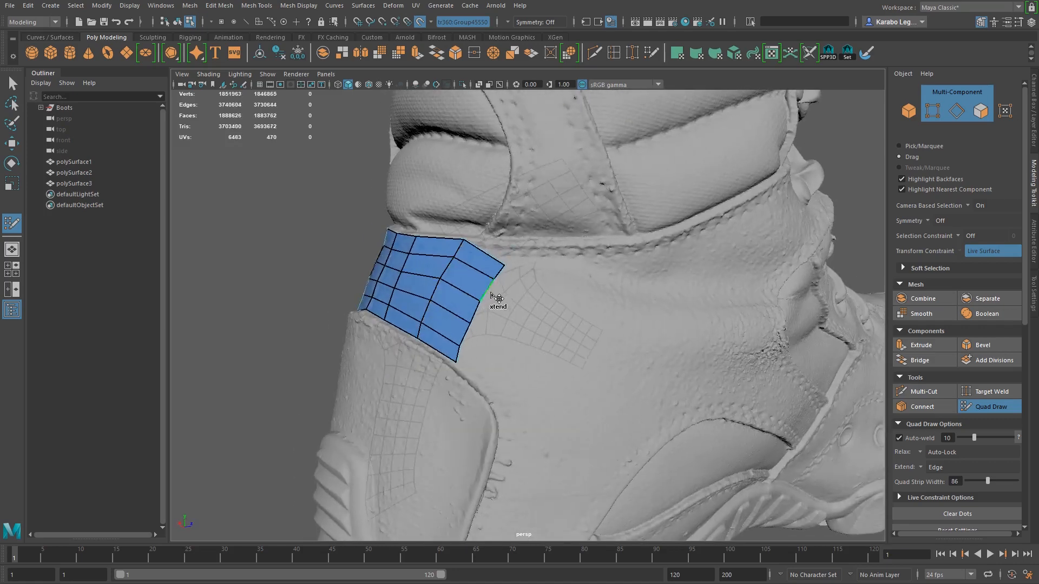
# Add another column of quads to the opposite-side collar patch and fit its end vertices between the collar and heel seams
pyautogui.moveTo(505, 266); pyautogui.dragTo(510, 246)
pyautogui.moveTo(493, 280); pyautogui.dragTo(502, 263)
pyautogui.moveTo(480, 301); pyautogui.dragTo(491, 289)
pyautogui.moveTo(470, 323); pyautogui.dragTo(671, 320)
pyautogui.keyDown('alt'); pyautogui.moveTo(644, 276); pyautogui.dragTo(507, 306); pyautogui.keyUp('alt')
pyautogui.moveTo(498, 299); pyautogui.dragTo(542, 318, button='middle')
pyautogui.moveTo(497, 396)
pyautogui.mouseDown()
pyautogui.moveTo(491, 413)
pyautogui.moveTo(509, 383)
pyautogui.mouseUp()
pyautogui.moveTo(517, 351); pyautogui.dragTo(526, 358)
pyautogui.moveTo(553, 279)
pyautogui.mouseDown()
pyautogui.moveTo(571, 261)
pyautogui.moveTo(566, 284)
pyautogui.mouseUp()
pyautogui.moveTo(530, 323); pyautogui.dragTo(551, 320)
# Place paired guide dots along the sole seam and up the rear slope of the arch seam
pyautogui.scroll(-3, 507, 361)
pyautogui.moveTo(508, 357)
pyautogui.keyDown('alt'); pyautogui.mouseDown()
pyautogui.moveTo(546, 373)
pyautogui.moveTo(570, 332)
pyautogui.moveTo(506, 344)
pyautogui.moveTo(522, 351)
pyautogui.mouseUp(); pyautogui.keyUp('alt')
pyautogui.keyDown('alt'); pyautogui.moveTo(378, 509); pyautogui.dragTo(400, 431, button='middle'); pyautogui.keyUp('alt')
pyautogui.scroll(5, 400, 431)
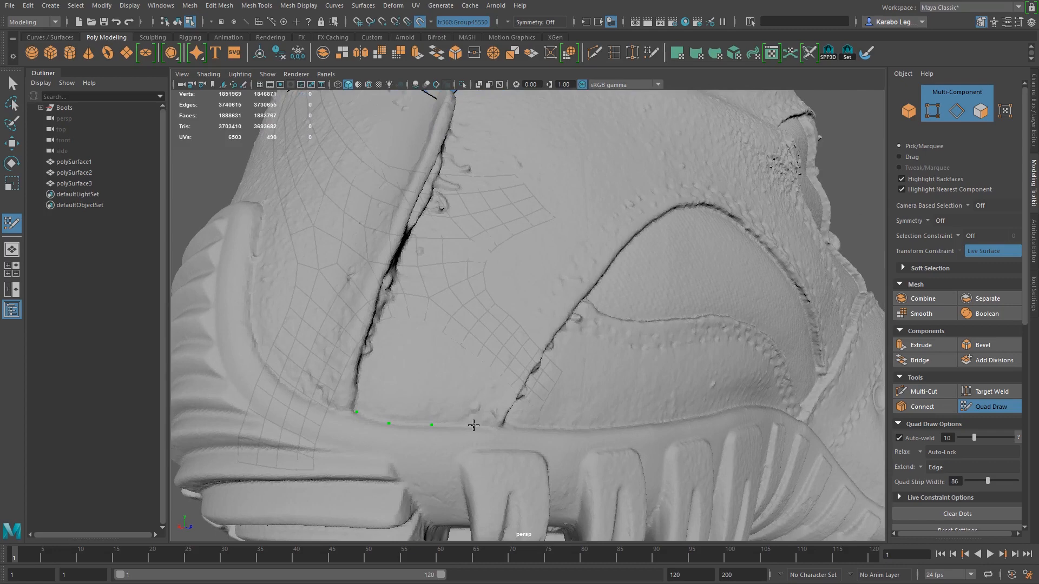
pyautogui.click(541, 359)
pyautogui.click(515, 348)
pyautogui.keyDown('alt'); pyautogui.moveTo(541, 354); pyautogui.dragTo(479, 399, button='middle'); pyautogui.keyUp('alt')
pyautogui.scroll(3, 478, 400)
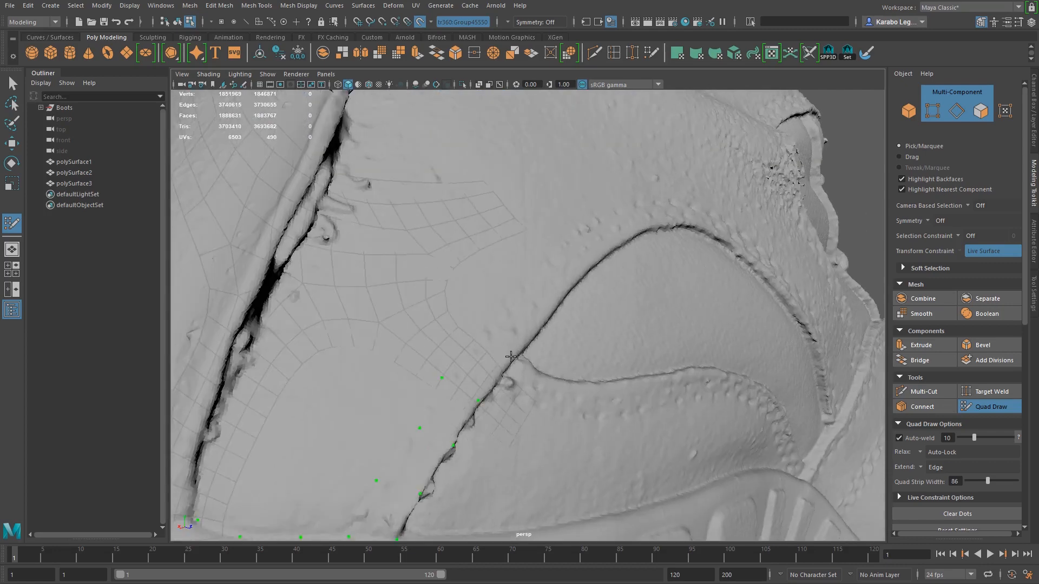
pyautogui.keyDown('alt'); pyautogui.moveTo(511, 356); pyautogui.dragTo(466, 360, button='middle'); pyautogui.keyUp('alt')
pyautogui.keyDown('alt'); pyautogui.moveTo(482, 290); pyautogui.dragTo(468, 349, button='middle'); pyautogui.keyUp('alt')
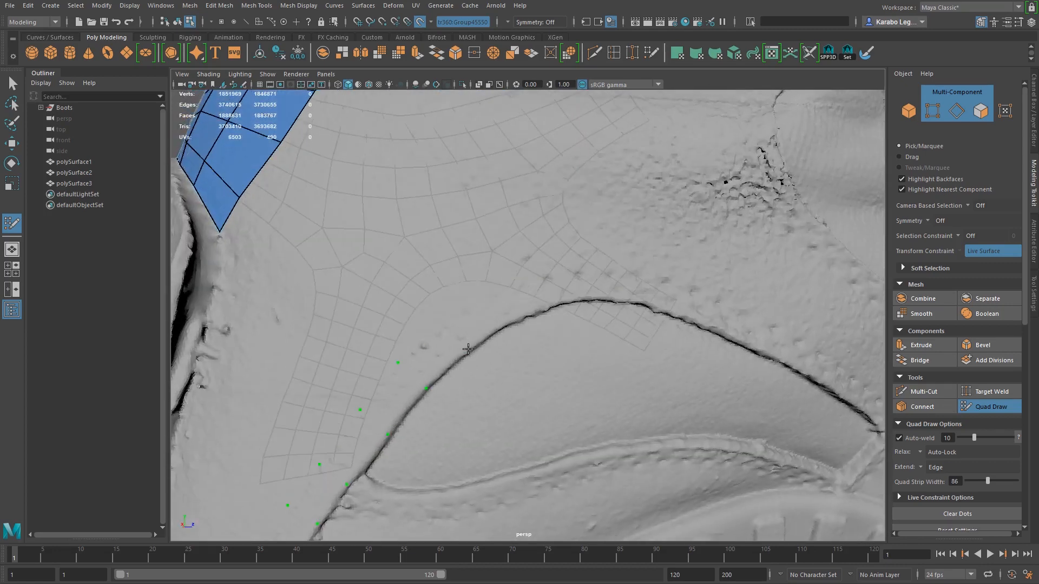
pyautogui.click(557, 302)
pyautogui.click(547, 264)
# Continue the paired guide dots over the top of the arch seam and down to its toe-side end
pyautogui.keyDown('alt'); pyautogui.moveTo(590, 303); pyautogui.dragTo(560, 311); pyautogui.keyUp('alt')
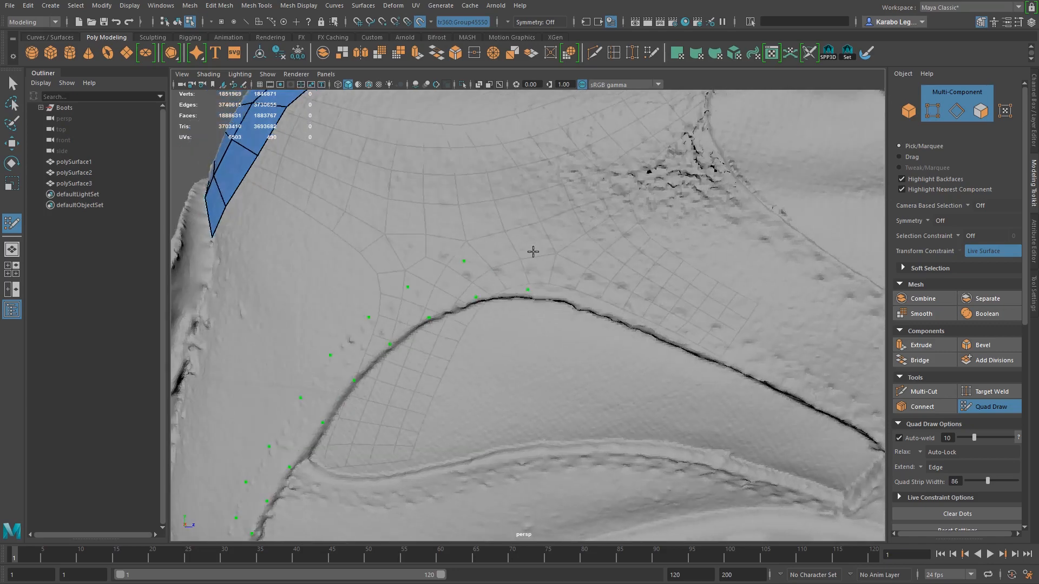
pyautogui.click(566, 298)
pyautogui.click(582, 257)
pyautogui.keyDown('alt'); pyautogui.moveTo(585, 271); pyautogui.dragTo(522, 286); pyautogui.keyUp('alt')
pyautogui.click(522, 287)
pyautogui.click(536, 246)
pyautogui.keyDown('alt'); pyautogui.moveTo(611, 332); pyautogui.dragTo(675, 352); pyautogui.keyUp('alt')
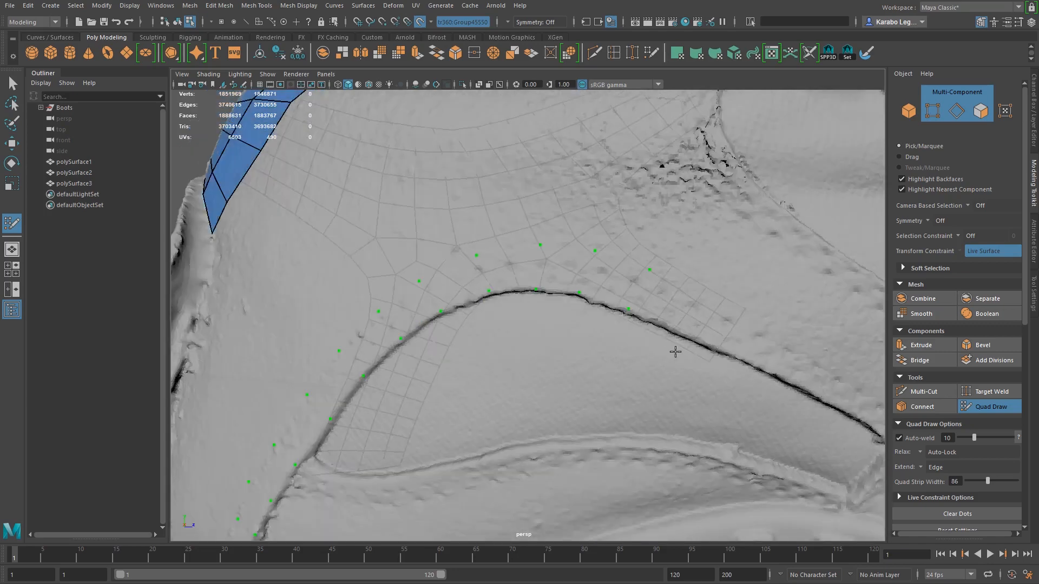
pyautogui.keyDown('alt'); pyautogui.moveTo(675, 352); pyautogui.dragTo(546, 303, button='middle'); pyautogui.keyUp('alt')
pyautogui.click(535, 290)
pyautogui.keyDown('alt'); pyautogui.moveTo(597, 283); pyautogui.dragTo(546, 285); pyautogui.keyUp('alt')
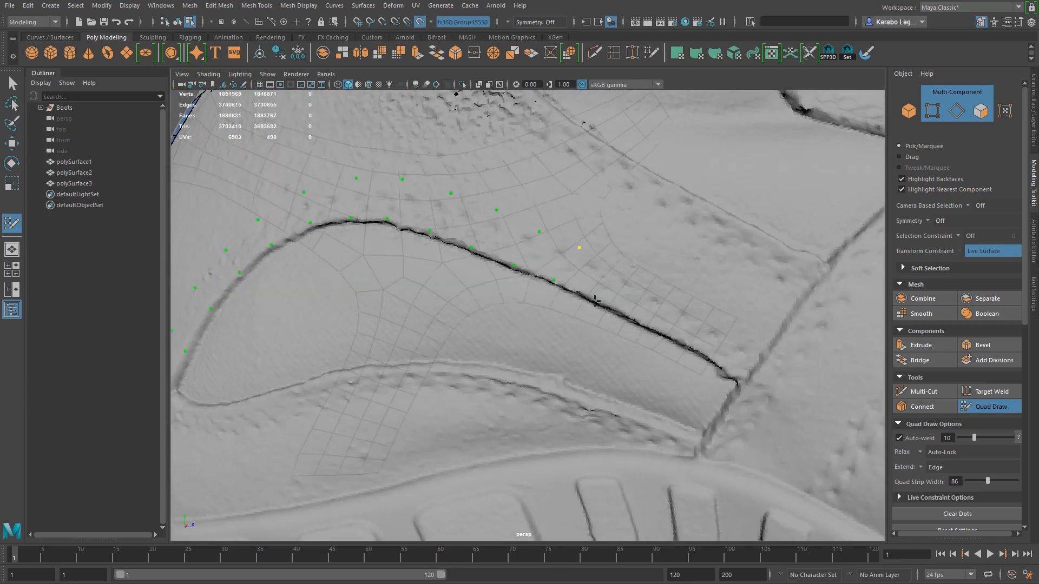
pyautogui.keyDown('alt'); pyautogui.moveTo(758, 353); pyautogui.dragTo(555, 375); pyautogui.keyUp('alt')
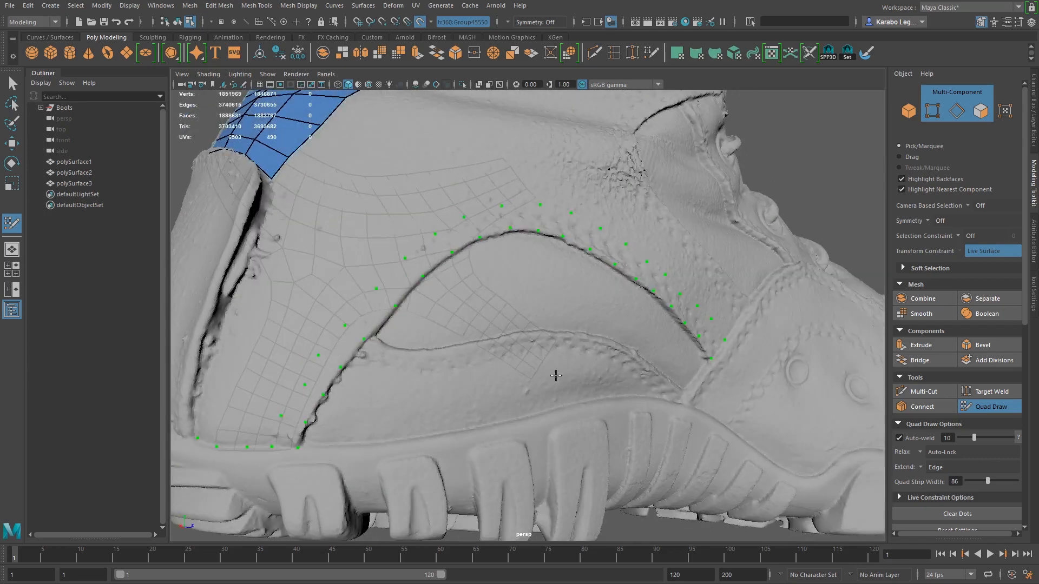
pyautogui.keyDown('shift'); pyautogui.moveTo(296, 431); pyautogui.dragTo(332, 361); pyautogui.keyUp('shift')
pyautogui.hotkey('ctrl', 'z')
pyautogui.hotkey('ctrl', 'z')
# Fill the paired dots along the arch seam with a continuous strip of quads and adjust one of its vertices
pyautogui.moveTo(298, 403)
pyautogui.keyDown('shift'); pyautogui.mouseDown()
pyautogui.moveTo(438, 235)
pyautogui.moveTo(630, 260)
pyautogui.moveTo(712, 340)
pyautogui.mouseUp(); pyautogui.keyUp('shift')
pyautogui.scroll(-5, 541, 352)
pyautogui.moveTo(302, 359)
pyautogui.keyDown('alt'); pyautogui.mouseDown()
pyautogui.moveTo(448, 368)
pyautogui.moveTo(320, 373)
pyautogui.mouseUp(); pyautogui.keyUp('alt')
pyautogui.scroll(5, 568, 375)
pyautogui.keyDown('alt'); pyautogui.moveTo(649, 368); pyautogui.dragTo(567, 375); pyautogui.keyUp('alt')
pyautogui.moveTo(632, 313); pyautogui.dragTo(637, 304)
# Place guide dots along the lower heel seam and fill the area up to the arch strip with quads
pyautogui.keyDown('alt'); pyautogui.moveTo(690, 397); pyautogui.dragTo(661, 397); pyautogui.keyUp('alt')
pyautogui.scroll(-5, 583, 238)
pyautogui.keyDown('alt'); pyautogui.moveTo(465, 254); pyautogui.dragTo(535, 258); pyautogui.keyUp('alt')
pyautogui.scroll(4, 422, 309)
pyautogui.click(356, 392)
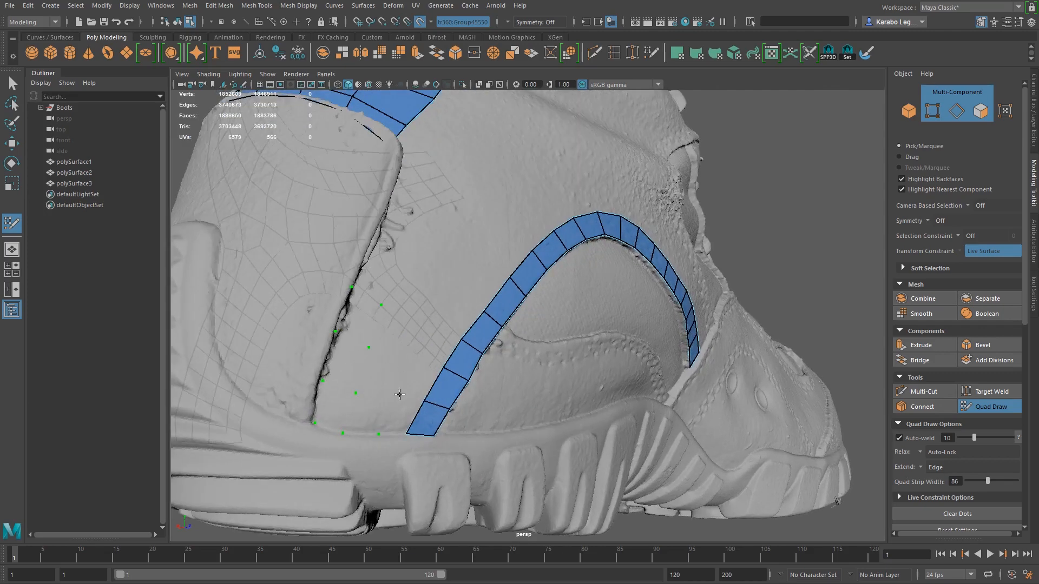
pyautogui.click(404, 304)
pyautogui.moveTo(428, 319)
pyautogui.keyDown('alt'); pyautogui.mouseDown()
pyautogui.moveTo(417, 304)
pyautogui.moveTo(396, 328)
pyautogui.mouseUp(); pyautogui.keyUp('alt')
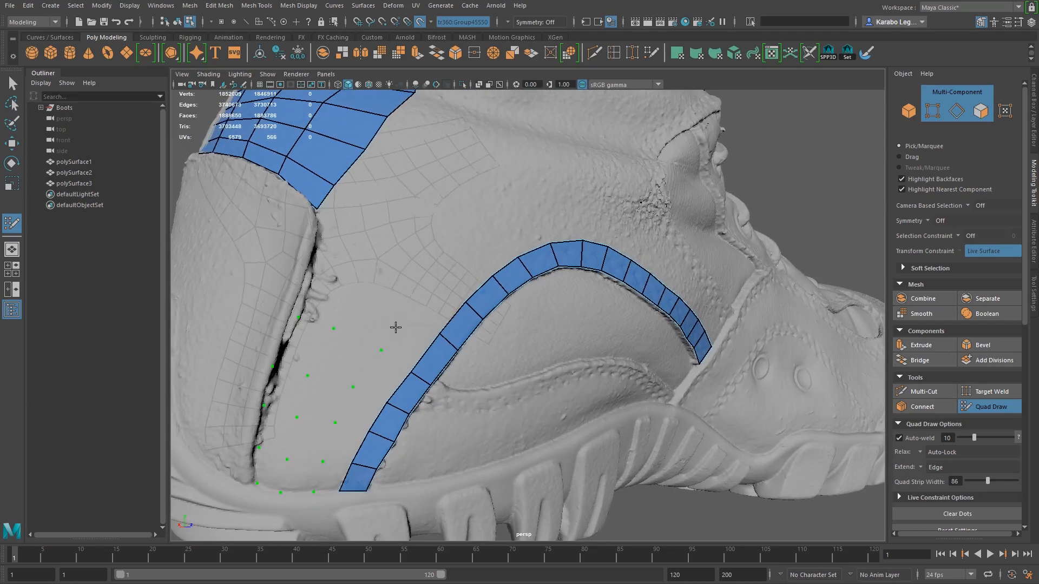
pyautogui.moveTo(272, 457)
pyautogui.keyDown('shift'); pyautogui.mouseDown()
pyautogui.moveTo(315, 304)
pyautogui.moveTo(315, 458)
pyautogui.moveTo(371, 325)
pyautogui.moveTo(390, 359)
pyautogui.moveTo(308, 397)
pyautogui.mouseUp(); pyautogui.keyUp('shift')
pyautogui.keyDown('alt'); pyautogui.moveTo(217, 372); pyautogui.dragTo(341, 379); pyautogui.keyUp('alt')
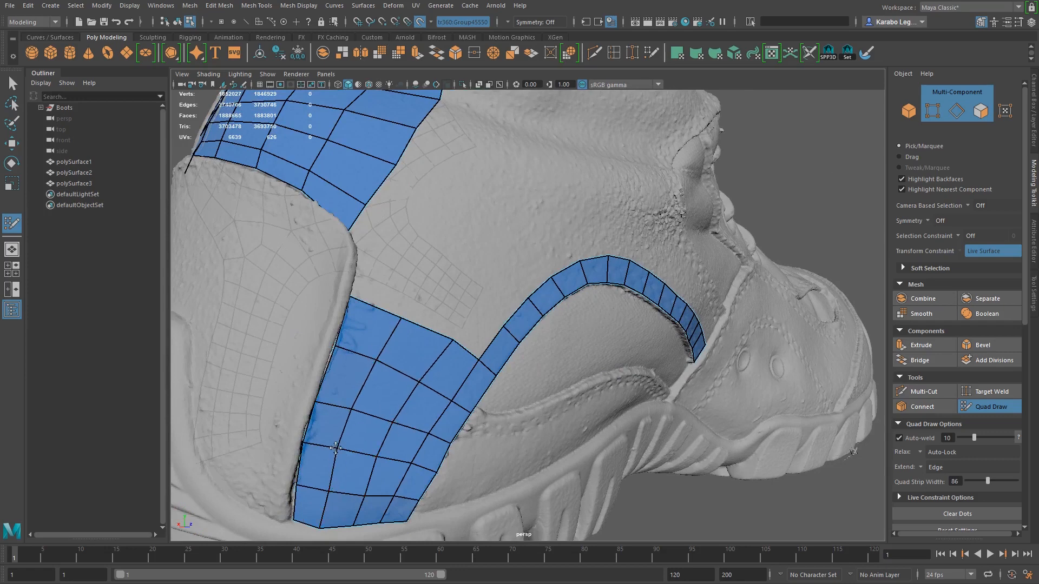
# Bridge the lower rear section to the collar patch with quads, widen the patch's open edge, and insert an edge loop across it
pyautogui.moveTo(351, 419)
pyautogui.keyDown('alt'); pyautogui.mouseDown()
pyautogui.moveTo(299, 355)
pyautogui.moveTo(368, 351)
pyautogui.moveTo(421, 325)
pyautogui.moveTo(417, 340)
pyautogui.mouseUp(); pyautogui.keyUp('alt')
pyautogui.keyDown('shift'); pyautogui.click(320, 379); pyautogui.keyUp('shift')
pyautogui.moveTo(428, 293); pyautogui.dragTo(447, 306)
pyautogui.moveTo(444, 254); pyautogui.dragTo(470, 265)
pyautogui.moveTo(460, 218); pyautogui.dragTo(488, 226)
pyautogui.moveTo(464, 191); pyautogui.dragTo(505, 192)
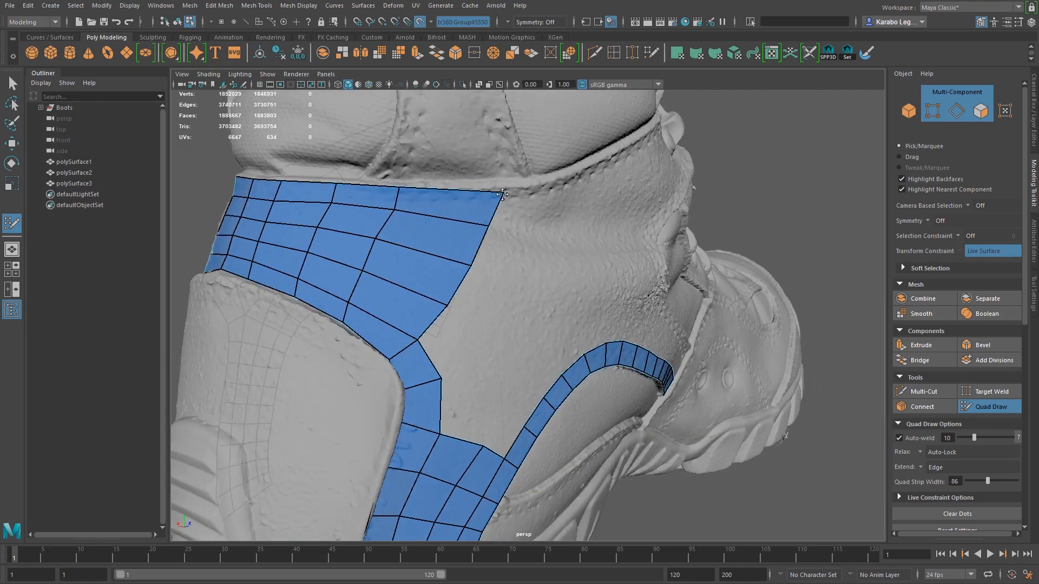
pyautogui.keyDown('ctrl'); pyautogui.click(396, 308); pyautogui.keyUp('ctrl')
pyautogui.keyDown('alt'); pyautogui.moveTo(395, 308); pyautogui.dragTo(448, 339); pyautogui.keyUp('alt')
pyautogui.keyDown('alt'); pyautogui.moveTo(471, 291); pyautogui.dragTo(468, 263); pyautogui.keyUp('alt')
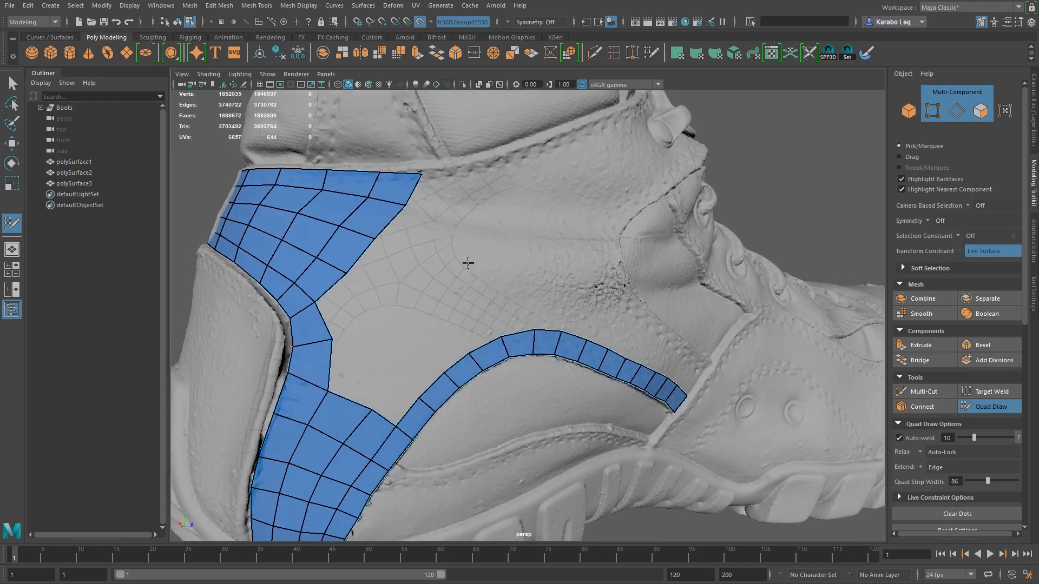
# Build a quad strip along the toe-side upper seam from guide dots and fill the gap down to the arch strip
pyautogui.keyDown('alt'); pyautogui.moveTo(674, 334); pyautogui.dragTo(562, 411); pyautogui.keyUp('alt')
pyautogui.scroll(3, 562, 411)
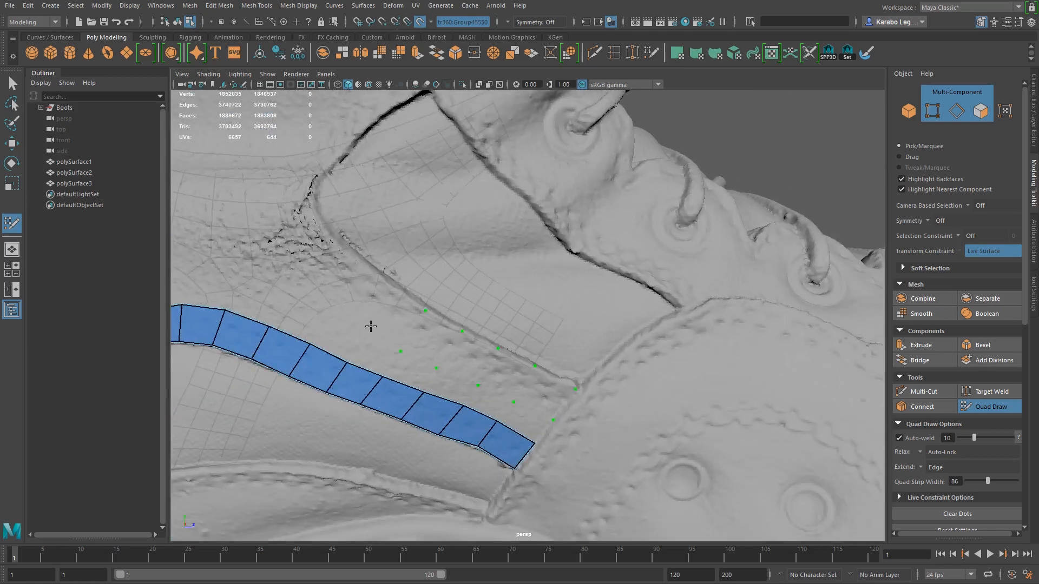
pyautogui.moveTo(541, 399)
pyautogui.keyDown('shift'); pyautogui.mouseDown()
pyautogui.moveTo(484, 378)
pyautogui.moveTo(330, 272)
pyautogui.mouseUp(); pyautogui.keyUp('shift')
pyautogui.hotkey('ctrl', 'z')
pyautogui.hotkey('ctrl', 'z')
pyautogui.hotkey('ctrl', 'z')
pyautogui.hotkey('ctrl', 'z')
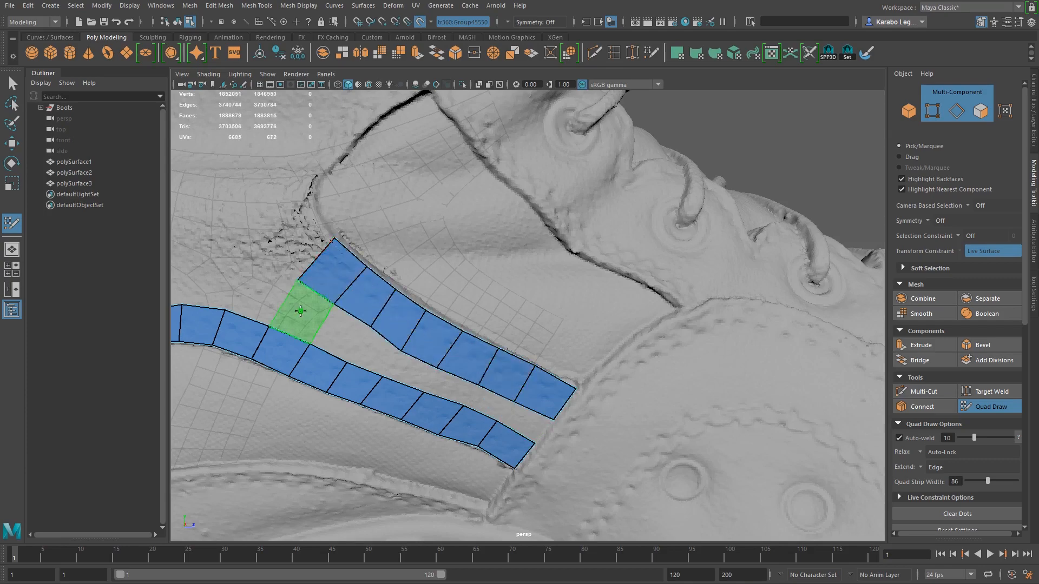
pyautogui.keyDown('shift'); pyautogui.moveTo(300, 307); pyautogui.dragTo(525, 422); pyautogui.keyUp('shift')
# Place guide dots around the curved front seam, fill them with a quad strip, and join it to the toe-side strip
pyautogui.scroll(-3, 460, 359)
pyautogui.keyDown('alt'); pyautogui.moveTo(459, 360); pyautogui.dragTo(620, 470, button='middle'); pyautogui.keyUp('alt')
pyautogui.scroll(1, 620, 471)
pyautogui.click(559, 365)
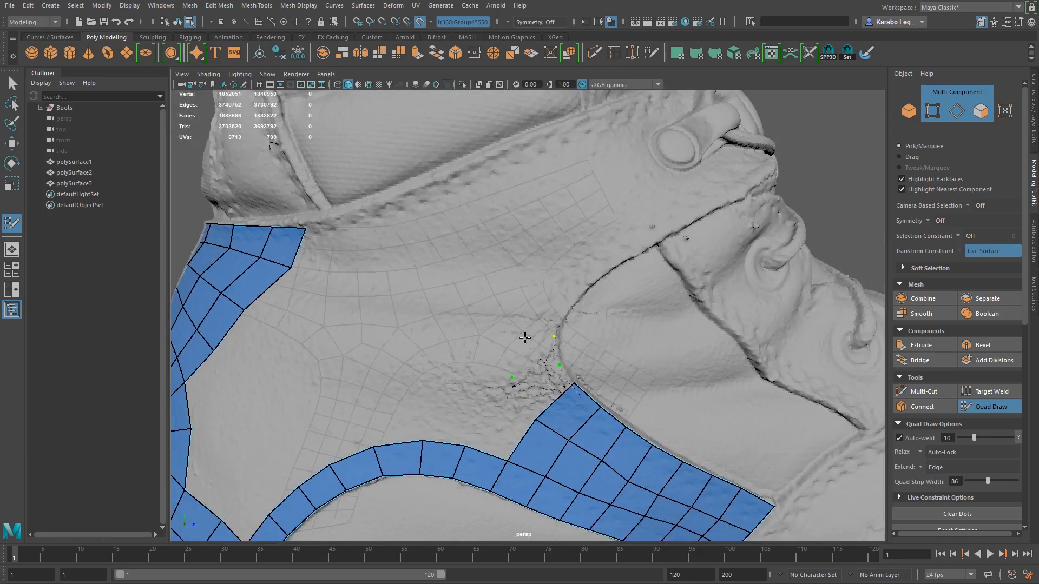
pyautogui.keyDown('alt'); pyautogui.moveTo(532, 340); pyautogui.dragTo(566, 420, button='middle'); pyautogui.keyUp('alt')
pyautogui.click(541, 408)
pyautogui.click(574, 361)
pyautogui.click(603, 383)
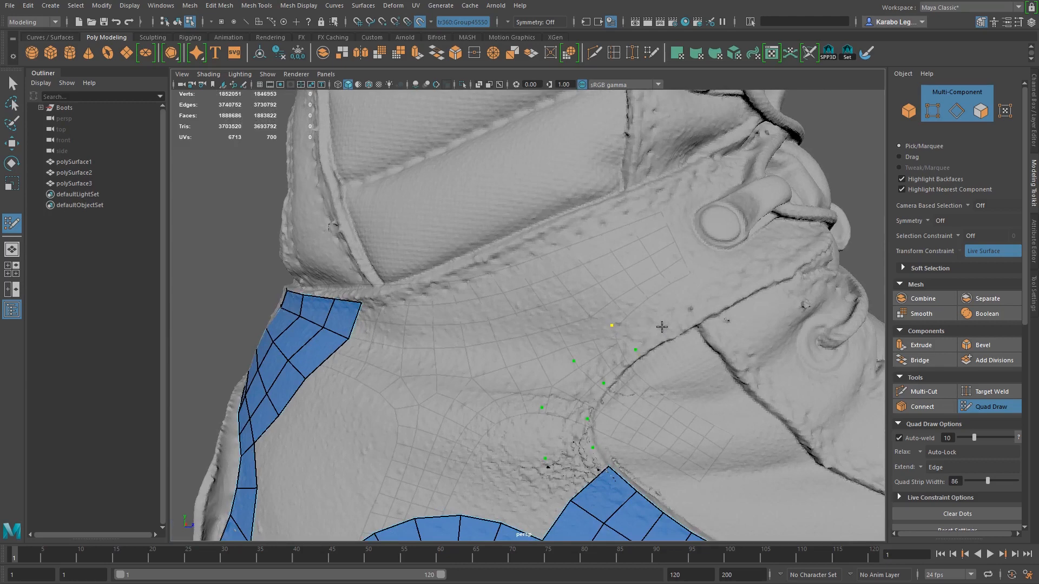
pyautogui.moveTo(573, 465)
pyautogui.keyDown('shift'); pyautogui.mouseDown()
pyautogui.moveTo(560, 422)
pyautogui.moveTo(666, 306)
pyautogui.moveTo(702, 378)
pyautogui.mouseUp(); pyautogui.keyUp('shift')
pyautogui.scroll(-3, 702, 378)
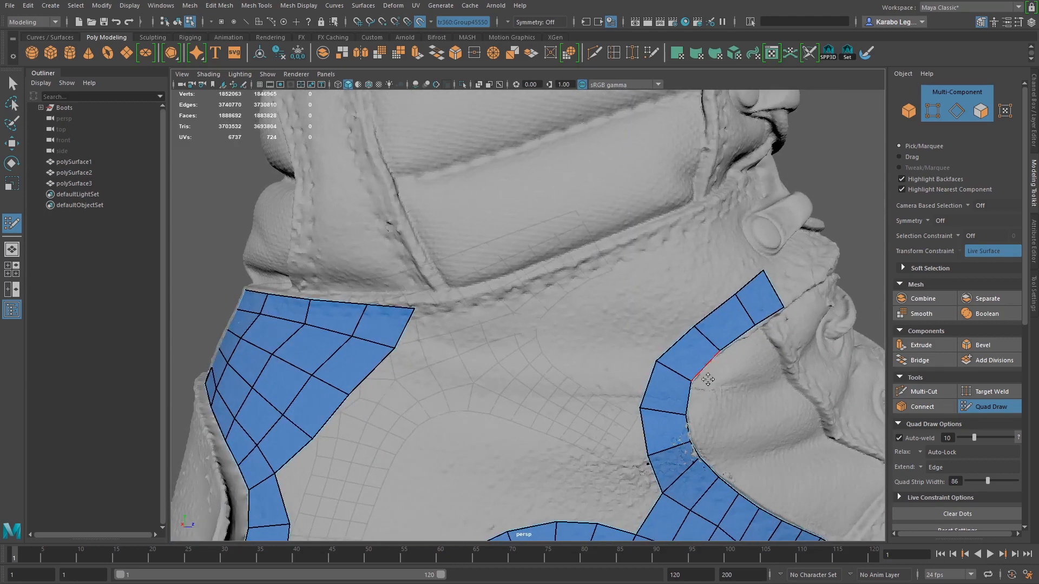
pyautogui.keyDown('alt'); pyautogui.moveTo(702, 378); pyautogui.dragTo(720, 363, button='middle'); pyautogui.keyUp('alt')
pyautogui.keyDown('shift'); pyautogui.click(660, 458); pyautogui.keyUp('shift')
# Even out the vertices near the front junction and insert an edge loop through the toe-side strip
pyautogui.keyDown('alt'); pyautogui.moveTo(660, 459); pyautogui.dragTo(642, 471); pyautogui.keyUp('alt')
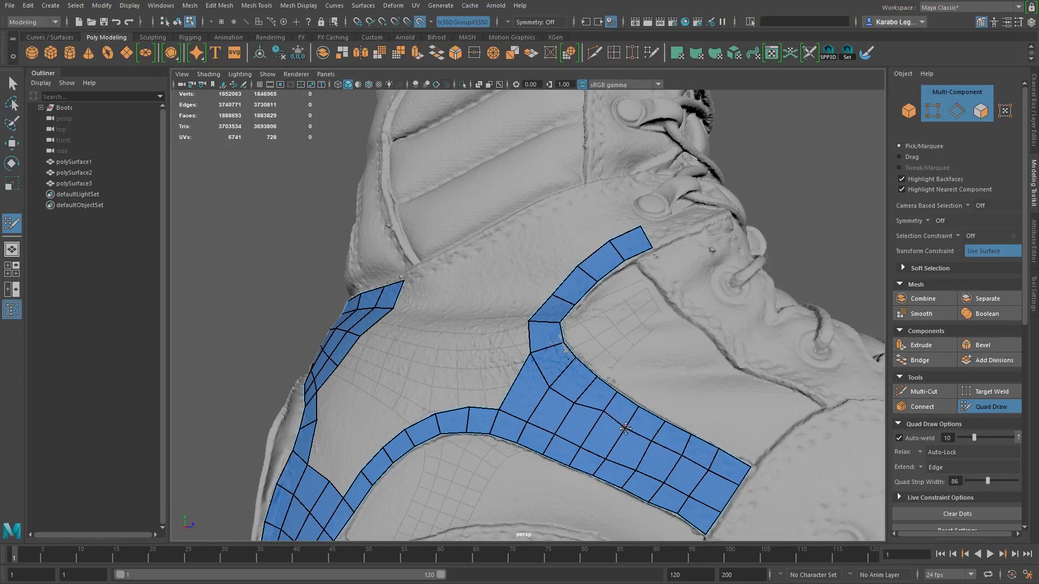
pyautogui.moveTo(561, 395); pyautogui.dragTo(569, 387)
pyautogui.moveTo(627, 427); pyautogui.dragTo(628, 424)
pyautogui.moveTo(529, 338)
pyautogui.mouseDown()
pyautogui.moveTo(563, 390)
pyautogui.moveTo(611, 394)
pyautogui.moveTo(579, 412)
pyautogui.mouseUp()
pyautogui.scroll(-3, 563, 390)
pyautogui.scroll(3, 563, 391)
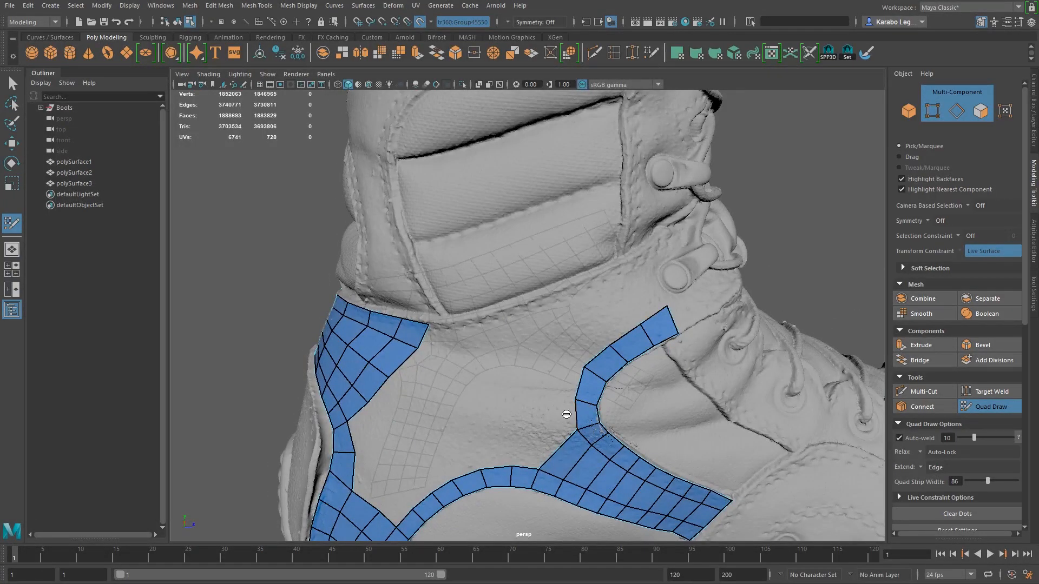
pyautogui.moveTo(573, 424); pyautogui.dragTo(547, 420, button='middle')
pyautogui.moveTo(559, 409); pyautogui.dragTo(472, 401)
pyautogui.hotkey('ctrl', 'z')
pyautogui.scroll(3, 563, 455)
pyautogui.keyDown('ctrl'); pyautogui.click(640, 527); pyautogui.keyUp('ctrl')
pyautogui.scroll(-2, 640, 527)
pyautogui.keyDown('alt'); pyautogui.moveTo(638, 489); pyautogui.dragTo(674, 490); pyautogui.keyUp('alt')
pyautogui.scroll(3, 638, 477)
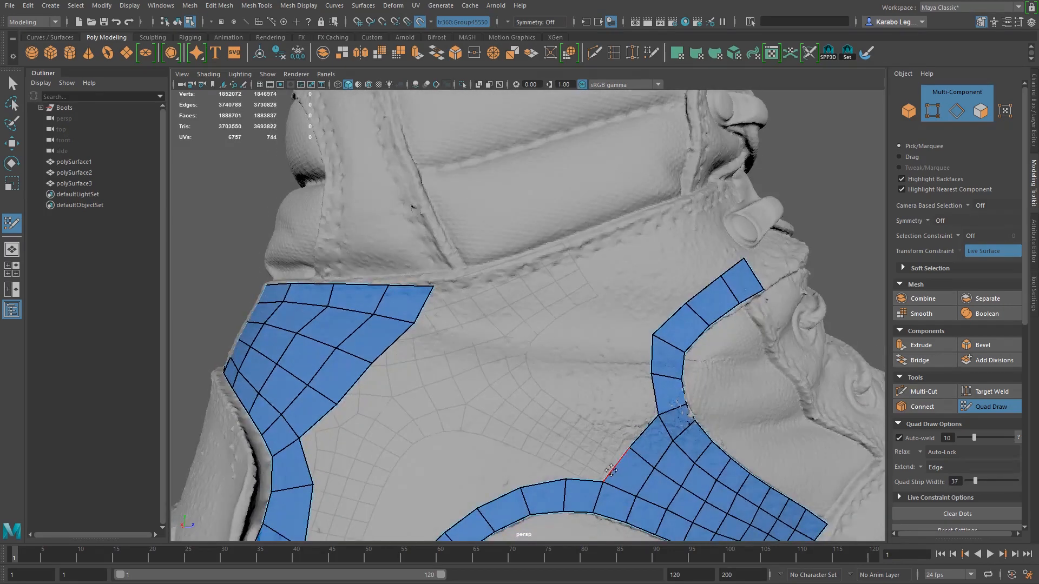
# Extend quads from the toe-side strip's rear edge into the open panel and weld them to the neighboring strips
pyautogui.moveTo(618, 464); pyautogui.dragTo(591, 444, button='middle')
pyautogui.moveTo(576, 460); pyautogui.dragTo(570, 466)
pyautogui.moveTo(632, 396); pyautogui.dragTo(651, 375)
pyautogui.moveTo(604, 428); pyautogui.dragTo(600, 415)
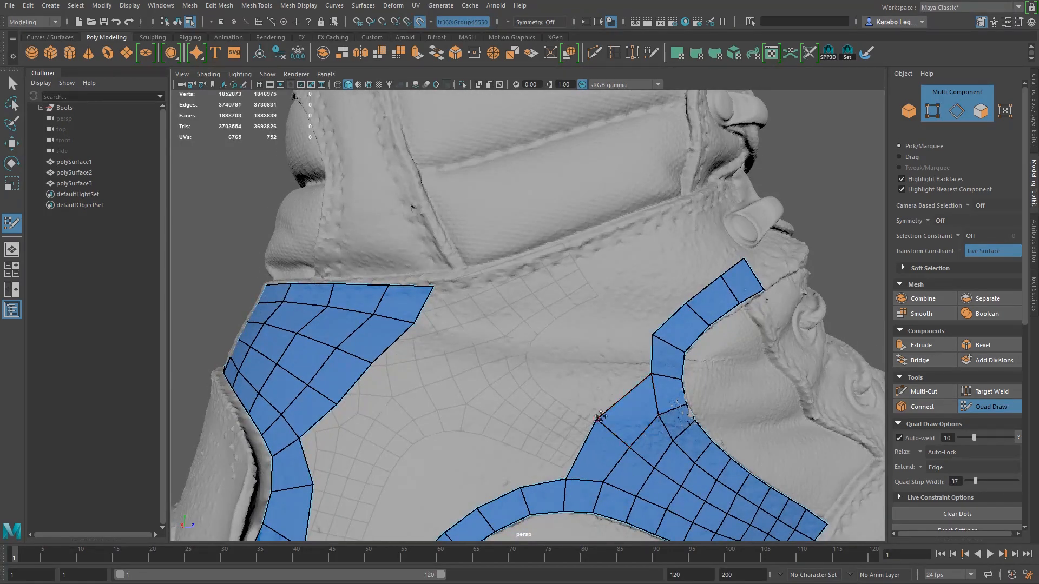
pyautogui.scroll(-3, 595, 427)
# Extend a row of quads from the upper edge of the lower rear section and reposition the surrounding vertices for even spacing
pyautogui.moveTo(419, 478); pyautogui.dragTo(436, 456, button='middle')
pyautogui.moveTo(417, 429)
pyautogui.mouseDown()
pyautogui.moveTo(405, 413)
pyautogui.moveTo(488, 463)
pyautogui.moveTo(470, 477)
pyautogui.moveTo(459, 449)
pyautogui.mouseUp()
pyautogui.moveTo(515, 488); pyautogui.dragTo(469, 483)
pyautogui.moveTo(429, 479); pyautogui.dragTo(401, 465)
pyautogui.keyDown('alt'); pyautogui.moveTo(373, 481); pyautogui.dragTo(411, 481, button='right'); pyautogui.keyUp('alt')
pyautogui.keyDown('alt'); pyautogui.moveTo(379, 486); pyautogui.dragTo(454, 418, button='middle'); pyautogui.keyUp('alt')
pyautogui.moveTo(436, 389); pyautogui.dragTo(417, 446)
pyautogui.moveTo(456, 448)
pyautogui.mouseDown()
pyautogui.moveTo(453, 458)
pyautogui.moveTo(491, 475)
pyautogui.mouseUp()
pyautogui.moveTo(480, 410); pyautogui.dragTo(469, 424)
pyautogui.moveTo(522, 432)
pyautogui.mouseDown()
pyautogui.moveTo(513, 438)
pyautogui.moveTo(553, 458)
pyautogui.mouseUp()
pyautogui.moveTo(433, 405); pyautogui.dragTo(432, 410)
pyautogui.moveTo(443, 370); pyautogui.dragTo(440, 381)
pyautogui.moveTo(491, 376)
pyautogui.mouseDown()
pyautogui.moveTo(487, 386)
pyautogui.moveTo(538, 401)
pyautogui.mouseUp()
# Extend the lower rear section once more along the arch strip and smooth the spacing of its vertices
pyautogui.moveTo(523, 397); pyautogui.dragTo(543, 375, button='middle')
pyautogui.moveTo(598, 388); pyautogui.dragTo(607, 392)
pyautogui.moveTo(504, 358); pyautogui.dragTo(497, 354)
pyautogui.moveTo(483, 337); pyautogui.dragTo(484, 341)
pyautogui.moveTo(443, 349); pyautogui.dragTo(486, 346)
pyautogui.moveTo(498, 354); pyautogui.dragTo(486, 347)
pyautogui.moveTo(488, 386); pyautogui.dragTo(483, 385)
pyautogui.scroll(-4, 485, 384)
pyautogui.keyDown('alt'); pyautogui.moveTo(539, 368); pyautogui.dragTo(511, 383); pyautogui.keyUp('alt')
pyautogui.moveTo(505, 406); pyautogui.dragTo(529, 399)
pyautogui.scroll(3, 533, 400)
pyautogui.scroll(2, 540, 407)
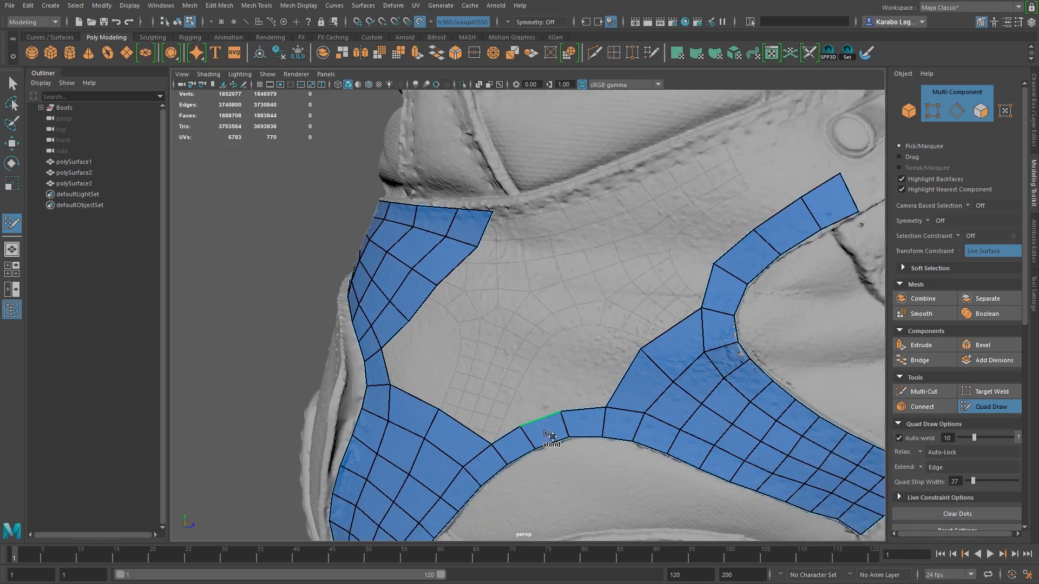
# Extend a row of quads above the top of the arch strip and connect it to the front junction quads
pyautogui.moveTo(542, 430); pyautogui.dragTo(529, 390, button='middle')
pyautogui.moveTo(592, 366); pyautogui.dragTo(568, 369)
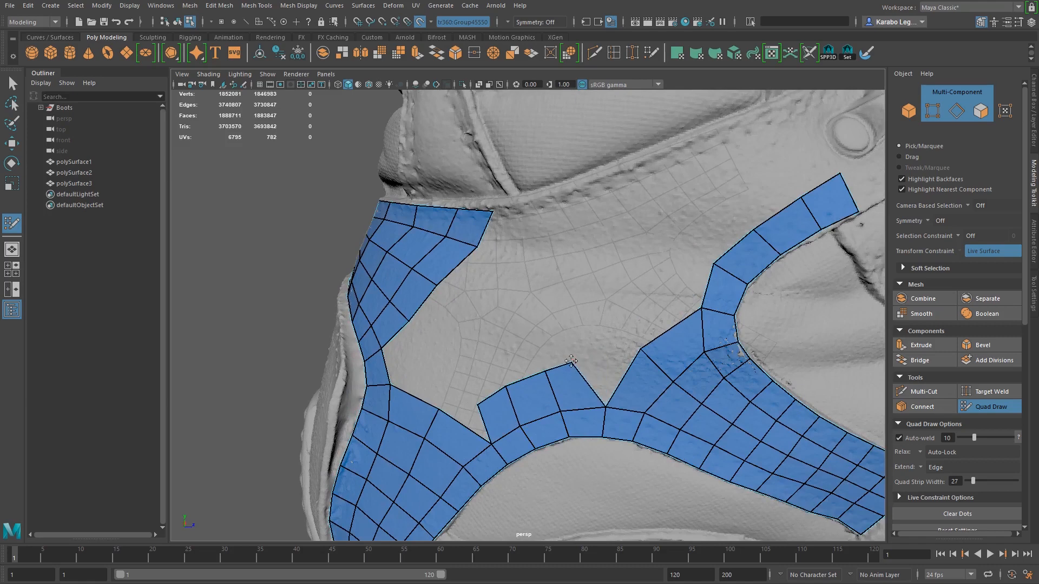
pyautogui.moveTo(623, 378); pyautogui.dragTo(582, 351, button='middle')
pyautogui.moveTo(568, 369); pyautogui.dragTo(568, 362)
pyautogui.moveTo(601, 323); pyautogui.dragTo(646, 359)
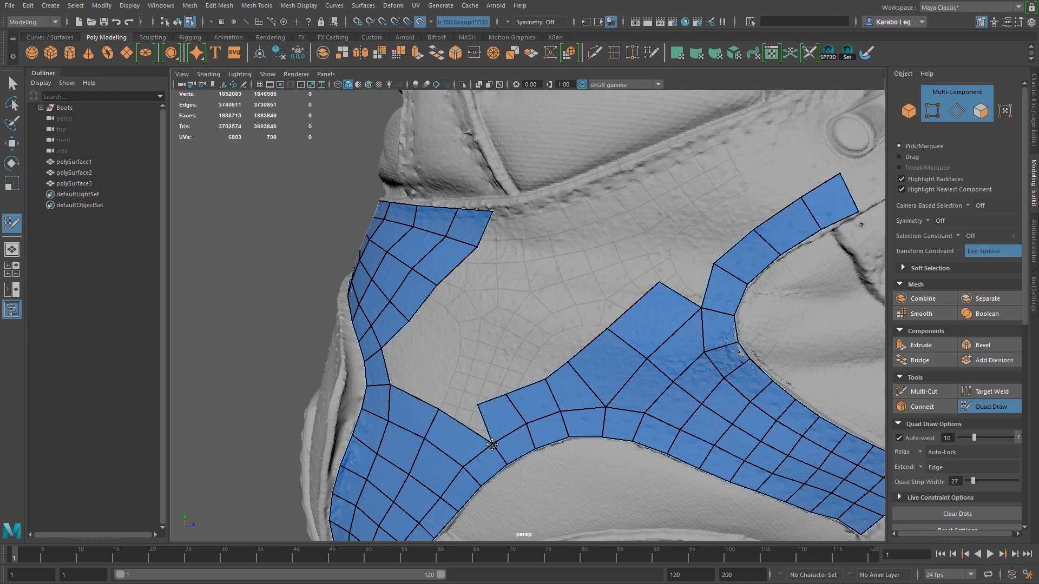
# Place guide dots below the collar seam, fill quads from the rear patch to the front strip, and insert an edge loop
pyautogui.keyDown('alt'); pyautogui.moveTo(462, 375); pyautogui.dragTo(444, 432, button='middle'); pyautogui.keyUp('alt')
pyautogui.keyDown('alt'); pyautogui.moveTo(455, 401); pyautogui.dragTo(498, 401); pyautogui.keyUp('alt')
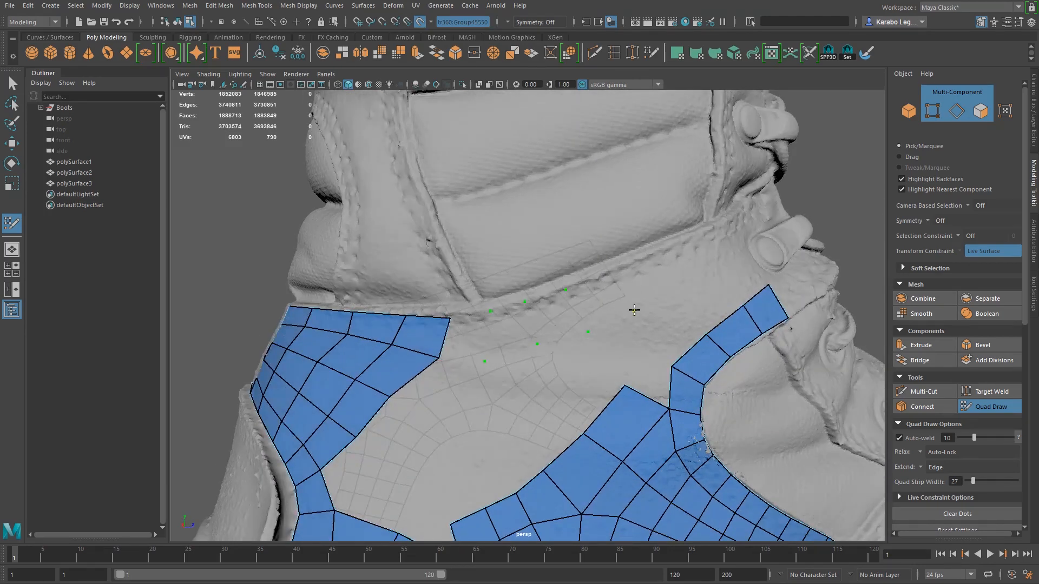
pyautogui.keyDown('alt'); pyautogui.moveTo(634, 309); pyautogui.dragTo(565, 337); pyautogui.keyUp('alt')
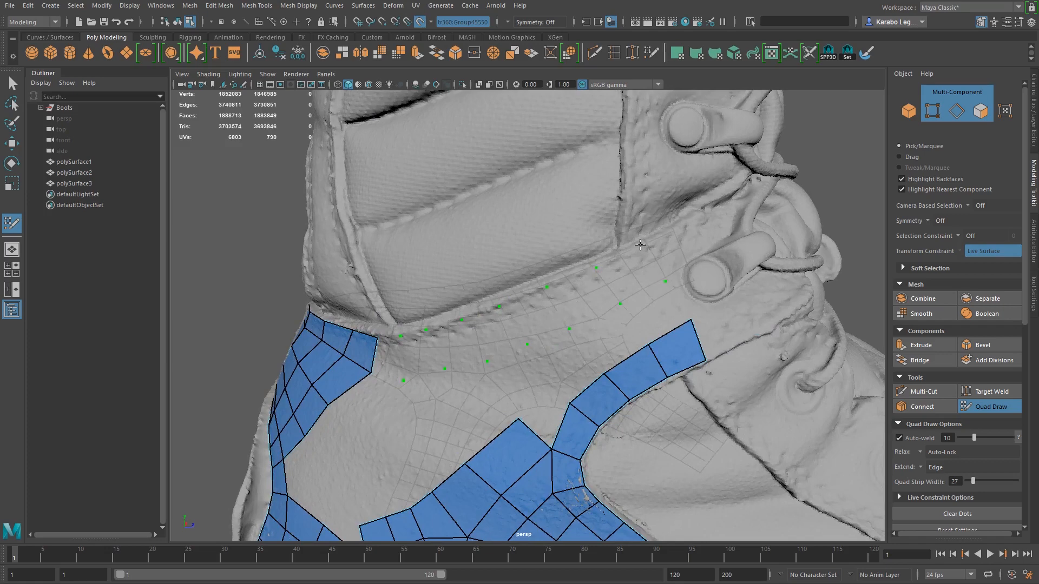
pyautogui.moveTo(388, 359)
pyautogui.keyDown('shift'); pyautogui.mouseDown()
pyautogui.moveTo(584, 297)
pyautogui.moveTo(563, 360)
pyautogui.mouseUp(); pyautogui.keyUp('shift')
pyautogui.keyDown('alt'); pyautogui.moveTo(484, 380); pyautogui.dragTo(513, 377); pyautogui.keyUp('alt')
pyautogui.keyDown('ctrl'); pyautogui.click(633, 324); pyautogui.keyUp('ctrl')
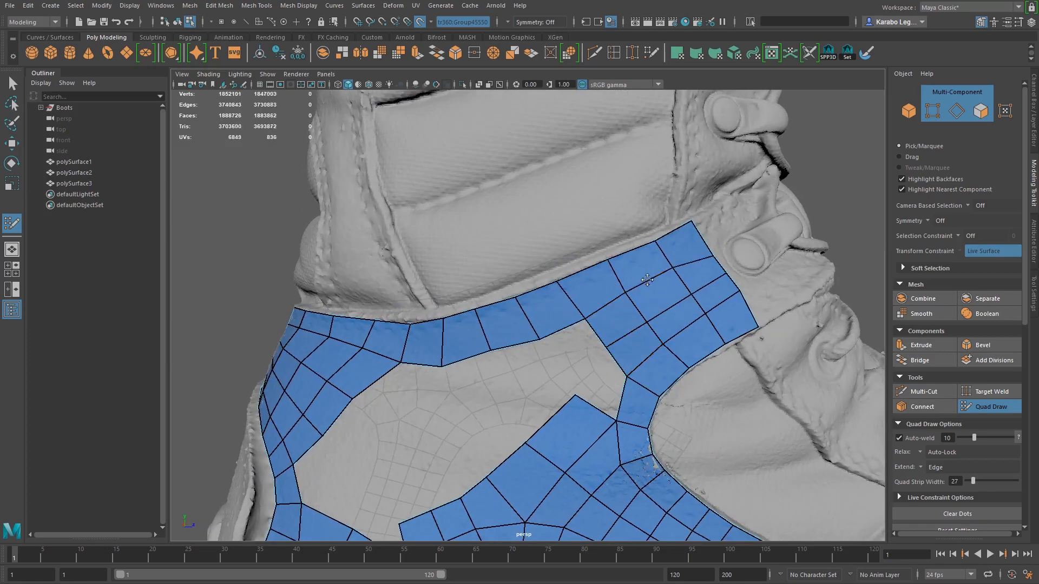
# Relax the front collar quads and fill the gaps joining them to the quads above the arch
pyautogui.moveTo(592, 375)
pyautogui.keyDown('shift'); pyautogui.mouseDown()
pyautogui.moveTo(536, 330)
pyautogui.moveTo(476, 346)
pyautogui.moveTo(660, 287)
pyautogui.moveTo(685, 331)
pyautogui.mouseUp(); pyautogui.keyUp('shift')
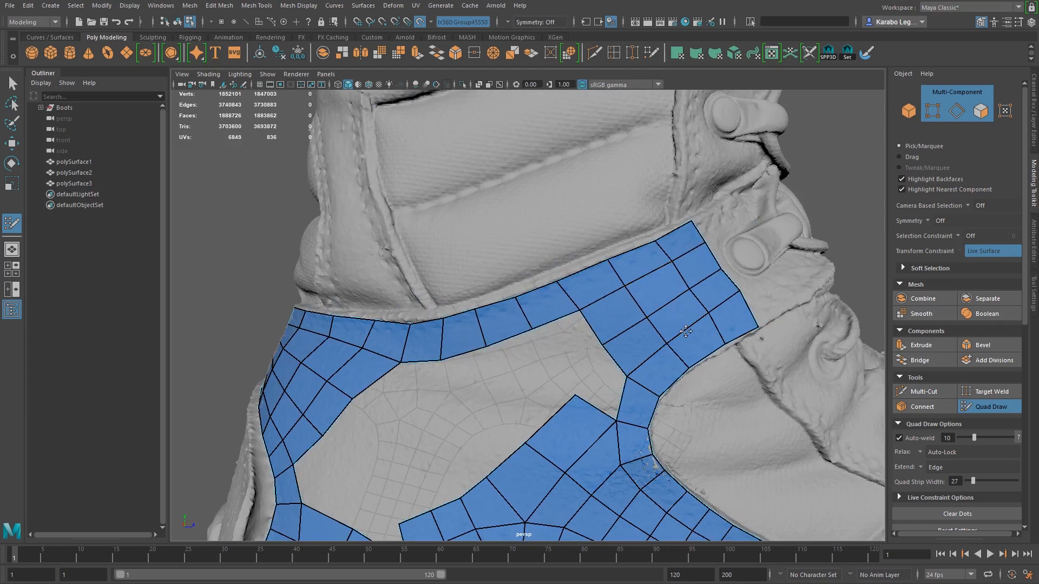
pyautogui.keyDown('shift'); pyautogui.moveTo(642, 360); pyautogui.dragTo(602, 342); pyautogui.keyUp('shift')
pyautogui.keyDown('shift'); pyautogui.click(604, 378); pyautogui.keyUp('shift')
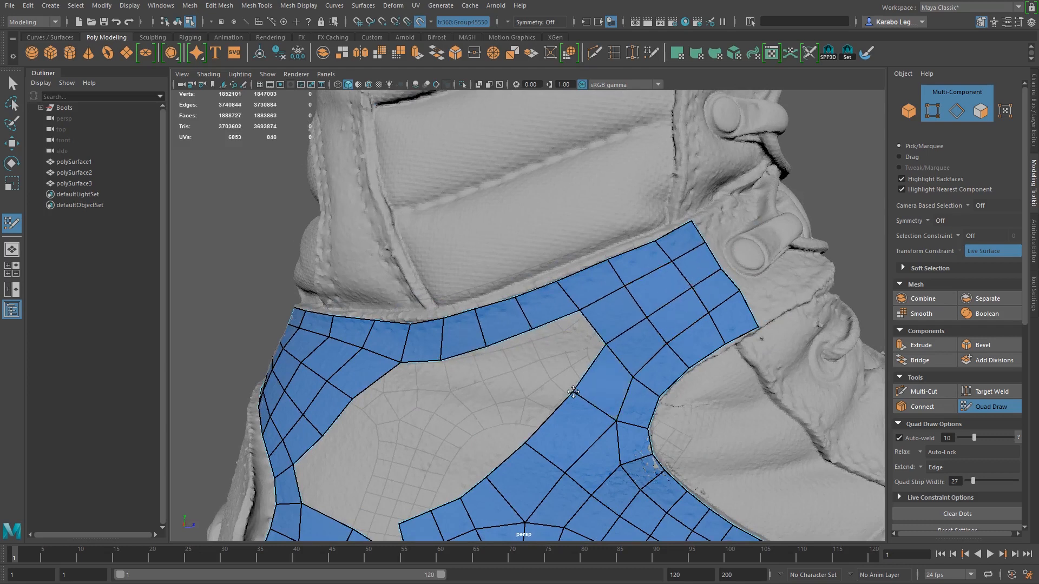
pyautogui.keyDown('alt'); pyautogui.moveTo(552, 353); pyautogui.dragTo(588, 326, button='middle'); pyautogui.keyUp('alt')
pyautogui.keyDown('shift'); pyautogui.click(616, 319); pyautogui.keyUp('shift')
pyautogui.moveTo(605, 363)
pyautogui.keyDown('shift'); pyautogui.mouseDown()
pyautogui.moveTo(600, 354)
pyautogui.moveTo(496, 464)
pyautogui.mouseUp(); pyautogui.keyUp('shift')
# Fine-tune the vertices around the curved front seam and the front end of the collar strip
pyautogui.moveTo(687, 341); pyautogui.dragTo(695, 345)
pyautogui.moveTo(657, 404); pyautogui.dragTo(664, 405)
pyautogui.moveTo(761, 276); pyautogui.dragTo(765, 287)
pyautogui.moveTo(783, 273); pyautogui.dragTo(786, 278)
pyautogui.moveTo(730, 262); pyautogui.dragTo(728, 264)
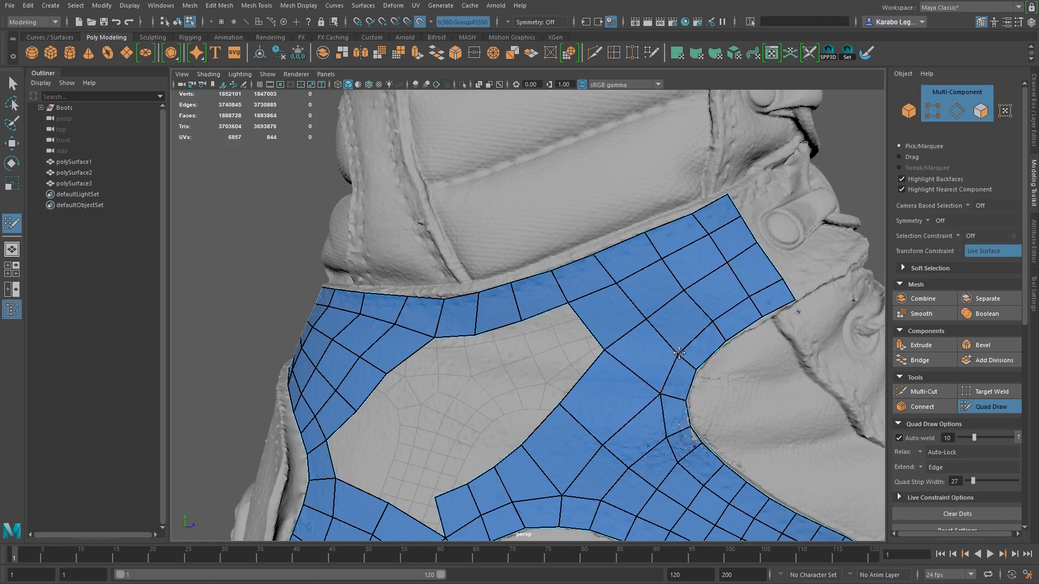
# Extend a row of quads along the lower front edge of the ankle gap and even out its border vertices
pyautogui.moveTo(540, 425); pyautogui.dragTo(534, 408)
pyautogui.moveTo(480, 476); pyautogui.dragTo(474, 450)
pyautogui.moveTo(435, 497); pyautogui.dragTo(429, 468)
pyautogui.moveTo(513, 427); pyautogui.dragTo(510, 410)
pyautogui.keyDown('ctrl'); pyautogui.middleClick(637, 368); pyautogui.keyUp('ctrl')
pyautogui.moveTo(633, 372); pyautogui.dragTo(629, 374)
pyautogui.moveTo(510, 411); pyautogui.dragTo(510, 408)
pyautogui.moveTo(554, 388); pyautogui.dragTo(553, 380)
pyautogui.moveTo(473, 448); pyautogui.dragTo(466, 433)
pyautogui.moveTo(428, 468); pyautogui.dragTo(414, 454)
pyautogui.keyDown('alt'); pyautogui.moveTo(418, 500); pyautogui.dragTo(513, 381, button='middle'); pyautogui.keyUp('alt')
pyautogui.moveTo(531, 382); pyautogui.dragTo(529, 368)
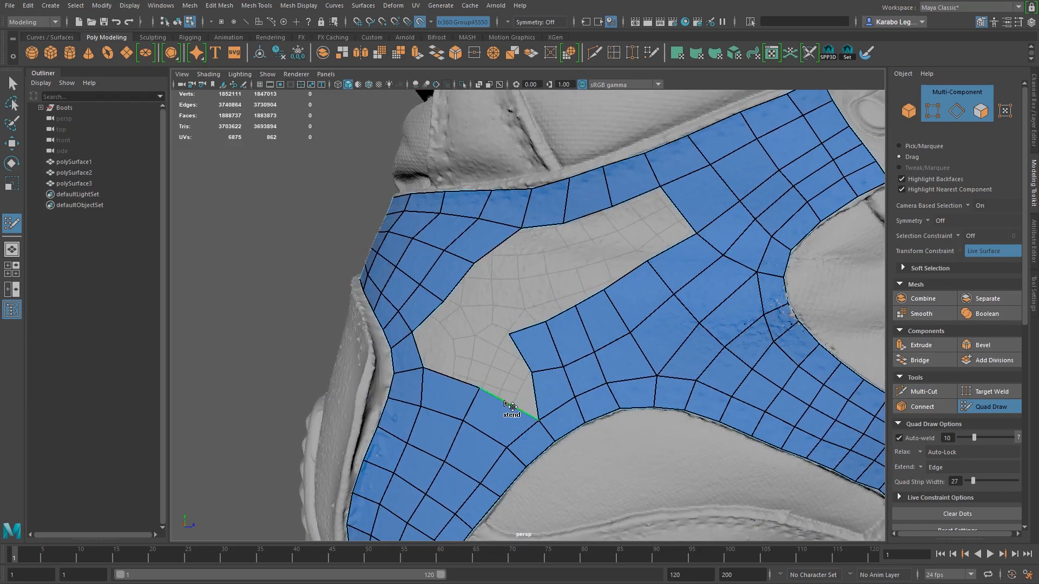
# Extend quads from the lower rear corner of the gap, fill the quad between them, and weld the neighbouring front vertex
pyautogui.moveTo(510, 405); pyautogui.dragTo(512, 373)
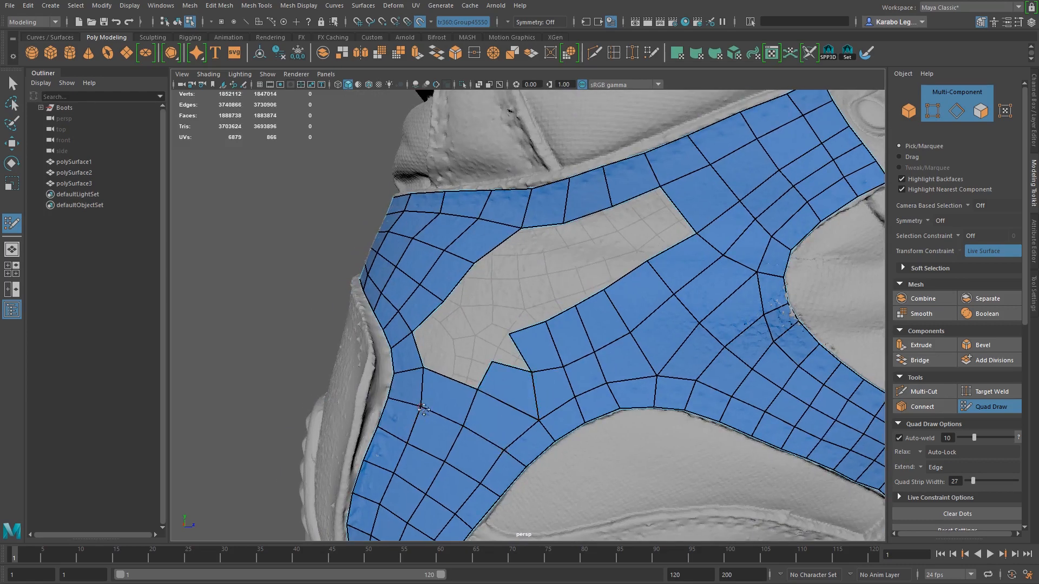
pyautogui.moveTo(446, 376); pyautogui.dragTo(466, 340)
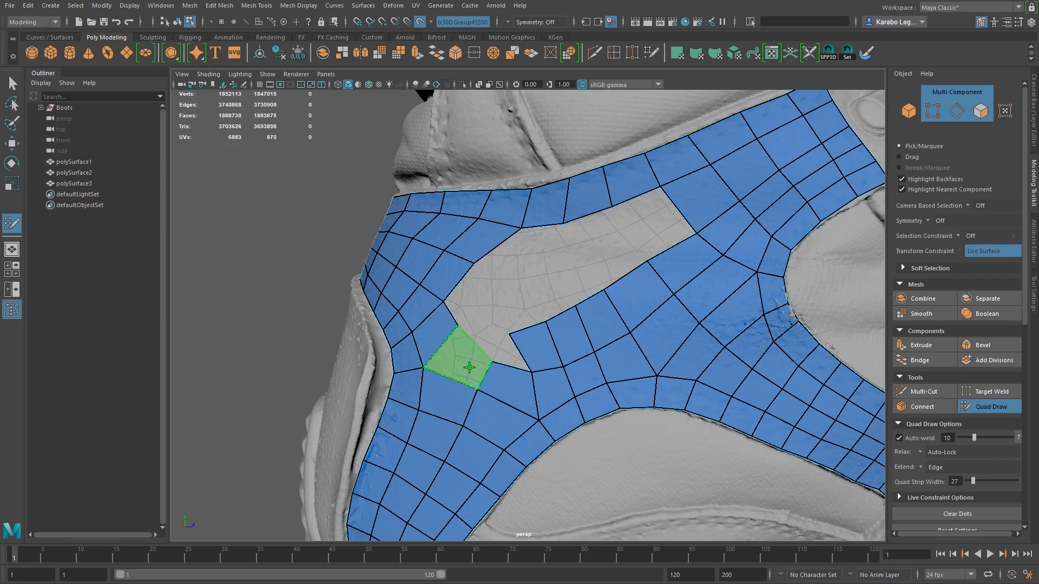
pyautogui.keyDown('shift'); pyautogui.click(469, 368); pyautogui.keyUp('shift')
pyautogui.moveTo(513, 349); pyautogui.dragTo(525, 333)
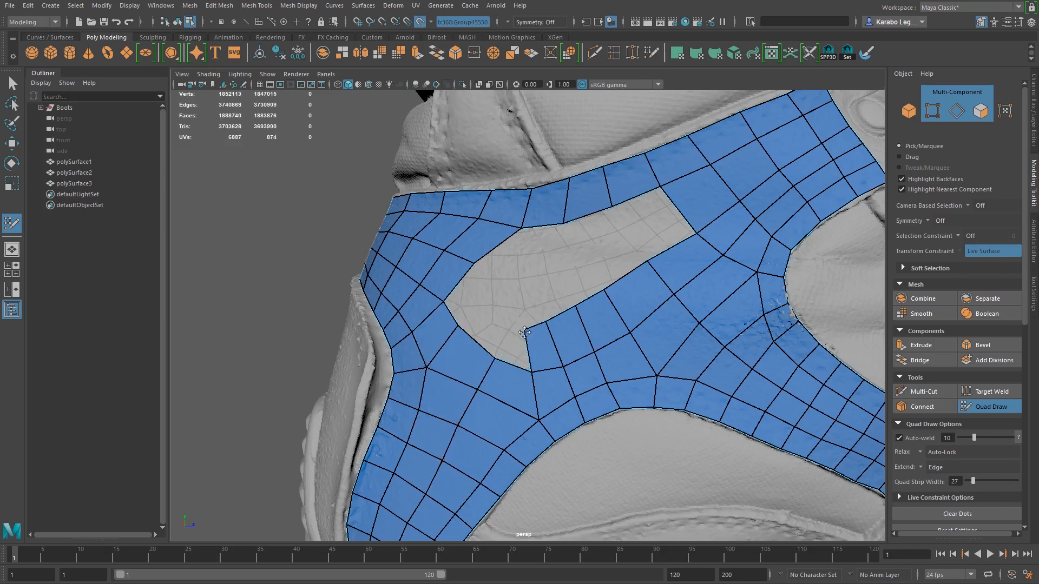
# Extend another row of quads across the gap's lower rear end and weld its ends to the rear and front patches
pyautogui.moveTo(472, 344); pyautogui.dragTo(485, 321, button='middle')
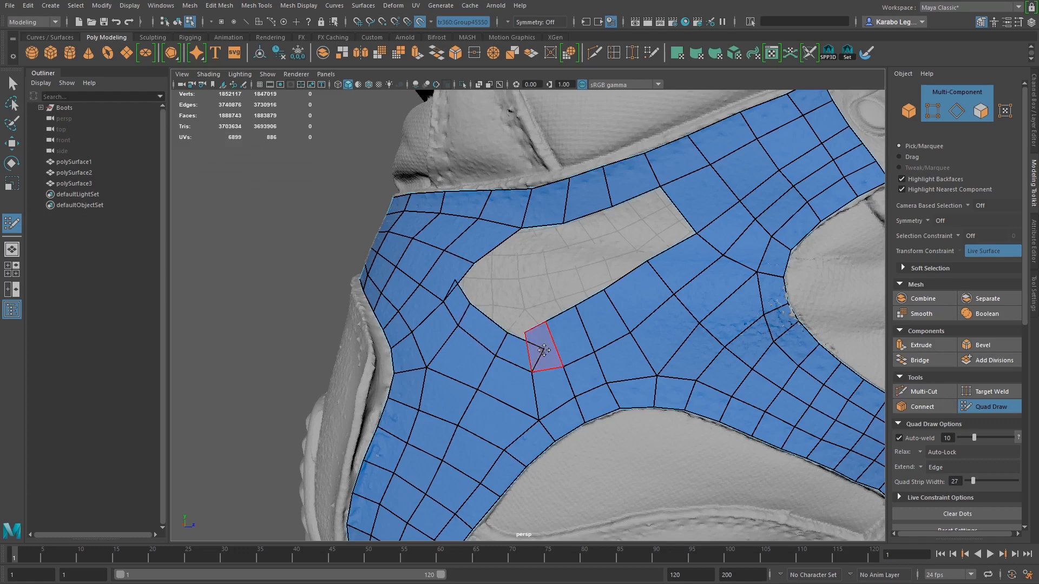
pyautogui.scroll(4, 518, 343)
pyautogui.moveTo(554, 372); pyautogui.dragTo(496, 336)
pyautogui.moveTo(409, 258); pyautogui.dragTo(439, 231)
pyautogui.moveTo(432, 296); pyautogui.dragTo(466, 286)
pyautogui.moveTo(390, 294); pyautogui.dragTo(382, 302)
pyautogui.moveTo(412, 332); pyautogui.dragTo(413, 336)
pyautogui.scroll(-2, 521, 336)
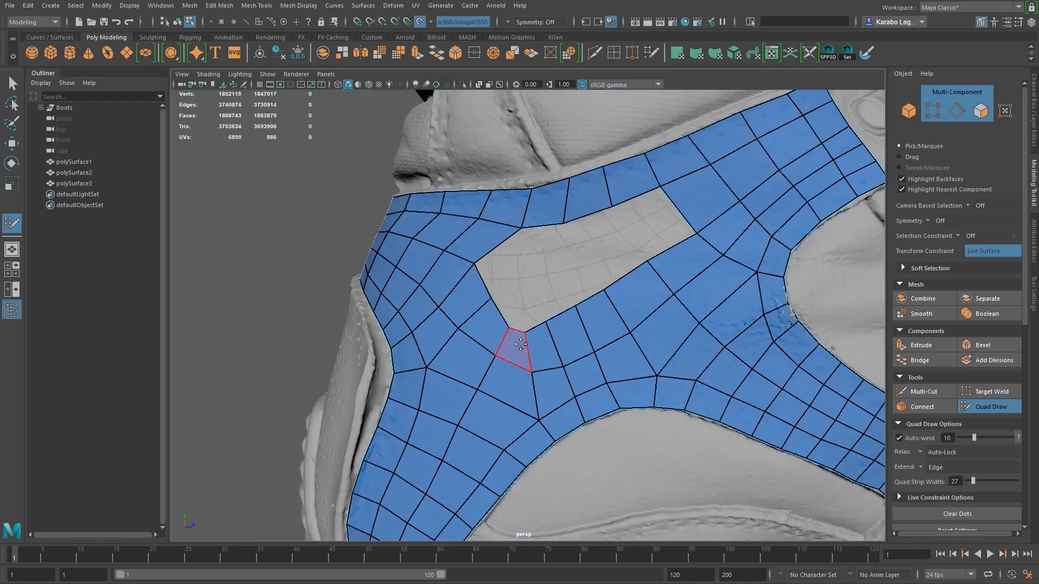
# Fill quads along the lower and rear edges of the remaining ankle gap
pyautogui.scroll(1, 498, 281)
pyautogui.scroll(-1, 591, 325)
pyautogui.press('q')
pyautogui.moveTo(624, 227)
pyautogui.keyDown('alt'); pyautogui.mouseDown(button='middle')
pyautogui.moveTo(535, 296)
pyautogui.moveTo(558, 331)
pyautogui.mouseUp(button='middle'); pyautogui.keyUp('alt')
pyautogui.keyDown('shift'); pyautogui.click(545, 328); pyautogui.keyUp('shift')
pyautogui.keyDown('shift'); pyautogui.click(492, 372); pyautogui.keyUp('shift')
pyautogui.keyDown('alt'); pyautogui.moveTo(510, 387); pyautogui.dragTo(532, 361); pyautogui.keyUp('alt')
pyautogui.keyDown('shift'); pyautogui.click(462, 370); pyautogui.keyUp('shift')
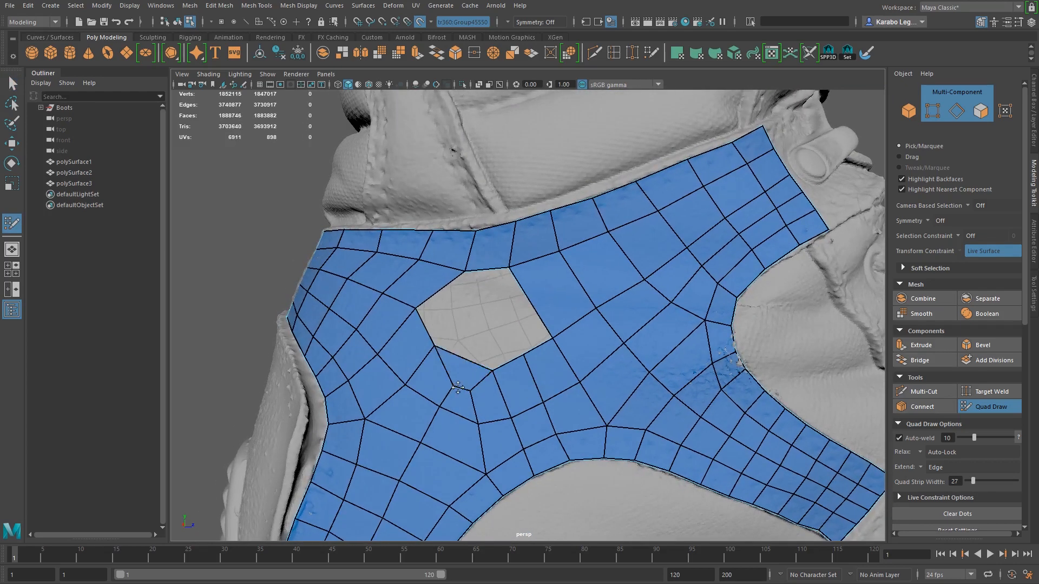
# Insert edge loops through the quads surrounding the gap and fill a quad below the collar strip
pyautogui.keyDown('alt'); pyautogui.moveTo(386, 334); pyautogui.dragTo(433, 348); pyautogui.keyUp('alt')
pyautogui.scroll(1, 444, 301)
pyautogui.keyDown('ctrl'); pyautogui.click(579, 320); pyautogui.keyUp('ctrl')
pyautogui.moveTo(580, 320)
pyautogui.keyDown('alt'); pyautogui.mouseDown()
pyautogui.moveTo(514, 332)
pyautogui.moveTo(563, 311)
pyautogui.moveTo(521, 298)
pyautogui.mouseUp(); pyautogui.keyUp('alt')
pyautogui.keyDown('ctrl'); pyautogui.click(587, 273); pyautogui.keyUp('ctrl')
pyautogui.scroll(-1, 519, 320)
pyautogui.scroll(-3, 551, 314)
pyautogui.scroll(3, 552, 309)
pyautogui.keyDown('shift'); pyautogui.click(520, 297); pyautogui.keyUp('shift')
pyautogui.keyDown('ctrl'); pyautogui.click(540, 281); pyautogui.keyUp('ctrl')
pyautogui.moveTo(540, 281)
pyautogui.keyDown('alt'); pyautogui.mouseDown()
pyautogui.moveTo(519, 308)
pyautogui.moveTo(541, 331)
pyautogui.mouseUp(); pyautogui.keyUp('alt')
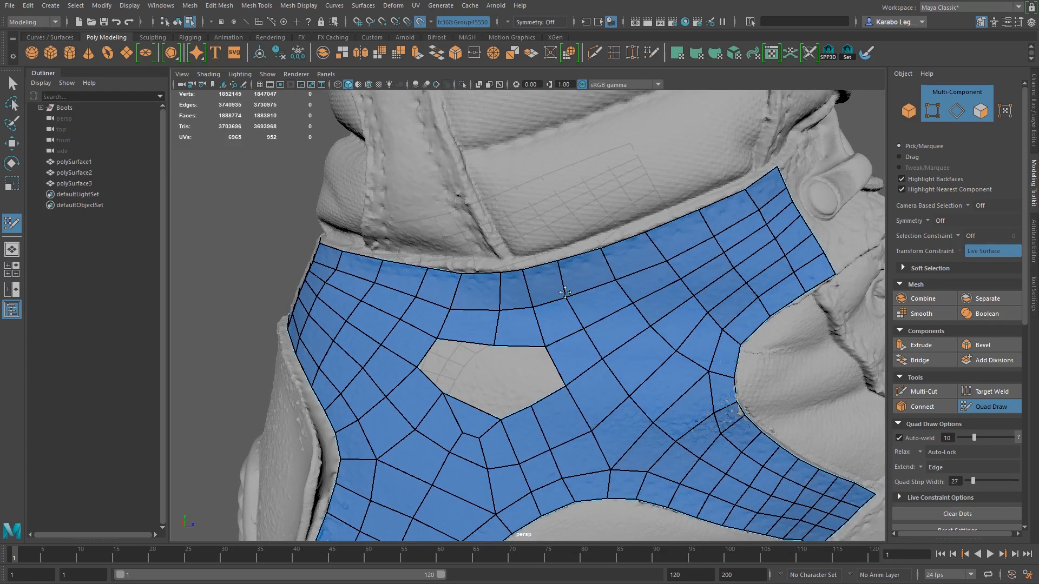
pyautogui.keyDown('alt'); pyautogui.moveTo(647, 366); pyautogui.dragTo(652, 348); pyautogui.keyUp('alt')
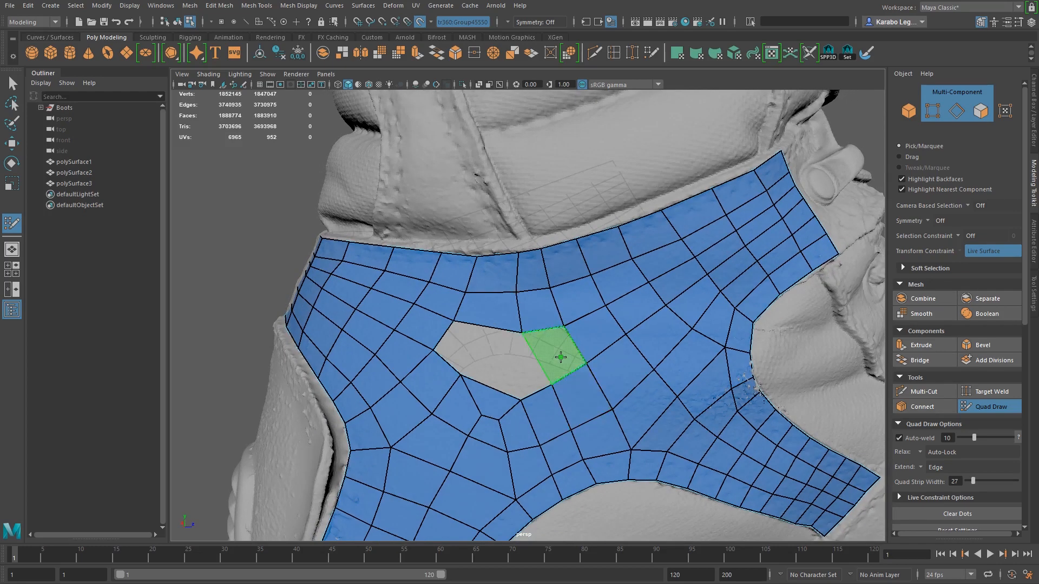
# Fill quads at the front and lower edges of the gap, add an edge loop, and adjust the rear corner vertices
pyautogui.keyDown('shift'); pyautogui.click(560, 357); pyautogui.keyUp('shift')
pyautogui.keyDown('alt'); pyautogui.moveTo(560, 358); pyautogui.dragTo(556, 375); pyautogui.keyUp('alt')
pyautogui.keyDown('ctrl'); pyautogui.click(496, 347); pyautogui.keyUp('ctrl')
pyautogui.moveTo(467, 326); pyautogui.dragTo(462, 323)
pyautogui.moveTo(442, 371); pyautogui.dragTo(435, 369)
pyautogui.moveTo(457, 335); pyautogui.dragTo(451, 334)
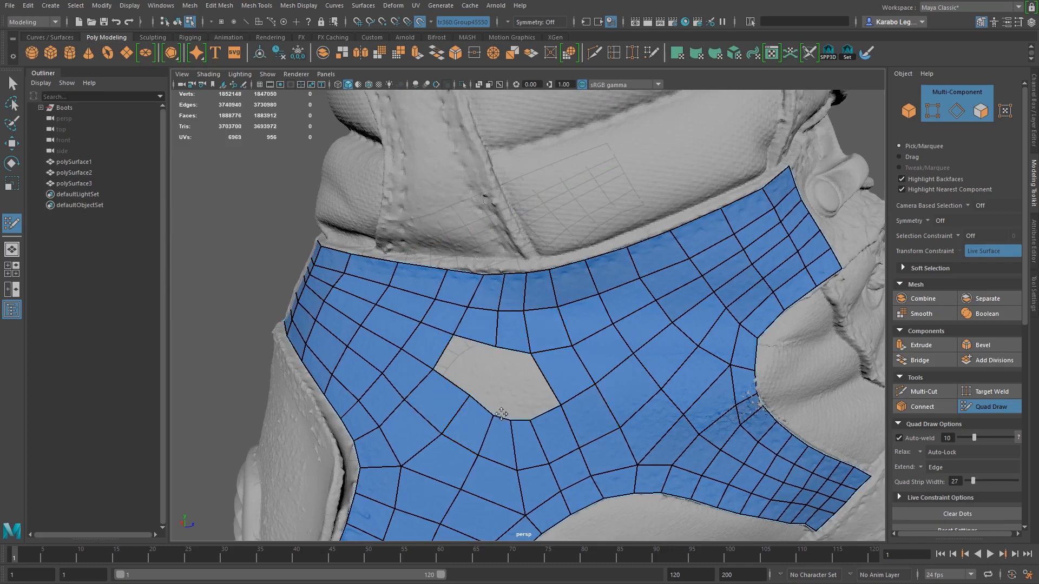
pyautogui.keyDown('shift'); pyautogui.click(506, 420); pyautogui.keyUp('shift')
# Reposition the vertices around the last opening for even spacing and fill it with quads
pyautogui.moveTo(505, 411)
pyautogui.mouseDown()
pyautogui.moveTo(514, 418)
pyautogui.moveTo(508, 395)
pyautogui.mouseUp()
pyautogui.moveTo(496, 346); pyautogui.dragTo(482, 346)
pyautogui.moveTo(542, 333); pyautogui.dragTo(556, 331)
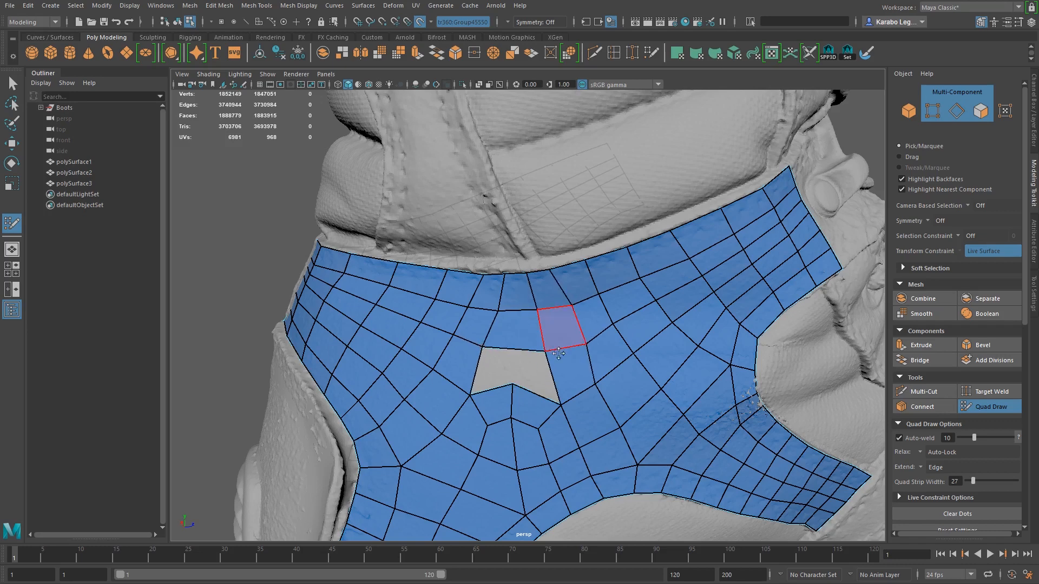
pyautogui.moveTo(597, 385); pyautogui.dragTo(604, 375)
pyautogui.moveTo(561, 405); pyautogui.dragTo(571, 397)
pyautogui.moveTo(591, 476); pyautogui.dragTo(599, 469)
pyautogui.moveTo(579, 448); pyautogui.dragTo(589, 444)
pyautogui.moveTo(545, 351); pyautogui.dragTo(555, 350)
pyautogui.moveTo(550, 272); pyautogui.dragTo(571, 264)
pyautogui.keyDown('shift'); pyautogui.click(539, 368); pyautogui.keyUp('shift')
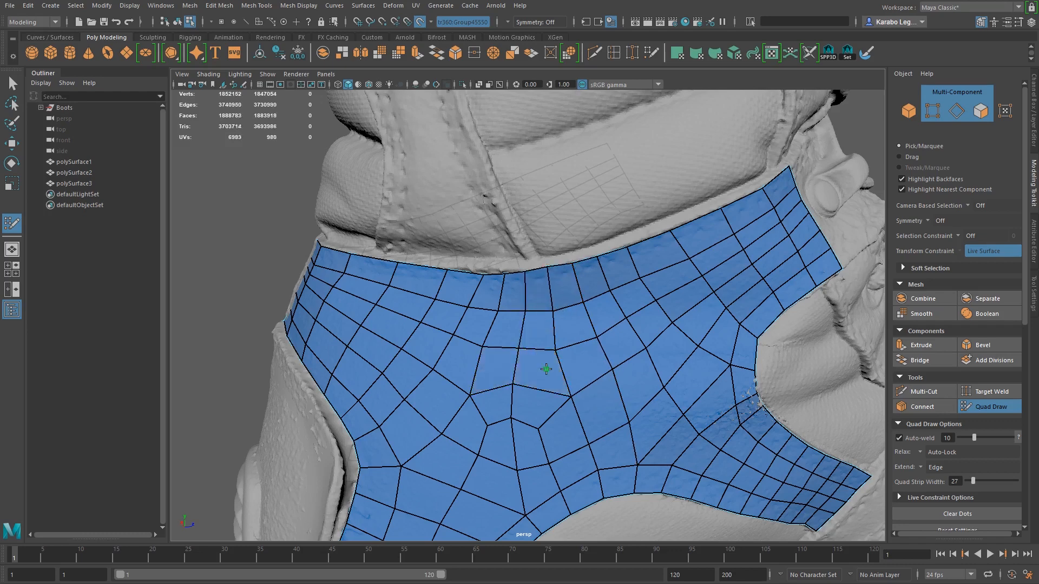
# Relax the newly filled quads and check the flow around the heel and along the collar seam on both sides
pyautogui.scroll(-2, 541, 371)
pyautogui.moveTo(542, 369)
pyautogui.keyDown('shift'); pyautogui.mouseDown()
pyautogui.moveTo(445, 443)
pyautogui.moveTo(559, 355)
pyautogui.moveTo(680, 413)
pyautogui.moveTo(503, 457)
pyautogui.moveTo(514, 433)
pyautogui.mouseUp(); pyautogui.keyUp('shift')
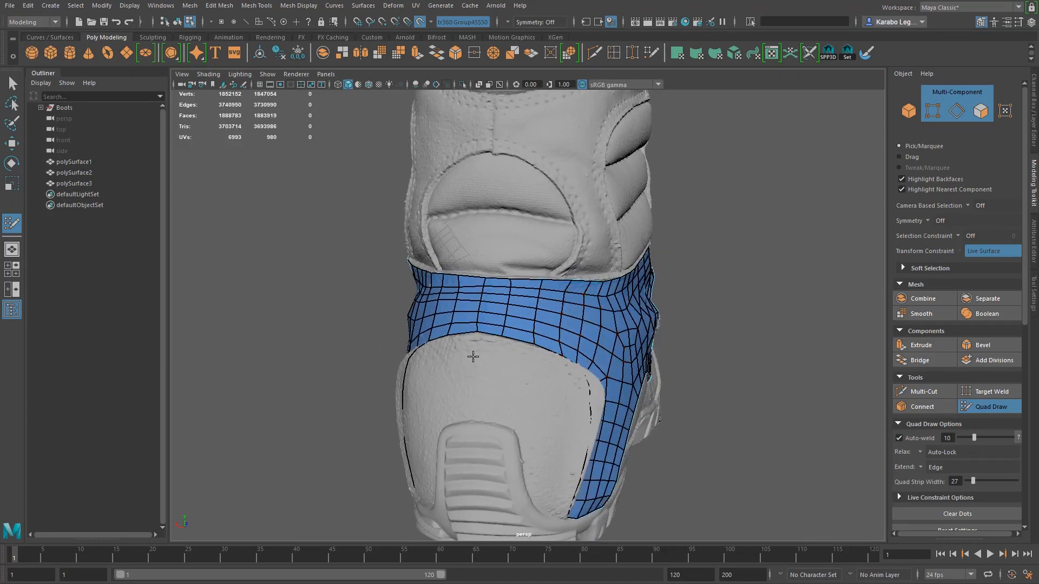
pyautogui.scroll(5, 473, 357)
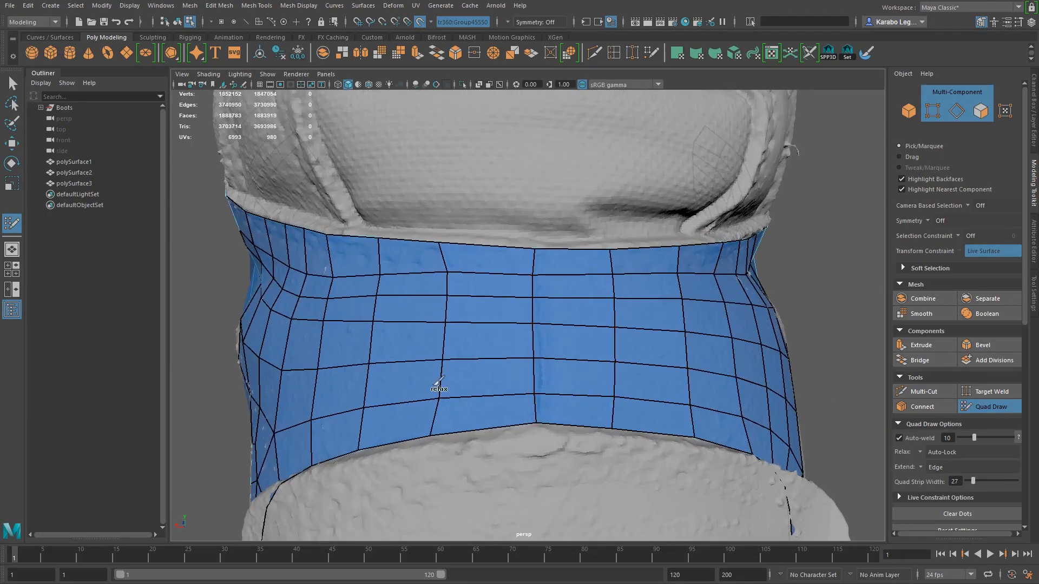
pyautogui.scroll(5, 527, 340)
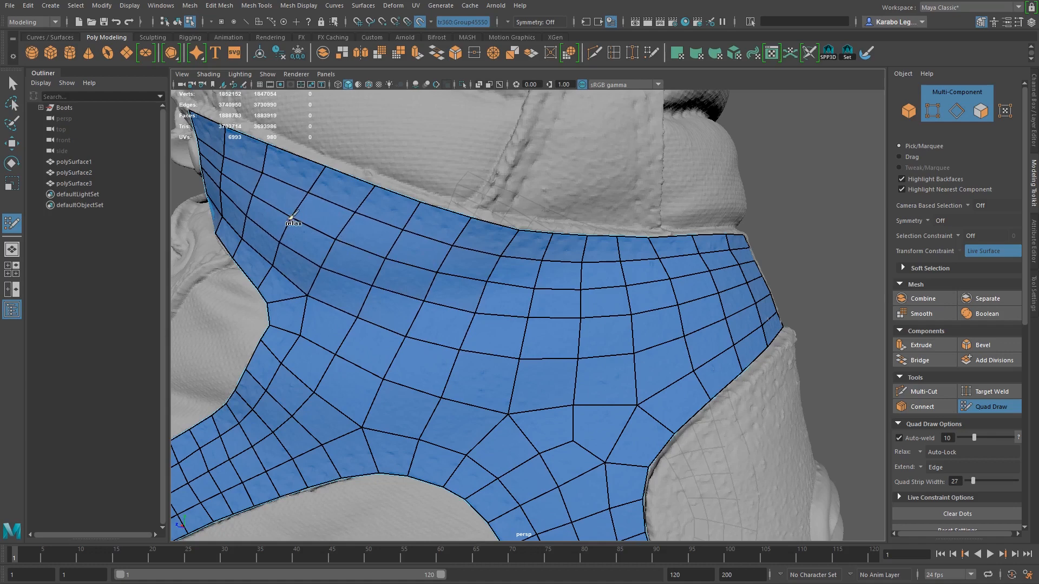
pyautogui.keyDown('alt'); pyautogui.moveTo(292, 217); pyautogui.dragTo(373, 222); pyautogui.keyUp('alt')
pyautogui.scroll(-5, 374, 222)
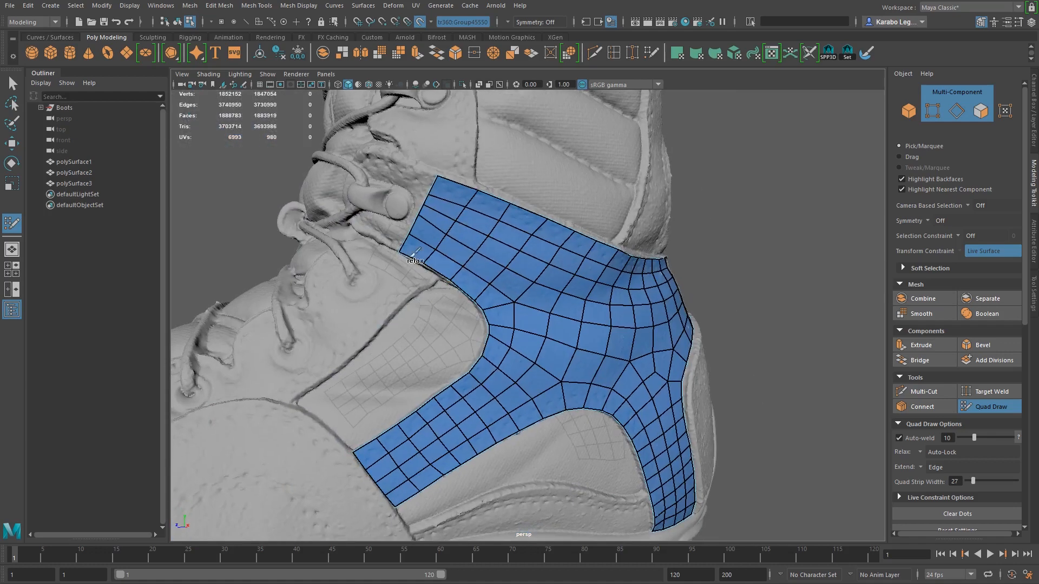
pyautogui.keyDown('alt'); pyautogui.moveTo(491, 251); pyautogui.dragTo(425, 252); pyautogui.keyUp('alt')
pyautogui.scroll(3, 549, 323)
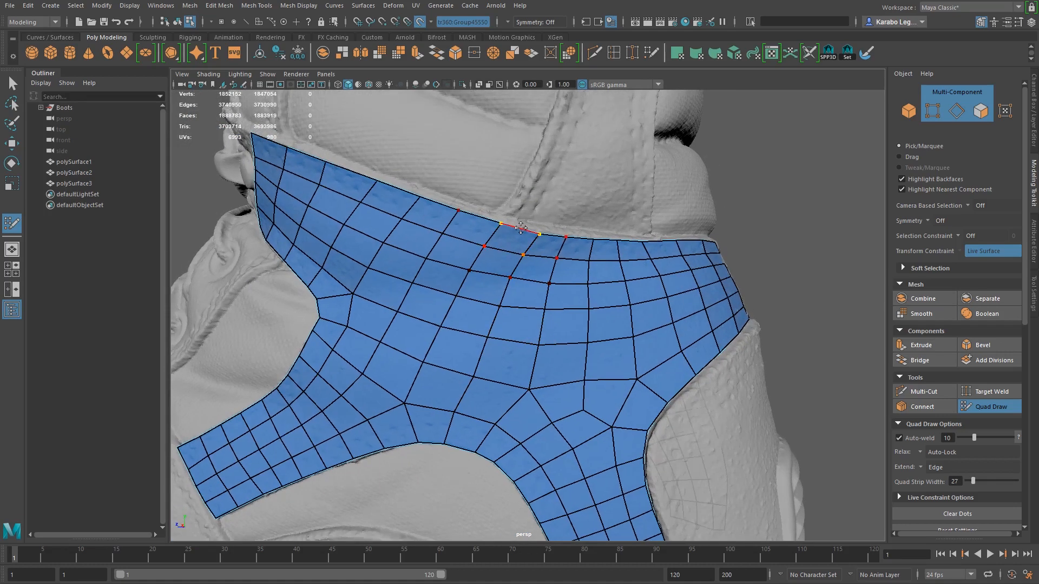
pyautogui.moveTo(461, 266)
pyautogui.keyDown('alt'); pyautogui.mouseDown()
pyautogui.moveTo(550, 305)
pyautogui.moveTo(554, 353)
pyautogui.mouseUp(); pyautogui.keyUp('alt')
pyautogui.keyDown('alt'); pyautogui.moveTo(533, 476); pyautogui.dragTo(482, 195); pyautogui.keyUp('alt')
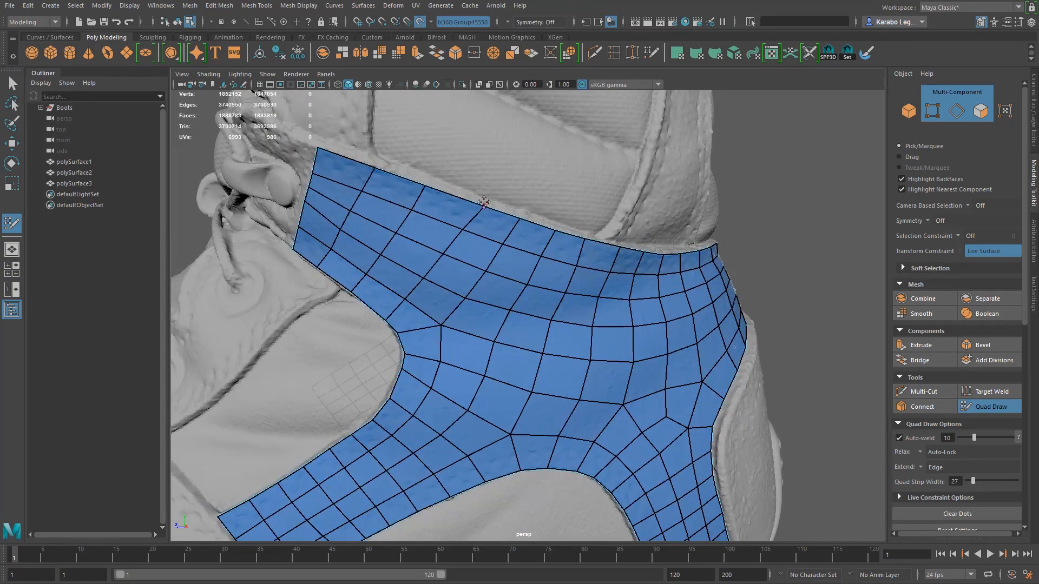
pyautogui.keyDown('alt'); pyautogui.moveTo(548, 235); pyautogui.dragTo(480, 297); pyautogui.keyUp('alt')
pyautogui.keyDown('alt'); pyautogui.moveTo(433, 259); pyautogui.dragTo(497, 225); pyautogui.keyUp('alt')
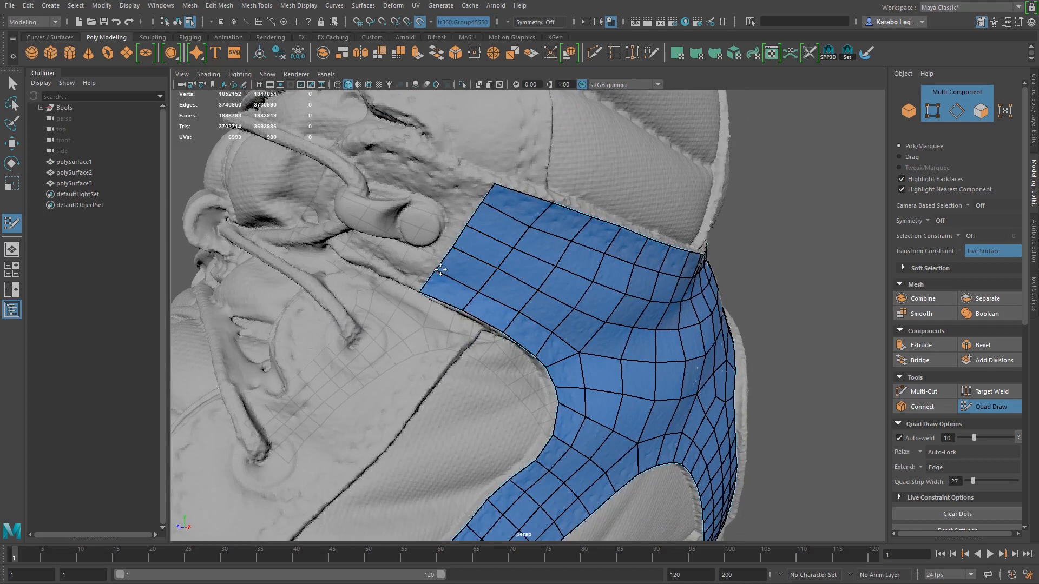
# Adjust the vertices at the panel's front end beside the lace hook and relax the surrounding quads
pyautogui.moveTo(513, 248); pyautogui.dragTo(509, 244)
pyautogui.moveTo(499, 269); pyautogui.dragTo(488, 268)
pyautogui.moveTo(480, 293); pyautogui.dragTo(475, 292)
pyautogui.moveTo(591, 217); pyautogui.dragTo(583, 215)
pyautogui.moveTo(560, 261); pyautogui.dragTo(555, 262)
pyautogui.moveTo(543, 266)
pyautogui.keyDown('shift'); pyautogui.mouseDown()
pyautogui.moveTo(534, 267)
pyautogui.moveTo(571, 289)
pyautogui.mouseUp(); pyautogui.keyUp('shift')
# Examine the panel's quad spacing around the heel, the rear lower edge and the collar seam on both sides
pyautogui.scroll(-5, 570, 289)
pyautogui.keyDown('alt'); pyautogui.moveTo(571, 289); pyautogui.dragTo(360, 320); pyautogui.keyUp('alt')
pyautogui.scroll(5, 496, 298)
pyautogui.keyDown('alt'); pyautogui.moveTo(496, 282); pyautogui.dragTo(569, 330); pyautogui.keyUp('alt')
pyautogui.keyDown('alt'); pyautogui.moveTo(604, 360); pyautogui.dragTo(568, 335); pyautogui.keyUp('alt')
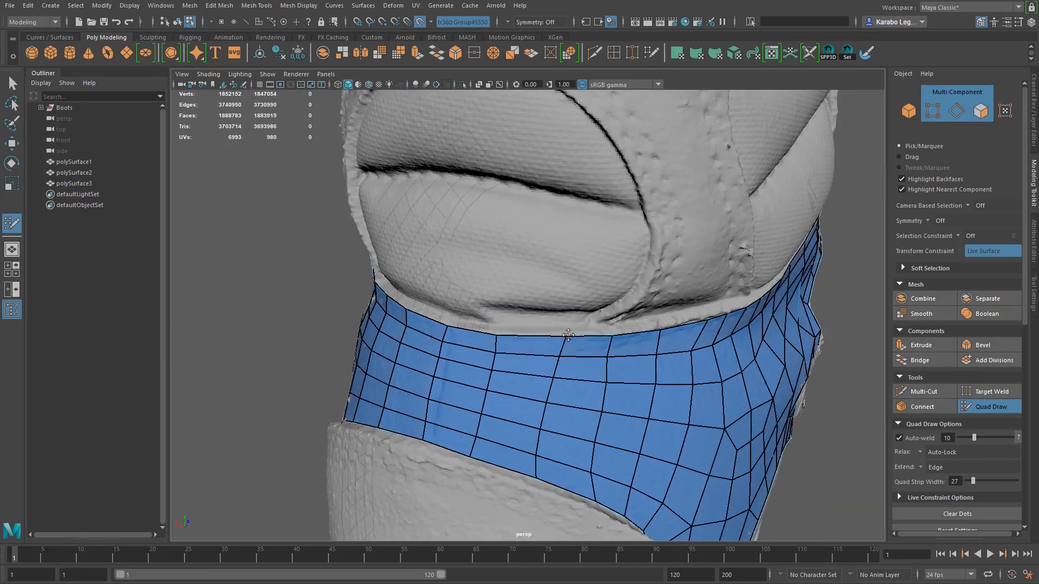
pyautogui.scroll(3, 565, 476)
pyautogui.keyDown('alt'); pyautogui.moveTo(566, 476); pyautogui.dragTo(571, 452); pyautogui.keyUp('alt')
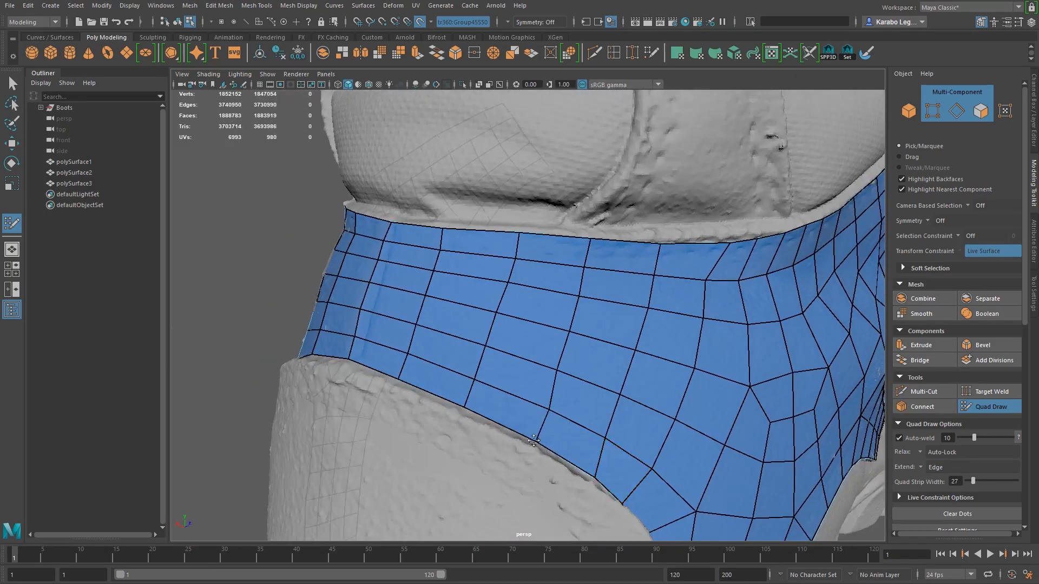
pyautogui.keyDown('alt'); pyautogui.moveTo(554, 366); pyautogui.dragTo(526, 325); pyautogui.keyUp('alt')
pyautogui.keyDown('alt'); pyautogui.moveTo(646, 346); pyautogui.dragTo(550, 336); pyautogui.keyUp('alt')
pyautogui.keyDown('alt'); pyautogui.moveTo(476, 360); pyautogui.dragTo(703, 281); pyautogui.keyUp('alt')
pyautogui.scroll(-3, 594, 366)
pyautogui.keyDown('alt'); pyautogui.moveTo(674, 315); pyautogui.dragTo(561, 335); pyautogui.keyUp('alt')
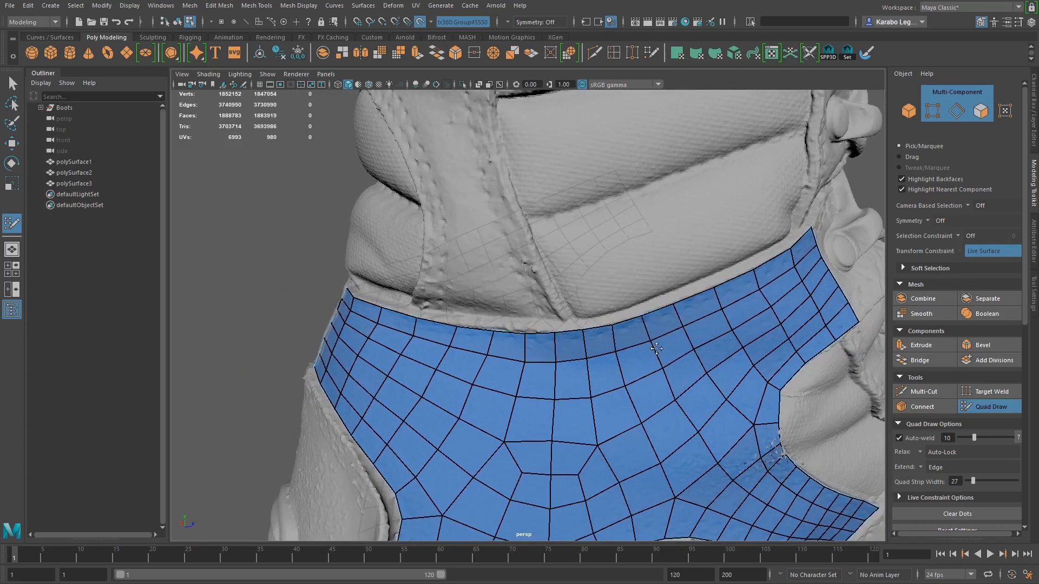
pyautogui.keyDown('alt'); pyautogui.moveTo(655, 351); pyautogui.dragTo(626, 417); pyautogui.keyUp('alt')
pyautogui.keyDown('alt'); pyautogui.moveTo(466, 361); pyautogui.dragTo(414, 297); pyautogui.keyUp('alt')
pyautogui.keyDown('alt'); pyautogui.moveTo(627, 441); pyautogui.dragTo(580, 362); pyautogui.keyUp('alt')
# Isolate the retopologized mesh in the viewport, leave Quad Draw, and update the mesh's edge normals
pyautogui.scroll(-6, 612, 459)
pyautogui.scroll(-2, 580, 362)
pyautogui.moveTo(68, 184); pyautogui.dragTo(72, 155)
pyautogui.hotkey('ctrl', '1')
pyautogui.press('q')
pyautogui.click(768, 265)
pyautogui.moveTo(768, 265)
pyautogui.keyDown('alt'); pyautogui.mouseDown()
pyautogui.moveTo(531, 265)
pyautogui.moveTo(757, 276)
pyautogui.mouseUp(); pyautogui.keyUp('alt')
pyautogui.scroll(3, 757, 275)
pyautogui.click(309, 6)
pyautogui.click(325, 100)
pyautogui.moveTo(657, 292); pyautogui.dragTo(698, 262, button='right')
# Check the isolated panels in object mode, show the Channel Box, clear the selection, and start saving the scene
pyautogui.press('w')
pyautogui.keyDown('alt'); pyautogui.moveTo(750, 270); pyautogui.dragTo(670, 278); pyautogui.keyUp('alt')
pyautogui.click(695, 398)
pyautogui.click(343, 320)
pyautogui.scroll(-4, 336, 271)
pyautogui.moveTo(294, 220); pyautogui.dragTo(698, 427)
pyautogui.click(1034, 110)
pyautogui.click(533, 306)
pyautogui.keyDown('alt'); pyautogui.moveTo(533, 306); pyautogui.dragTo(487, 346); pyautogui.keyUp('alt')
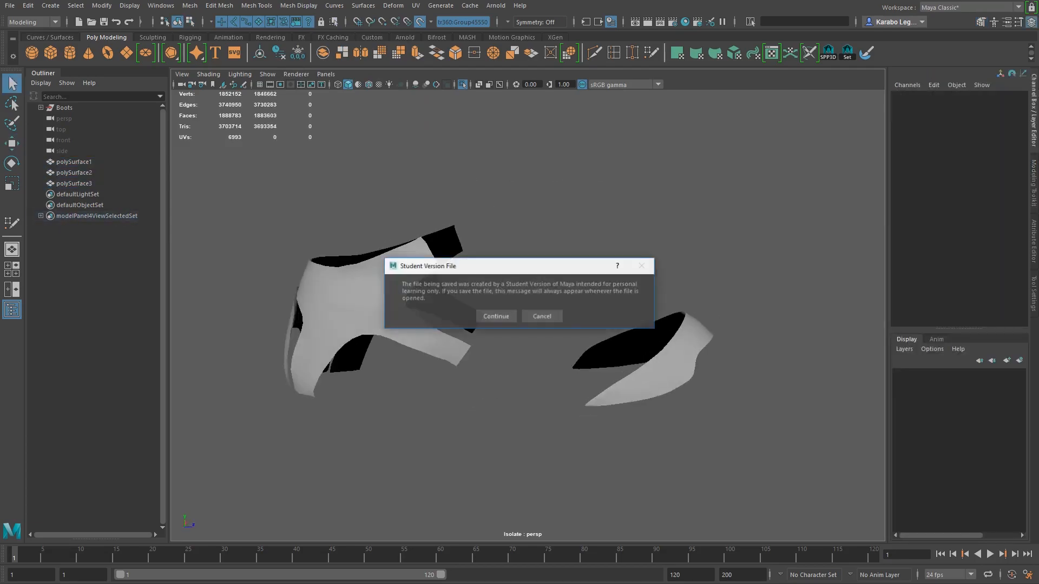